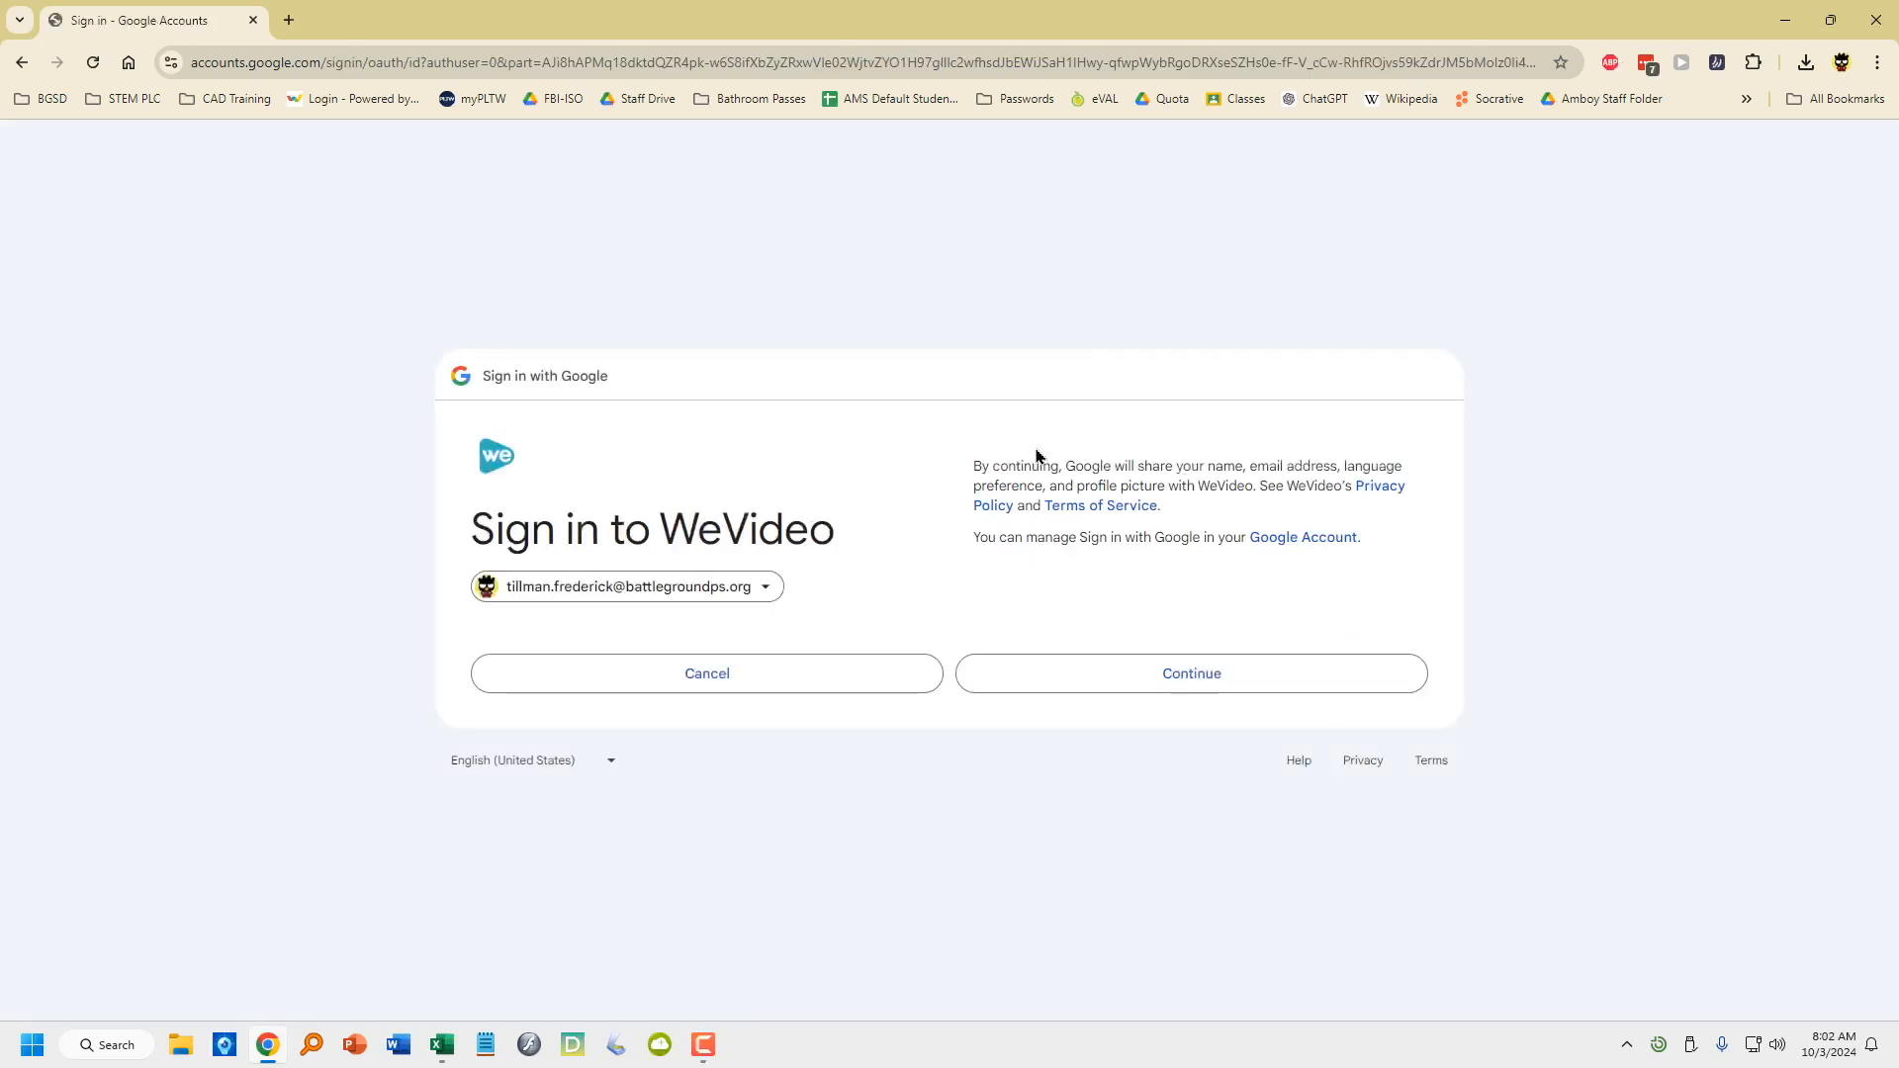
Finish signing in and start a new video project
{"action": "left_click", "coordinate": [1184, 659]}
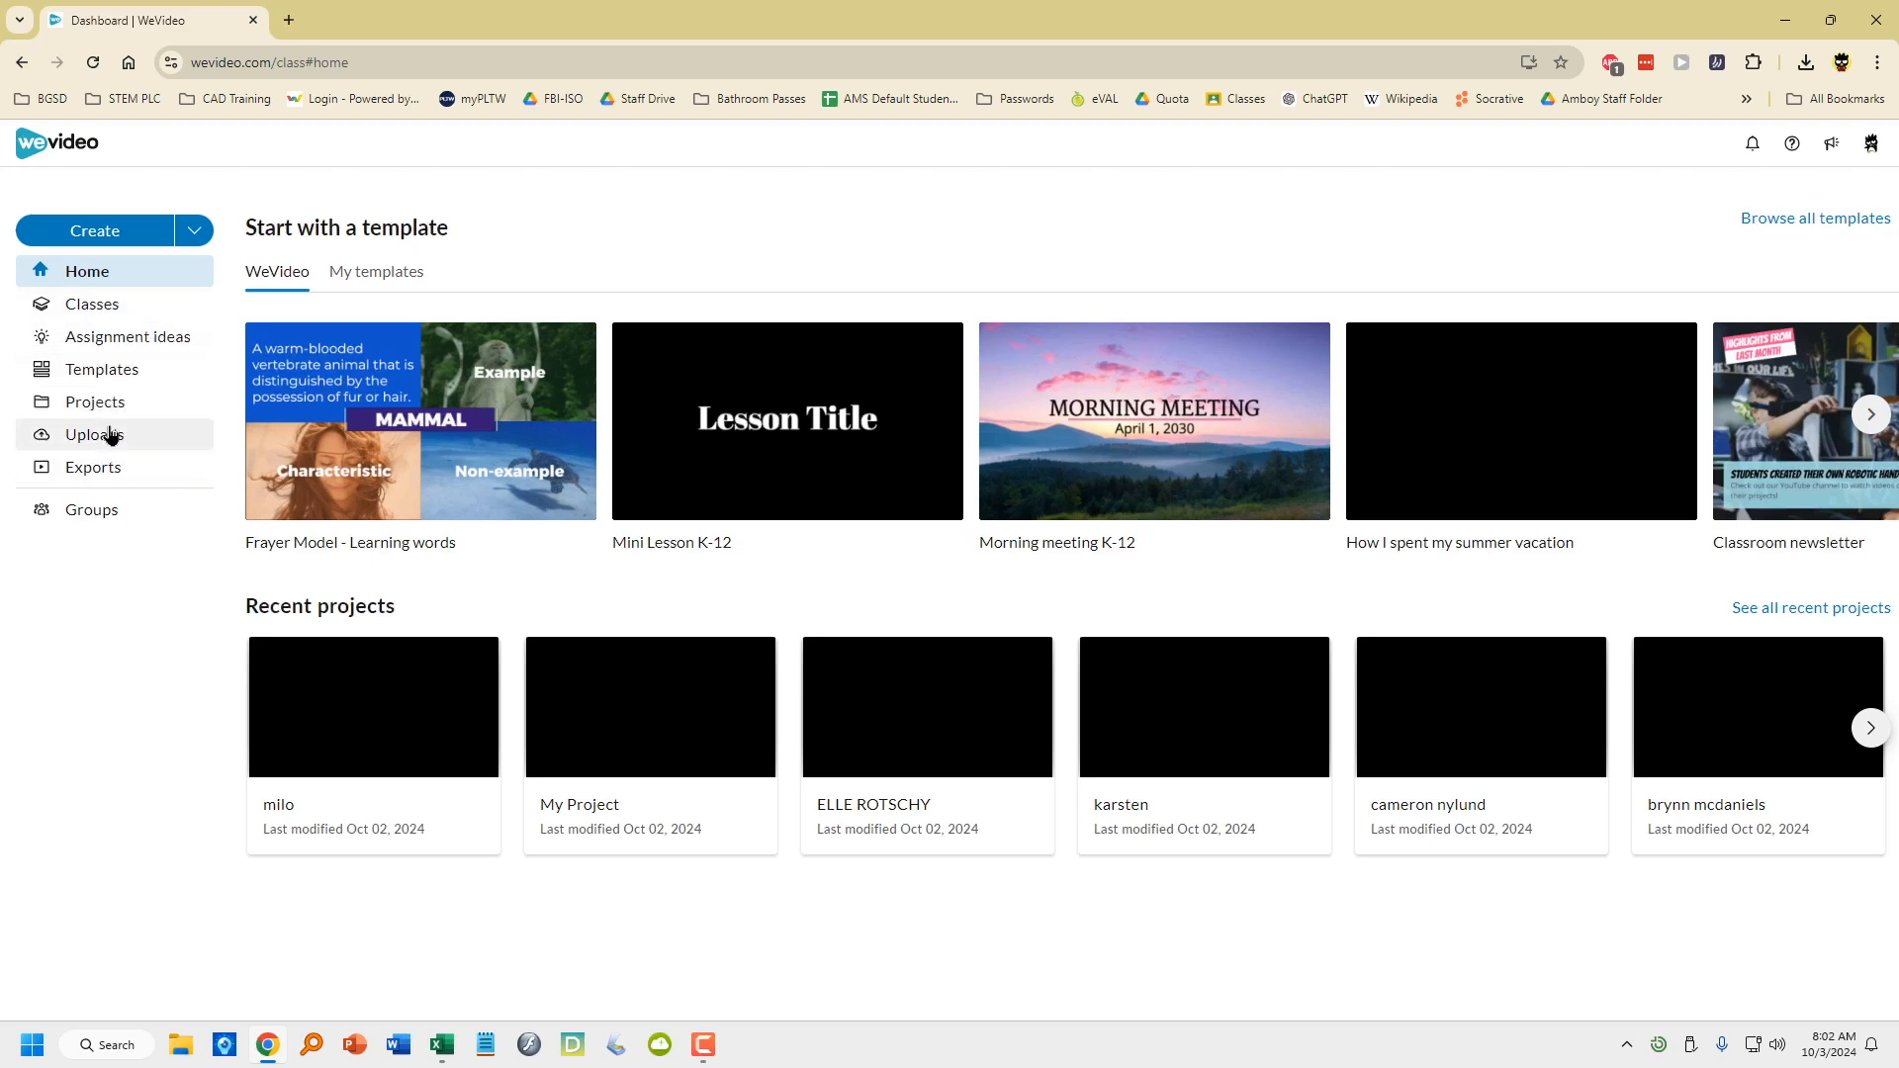
{"action": "left_click", "coordinate": [197, 234]}
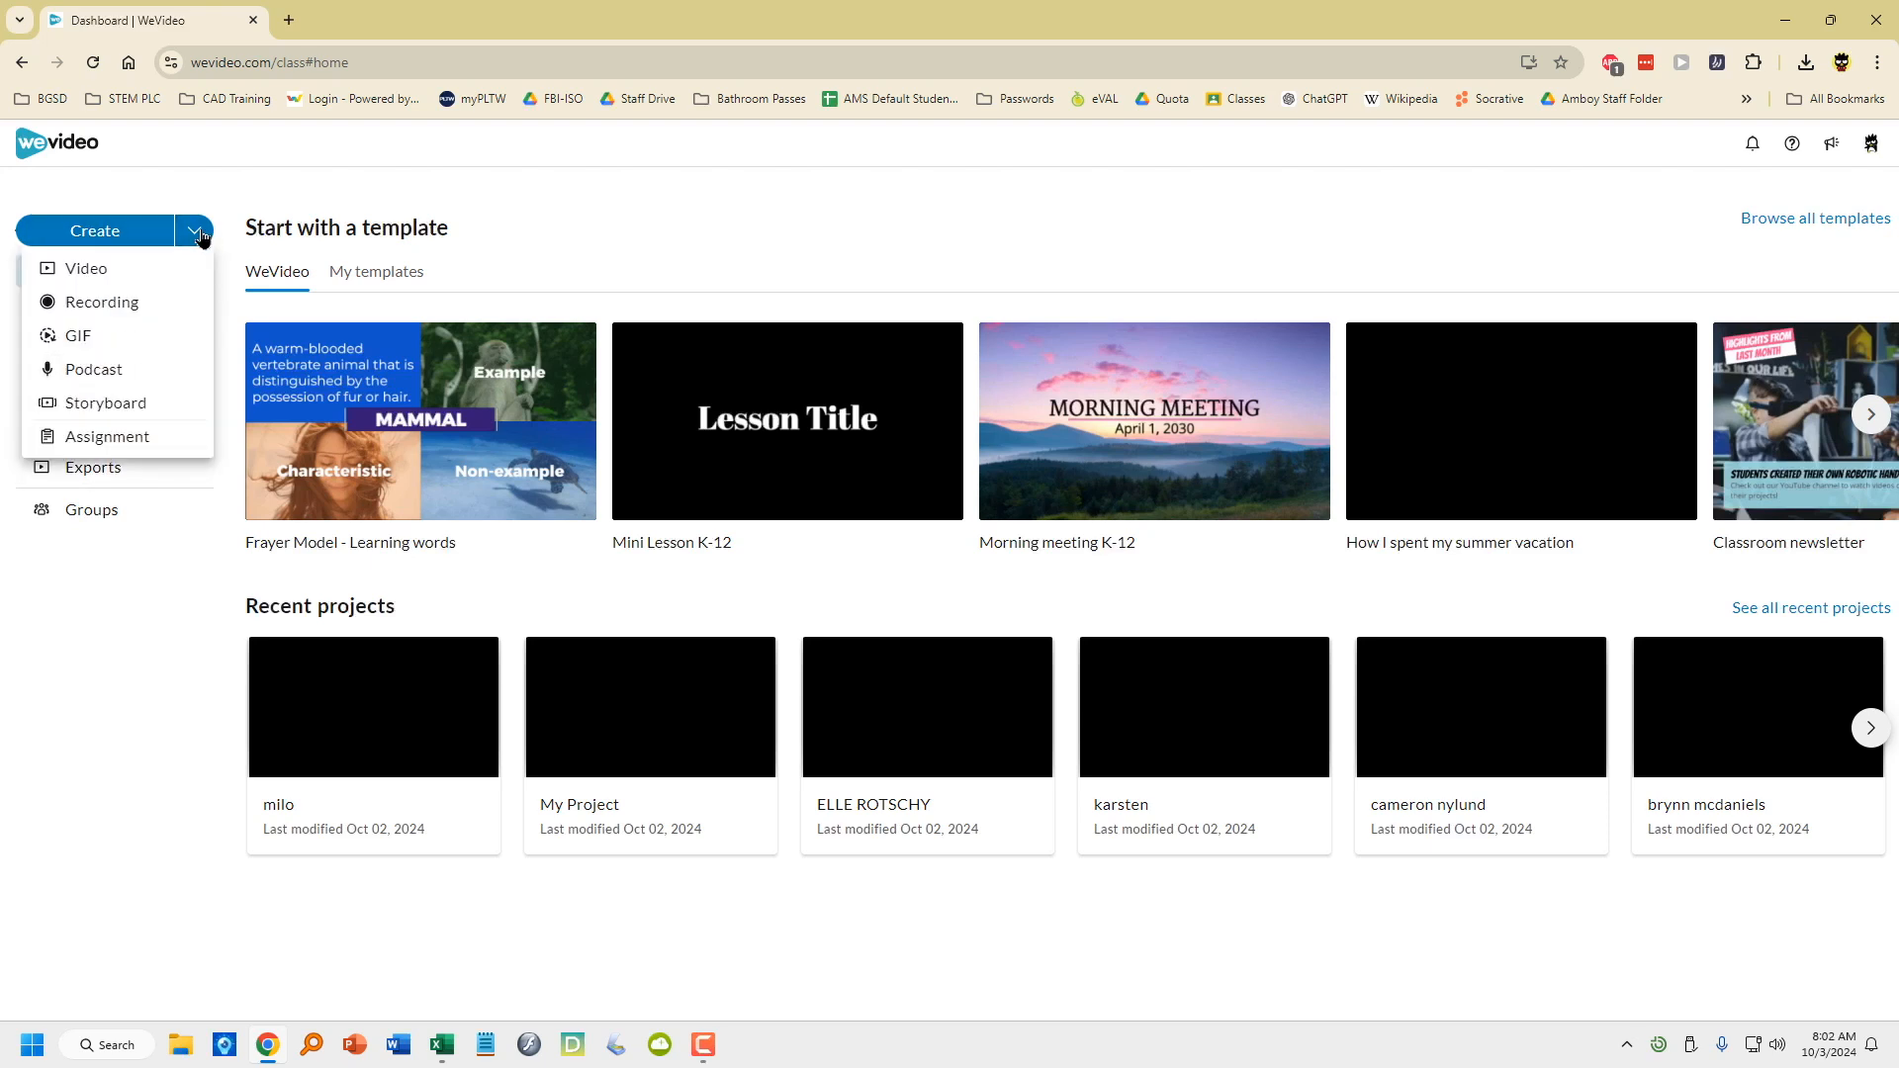
{"action": "left_click", "coordinate": [92, 232]}
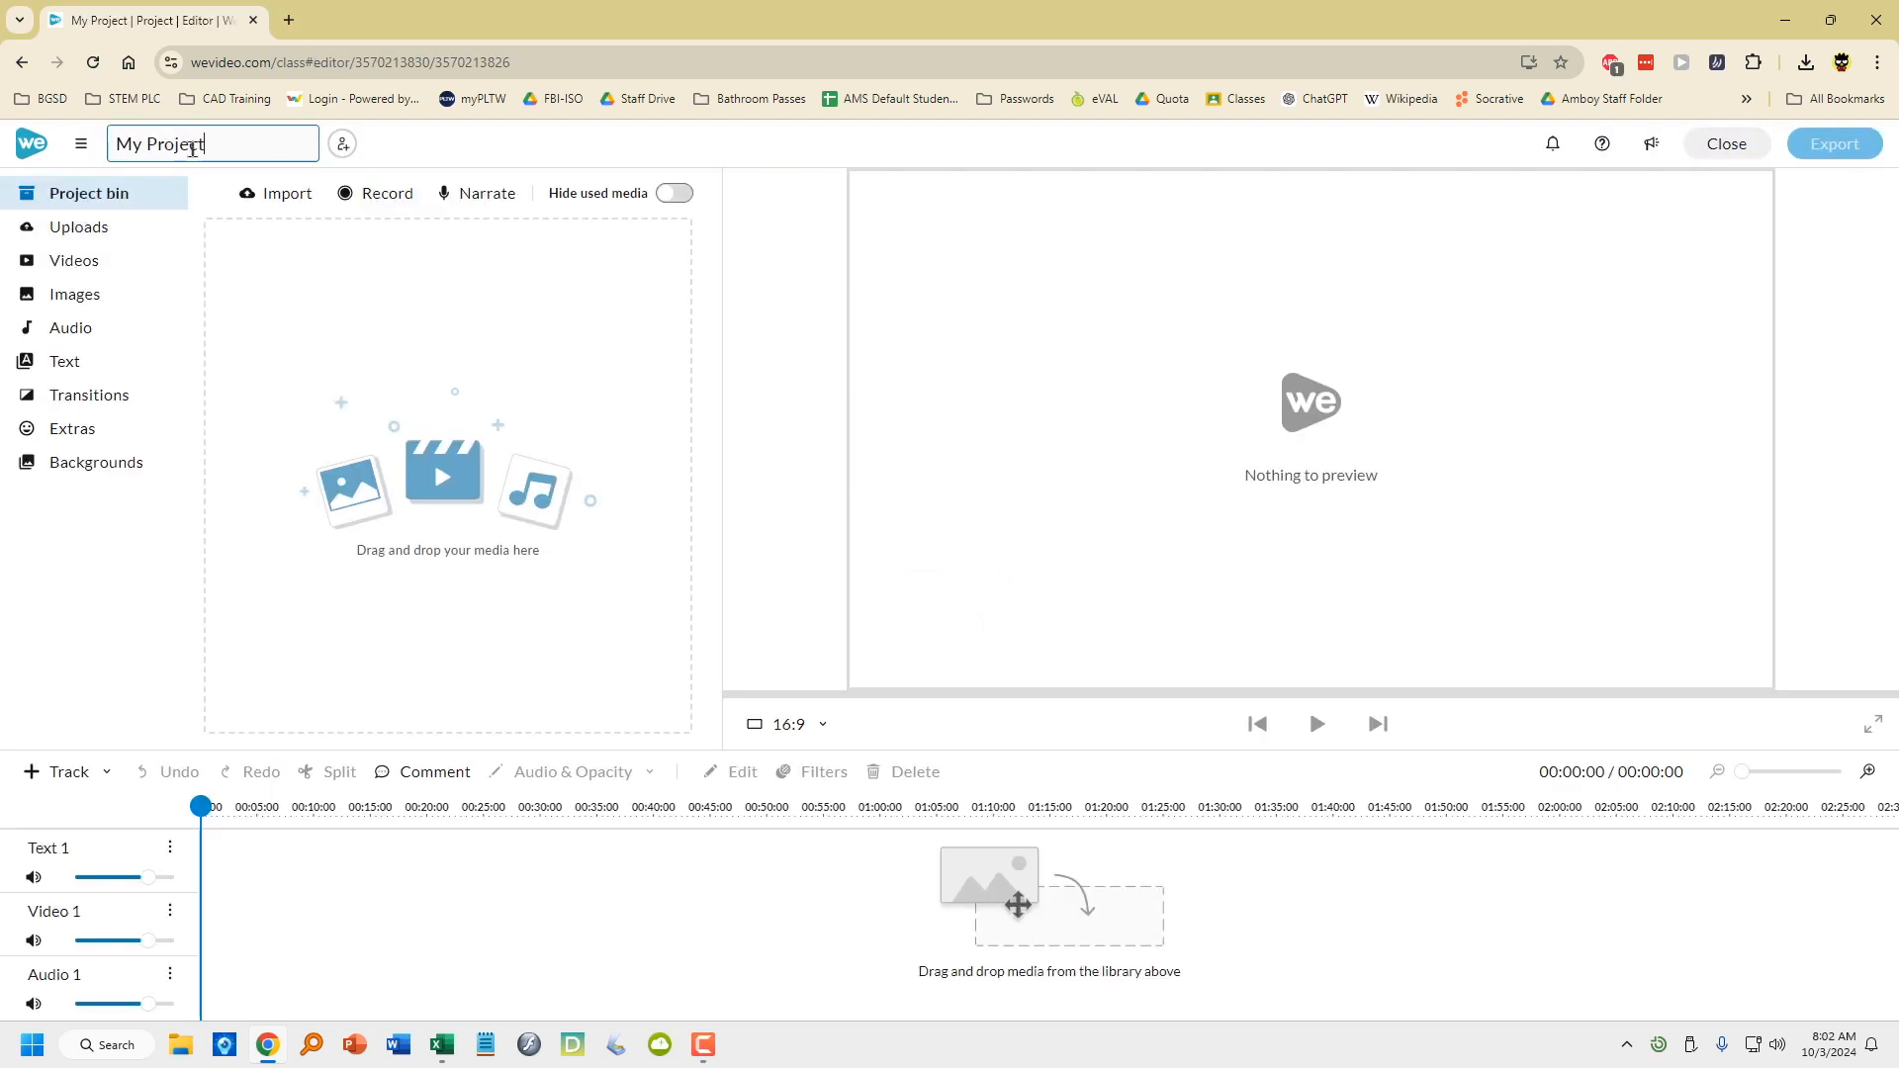
Rename the project from My Project to your full name
{"action": "left_click_drag", "start_coordinate": [195, 148], "coordinate": [118, 147]}
{"action": "type", "text": "Frederick Tillman"}
{"action": "left_click", "coordinate": [497, 155]}
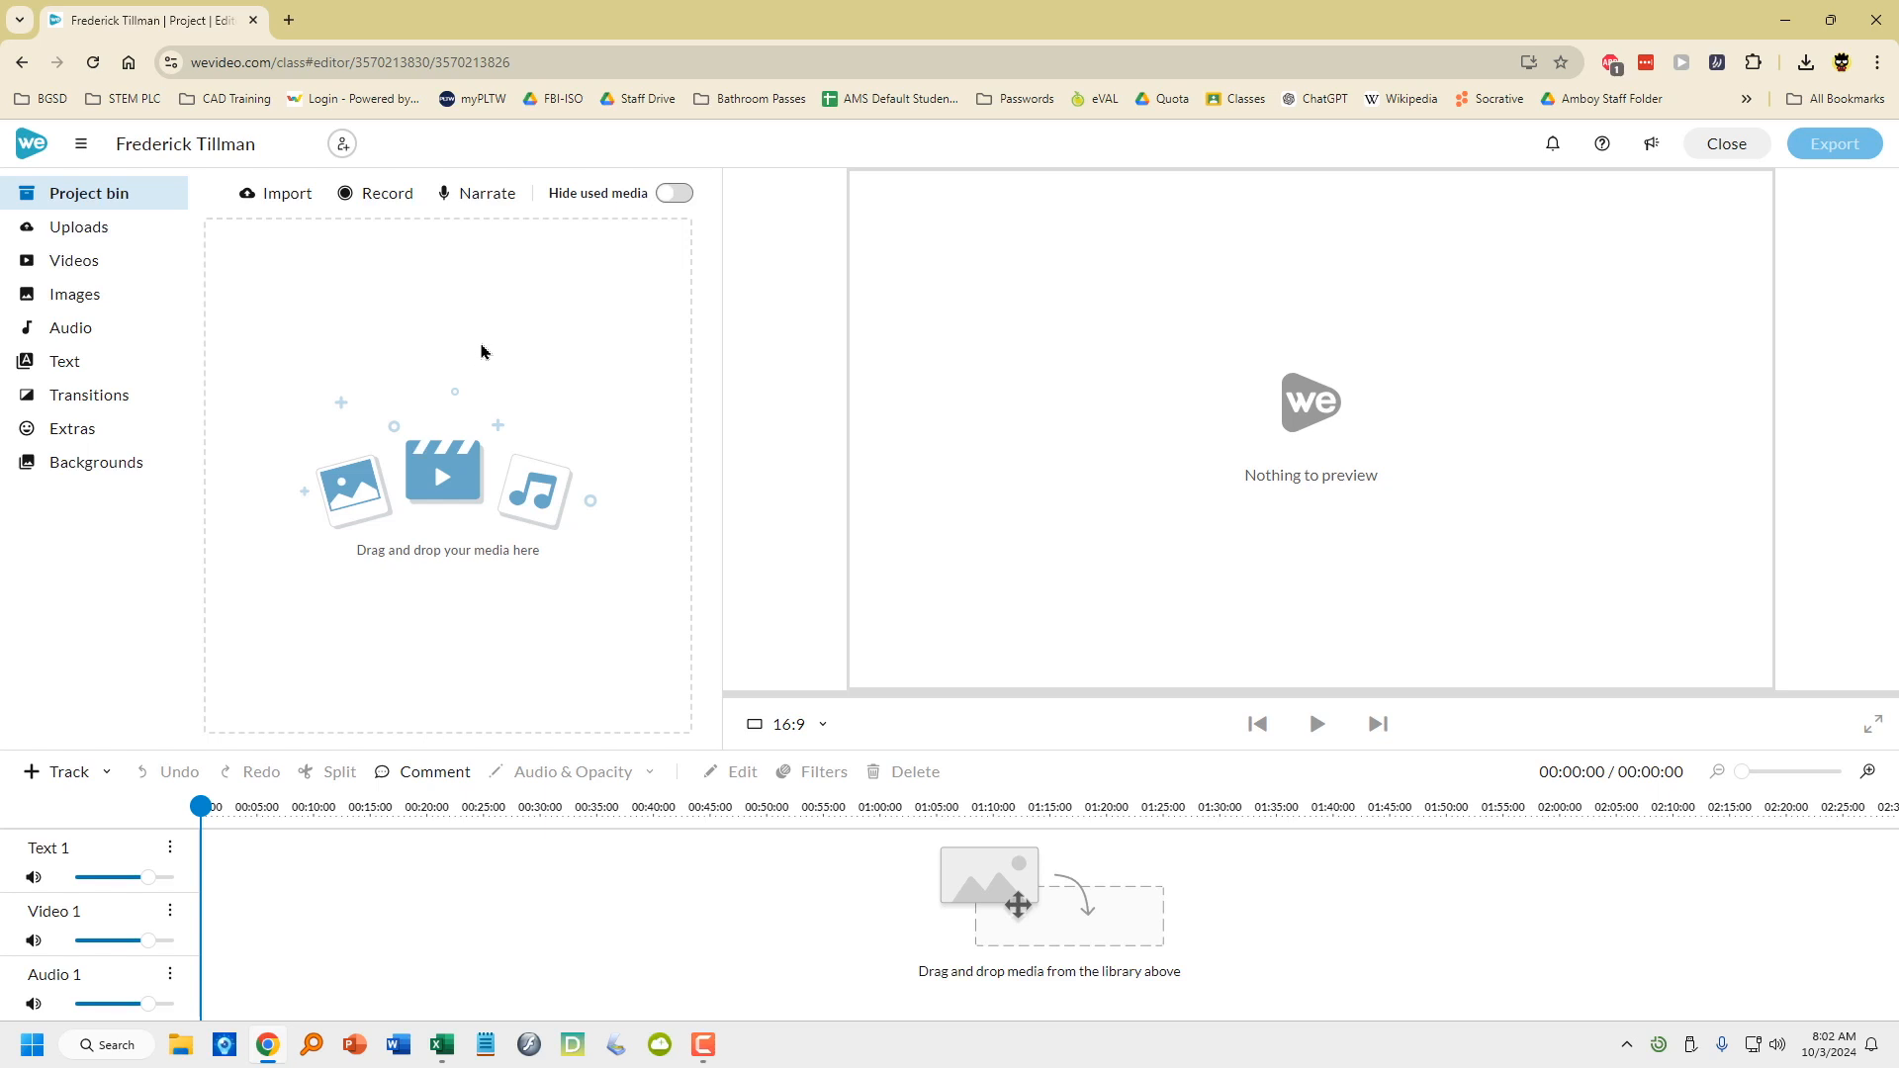
Preview titles like BADDA BOOM and WITH, then put MAKE YOUR MESSAGE STAND OUT on Video 1
{"action": "left_click", "coordinate": [60, 363]}
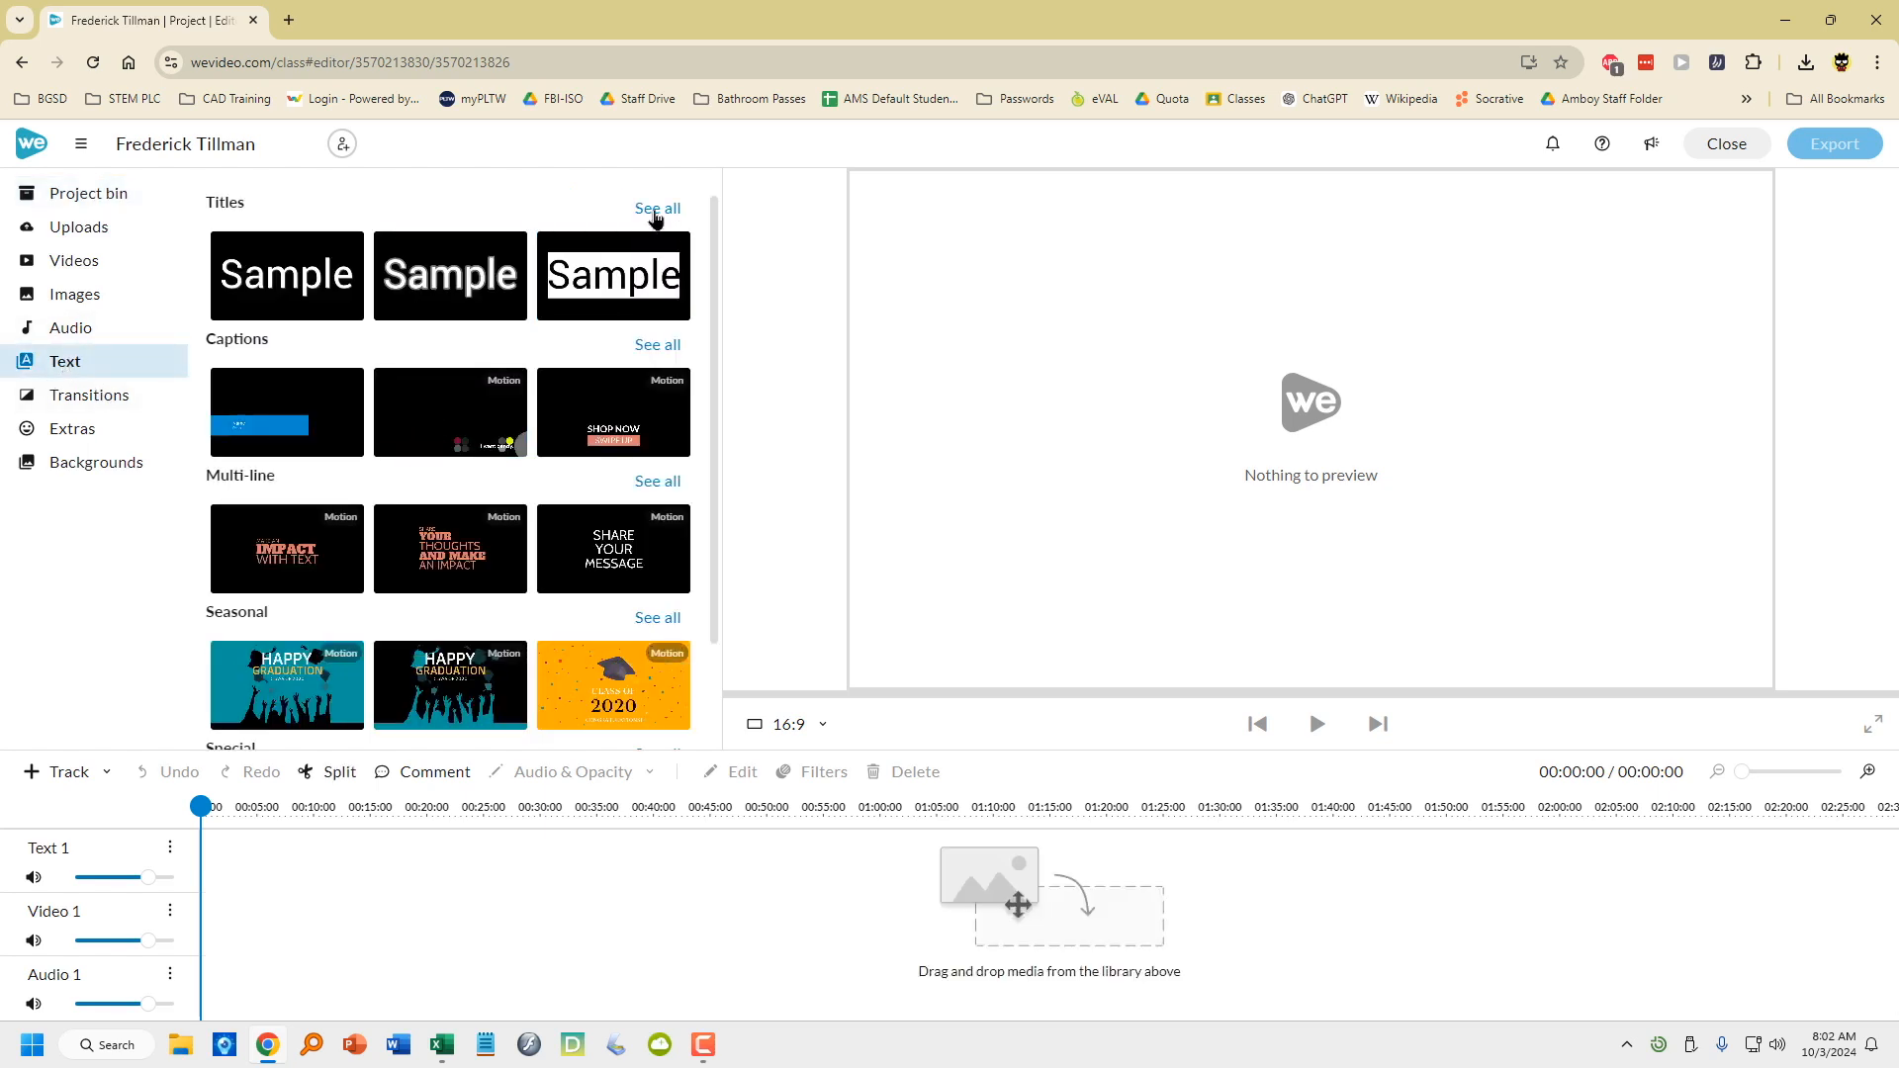
{"action": "left_click", "coordinate": [655, 211]}
{"action": "scroll", "coordinate": [515, 445], "scroll_direction": "down", "scroll_amount": 4}
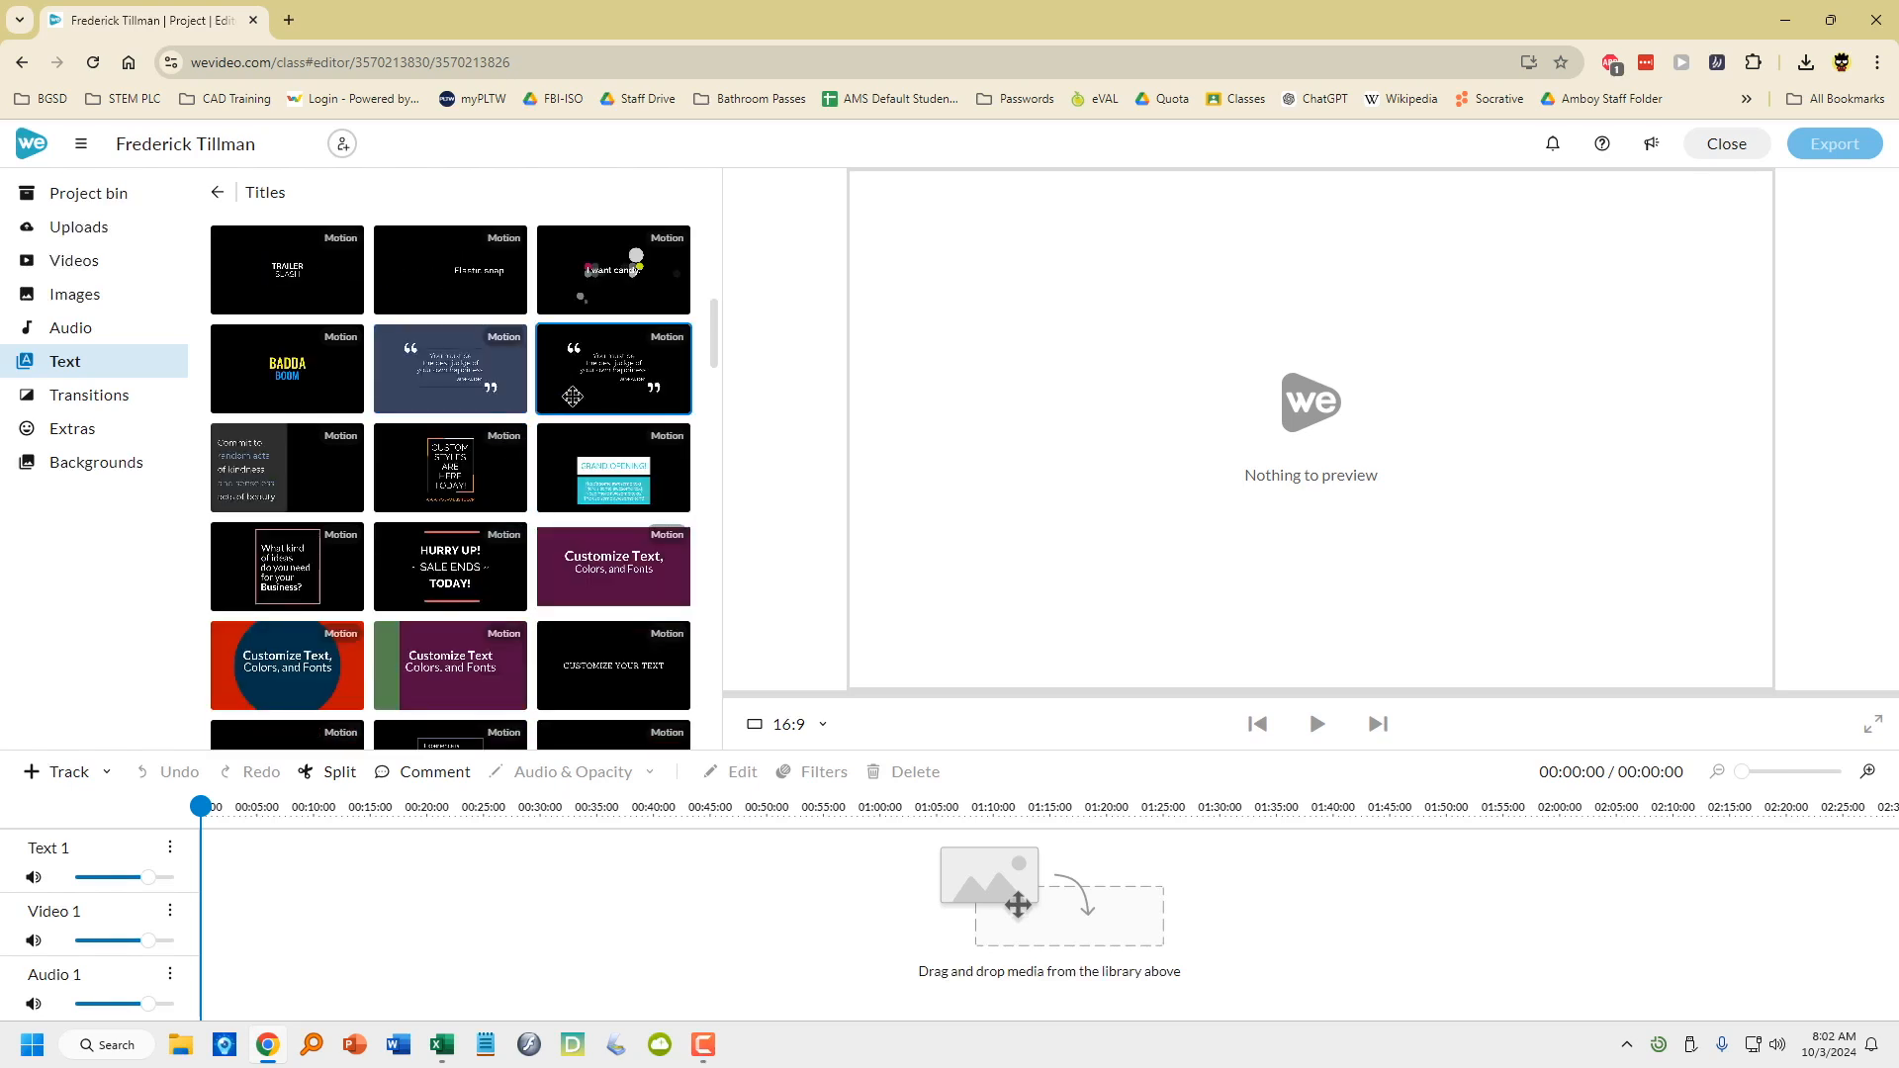
{"action": "scroll", "coordinate": [574, 393], "scroll_direction": "down", "scroll_amount": 3}
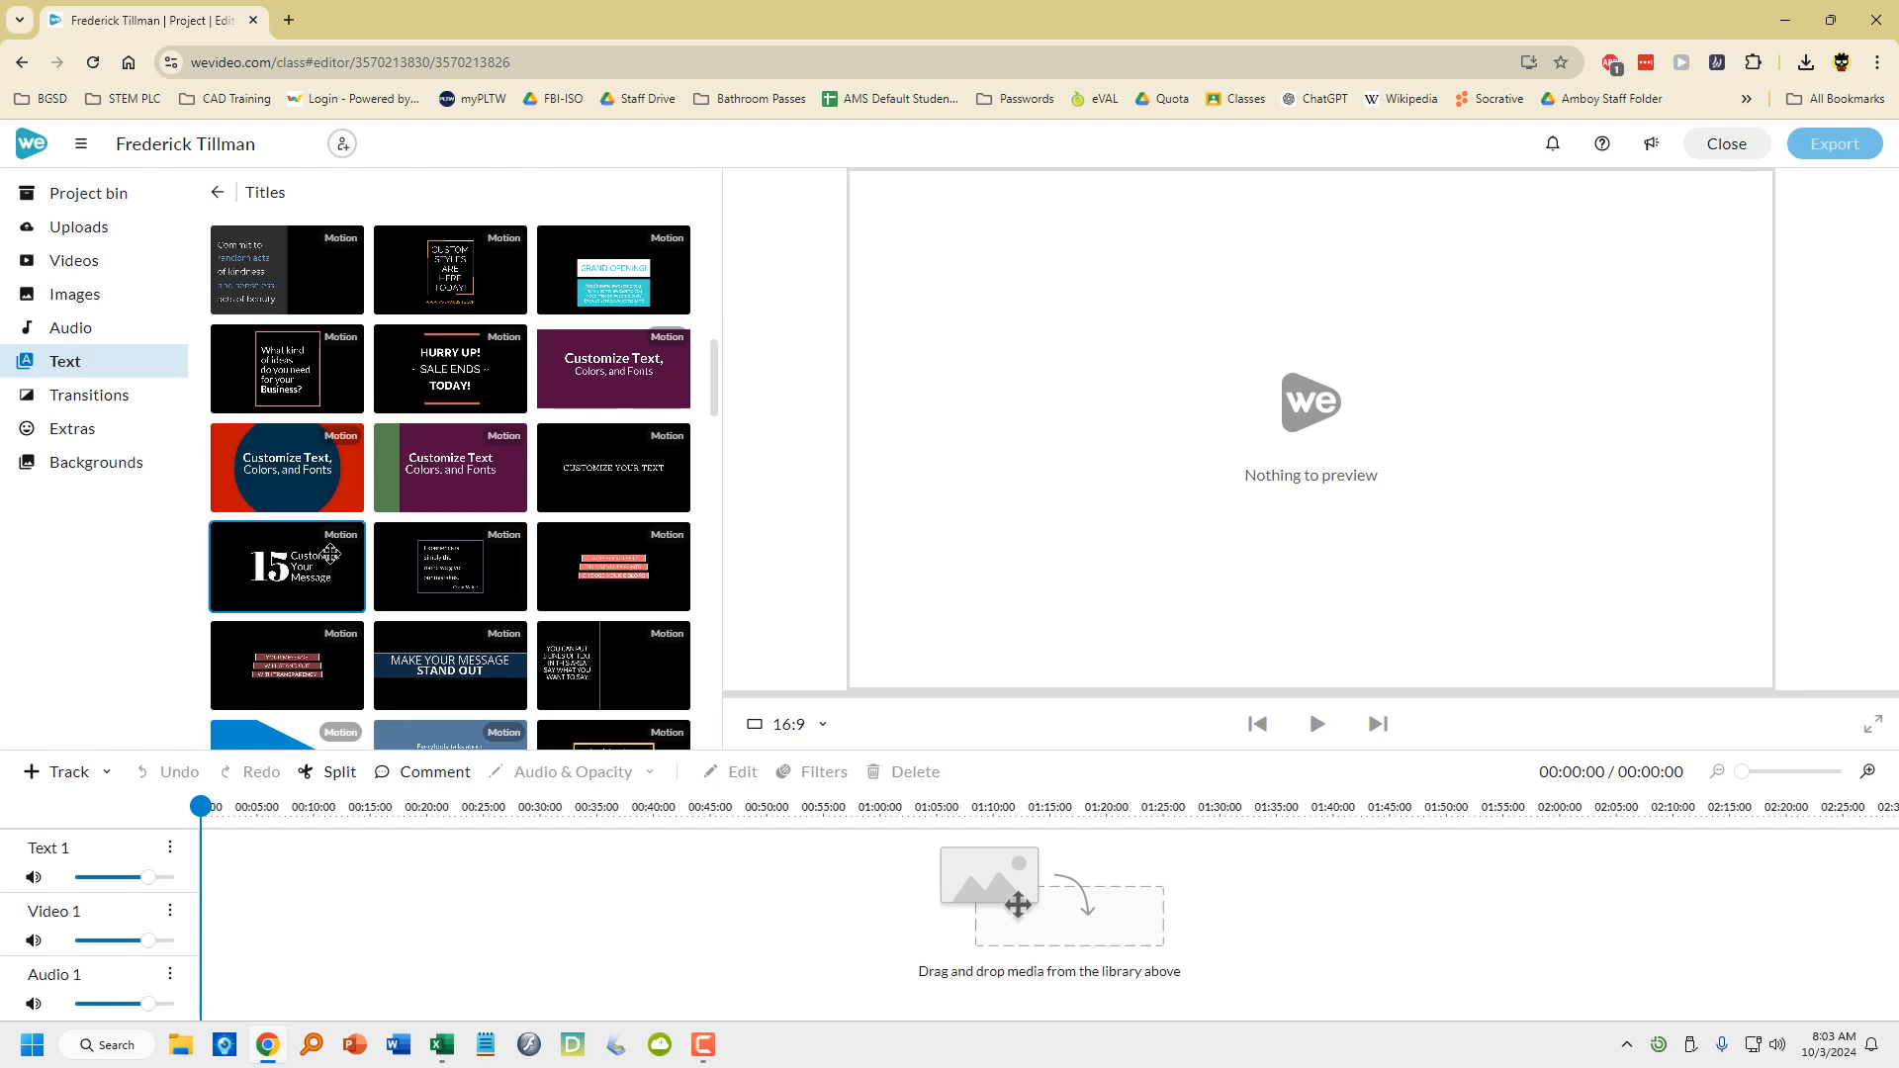
{"action": "scroll", "coordinate": [495, 475], "scroll_direction": "up", "scroll_amount": 1}
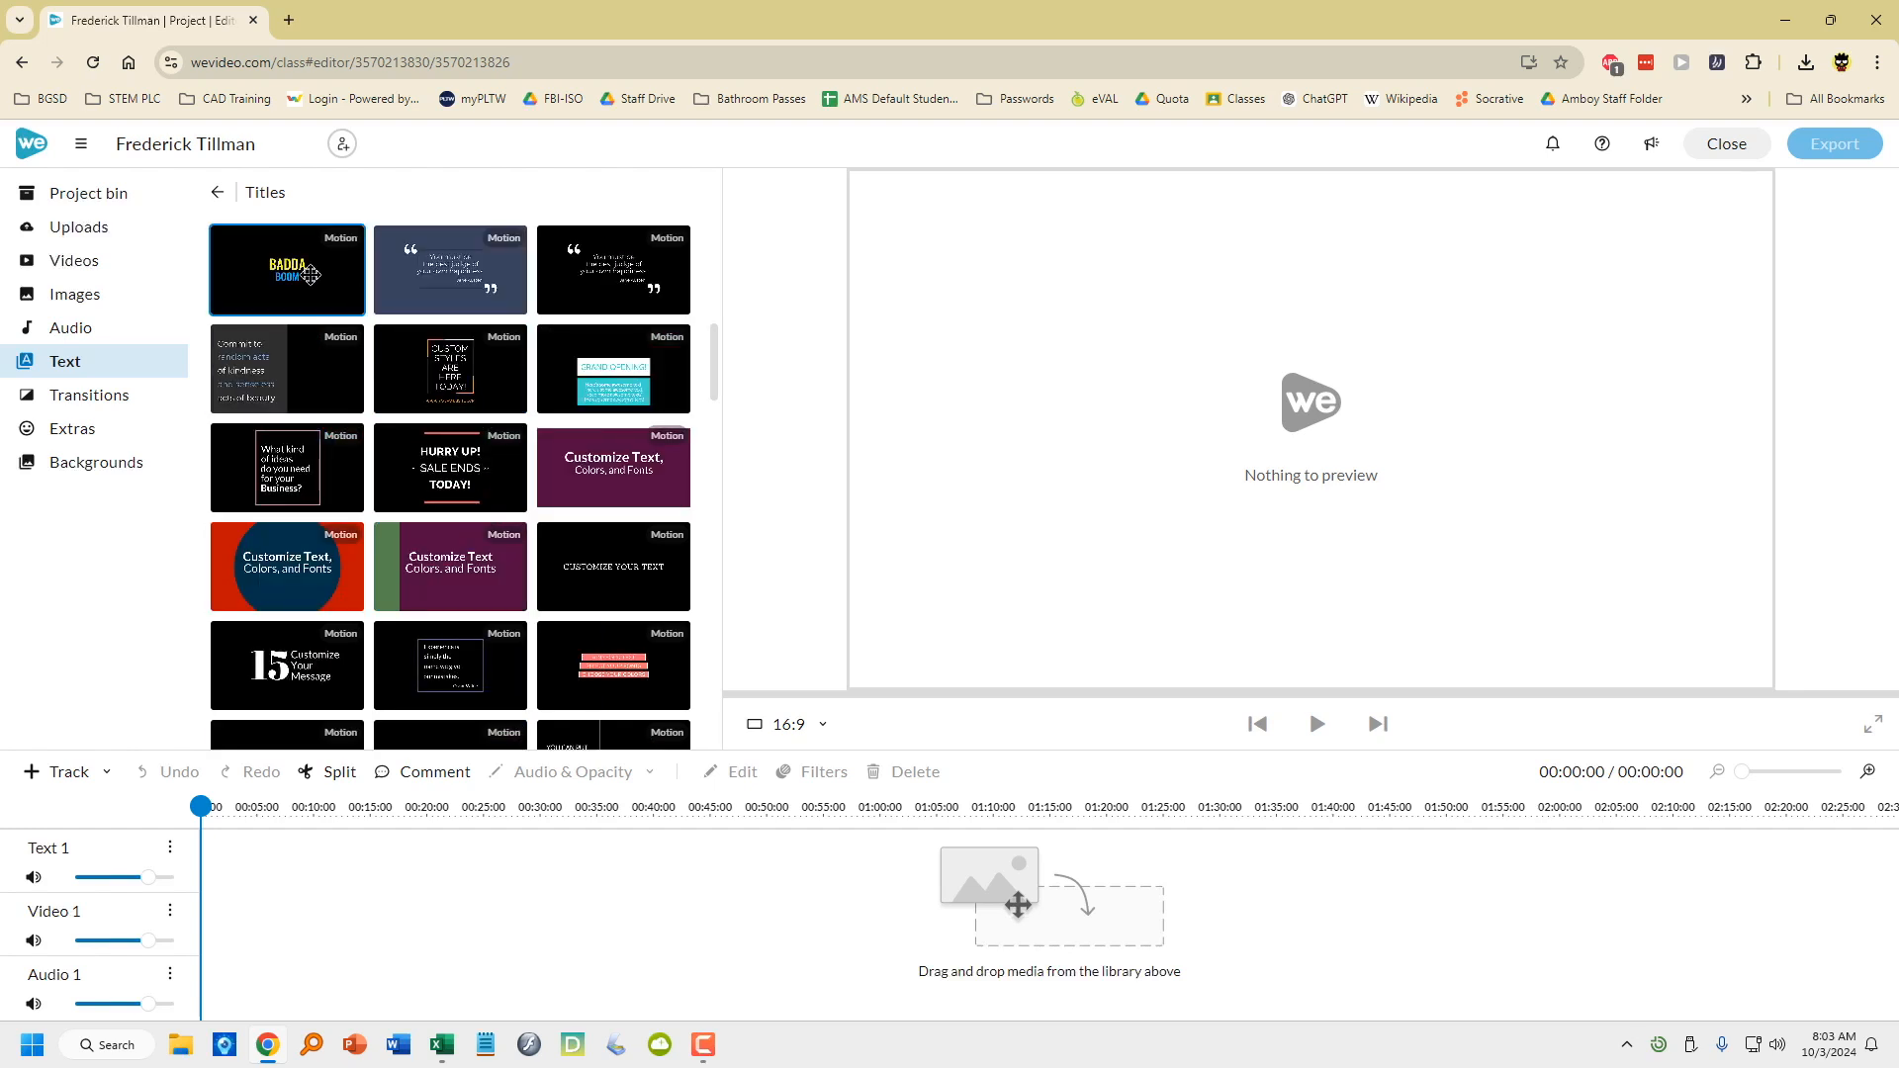
{"action": "left_click", "coordinate": [278, 269]}
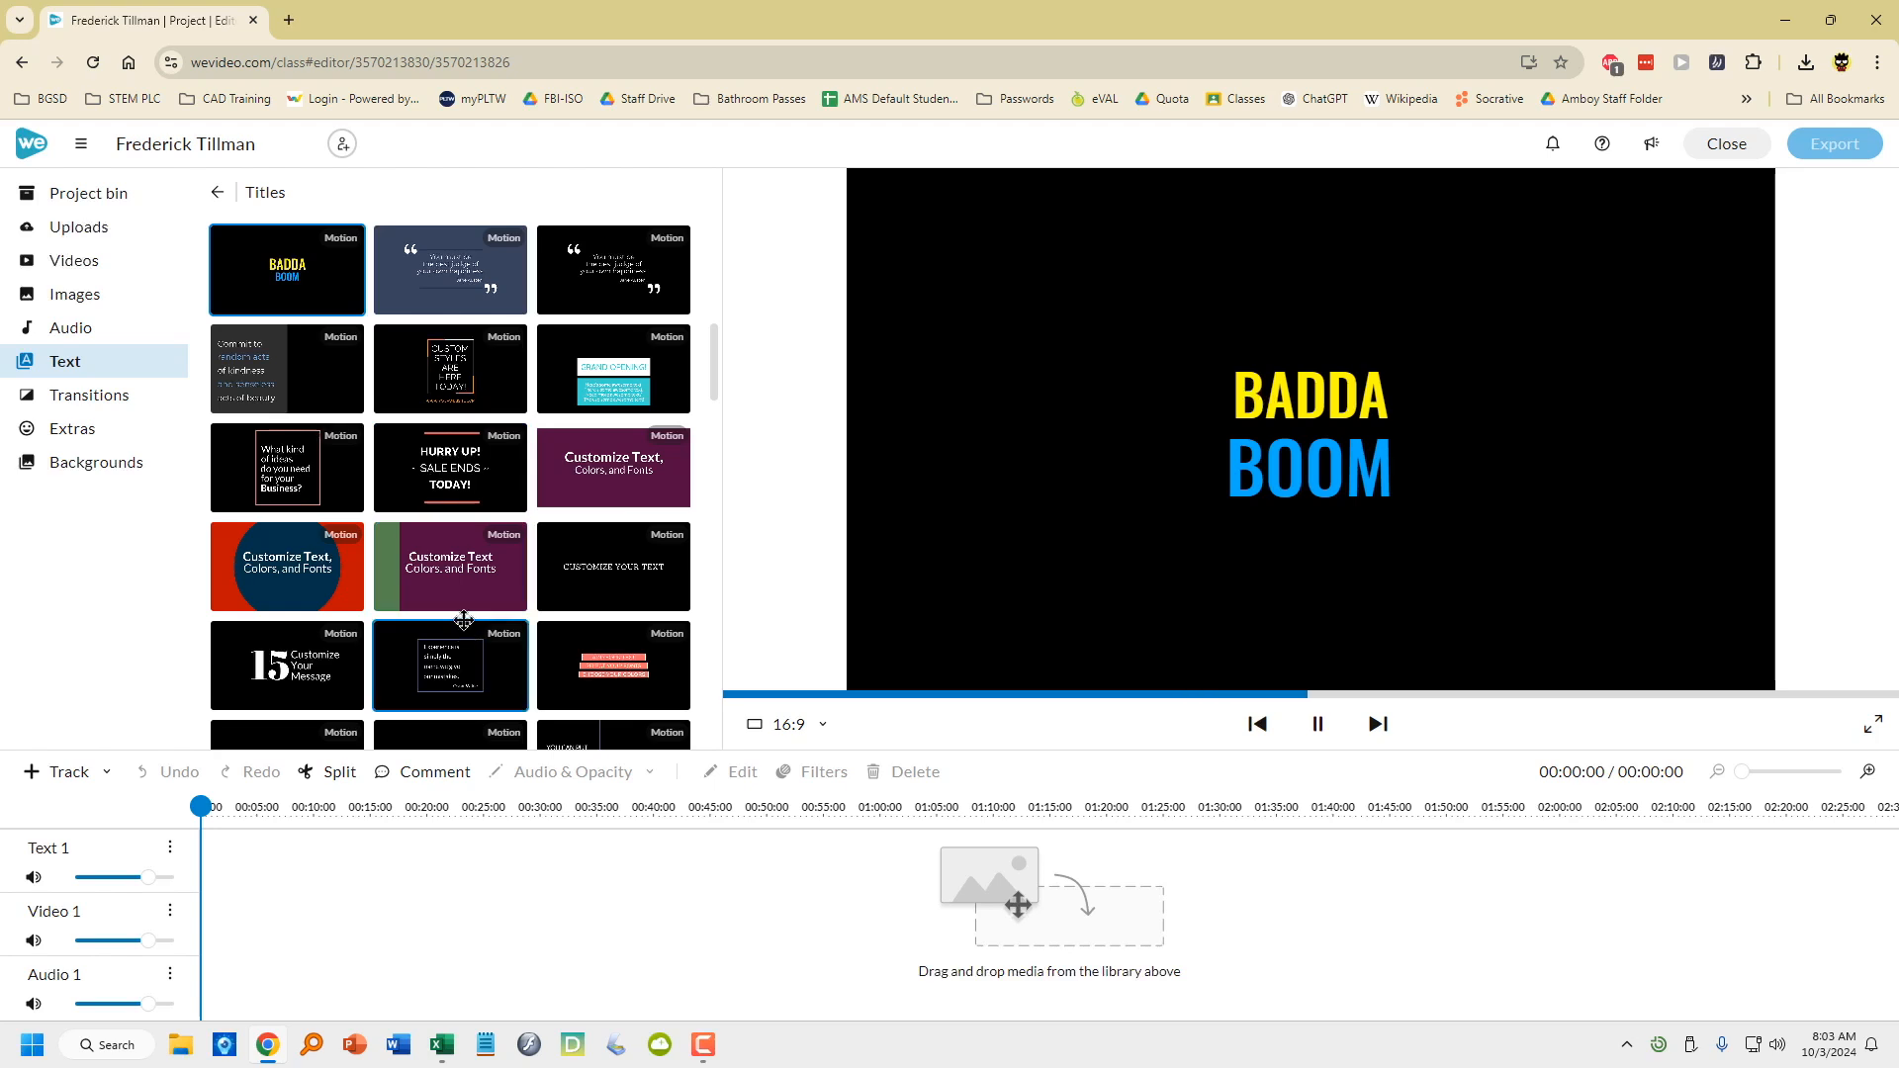
{"action": "scroll", "coordinate": [449, 585], "scroll_direction": "down", "scroll_amount": 2}
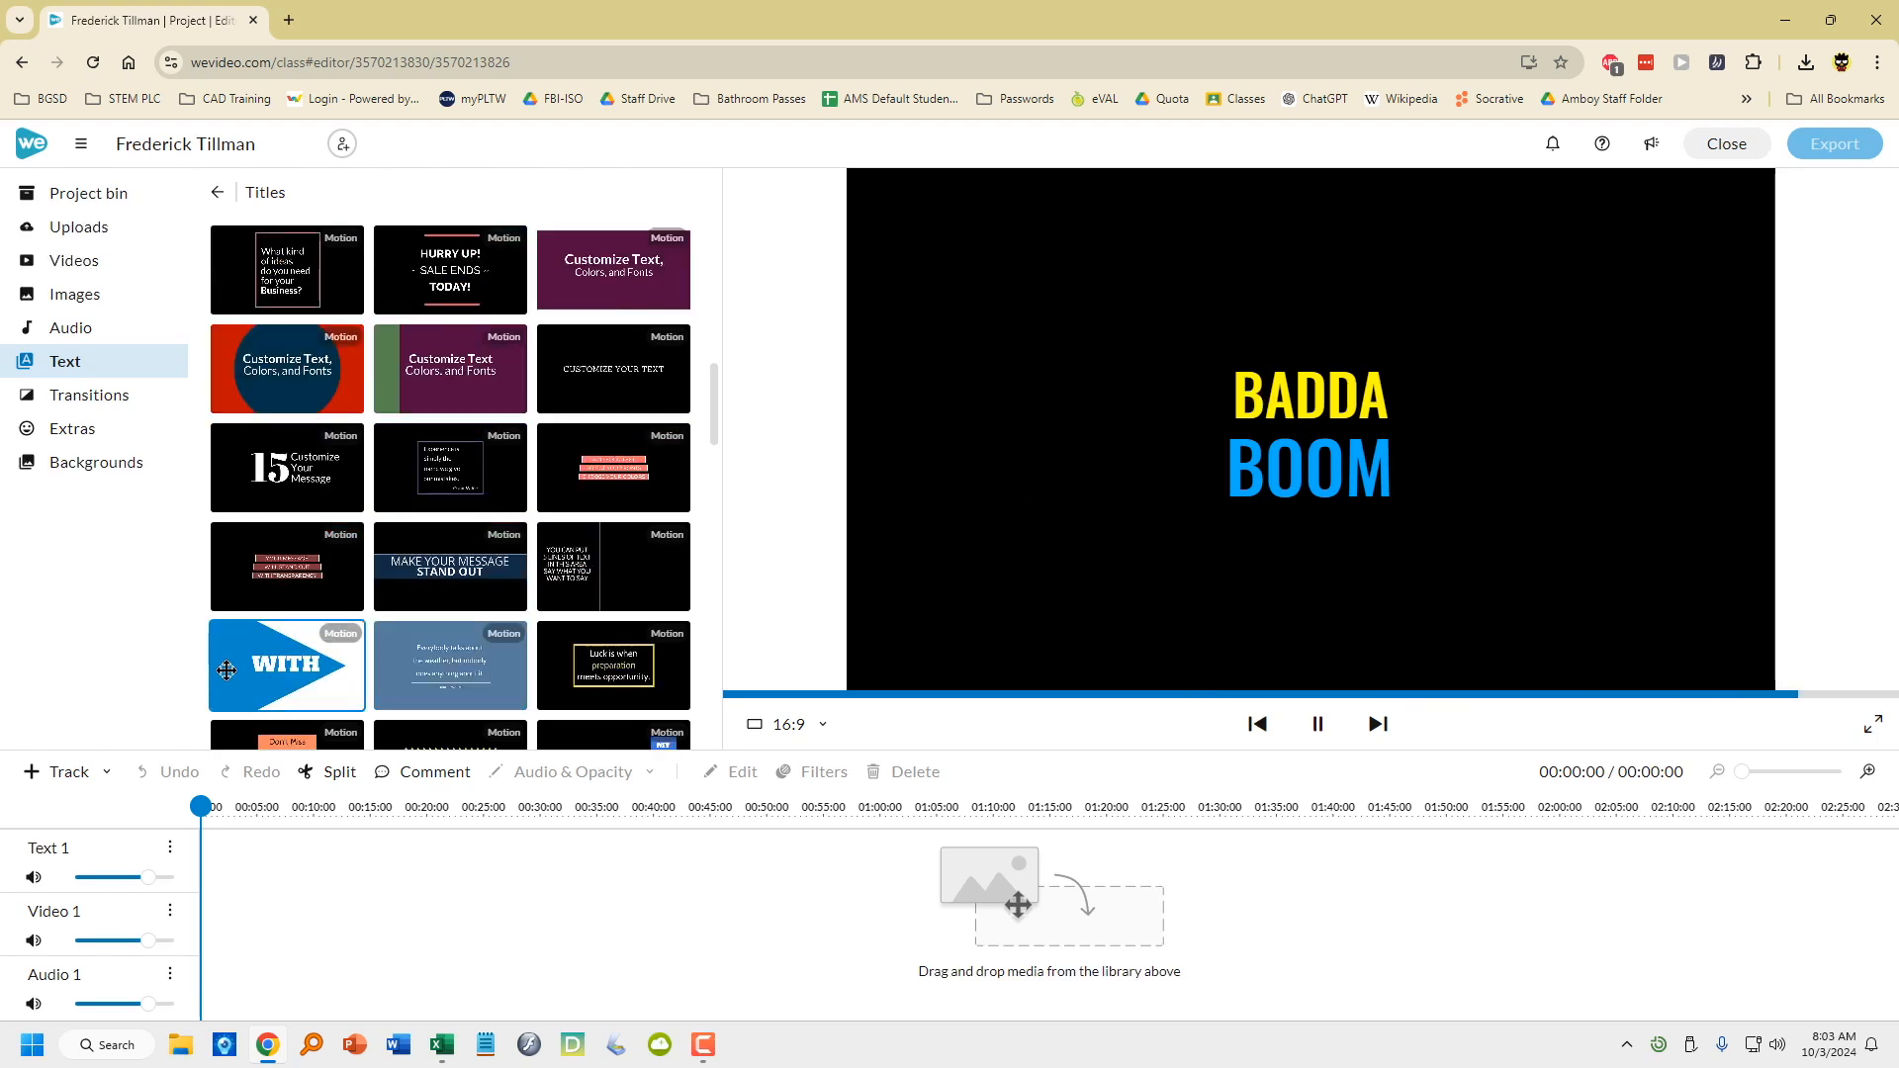
{"action": "left_click", "coordinate": [227, 671]}
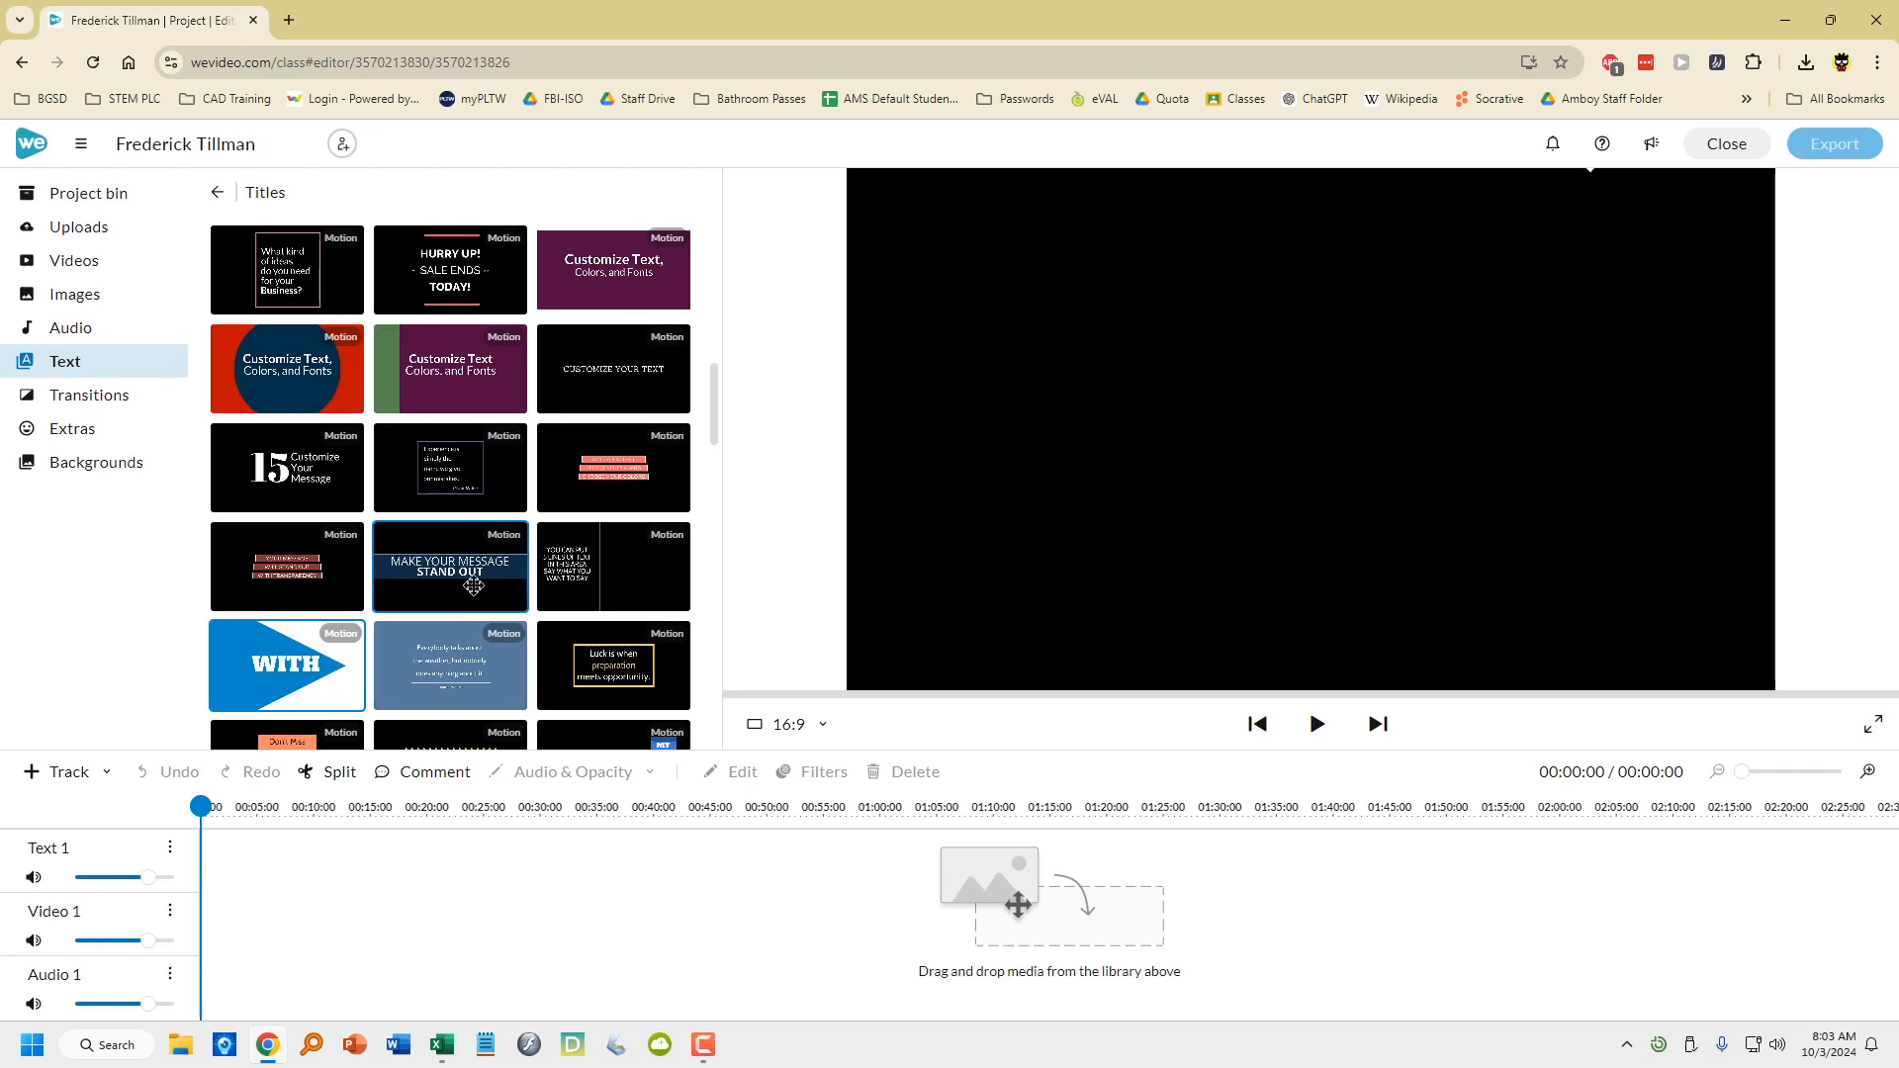
{"action": "left_click", "coordinate": [470, 571]}
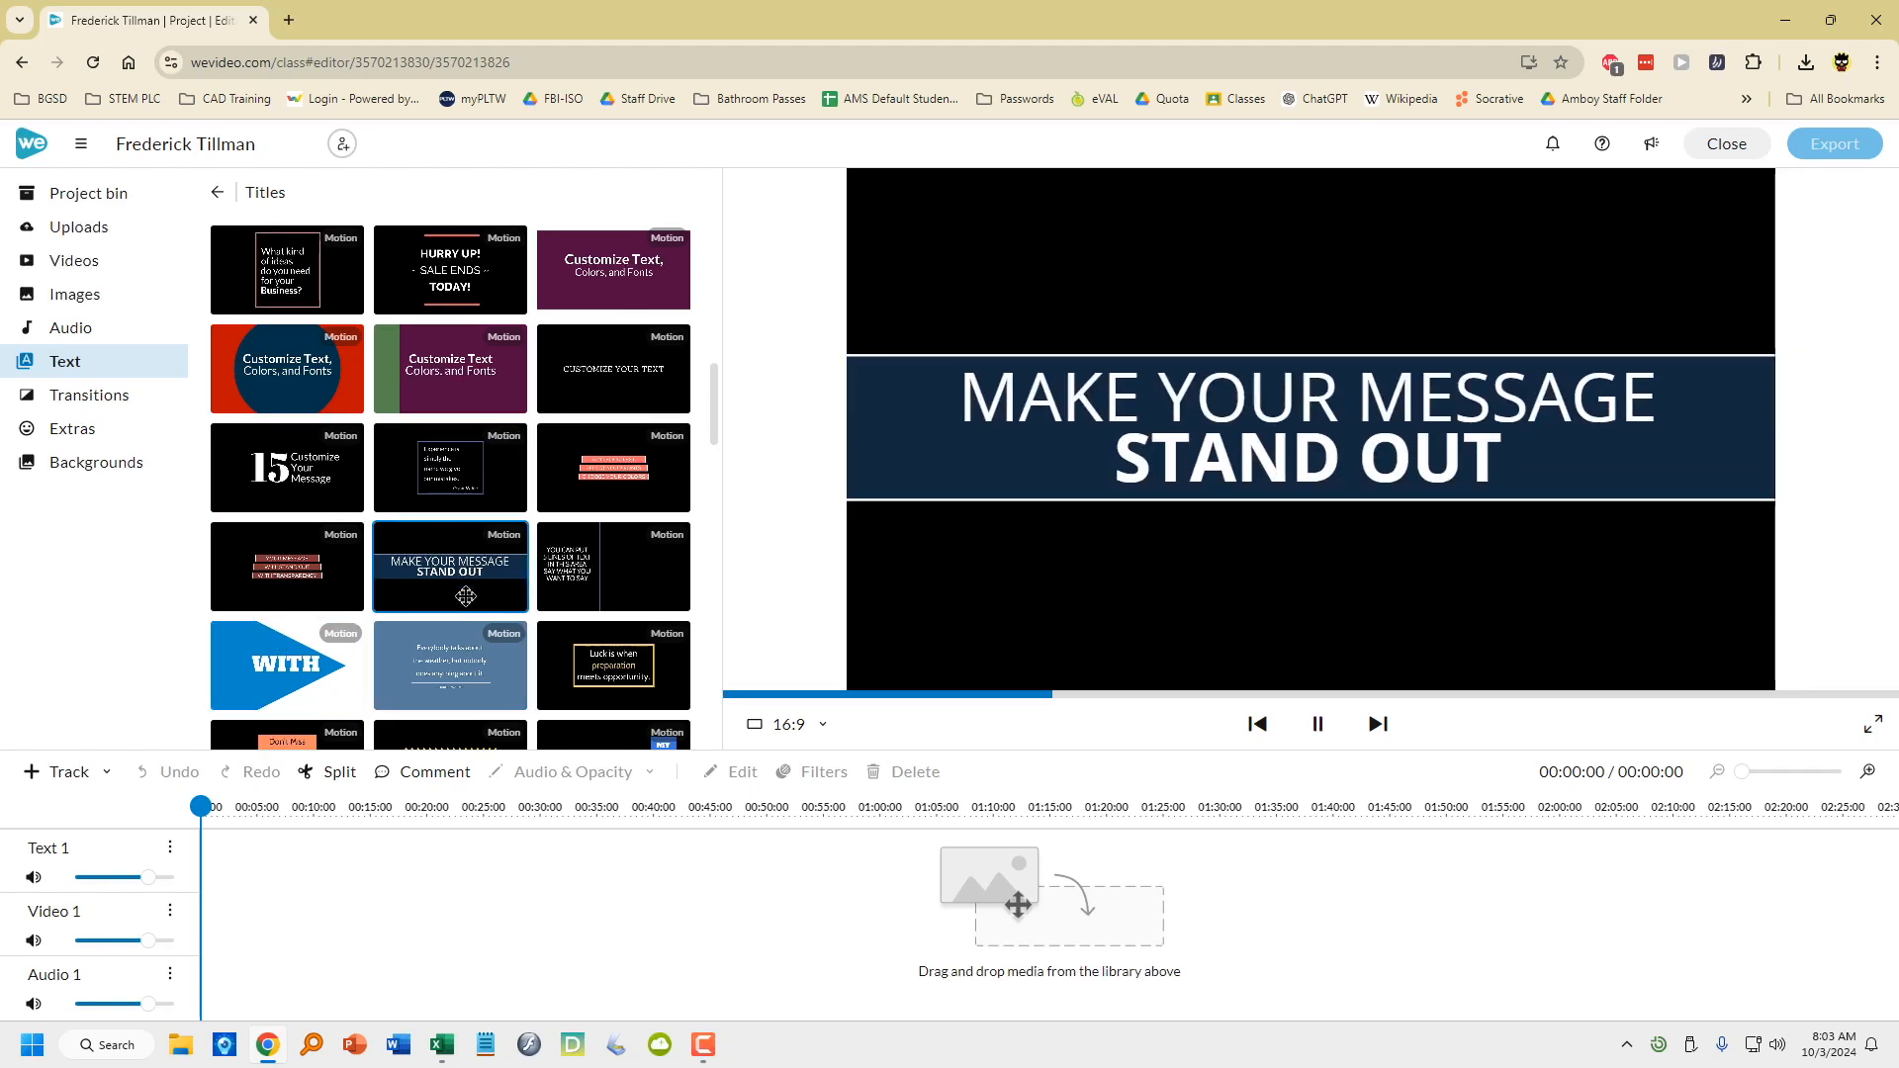
{"action": "left_click_drag", "start_coordinate": [485, 561], "coordinate": [252, 922]}
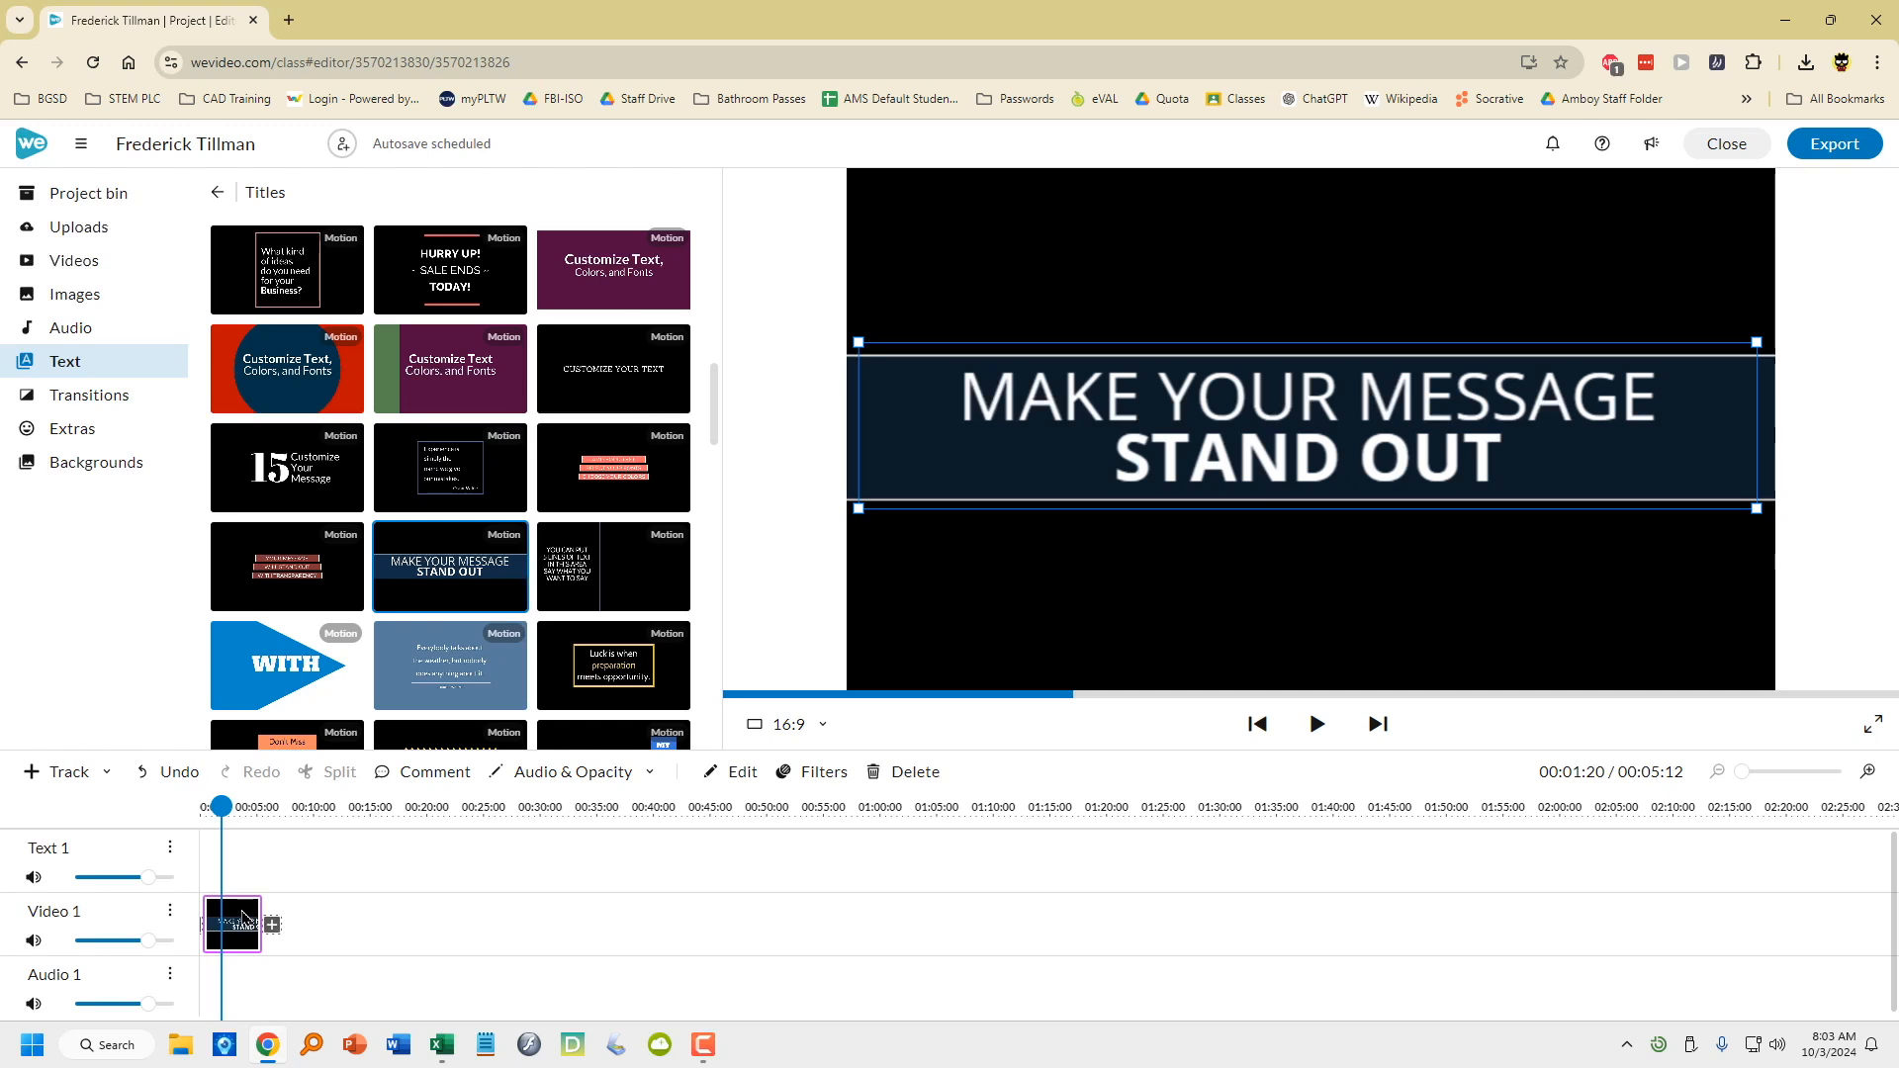
Enter your full name on the title's first line and 'Animal Report 2024-25' on the second
{"action": "double_click", "coordinate": [243, 916]}
{"action": "left_click", "coordinate": [208, 307]}
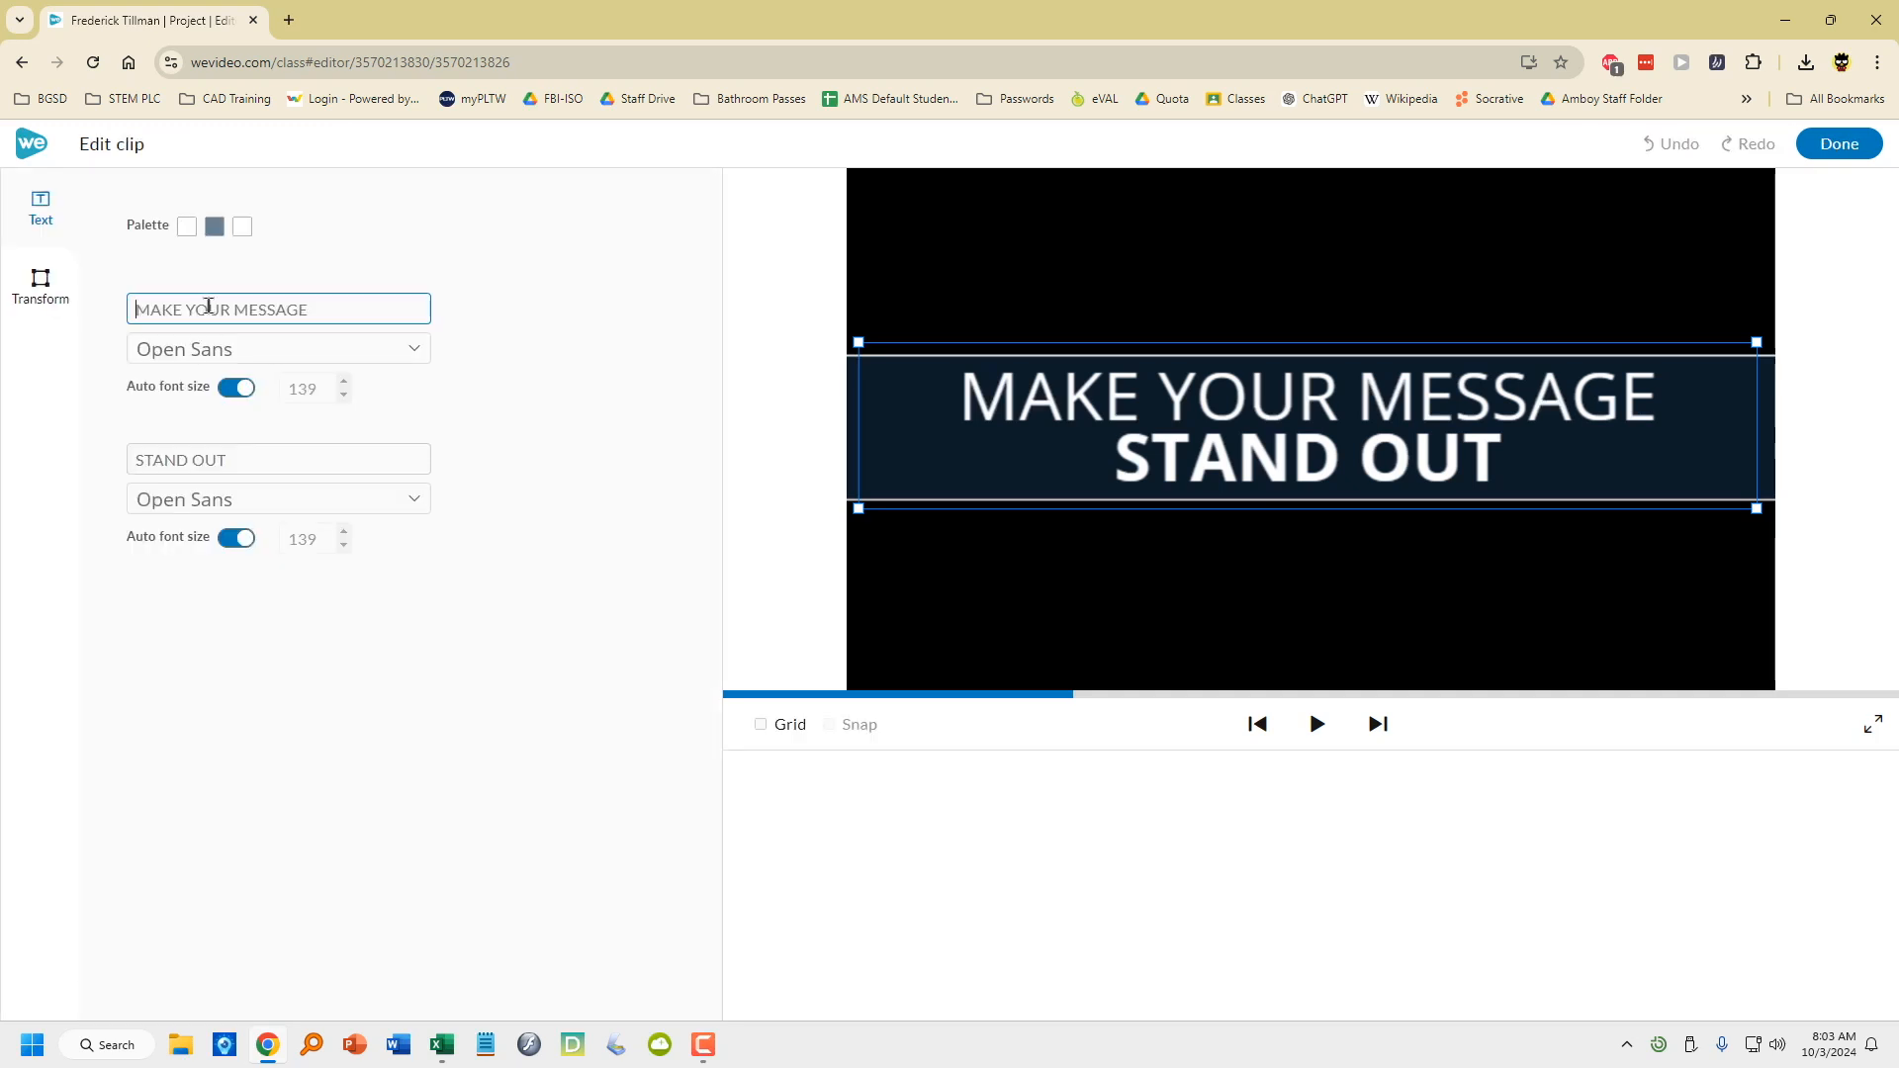
{"action": "type", "text": "Frederick Tillman"}
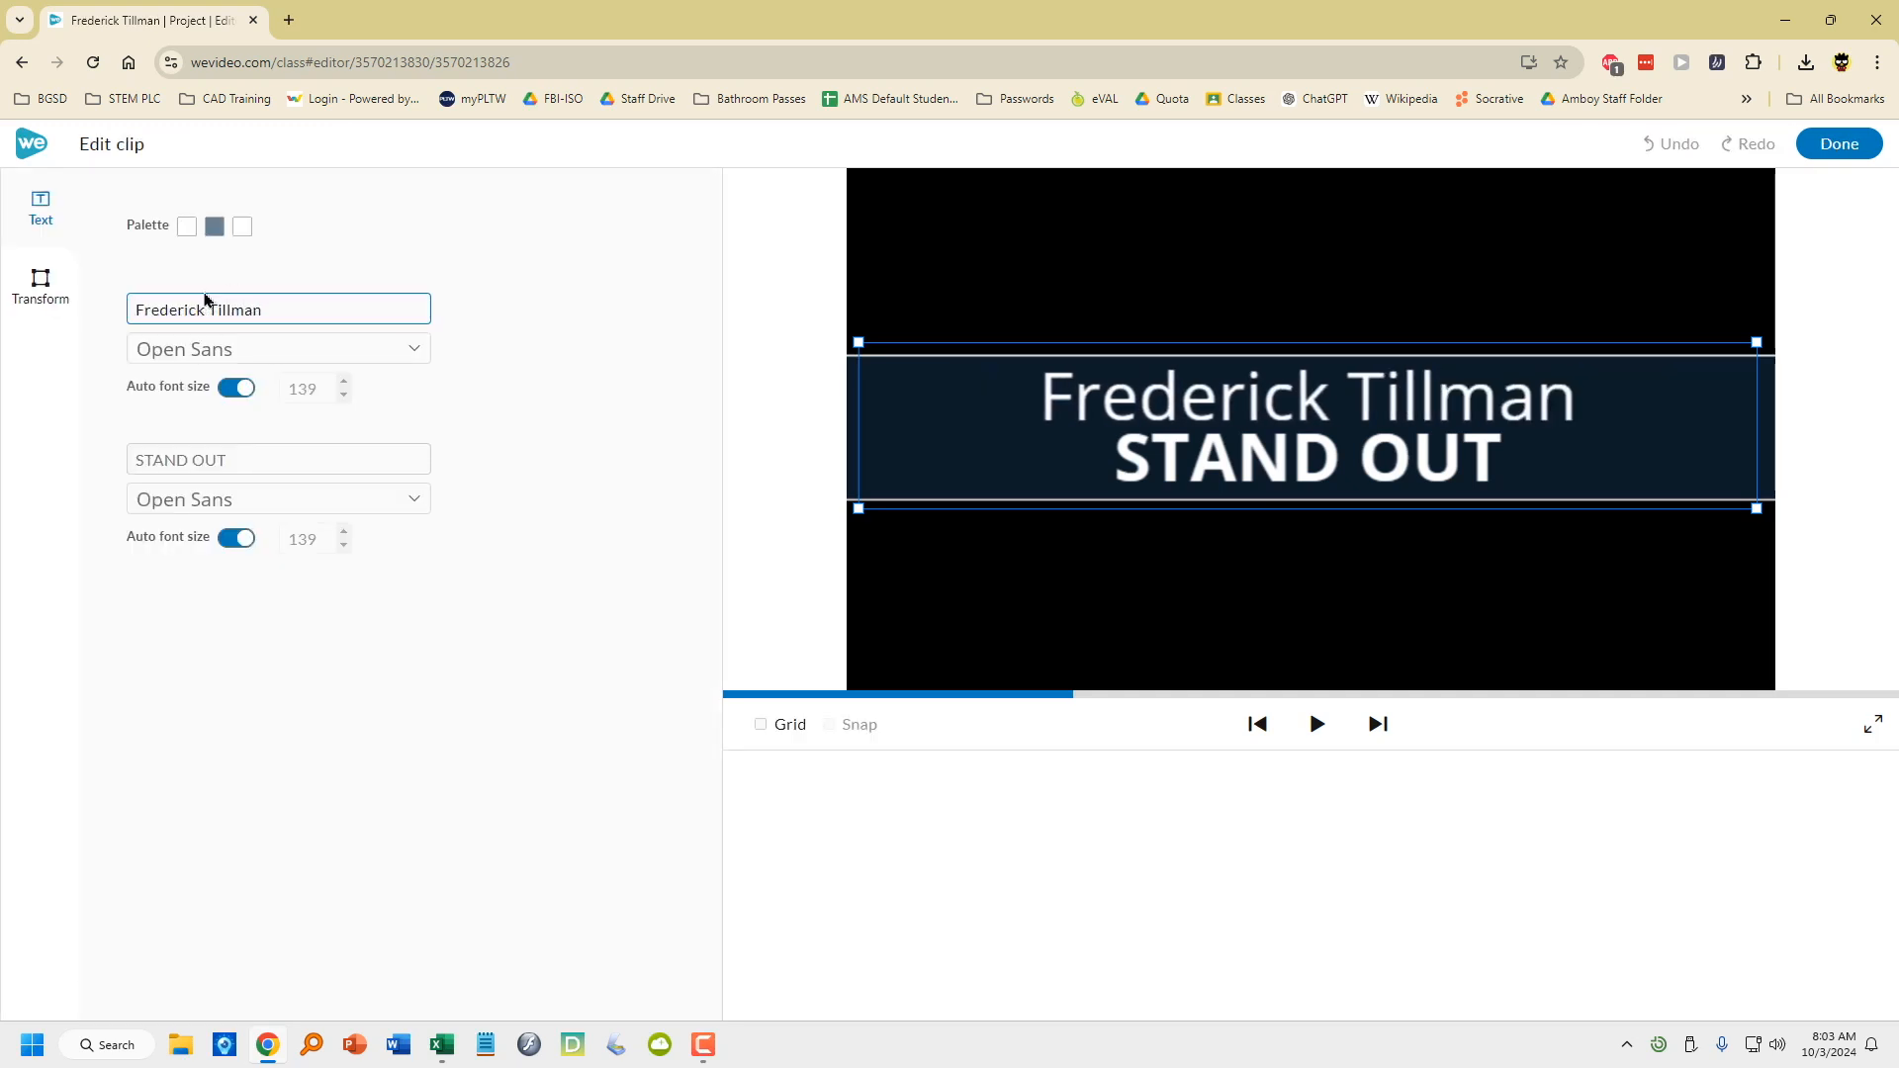
{"action": "left_click", "coordinate": [209, 462]}
{"action": "type", "text": "Anima"}
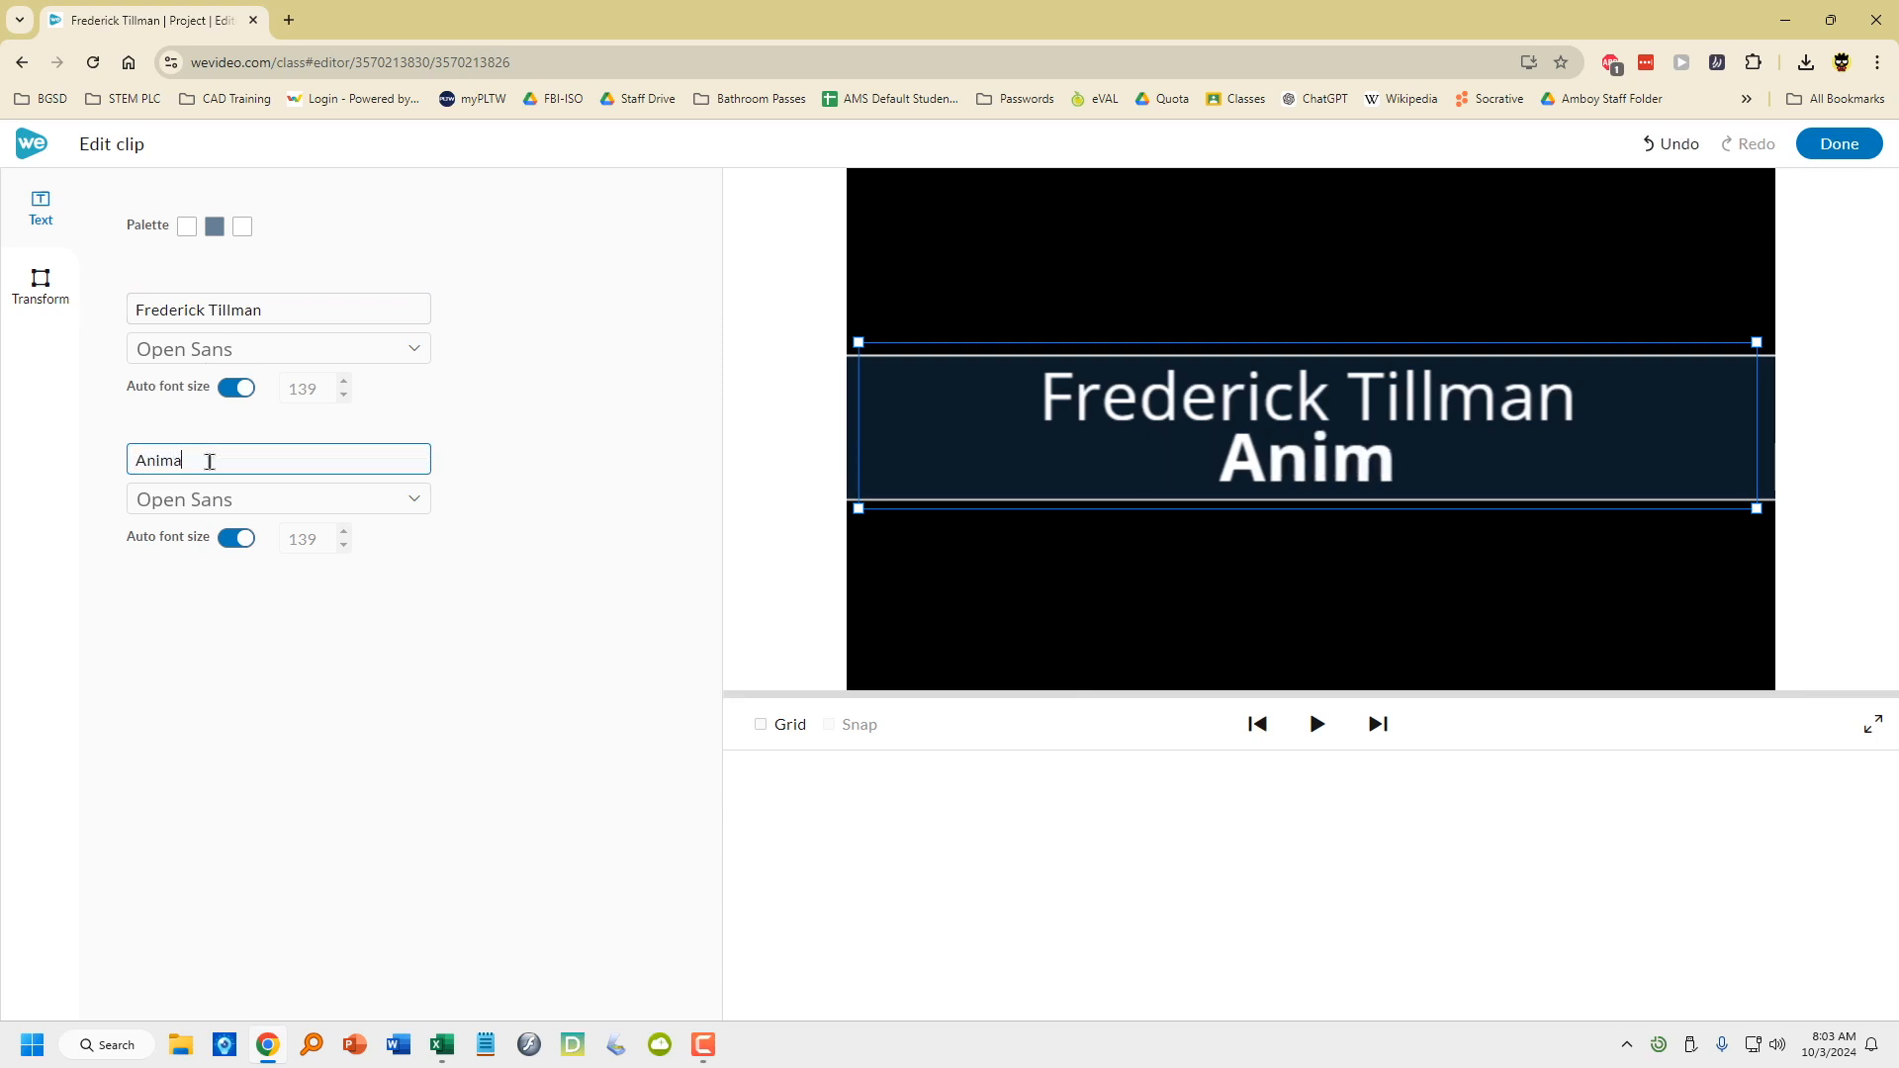
{"action": "type", "text": "l Report"}
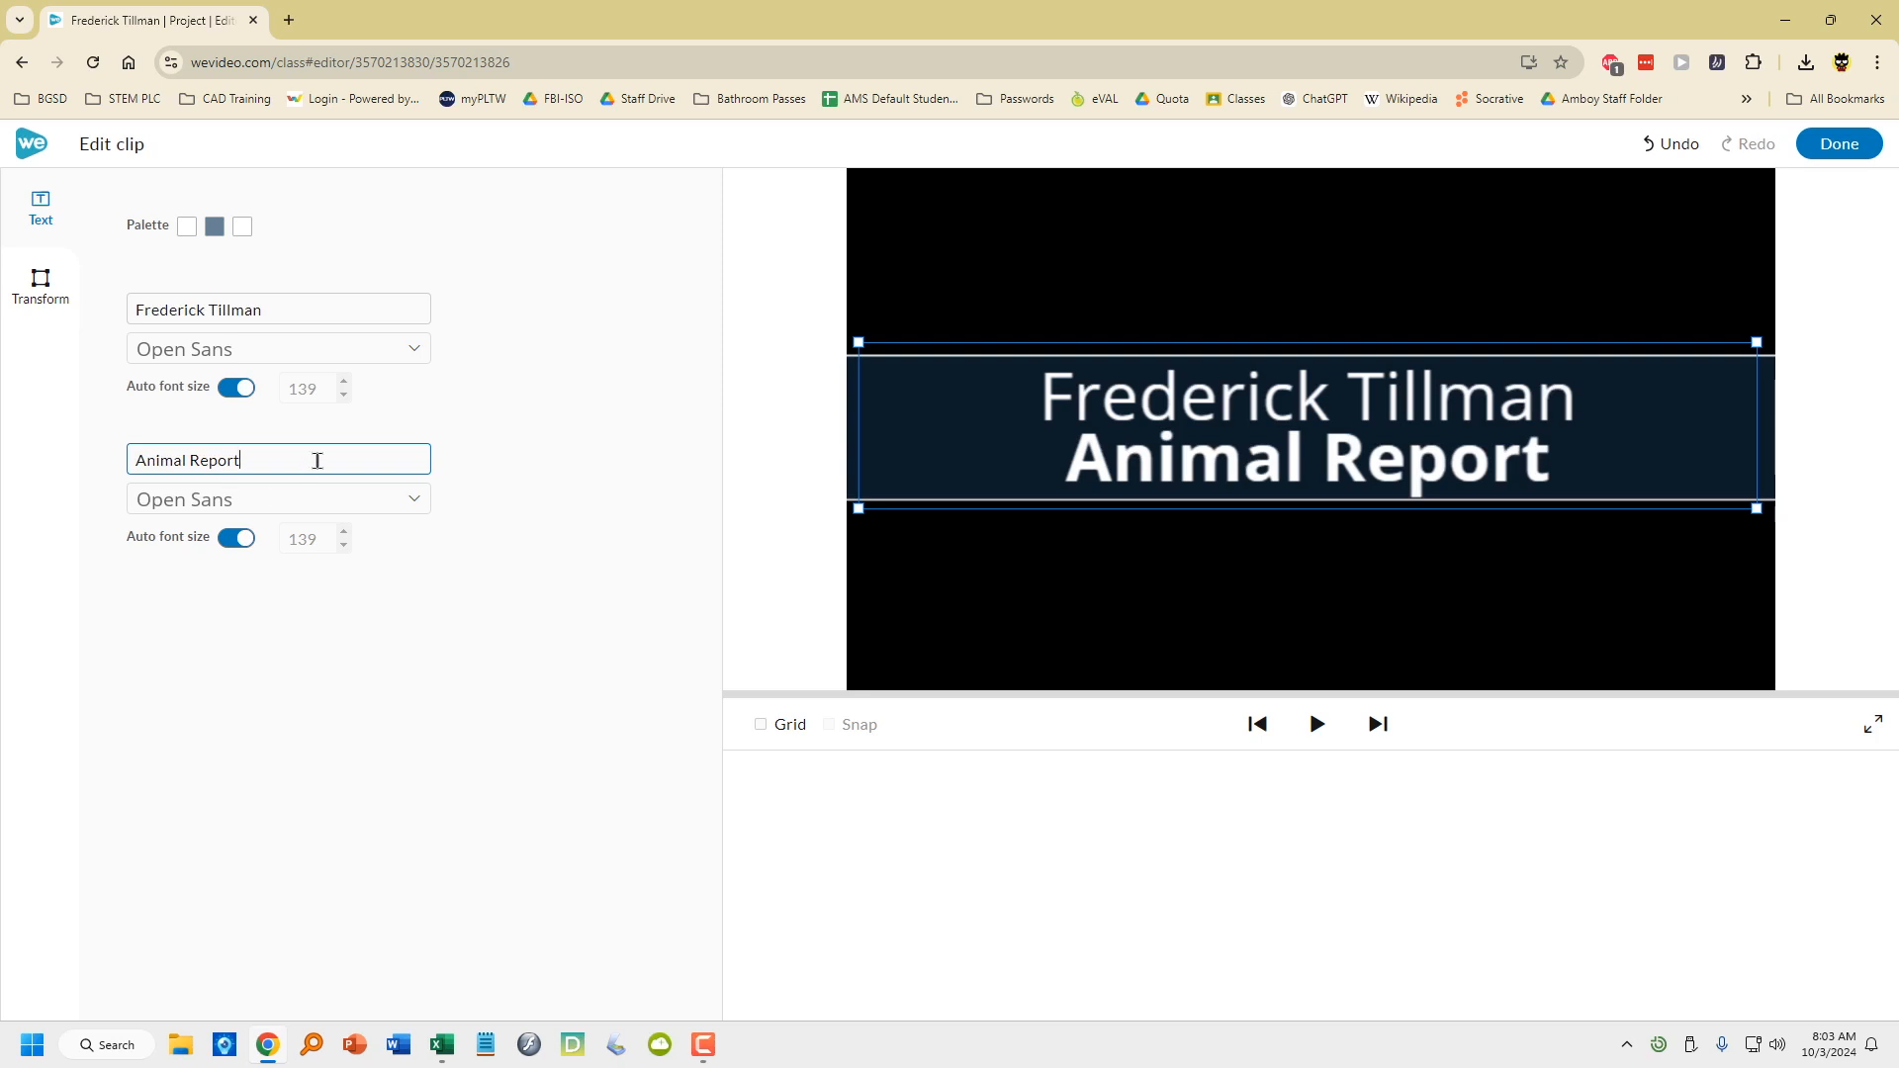
{"action": "type", "text": " 2024-25"}
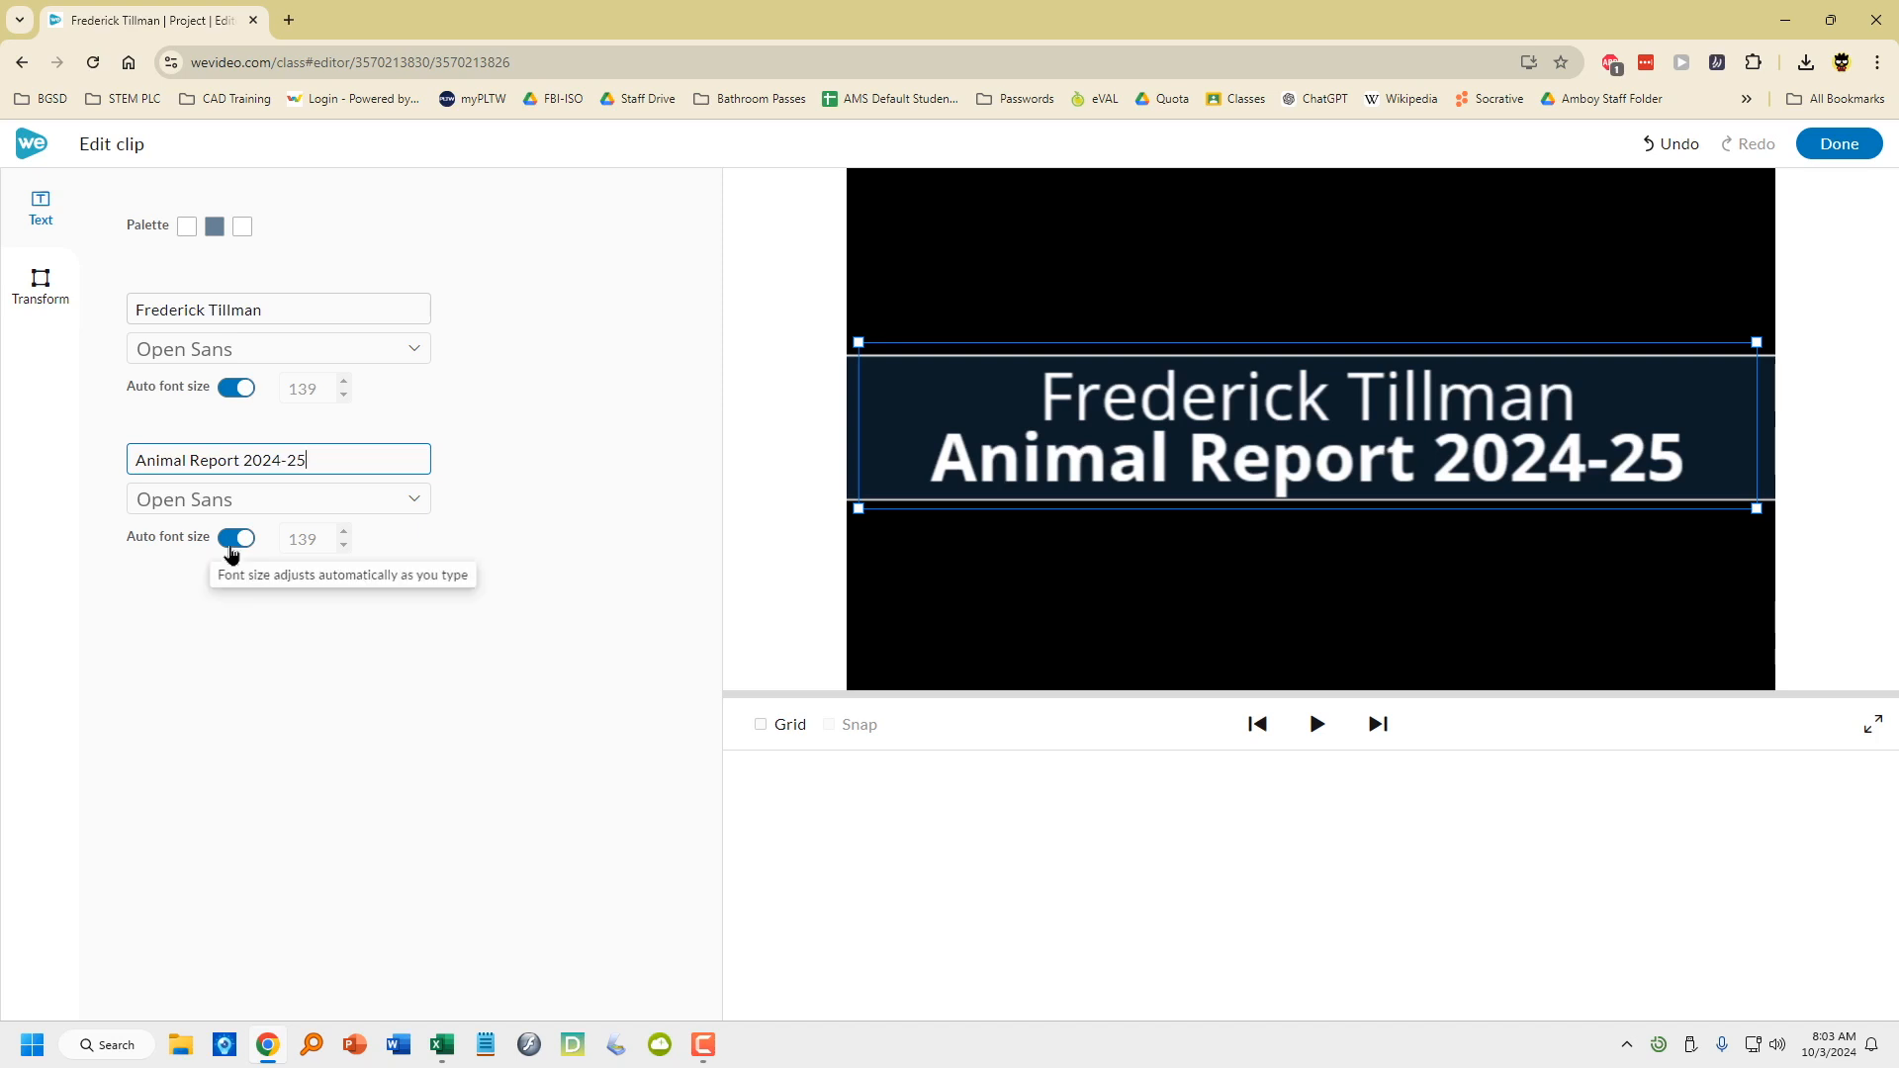
Check the font and colour options, keeping Open Sans and the current colour, and finish editing
{"action": "left_click", "coordinate": [252, 503]}
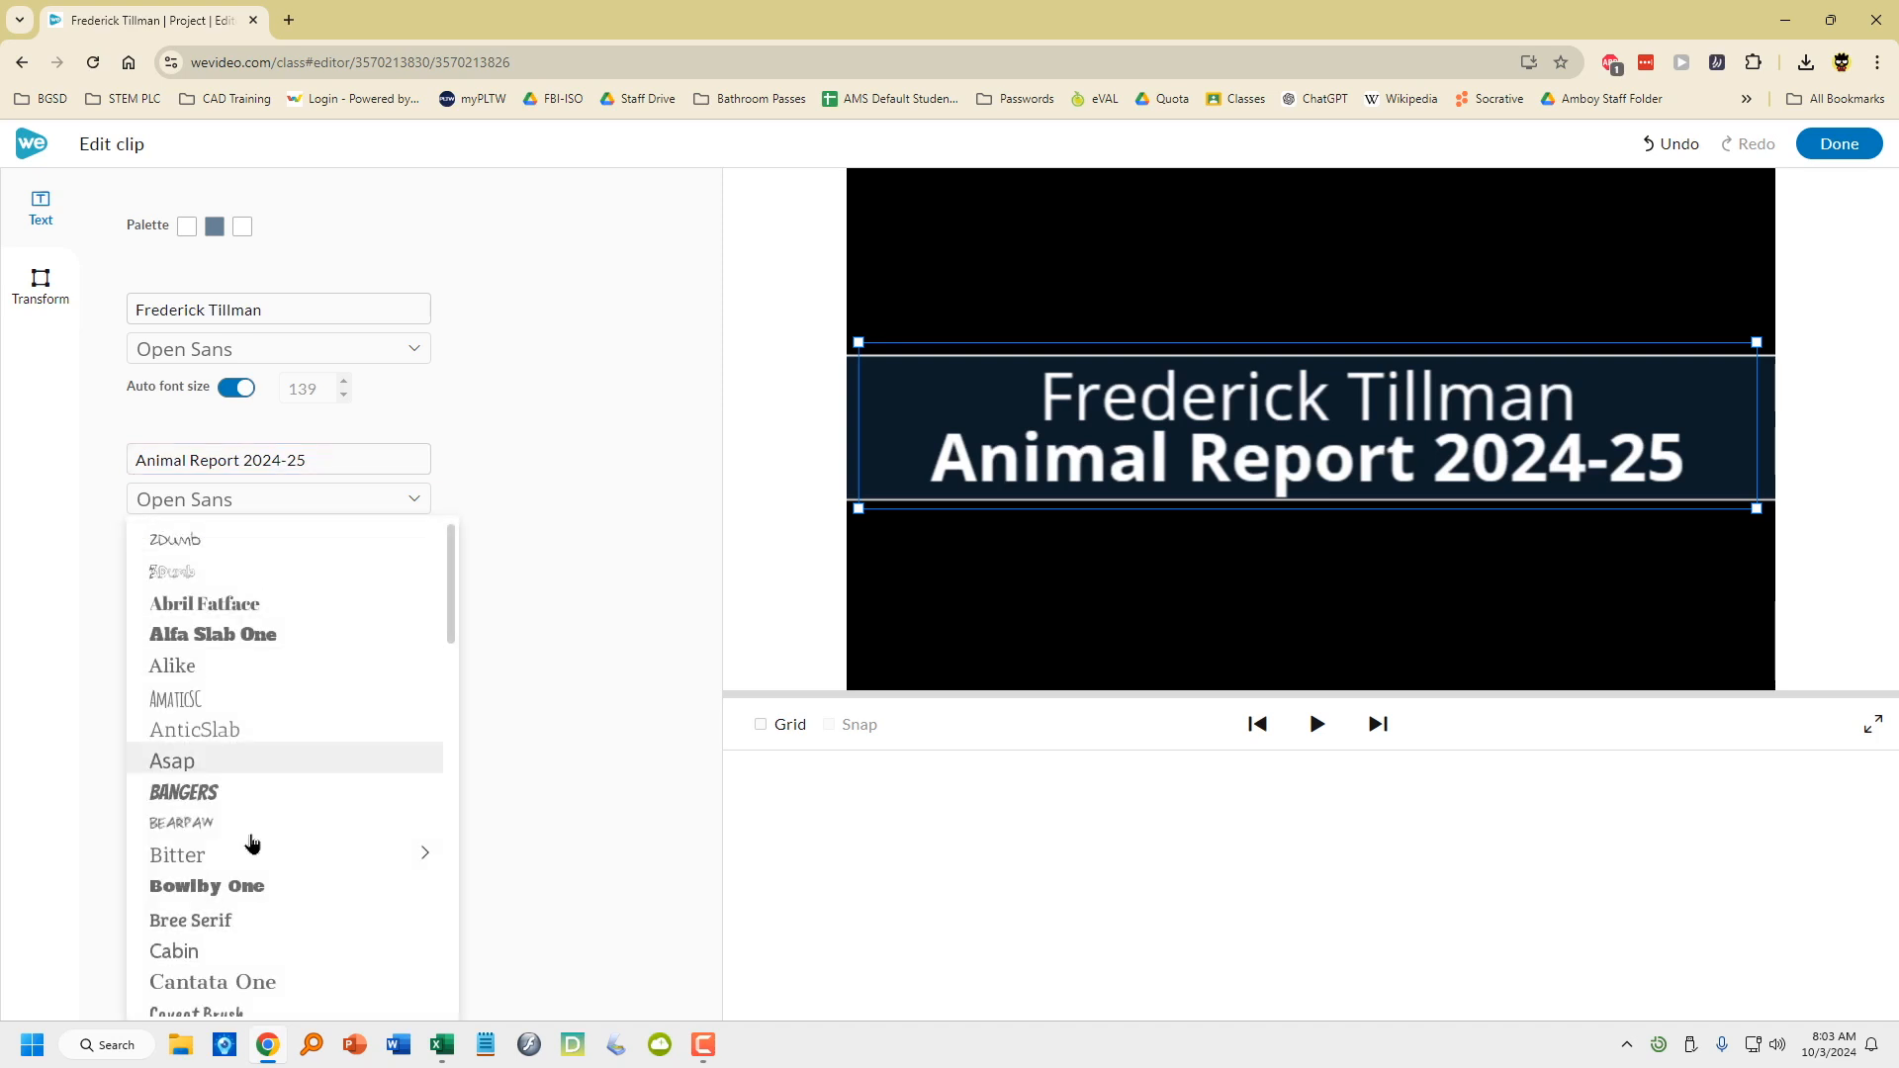
{"action": "left_click", "coordinate": [622, 615]}
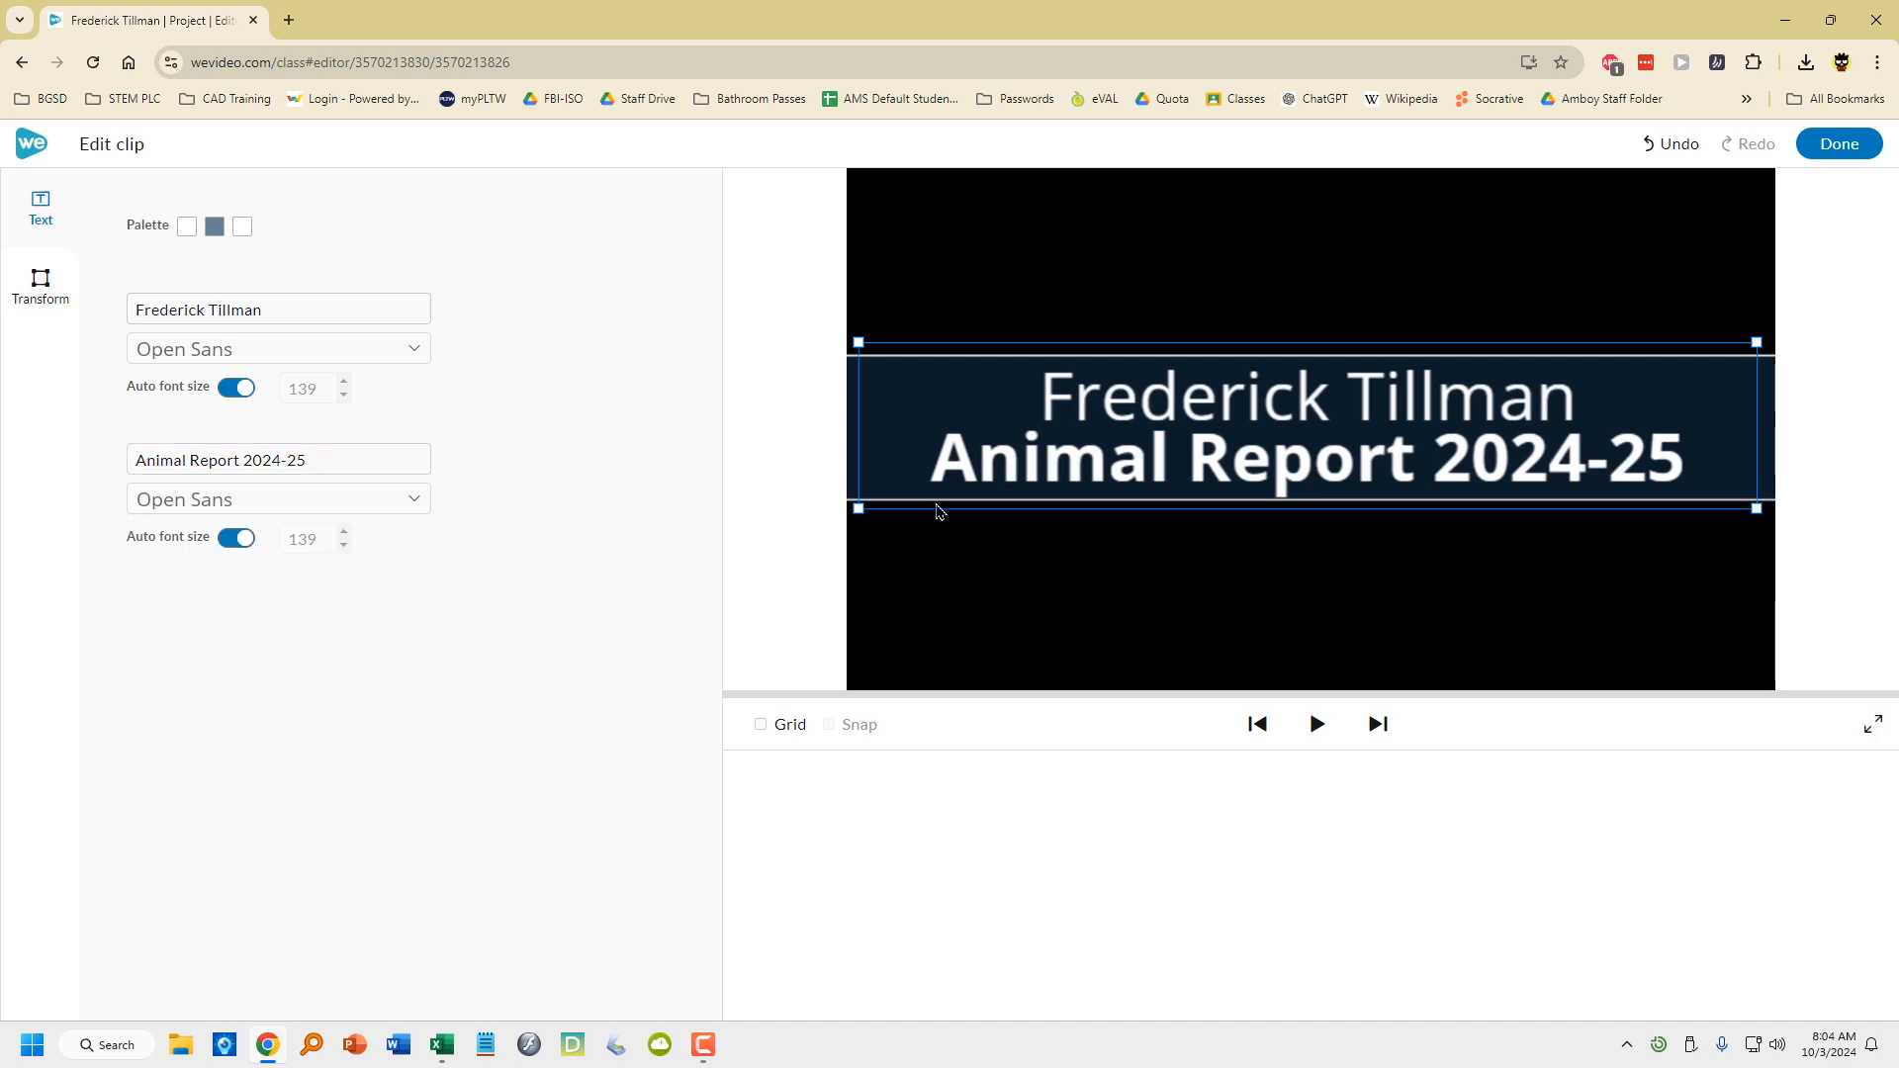
{"action": "left_click", "coordinate": [185, 230]}
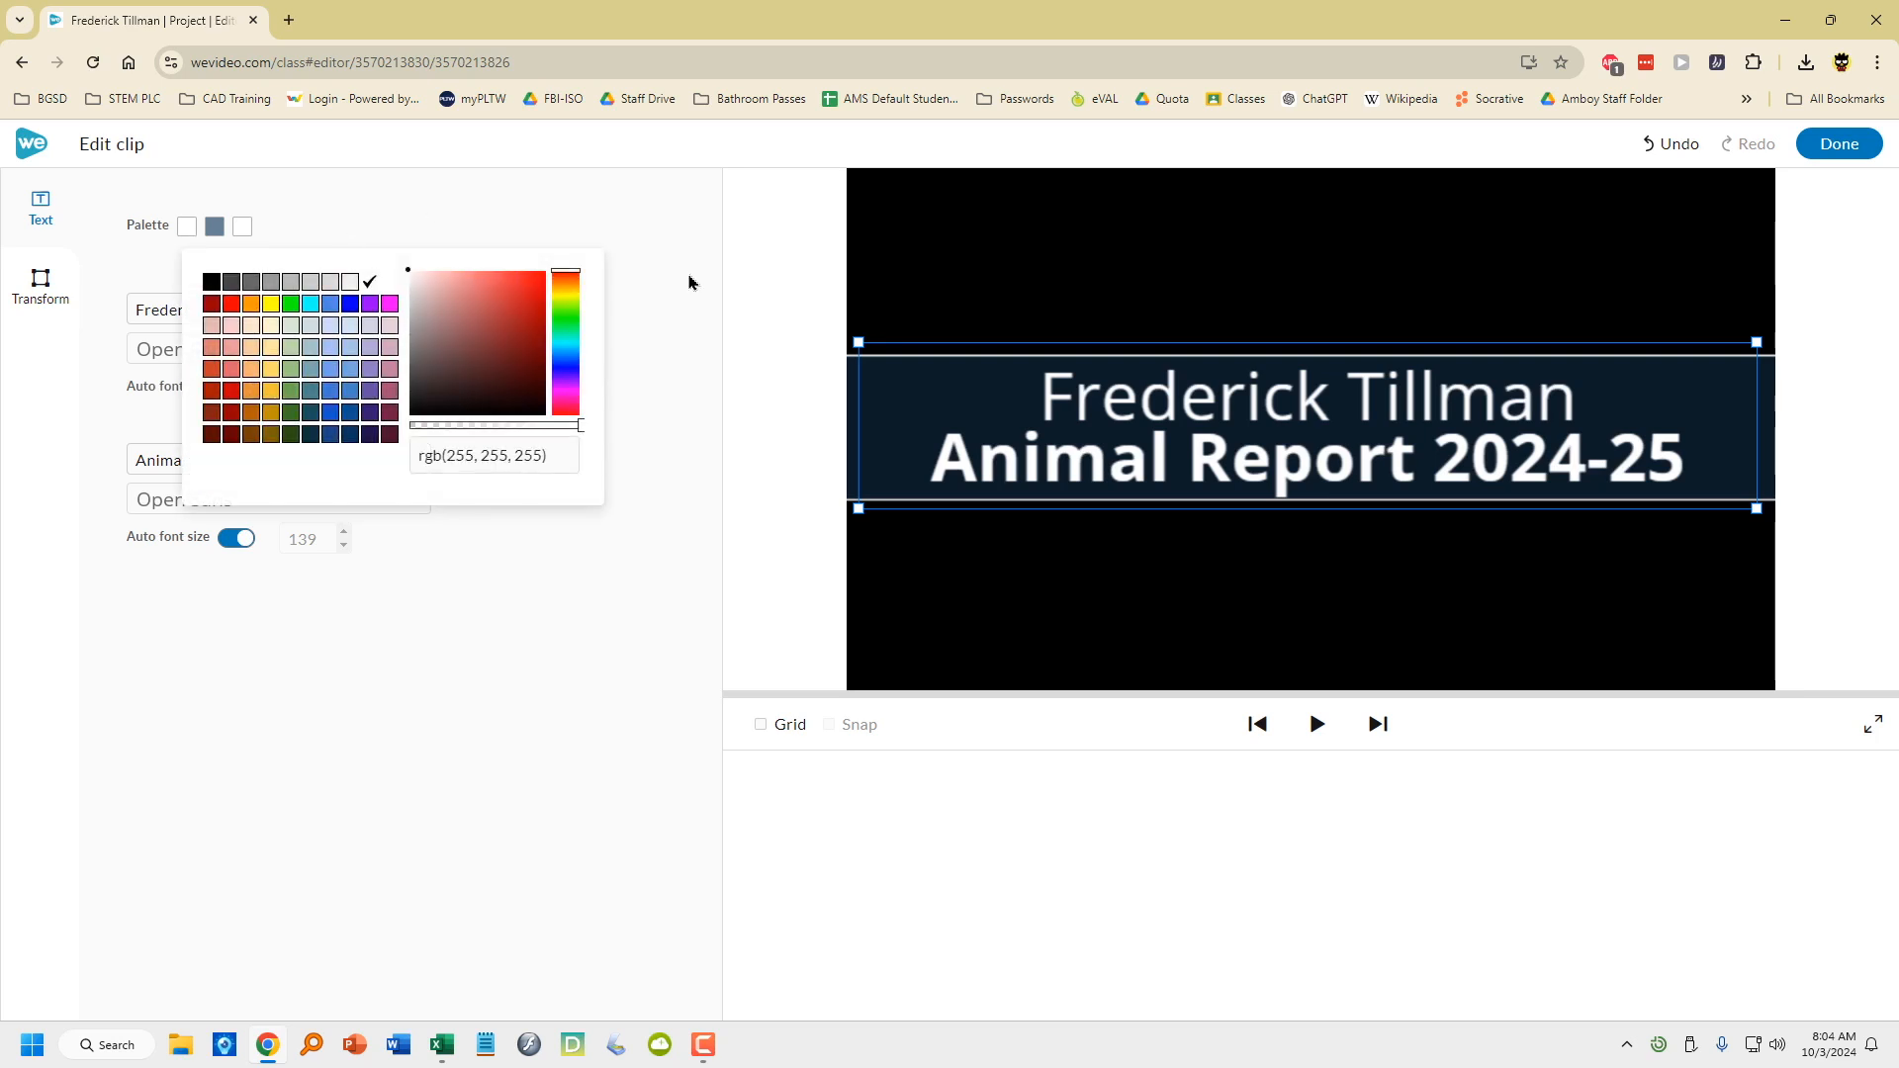
{"action": "left_click", "coordinate": [627, 580]}
{"action": "left_click", "coordinate": [1835, 146]}
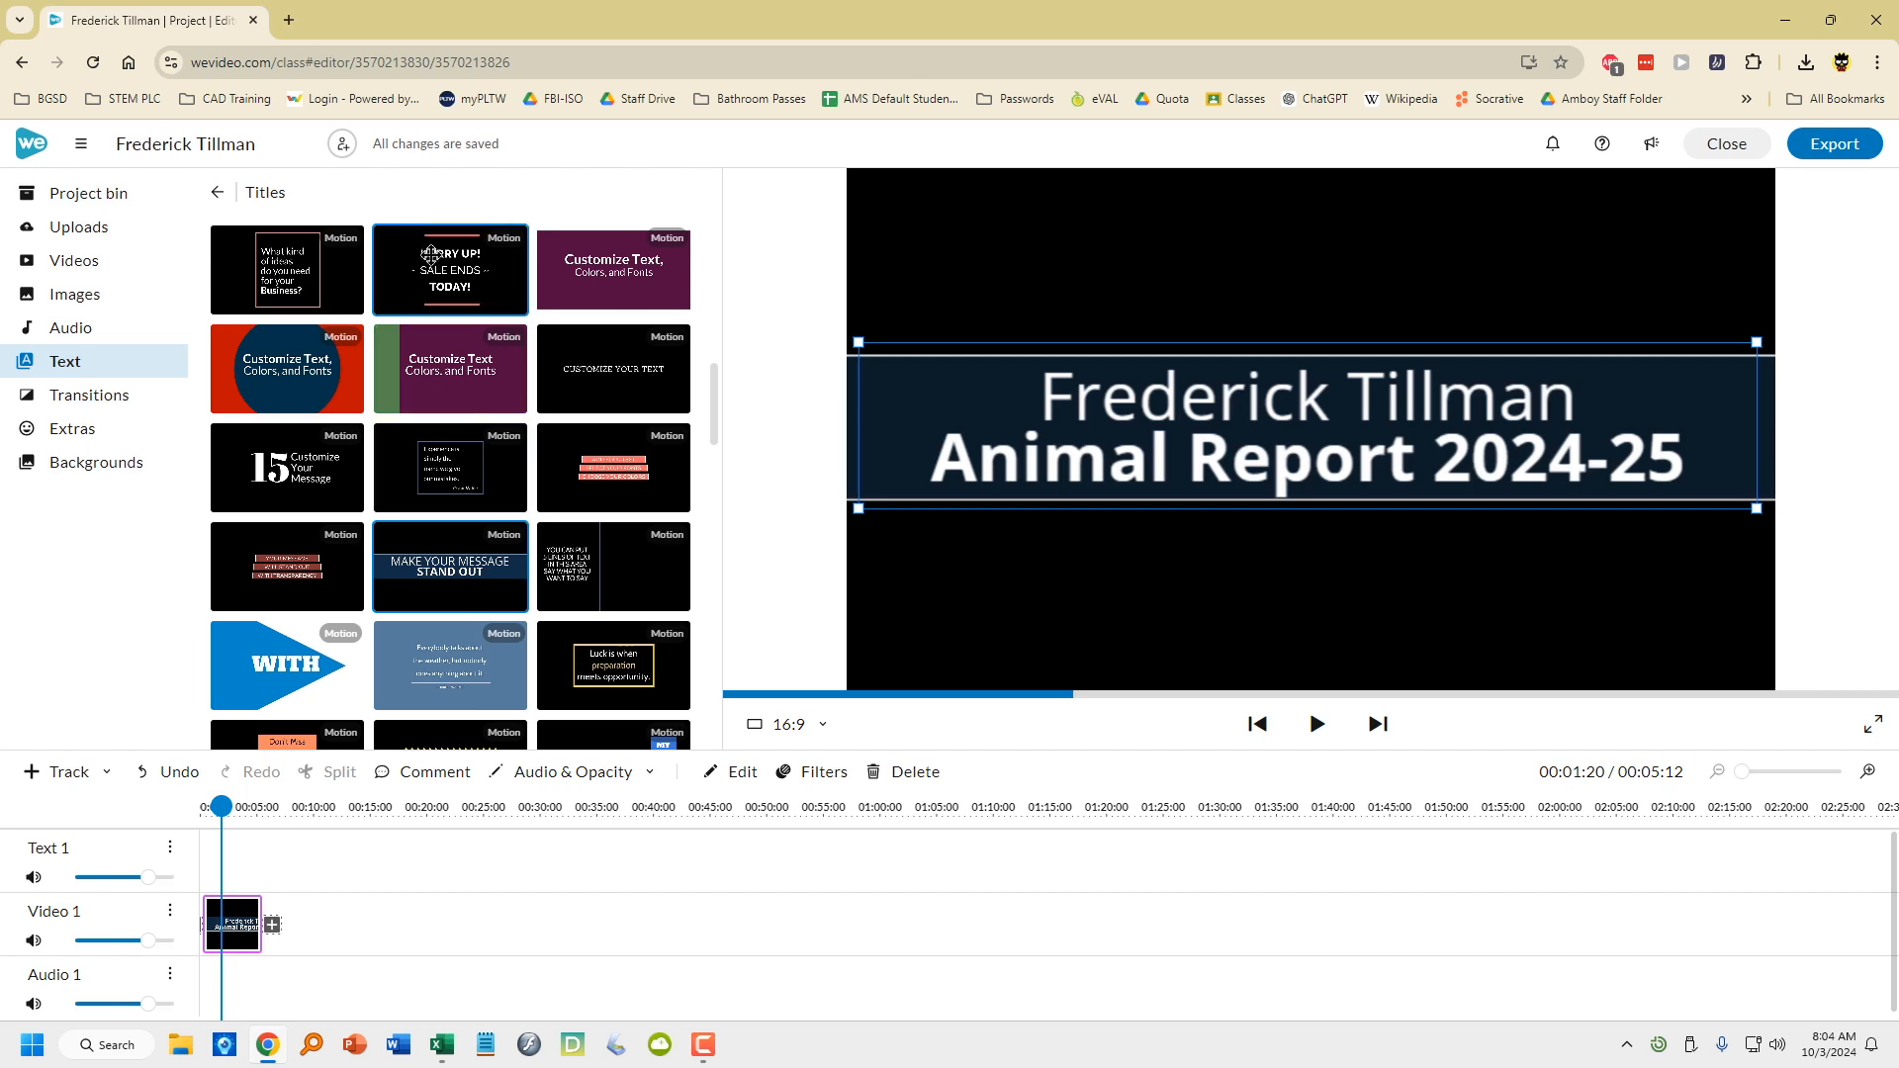
Replace 'Animal Report' with 'Gorilla Report' in the title's second line
{"action": "left_click", "coordinate": [216, 195]}
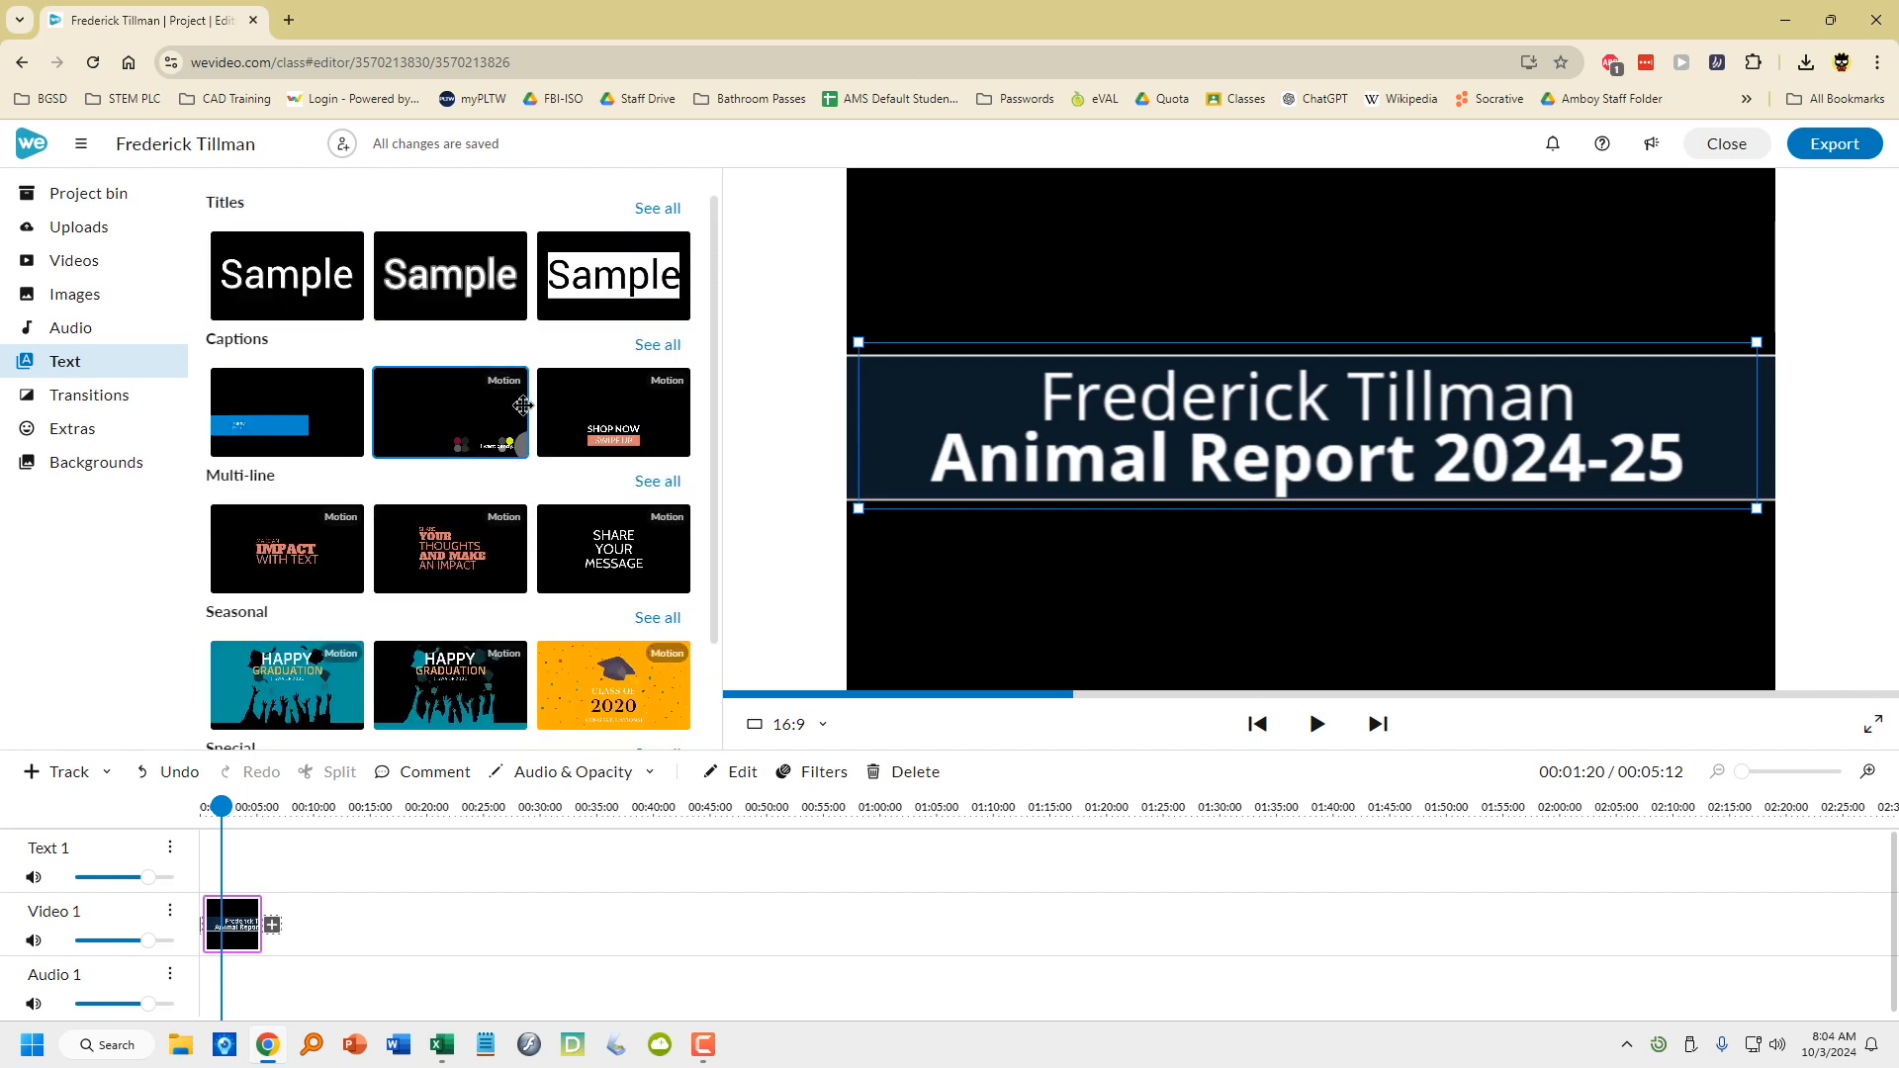
{"action": "left_click", "coordinate": [657, 345]}
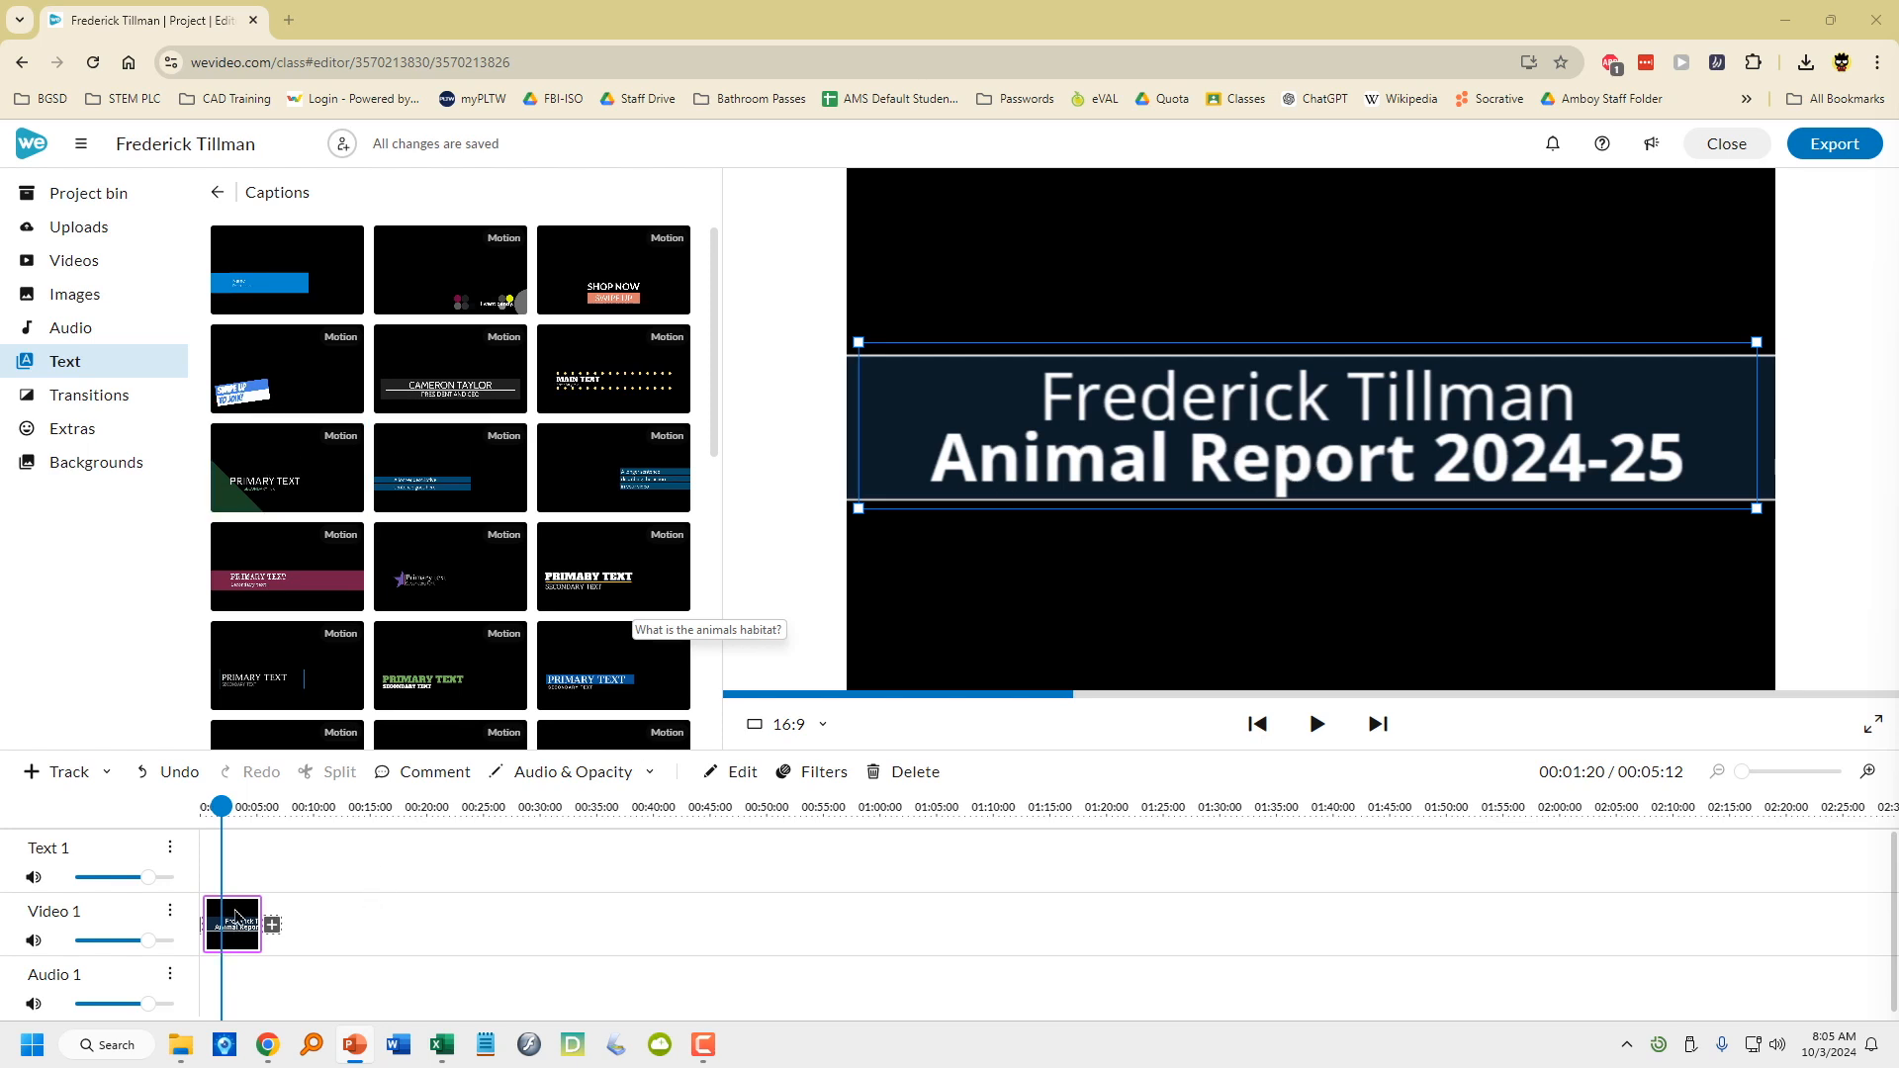
{"action": "double_click", "coordinate": [235, 912]}
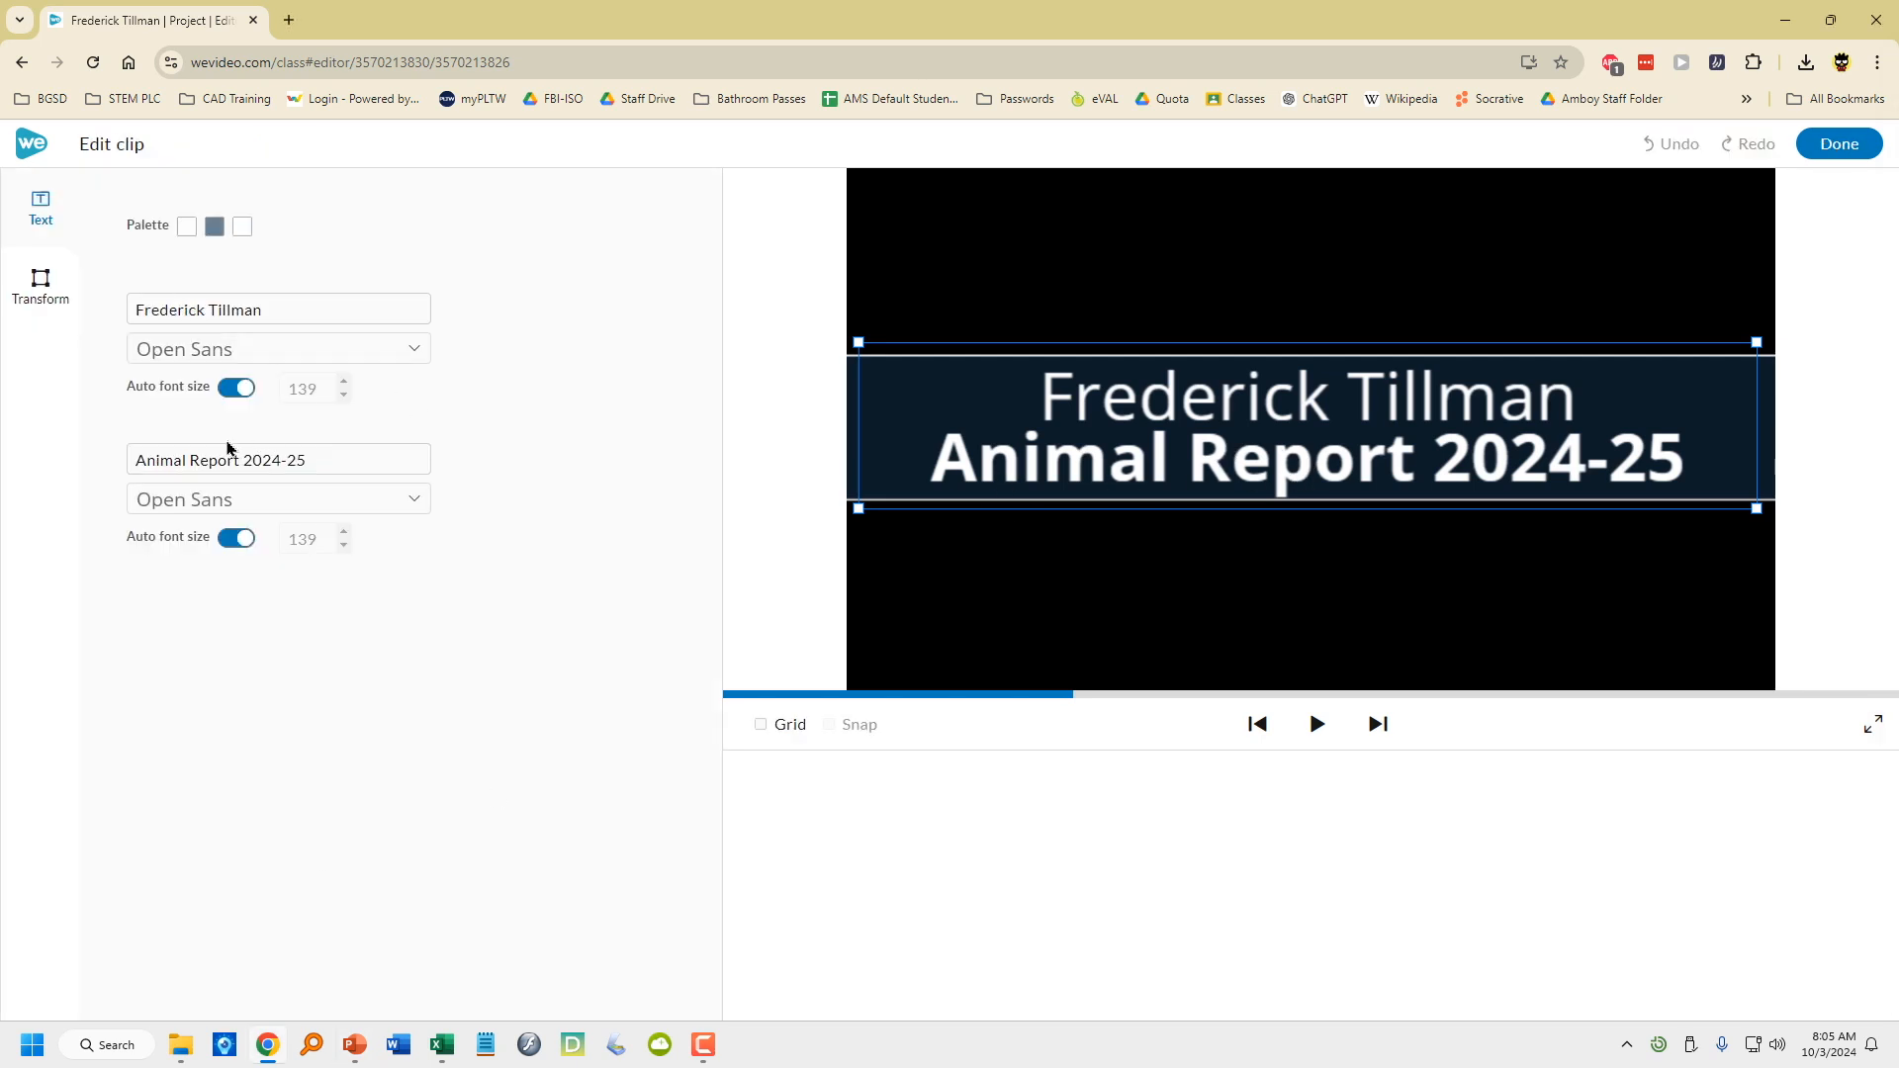
{"action": "left_click_drag", "start_coordinate": [240, 461], "coordinate": [112, 472]}
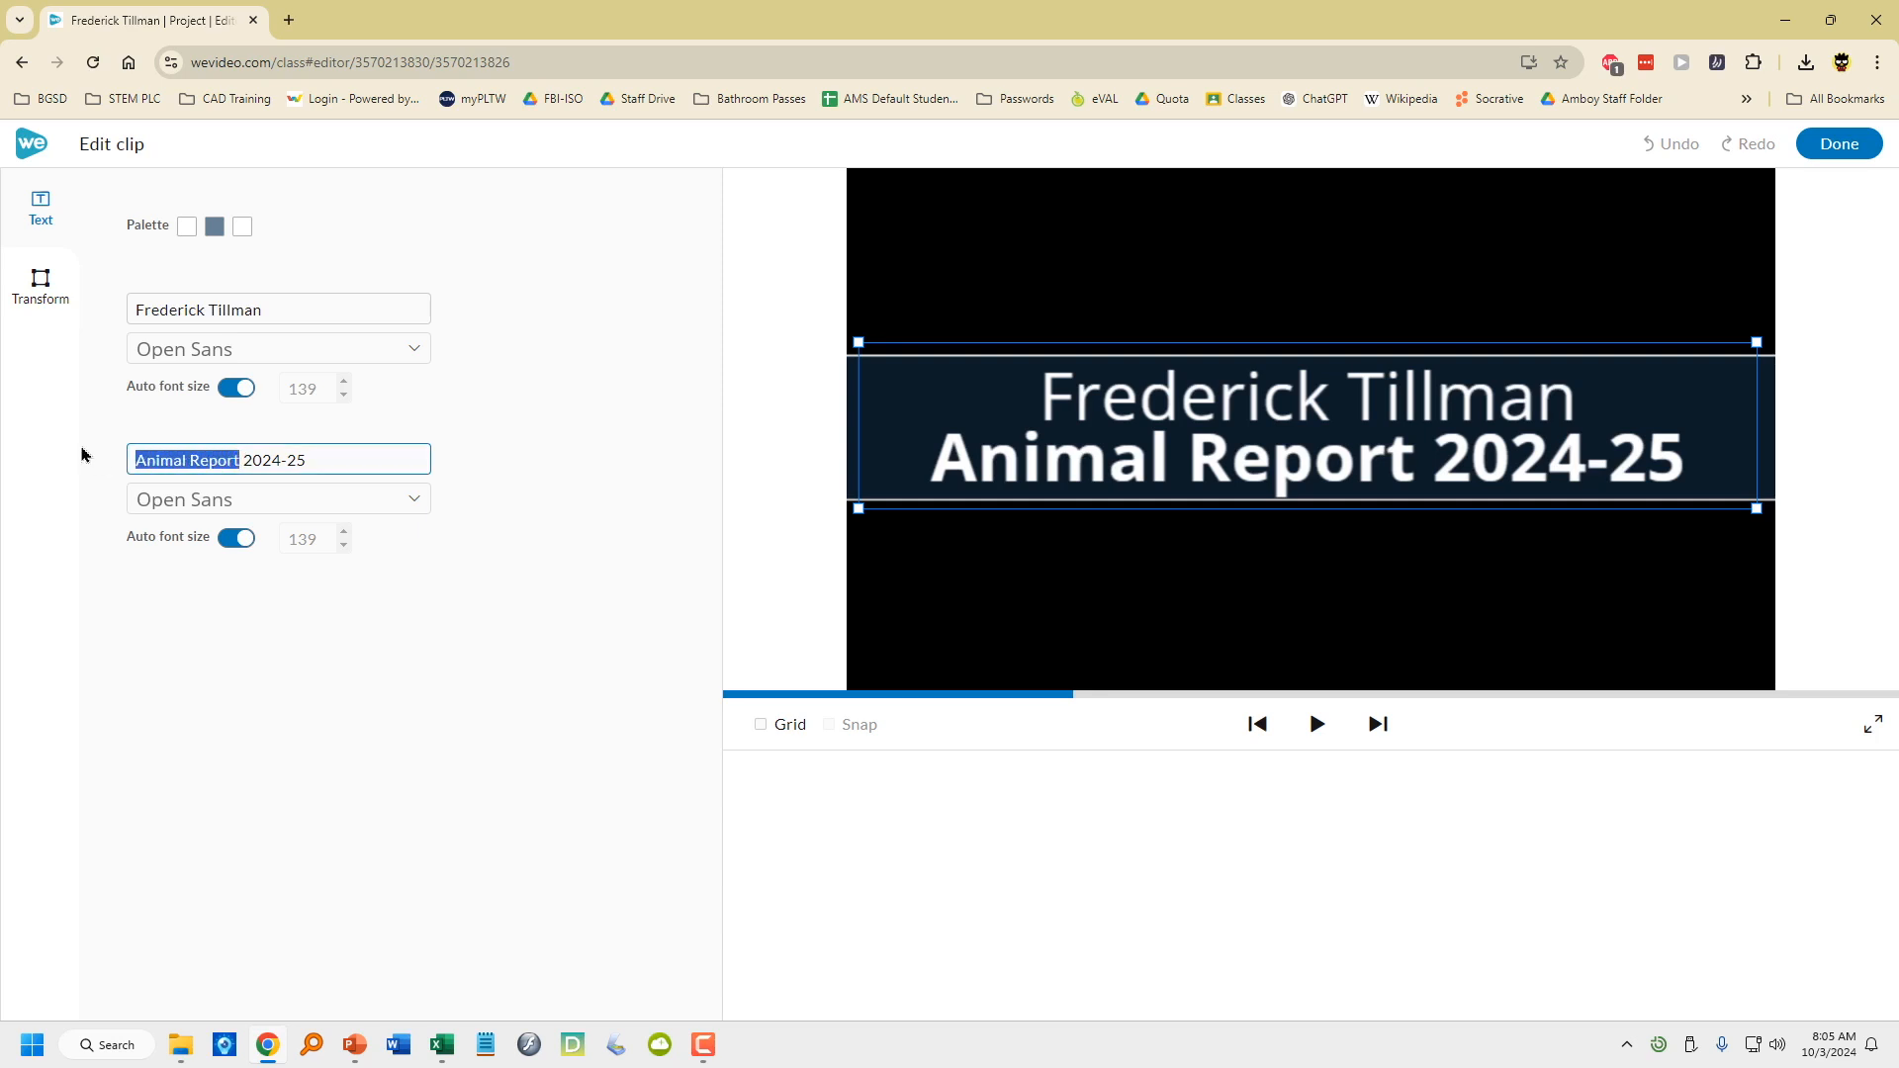
{"action": "type", "text": "Gorilla"}
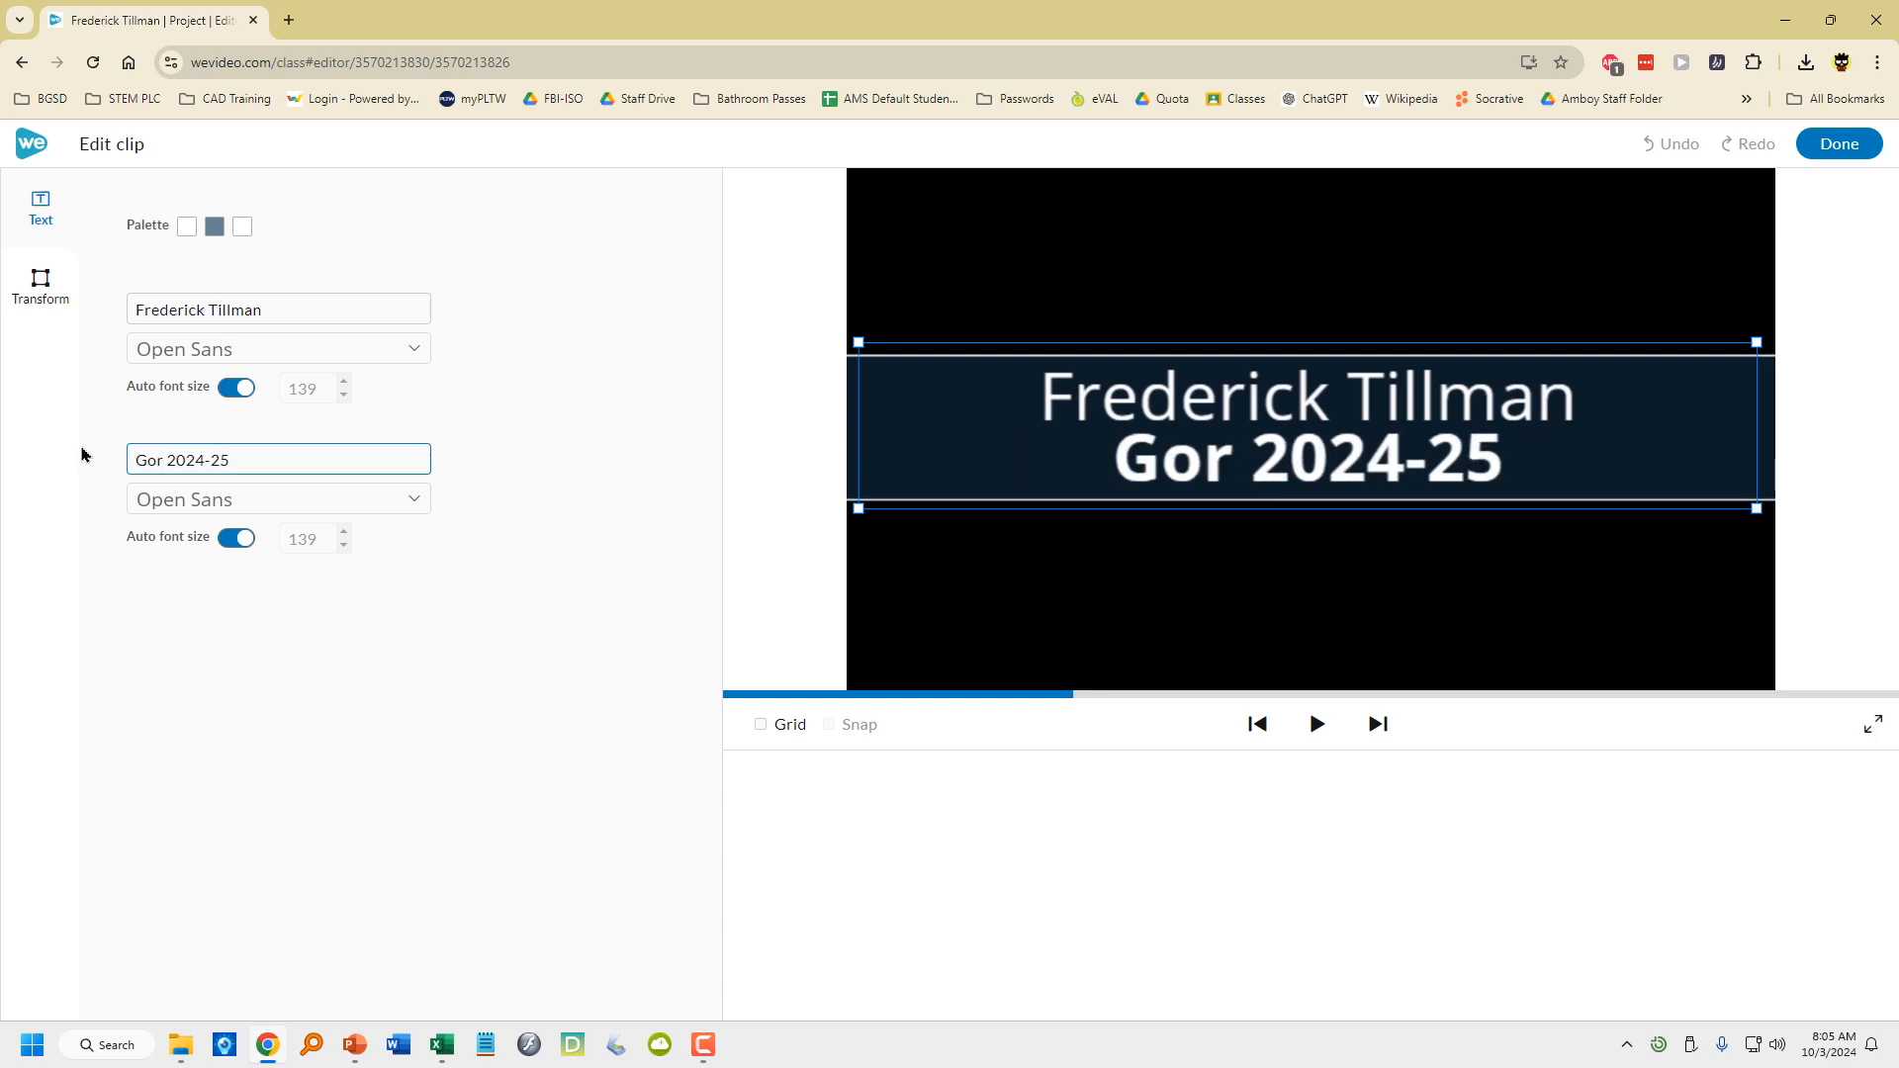
{"action": "type", "text": " Report"}
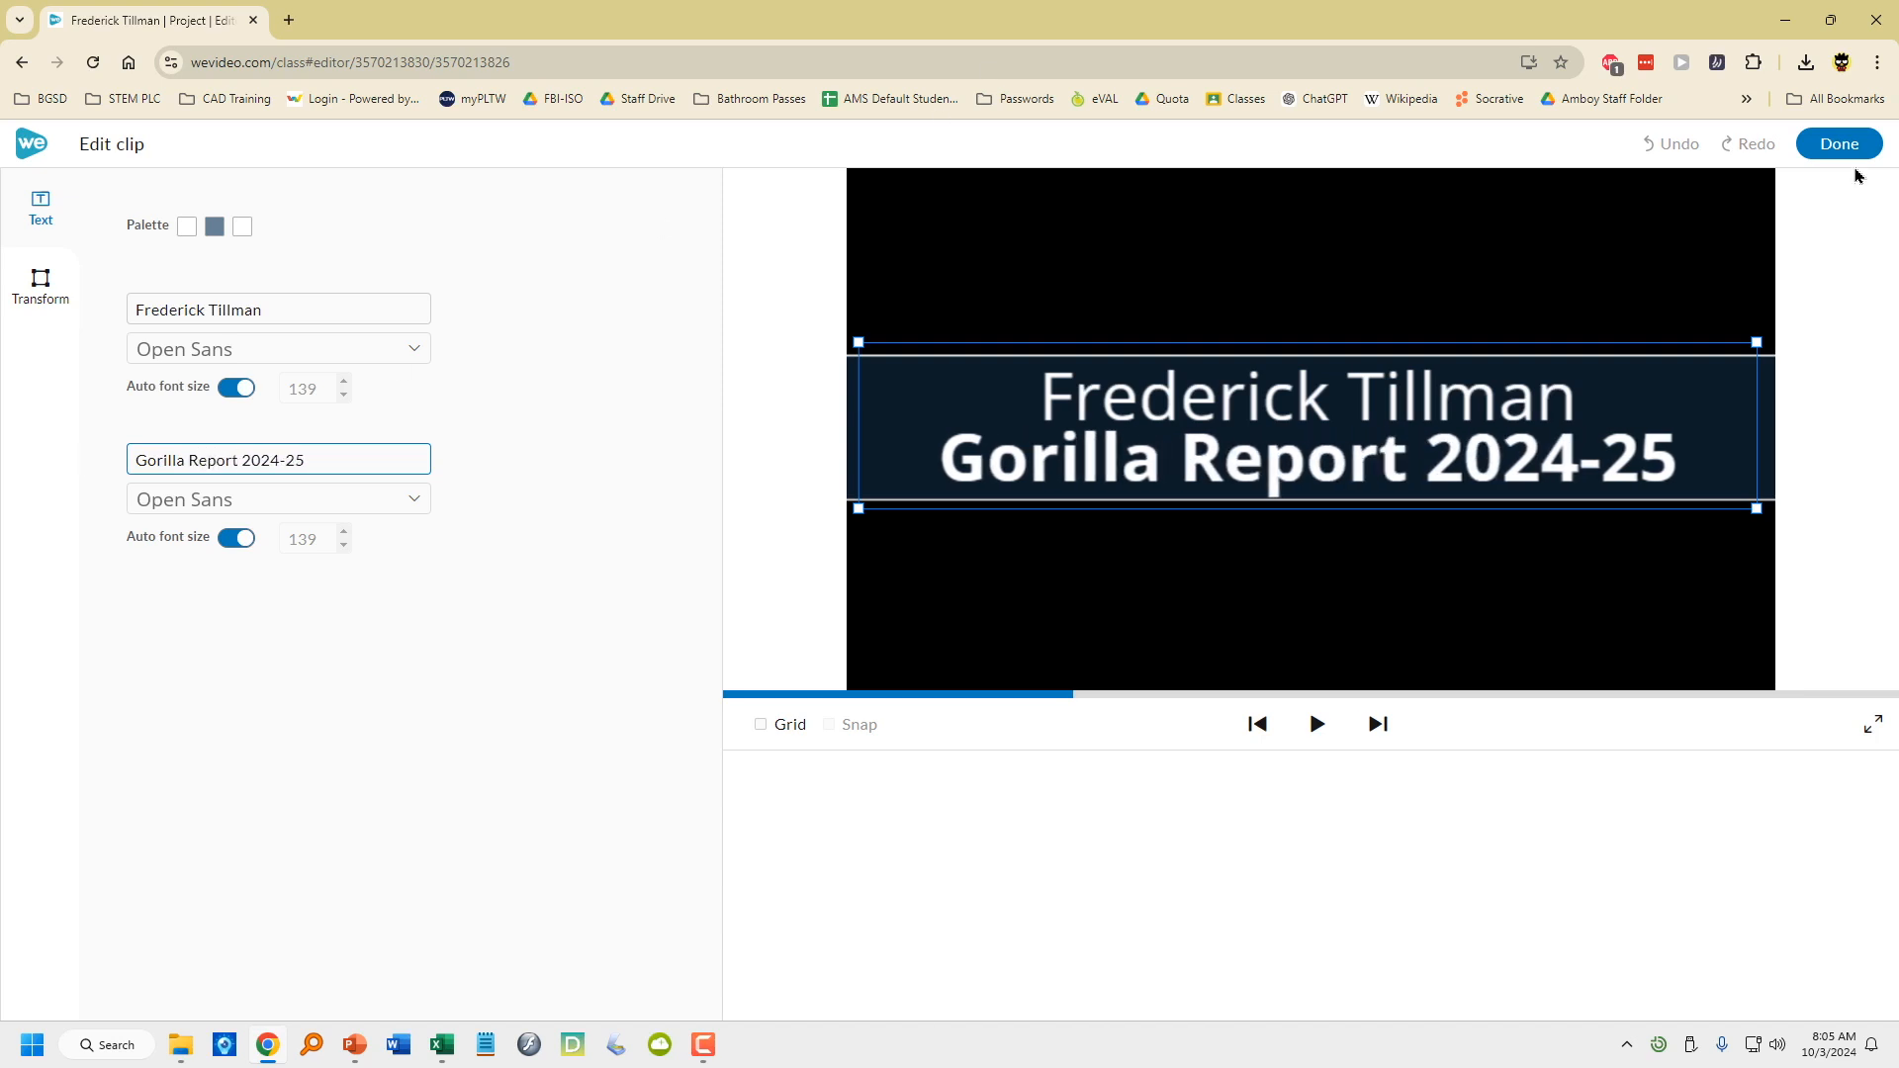
{"action": "left_click", "coordinate": [1839, 145]}
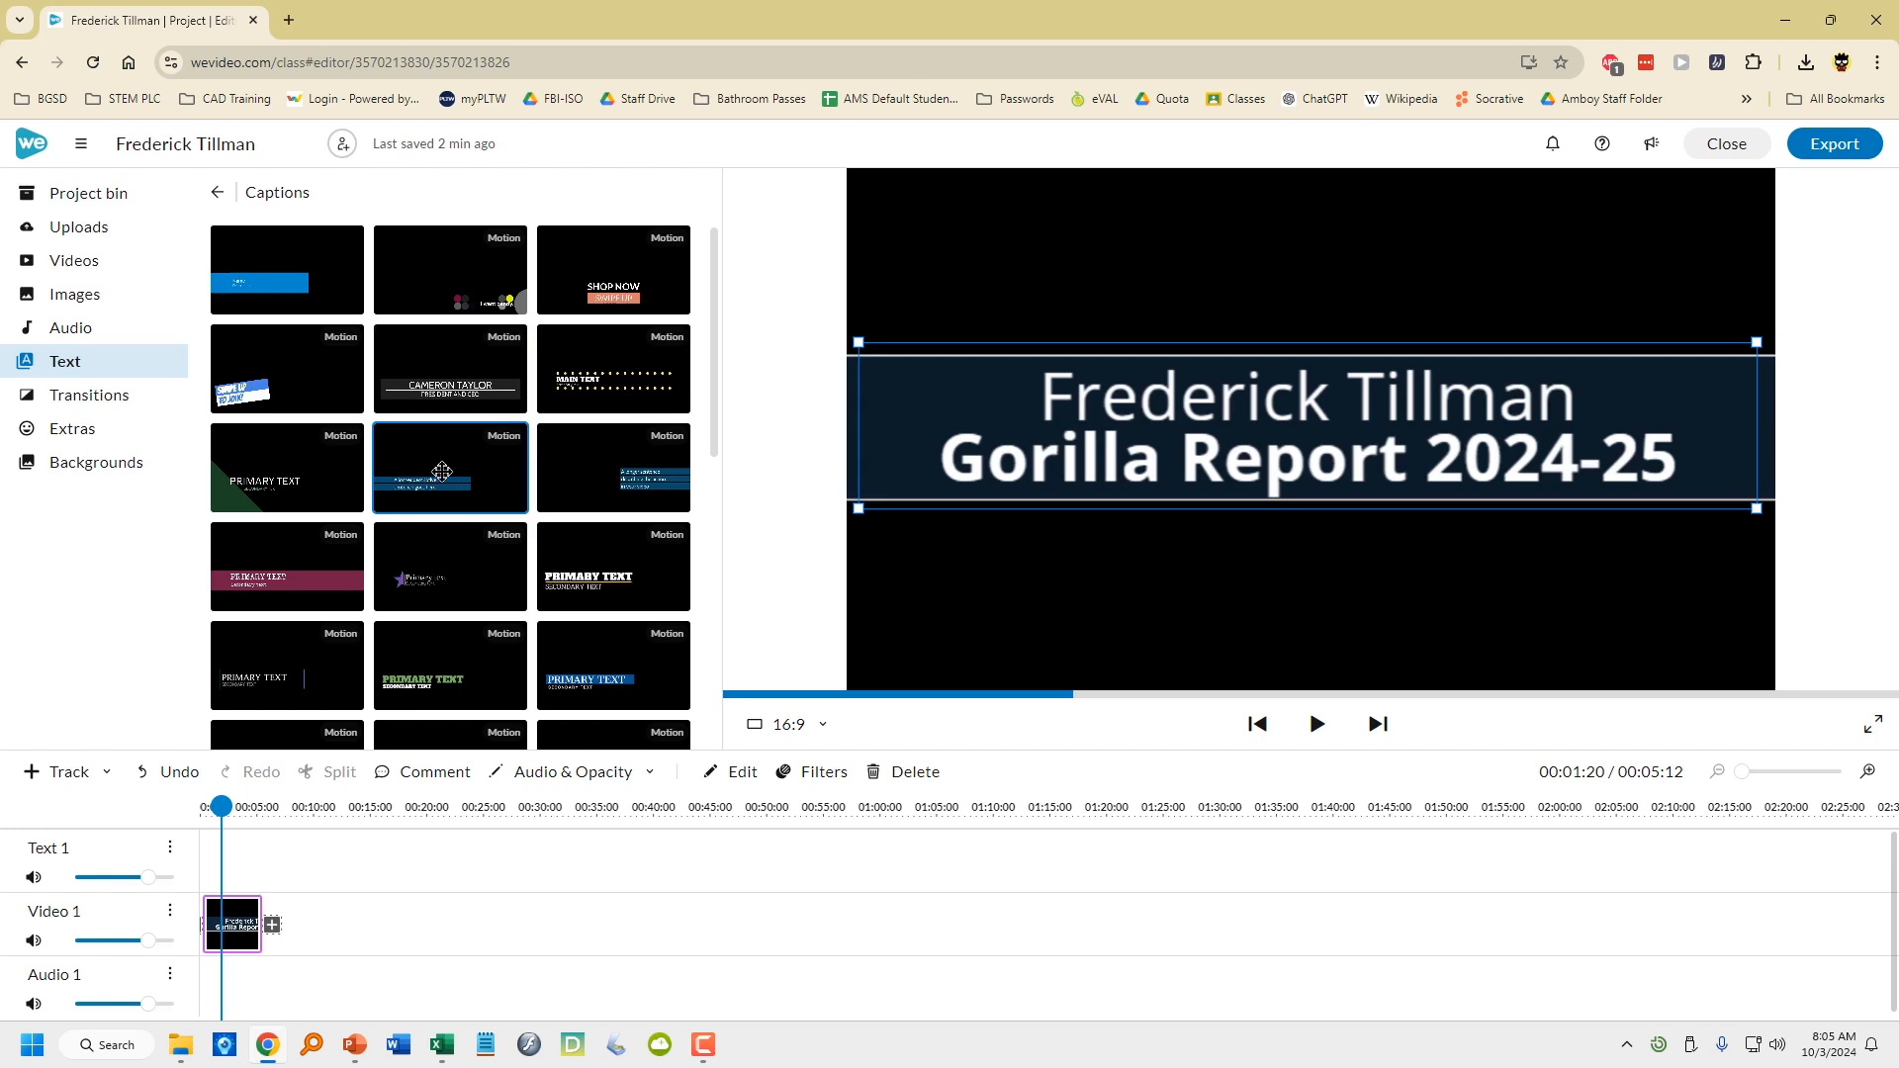
Add a green-corner caption on Text 1 reading 'Where does it live?' over 'Congo basin'
{"action": "left_click_drag", "start_coordinate": [320, 480], "coordinate": [489, 874]}
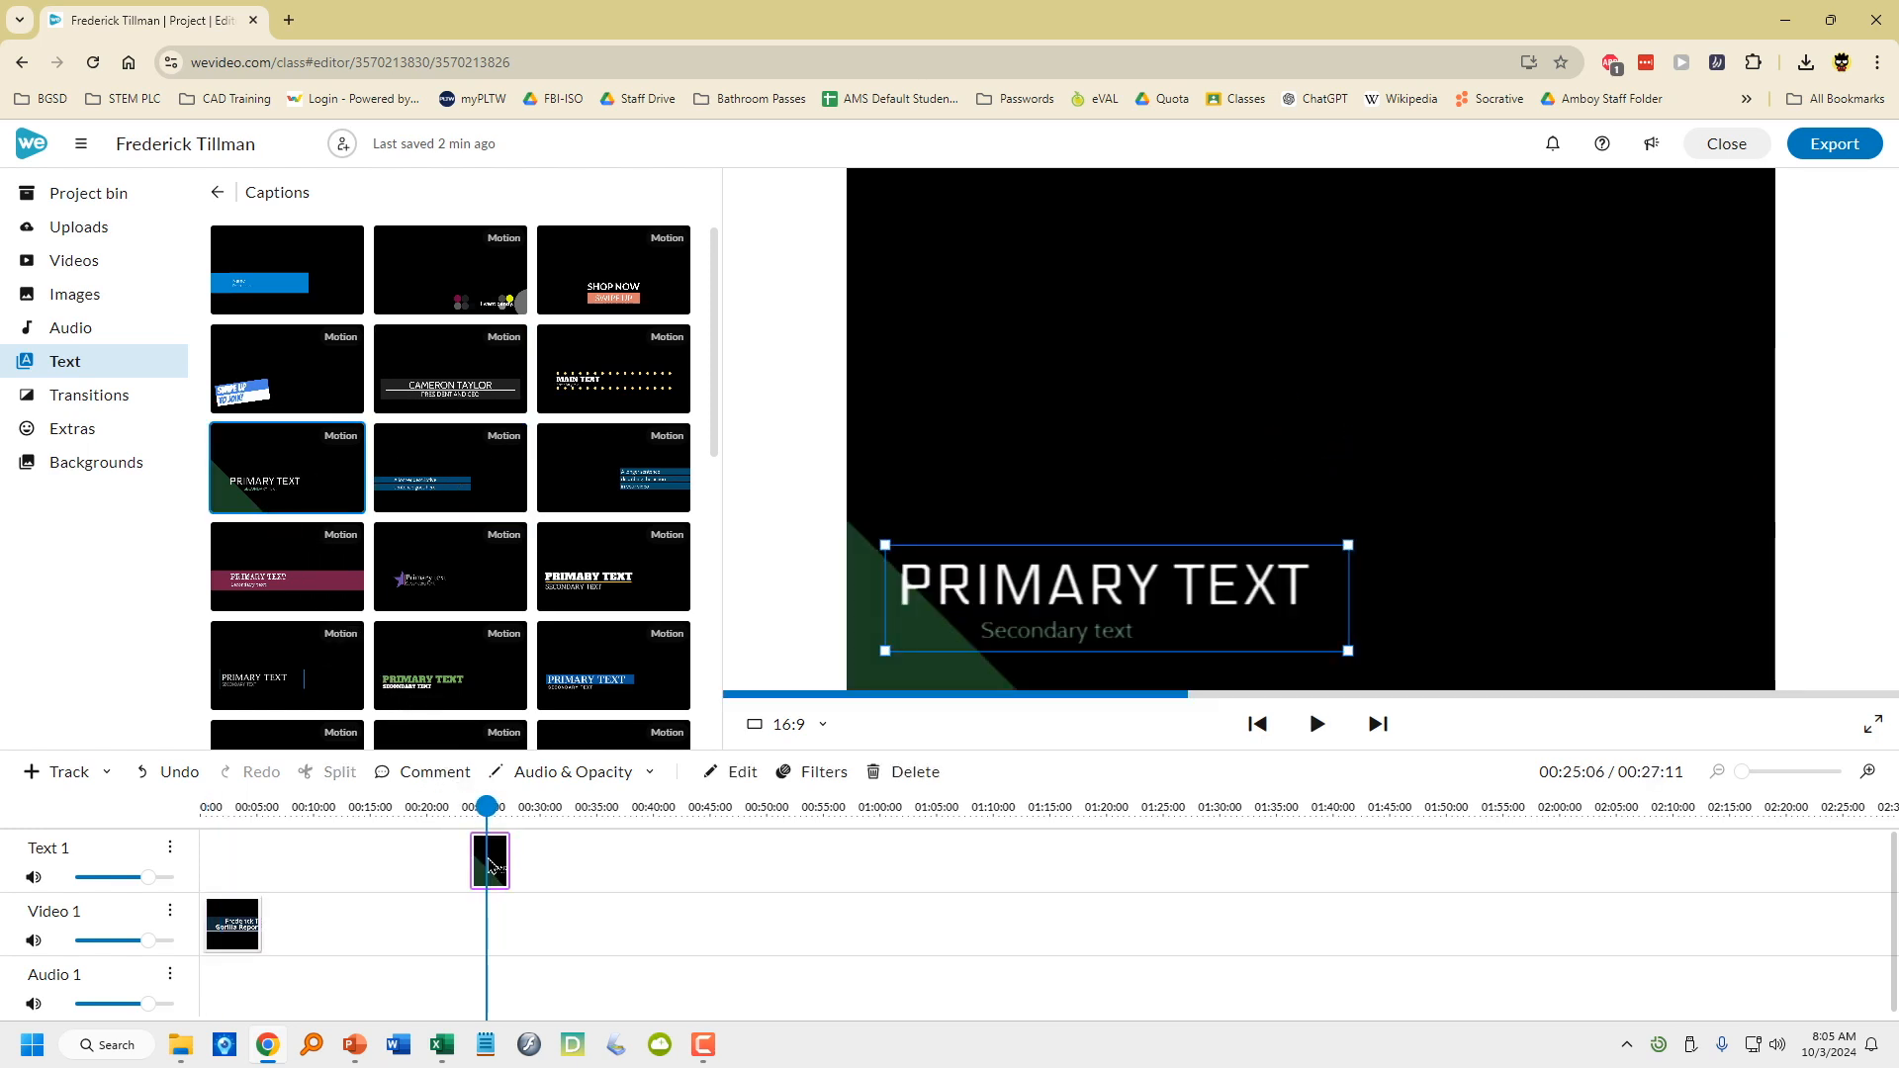
{"action": "double_click", "coordinate": [492, 867]}
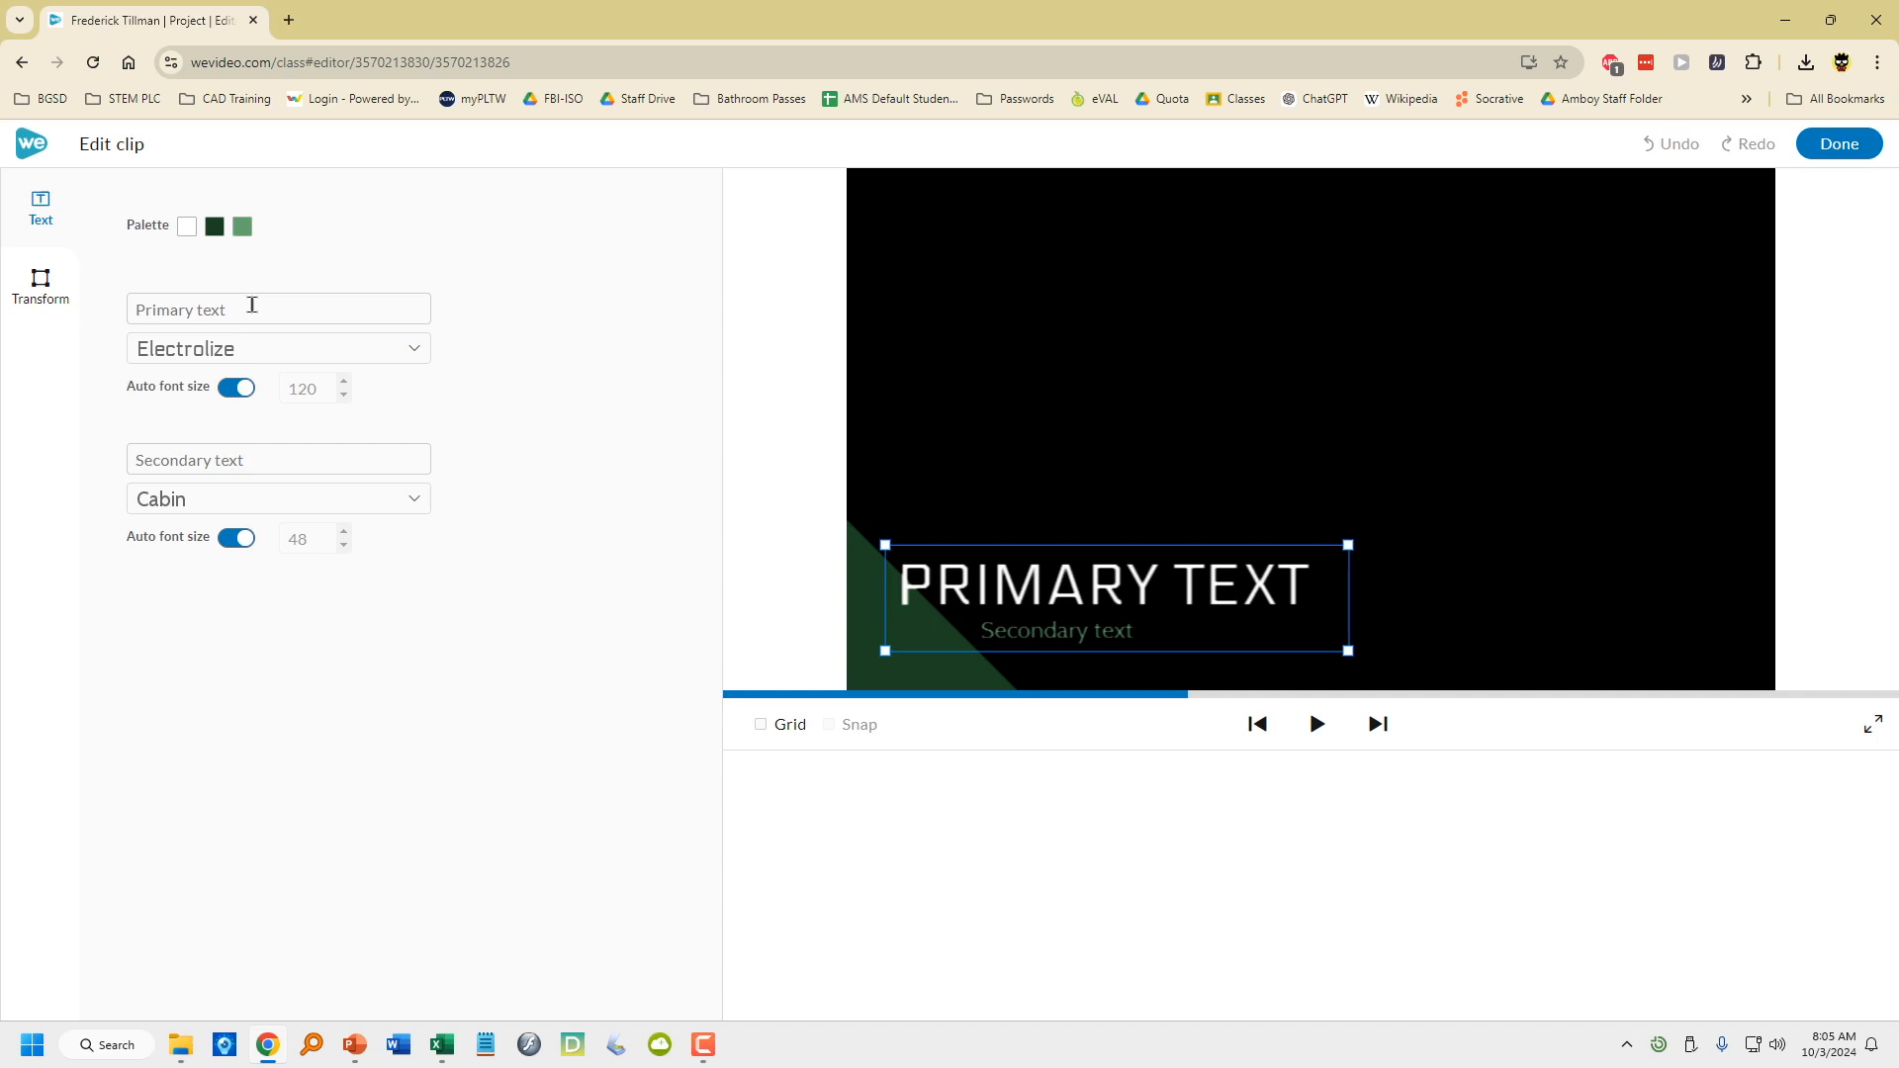
{"action": "key", "text": "alt+Tab"}
{"action": "left_click", "coordinate": [319, 306]}
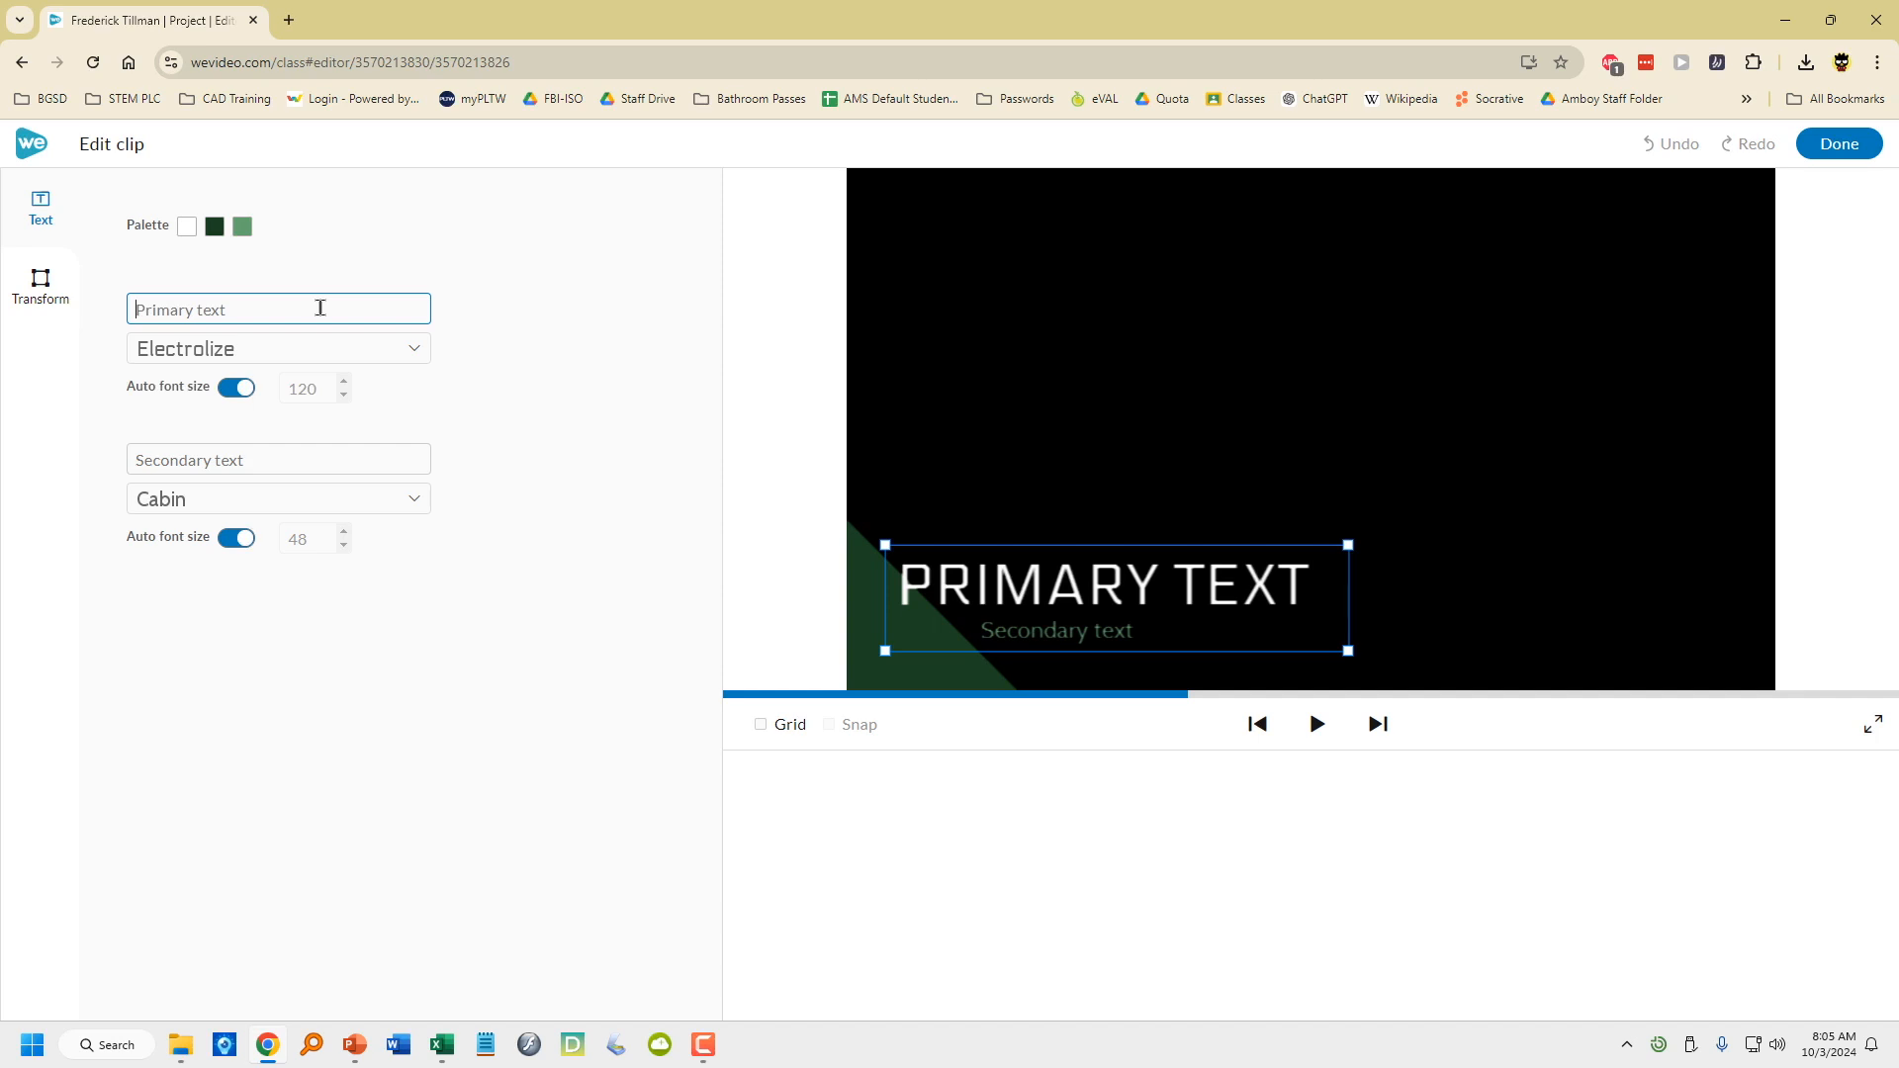
{"action": "type", "text": "Where does it live?"}
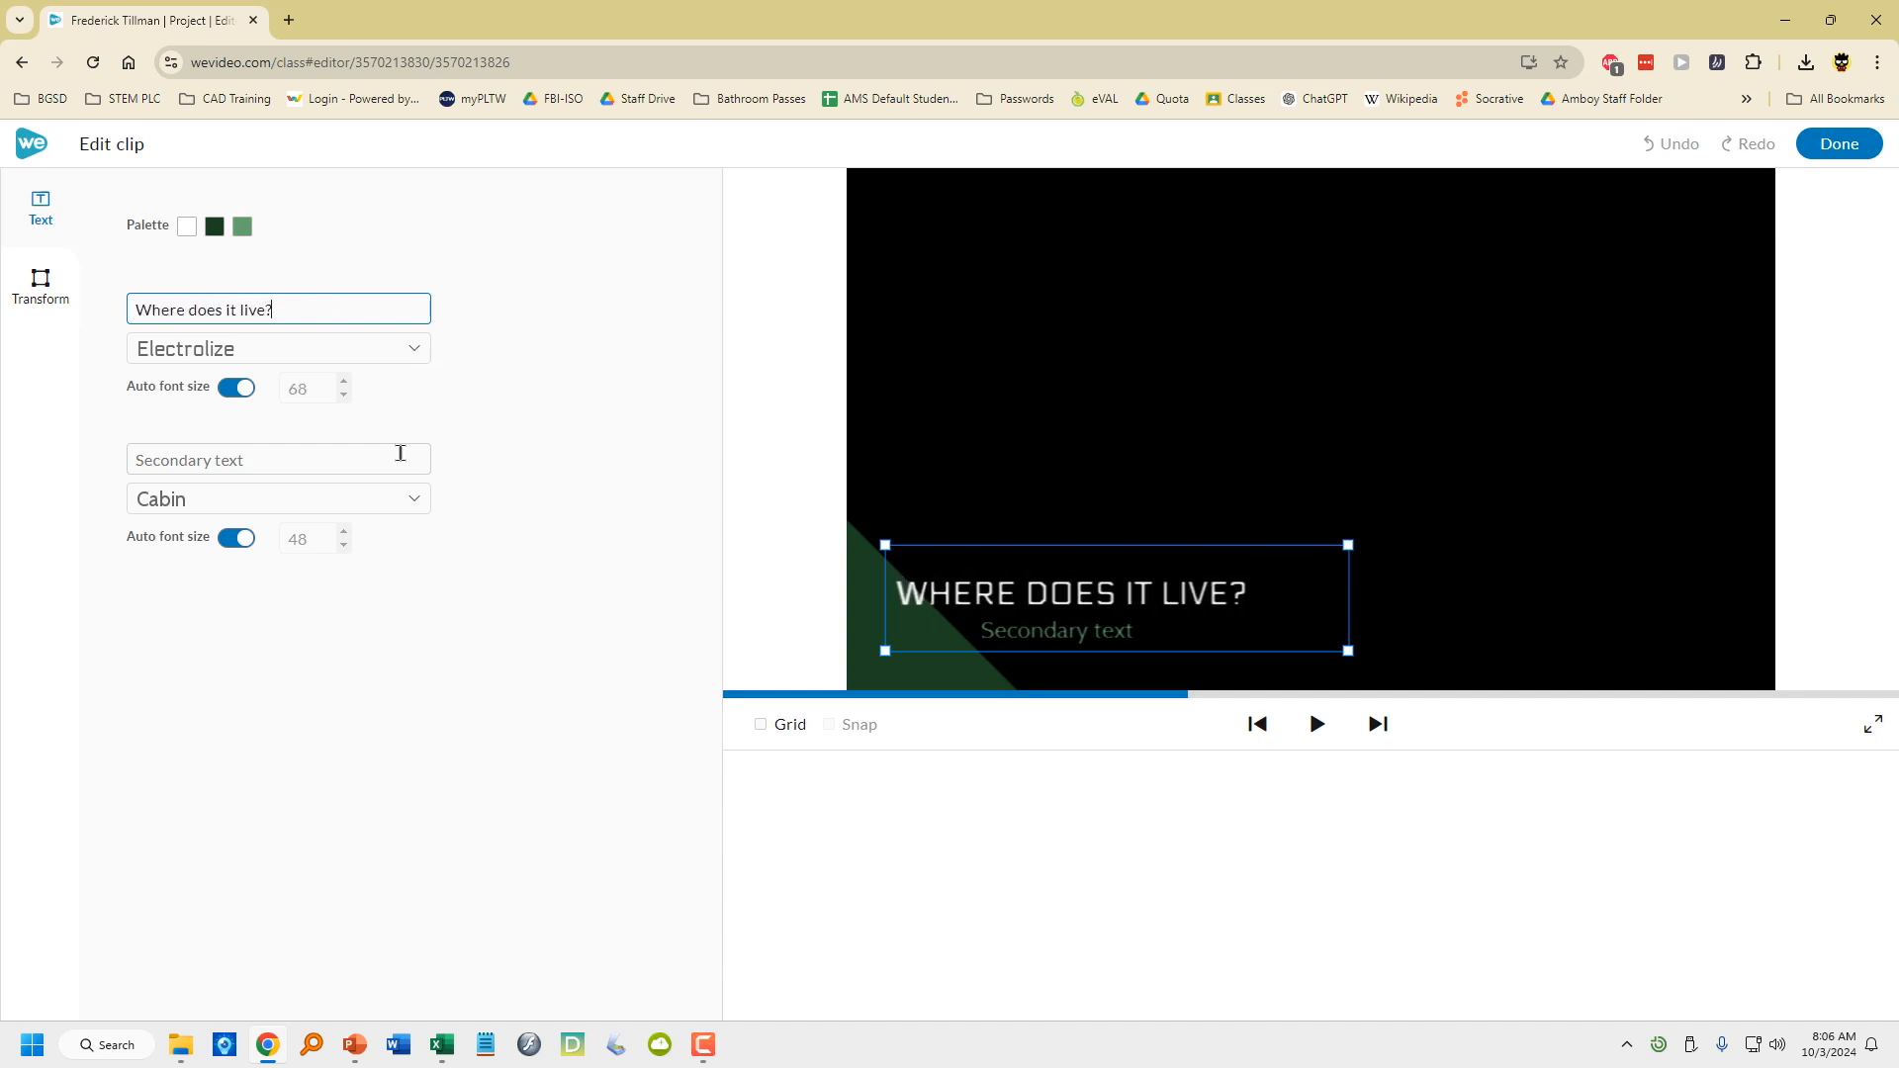
{"action": "left_click", "coordinate": [335, 467]}
{"action": "type", "text": "Congo basin"}
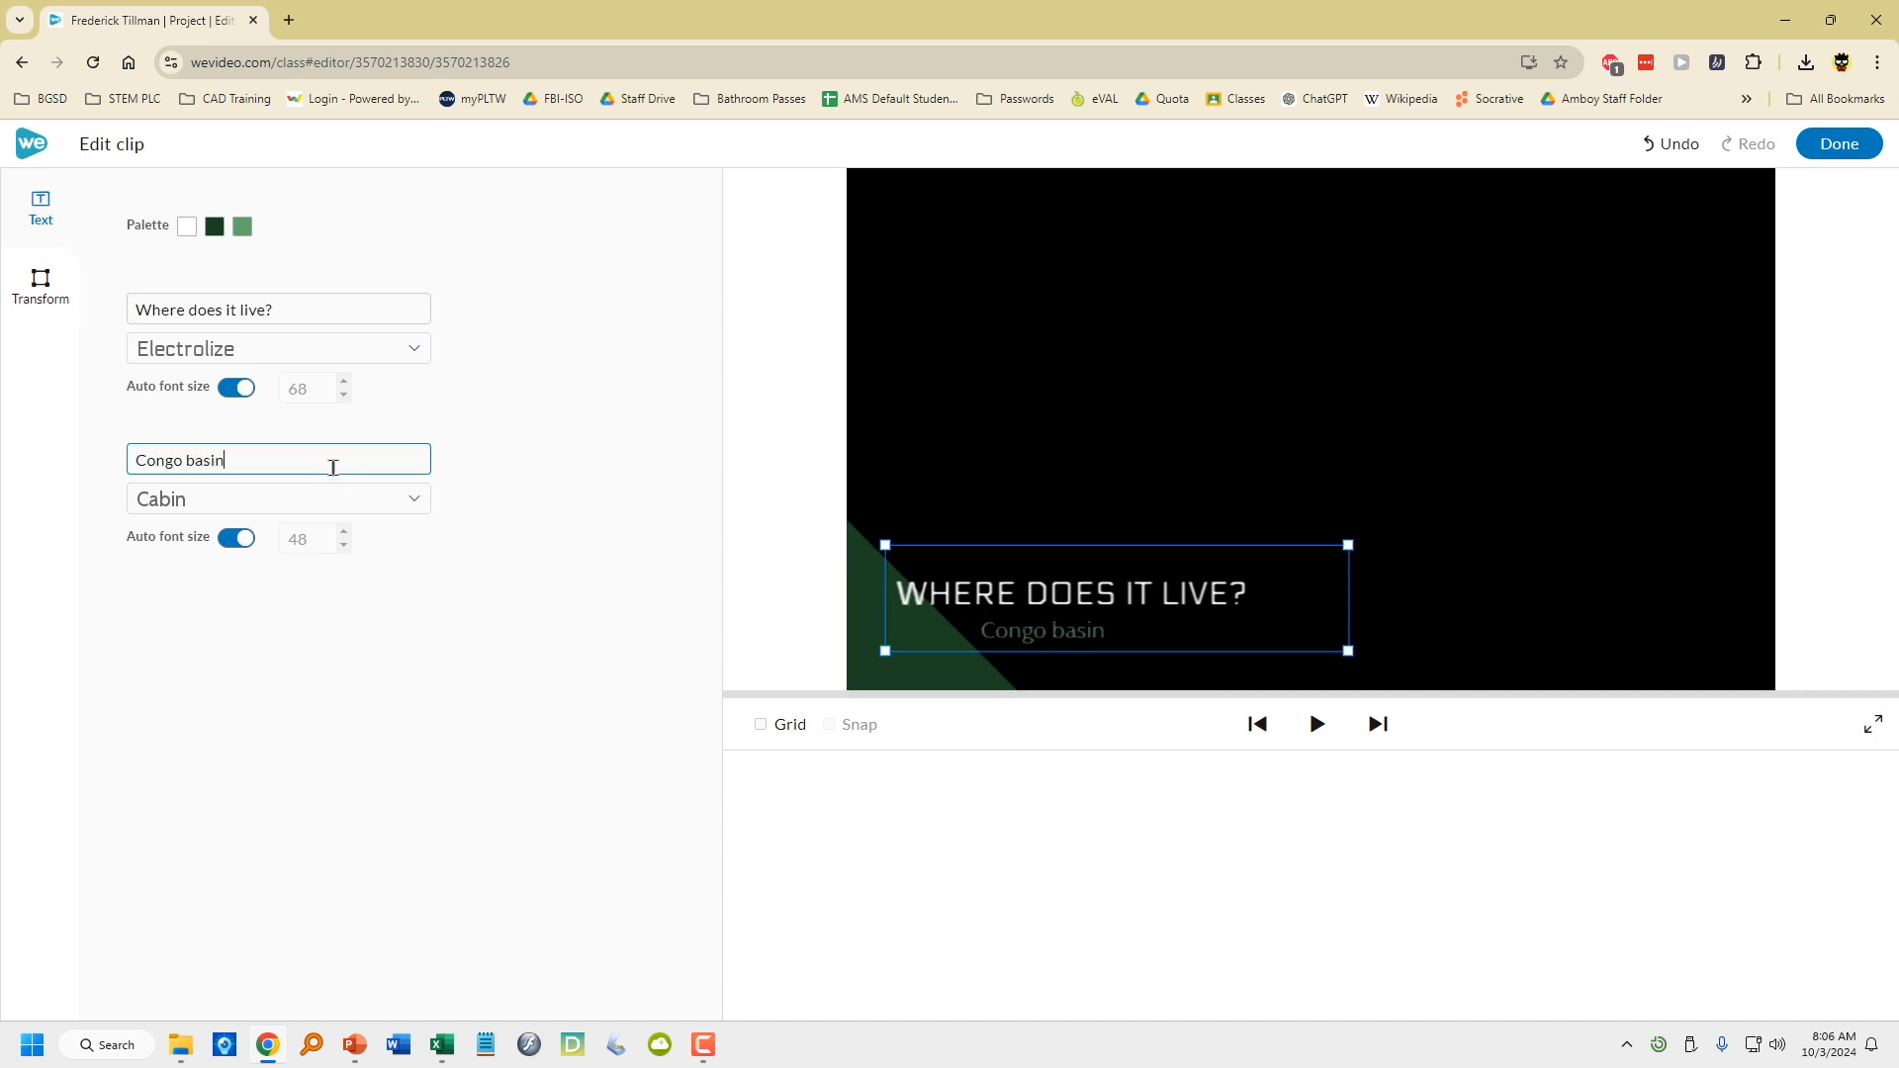
{"action": "left_click", "coordinate": [1839, 143]}
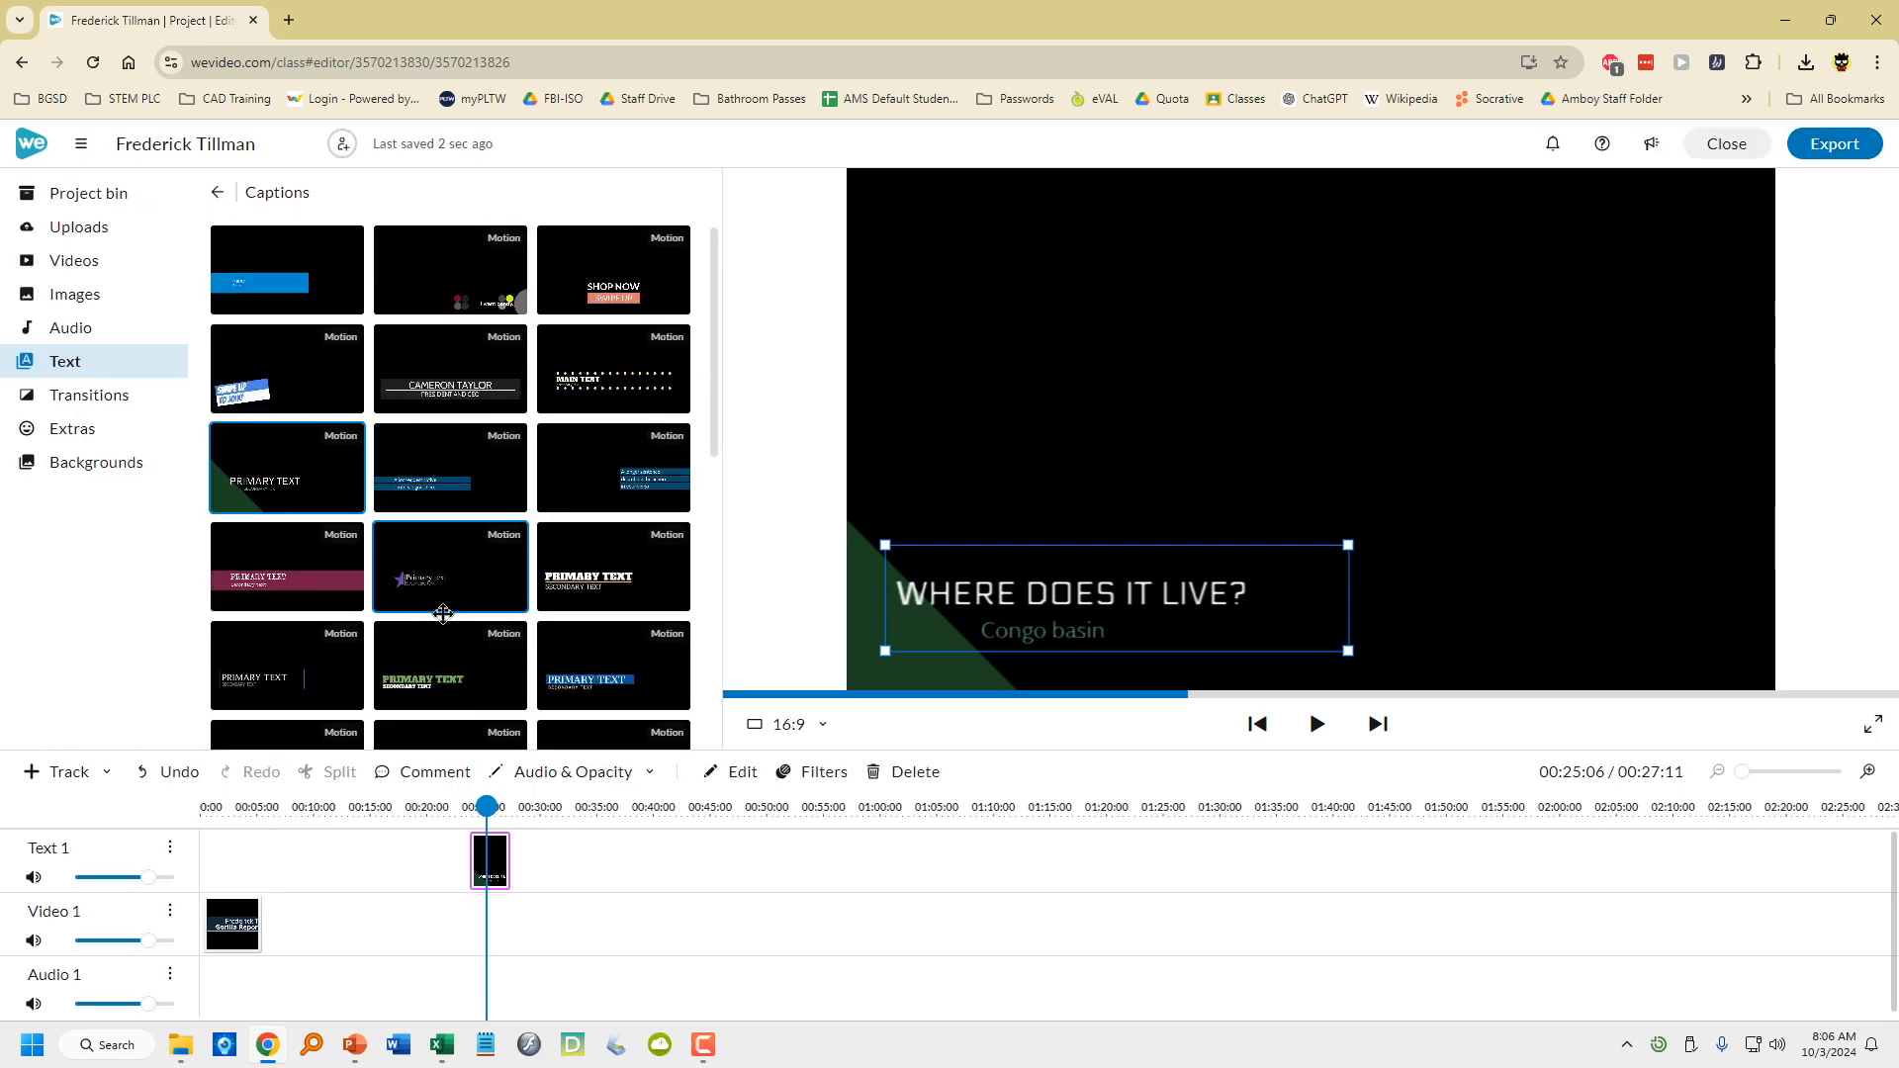
{"action": "left_click", "coordinate": [269, 485]}
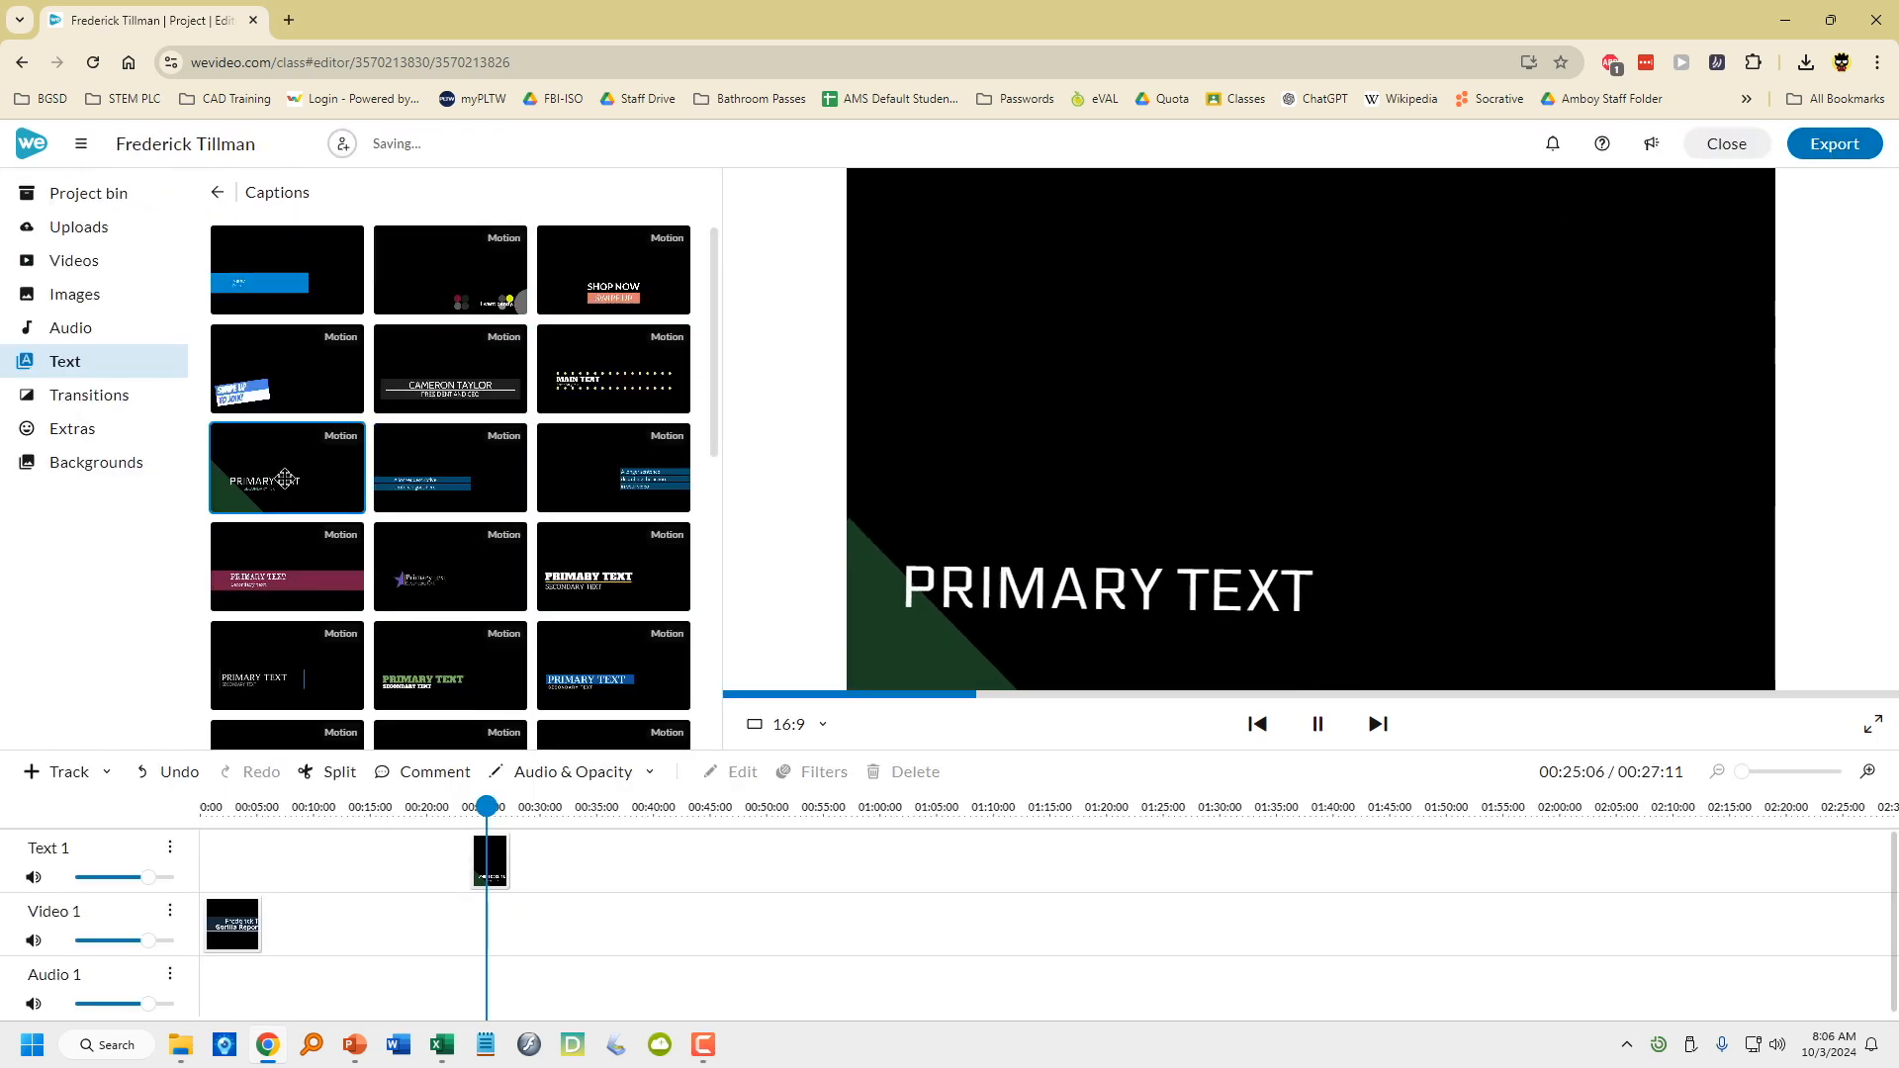
Add a blue-bar caption near 00:35 reading 'How much does it weigh?' over '440 lbs'
{"action": "left_click_drag", "start_coordinate": [440, 467], "coordinate": [615, 861]}
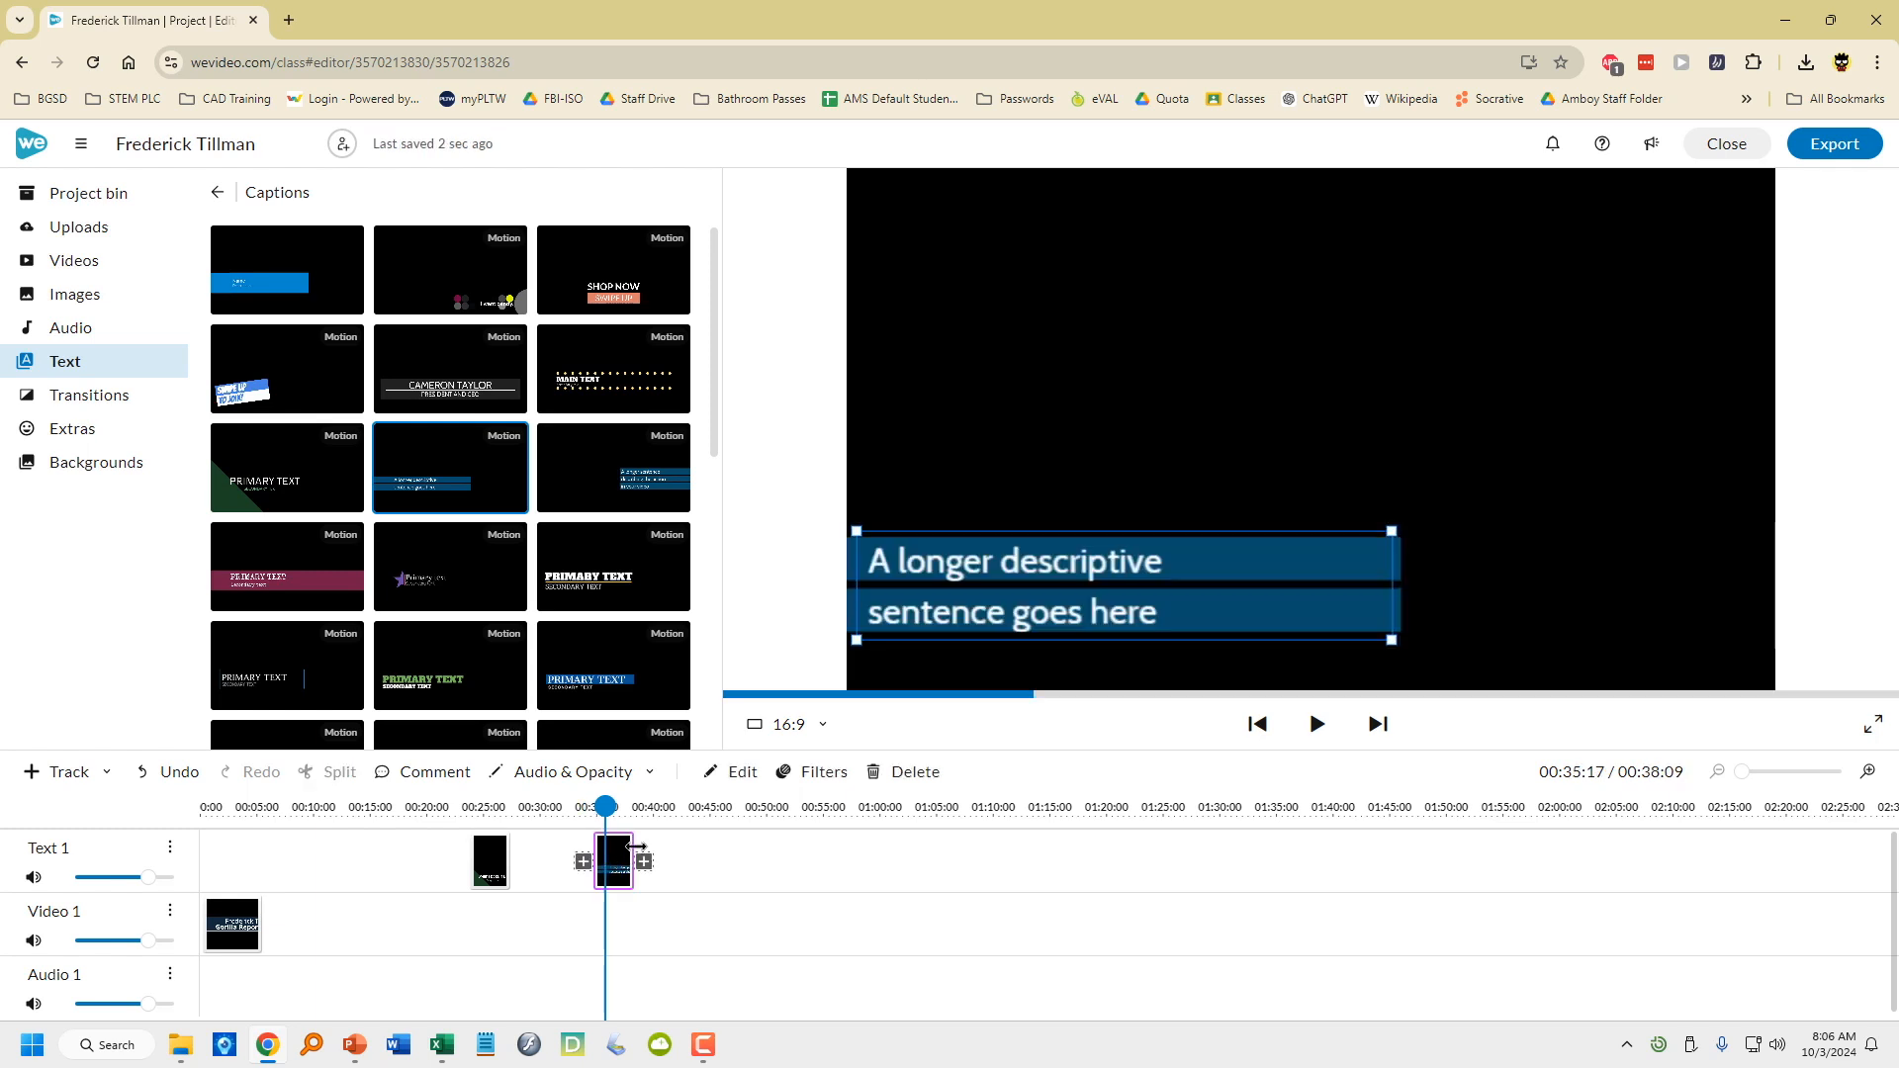
{"action": "key", "text": "alt+Tab"}
{"action": "left_click_drag", "start_coordinate": [628, 855], "coordinate": [630, 854]}
{"action": "double_click", "coordinate": [618, 853]}
{"action": "left_click", "coordinate": [278, 316]}
{"action": "type", "text": "H"}
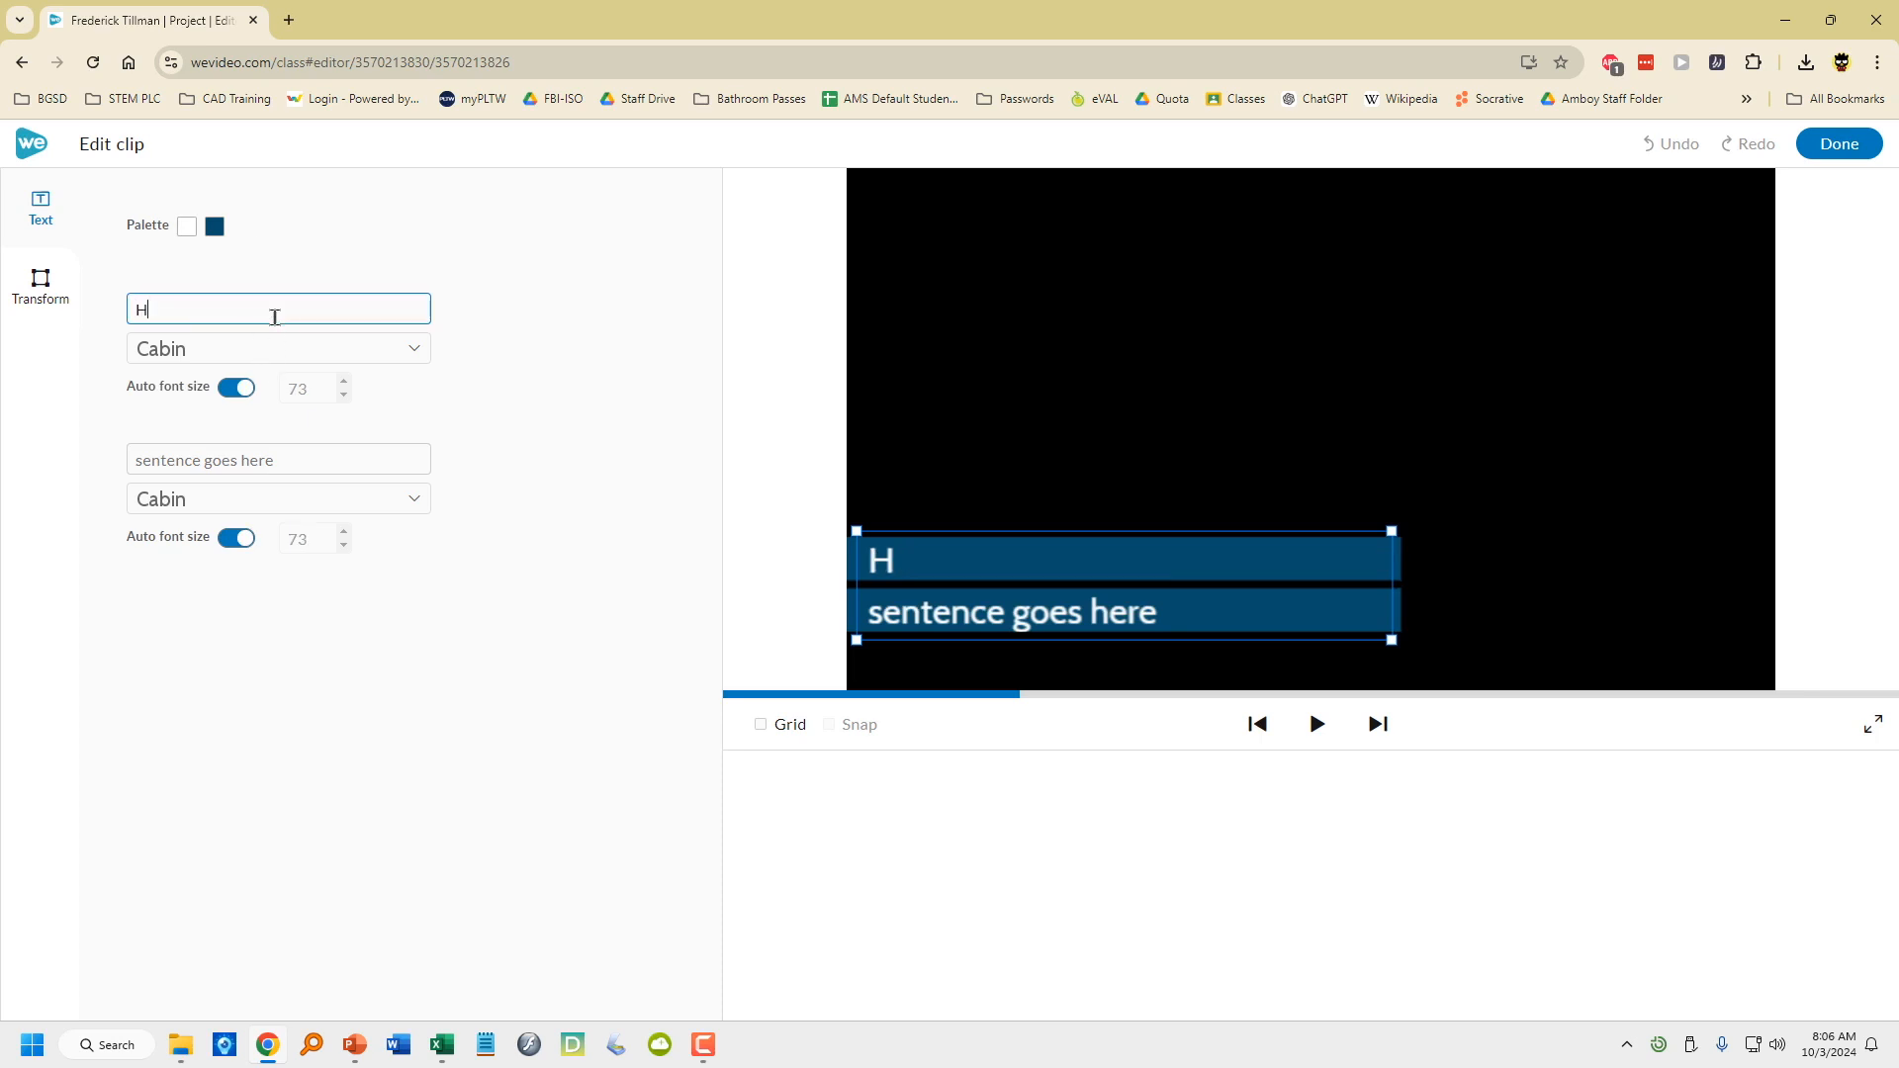
{"action": "type", "text": "ow much does it weight"}
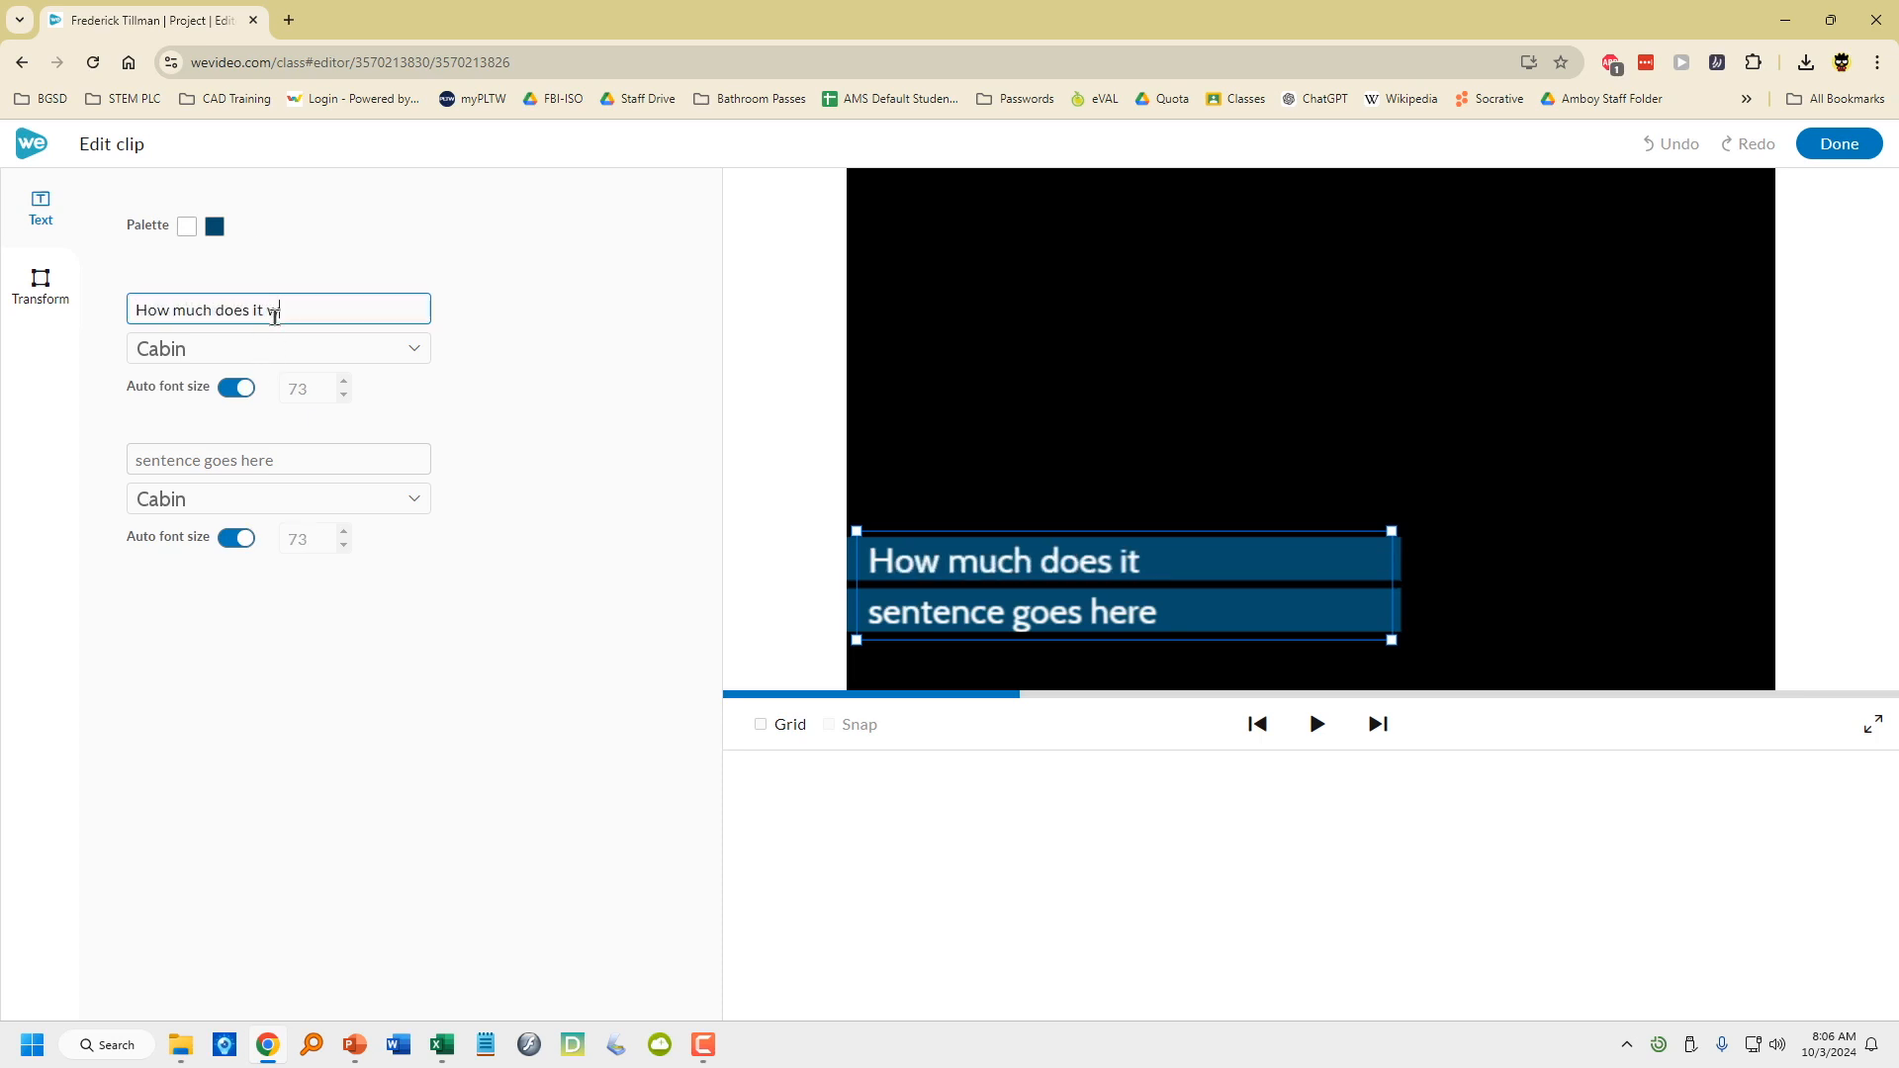
{"action": "left_click", "coordinate": [345, 446]}
{"action": "type", "text": "440 lbs"}
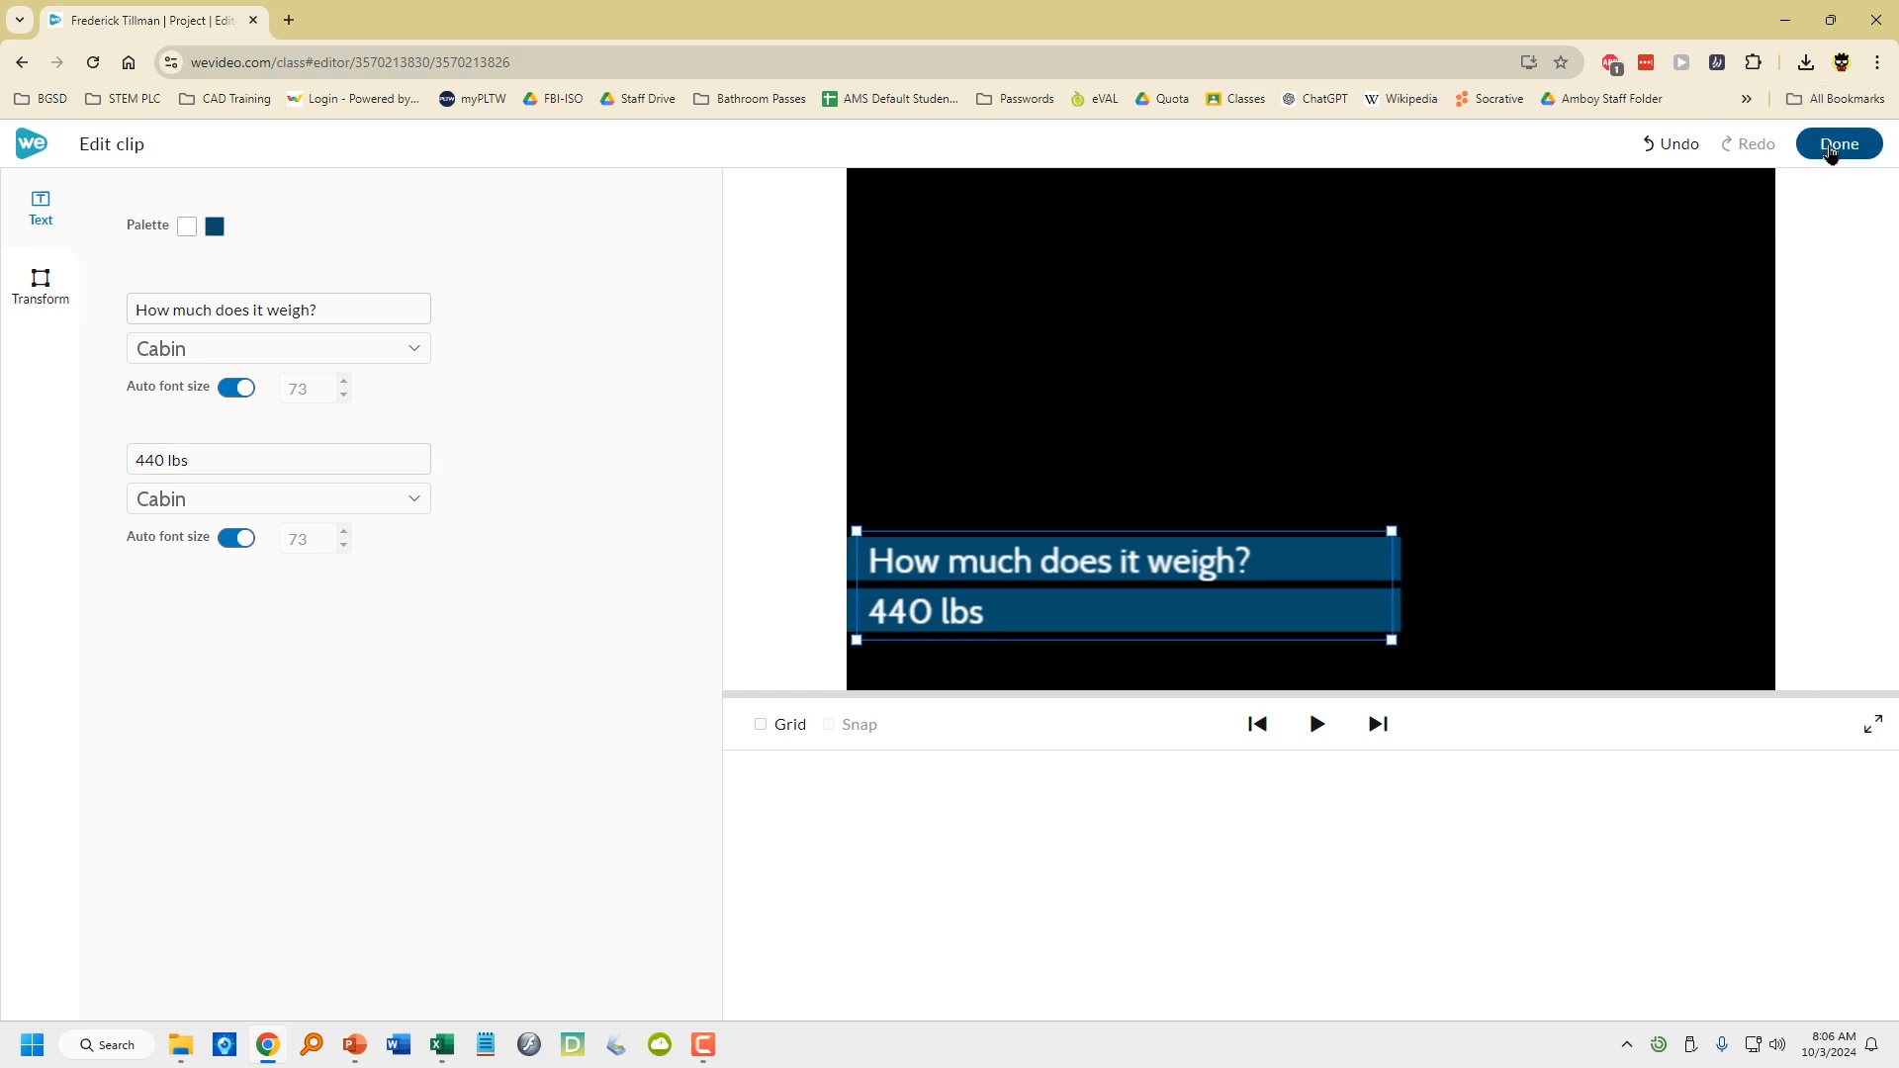
{"action": "left_click", "coordinate": [1838, 145]}
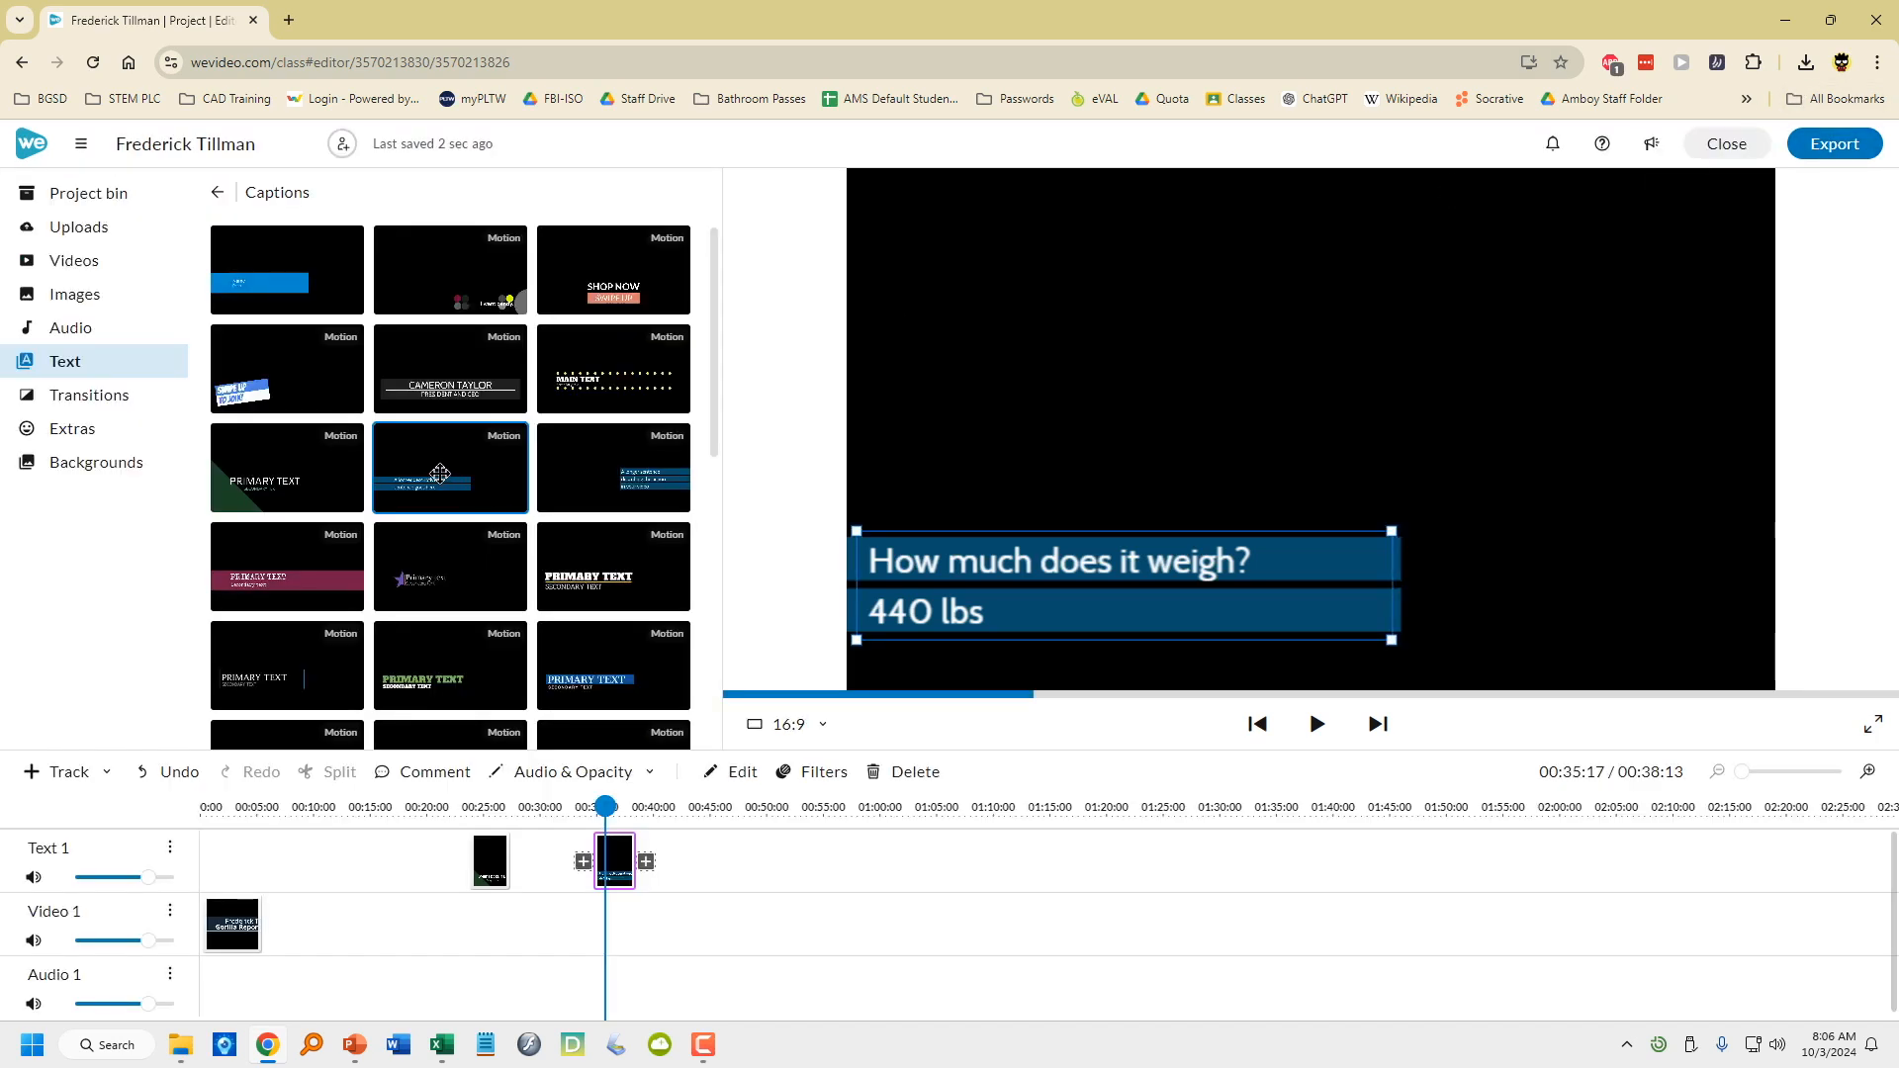
Add a yellow-underline caption: 'What is the population of this animal?' / 'Around 316,000 individuals'
{"action": "left_click_drag", "start_coordinate": [621, 570], "coordinate": [704, 839]}
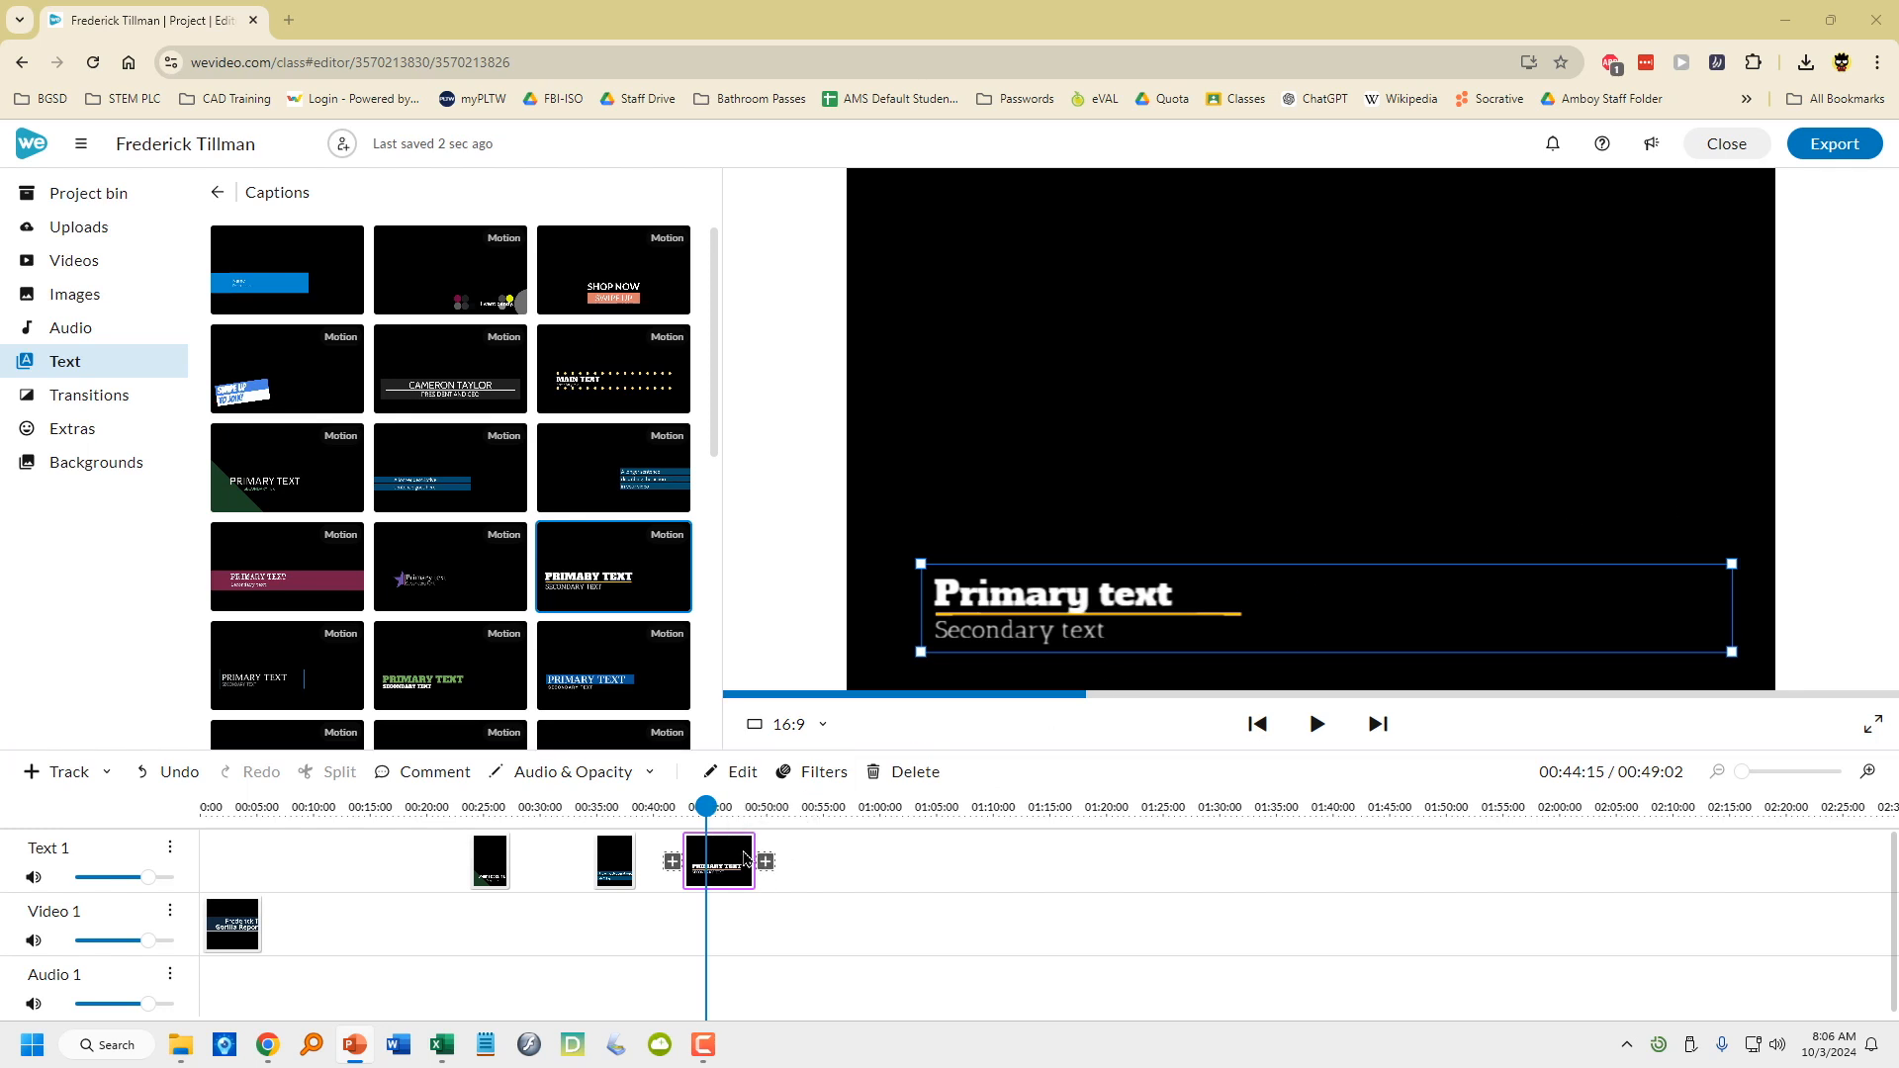
{"action": "double_click", "coordinate": [732, 863]}
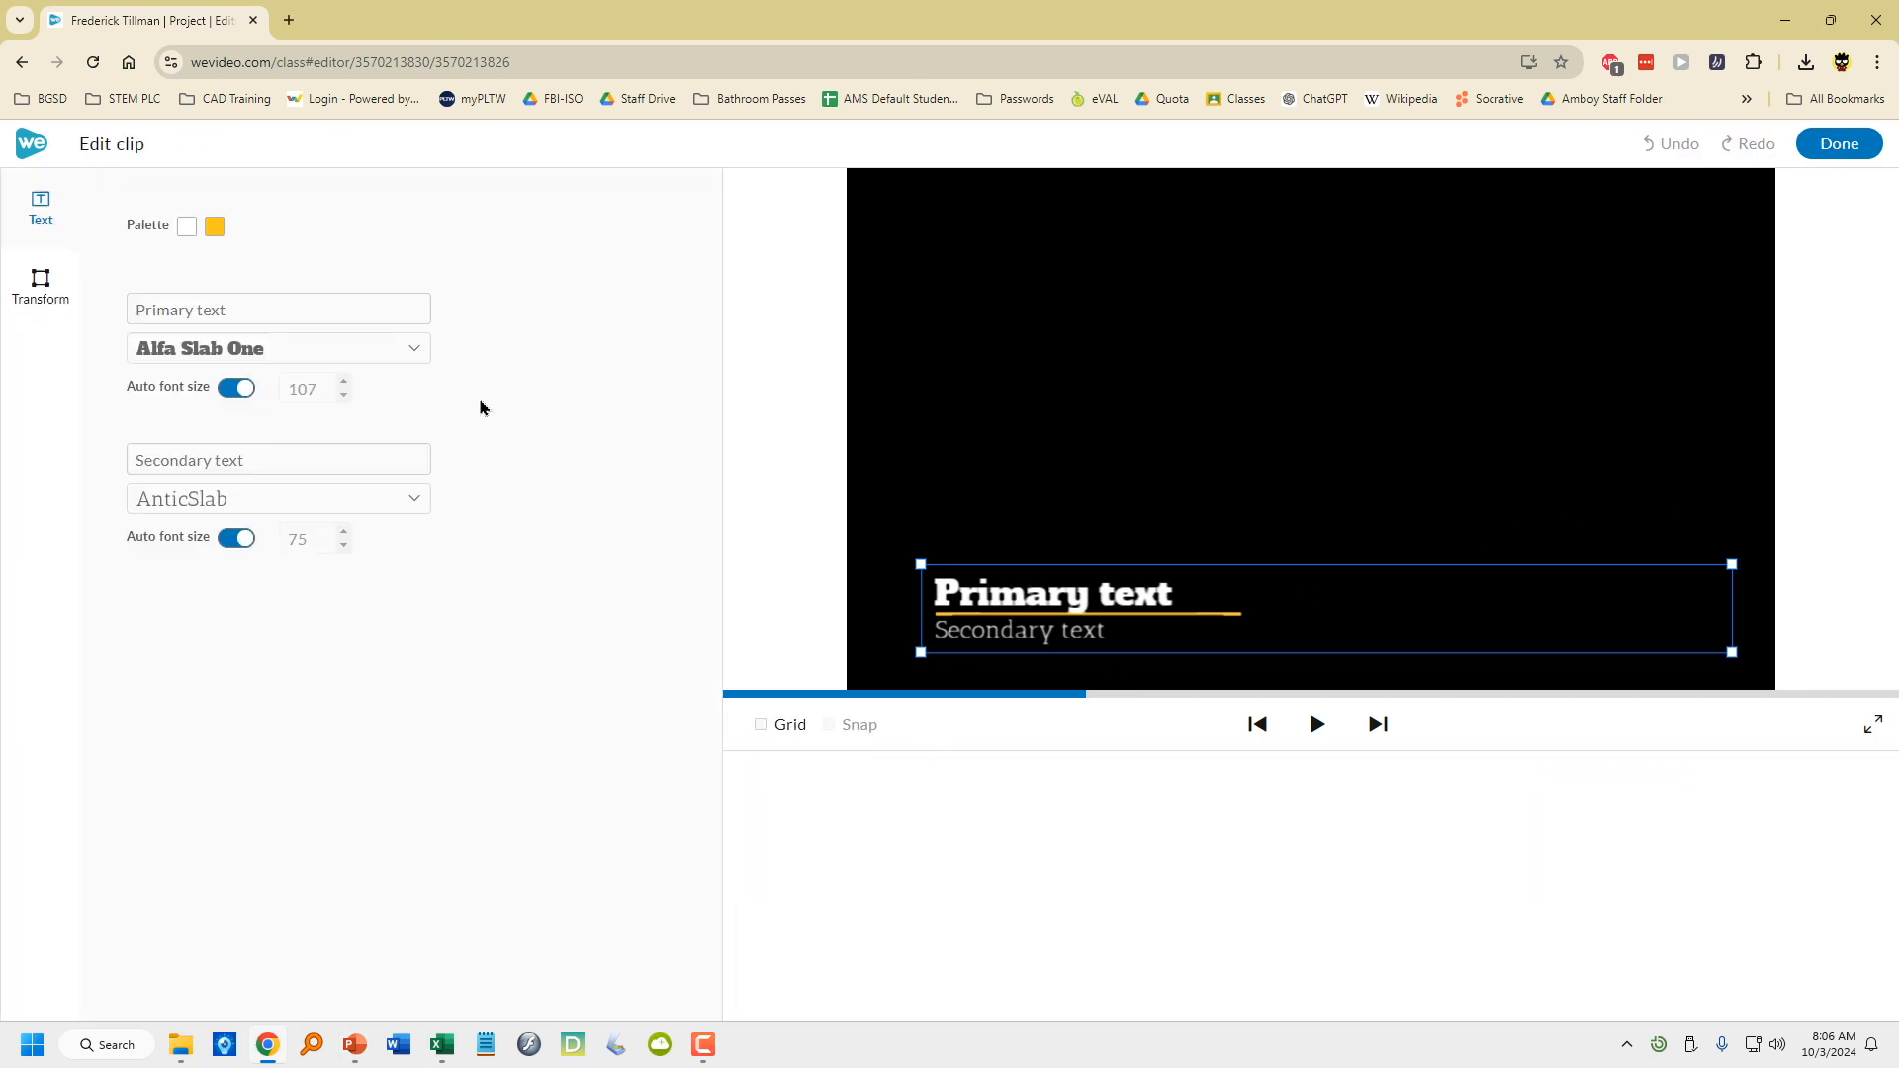
{"action": "left_click", "coordinate": [411, 315]}
{"action": "type", "text": "W"}
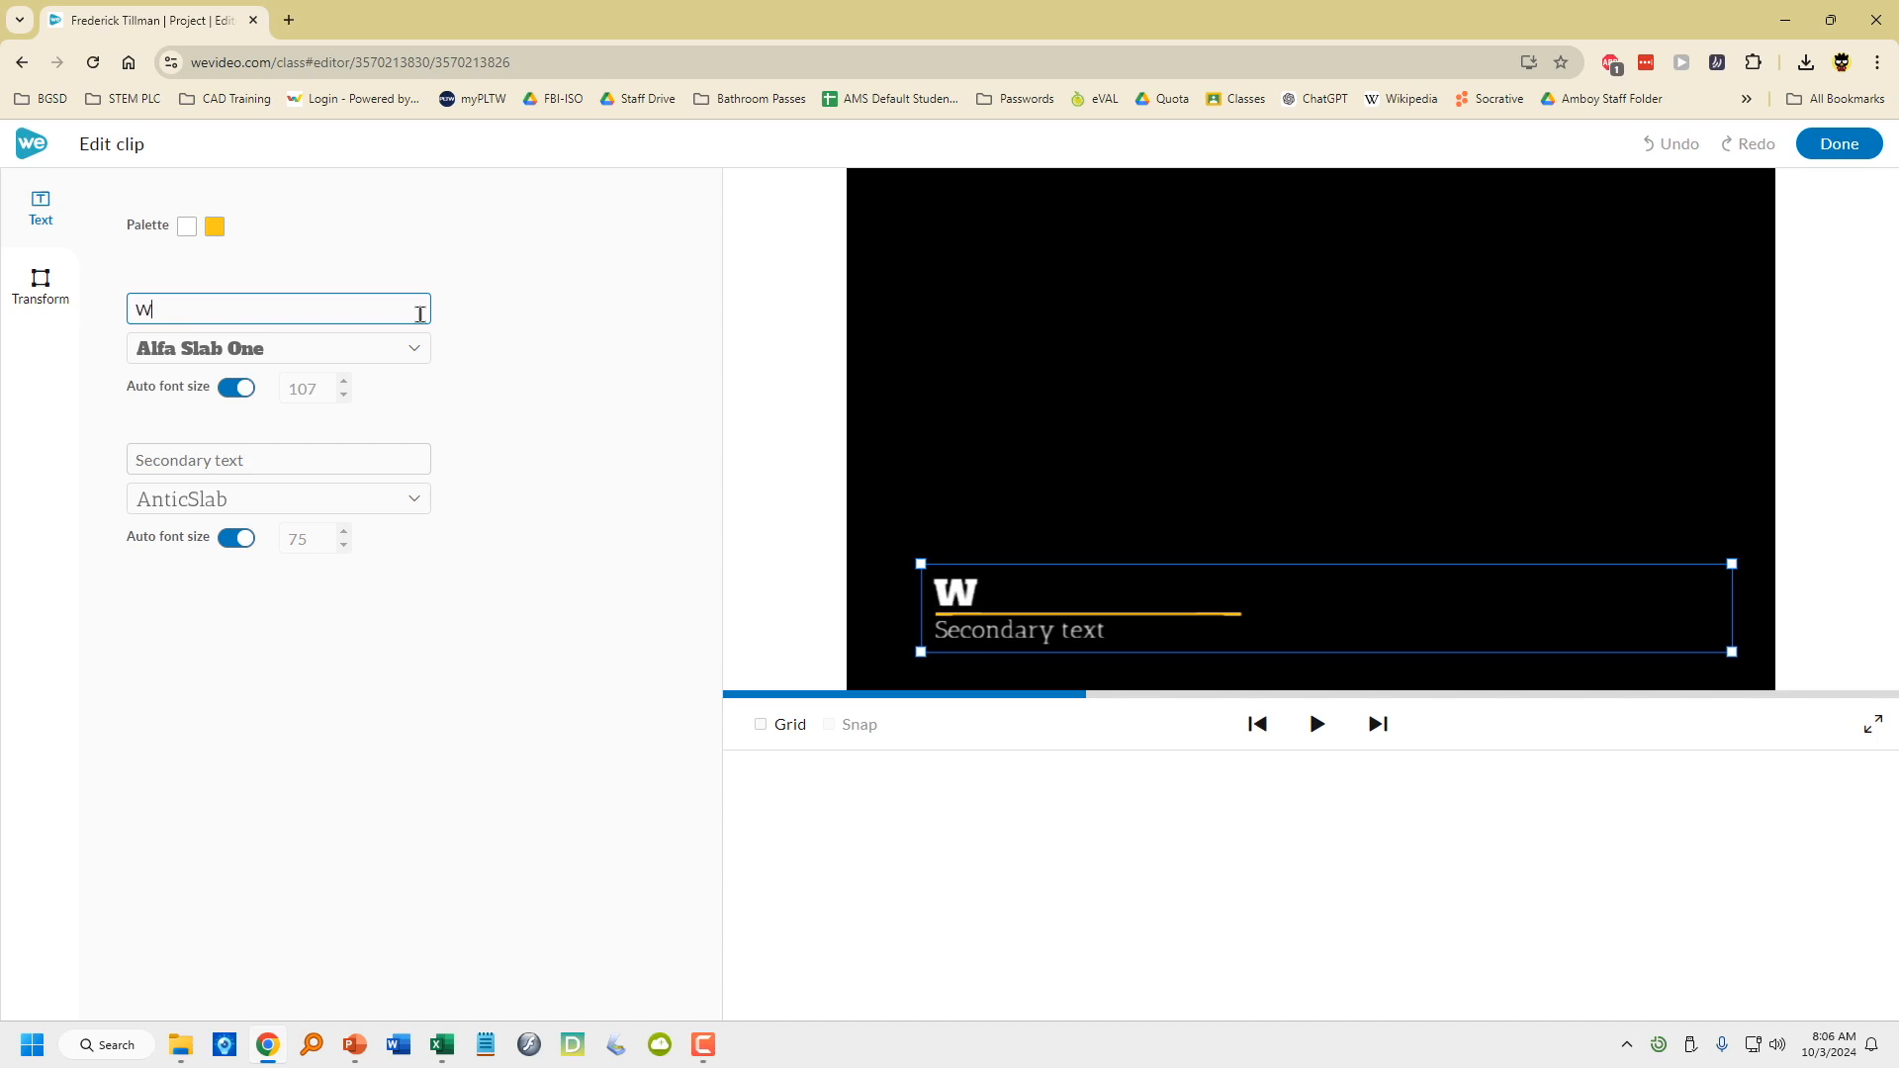
{"action": "type", "text": "hat is the p"}
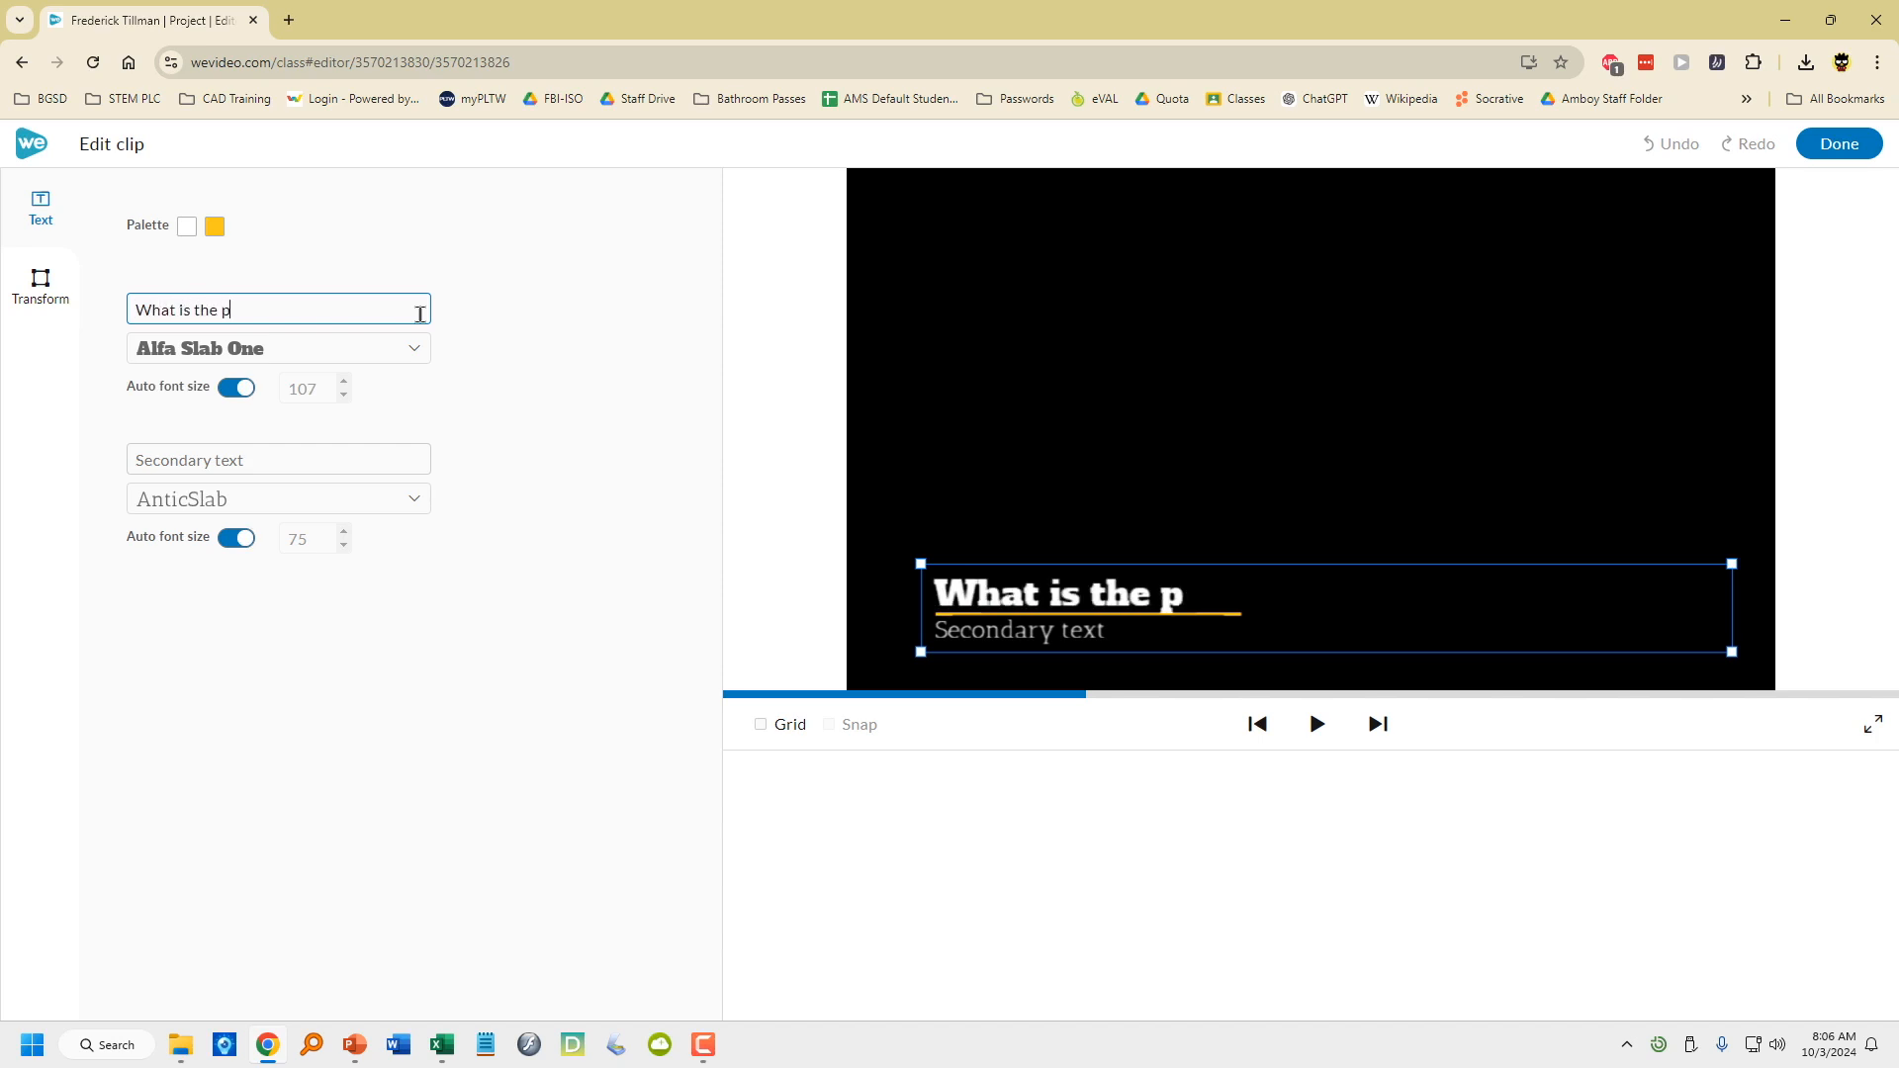
{"action": "type", "text": "opulation of the"}
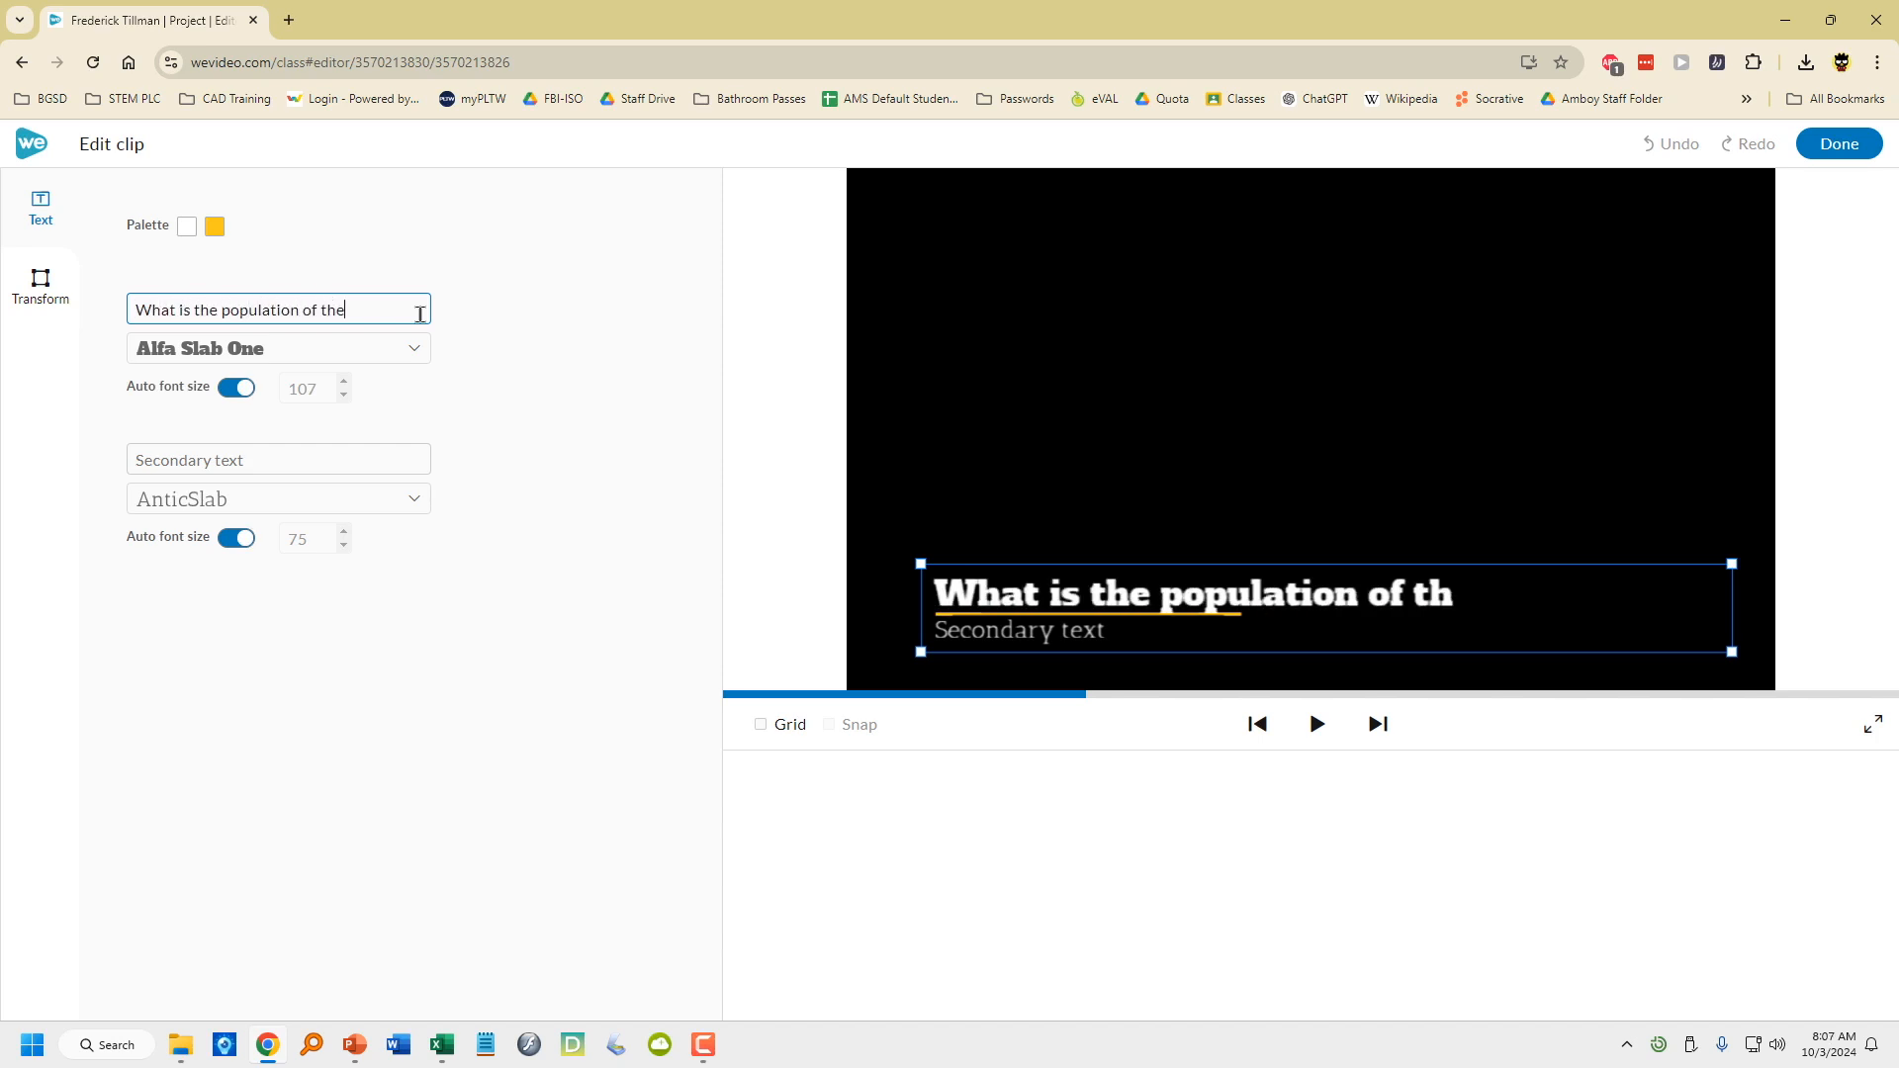
{"action": "key", "text": "BackSpace"}
{"action": "type", "text": "\\"}
{"action": "type", "text": "is animal?"}
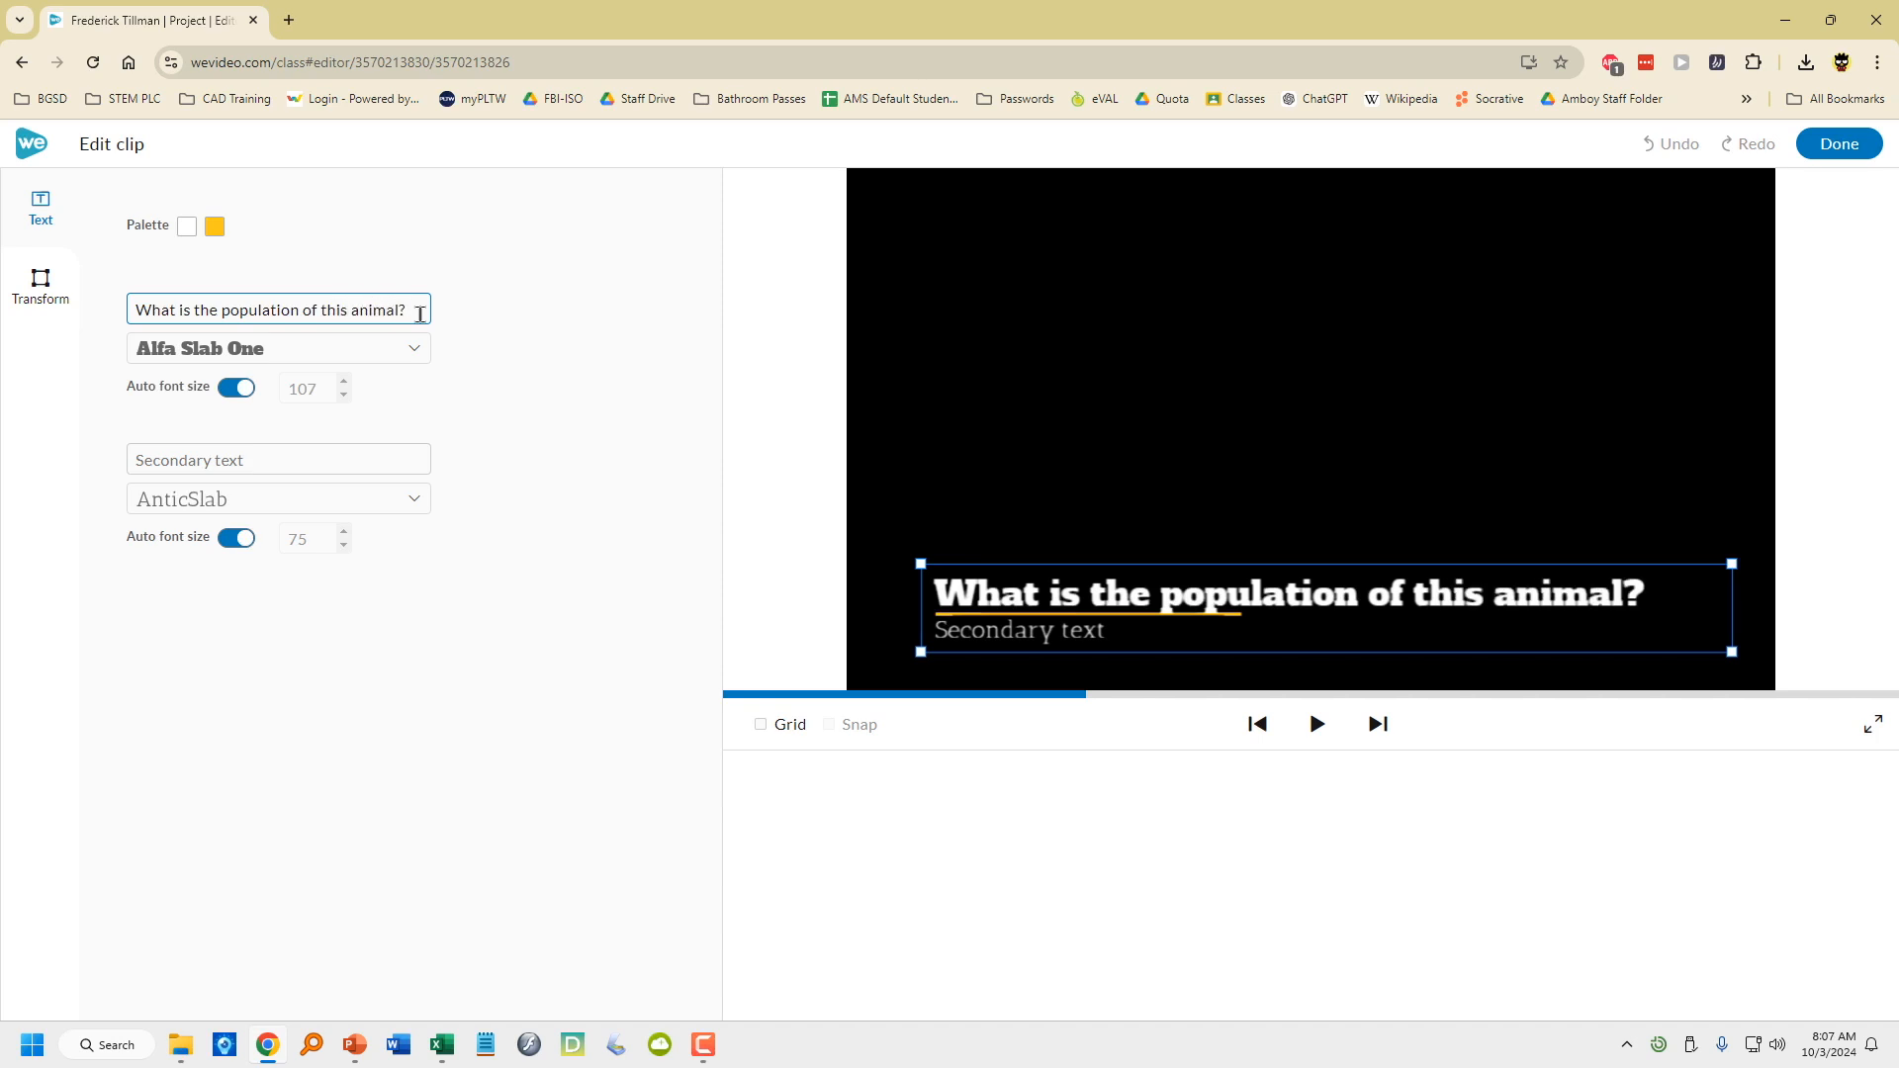
{"action": "left_click", "coordinate": [398, 463]}
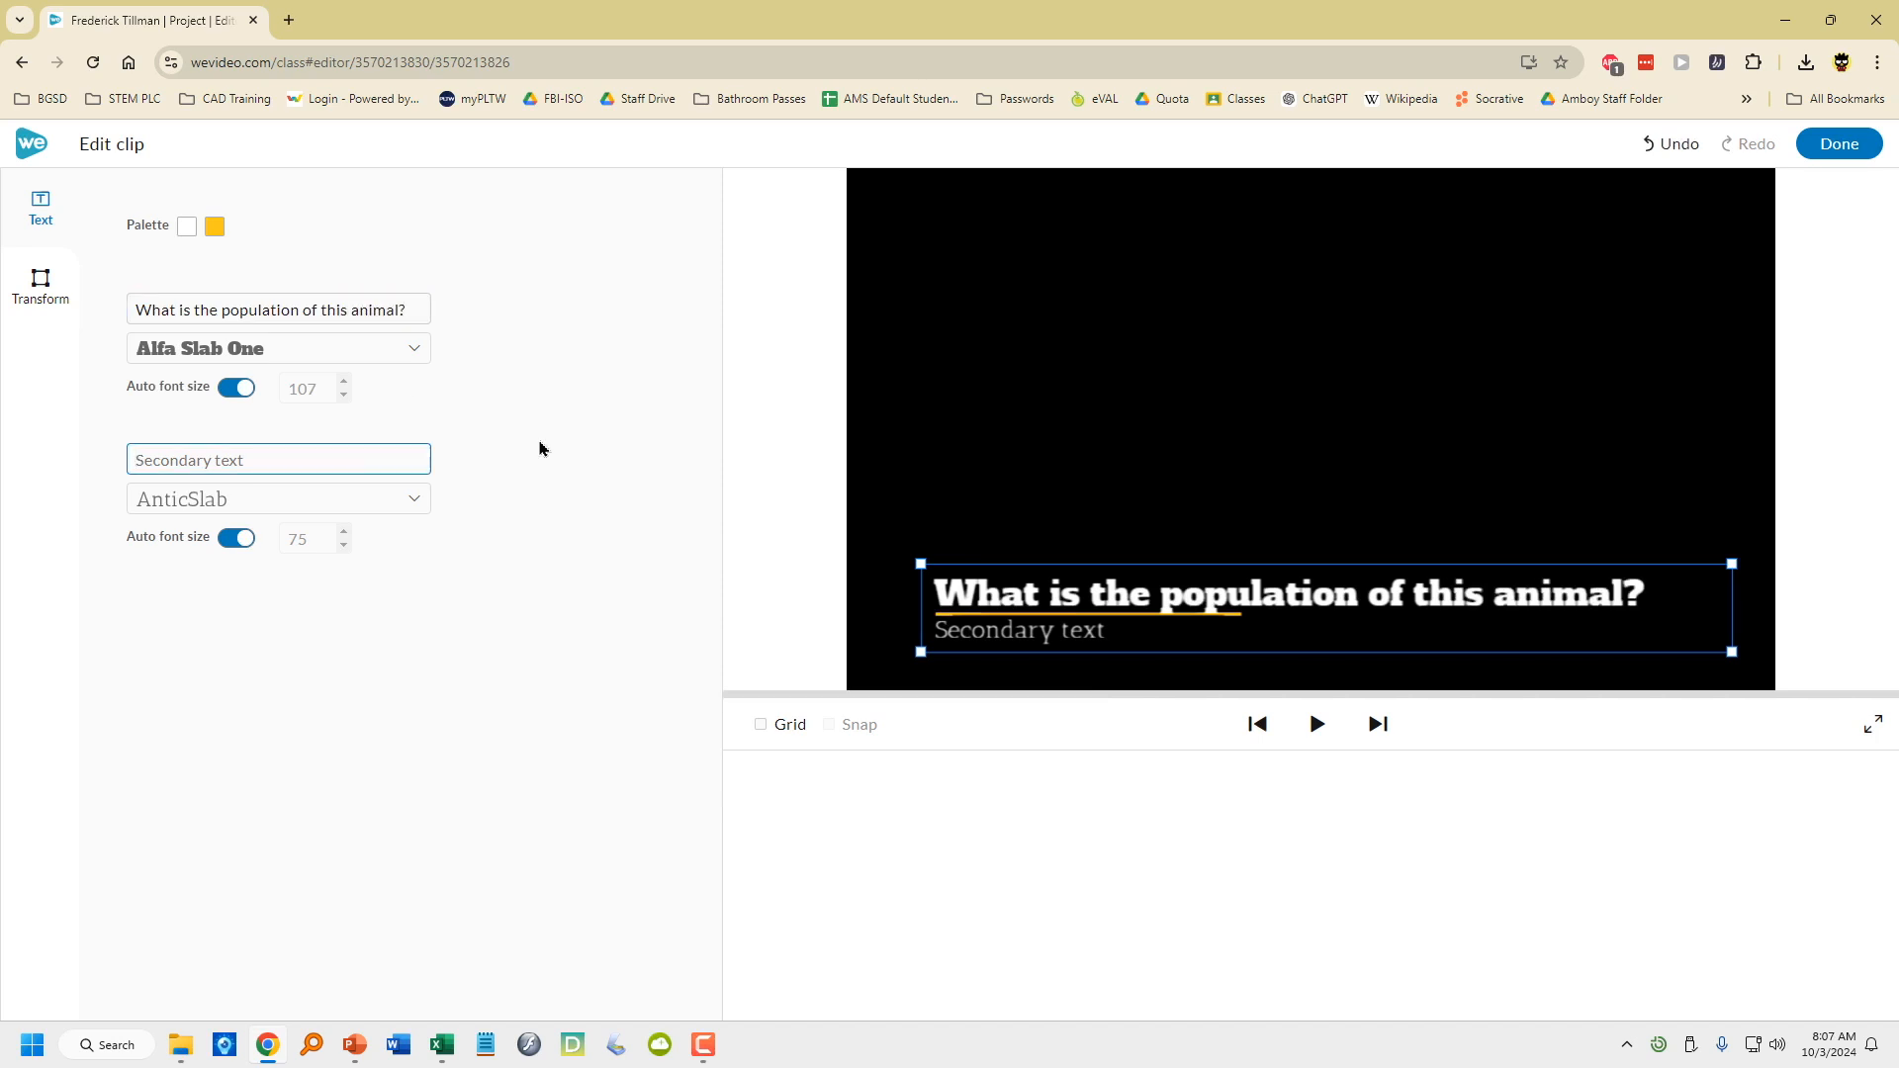
{"action": "type", "text": "Around 316,000 individ"}
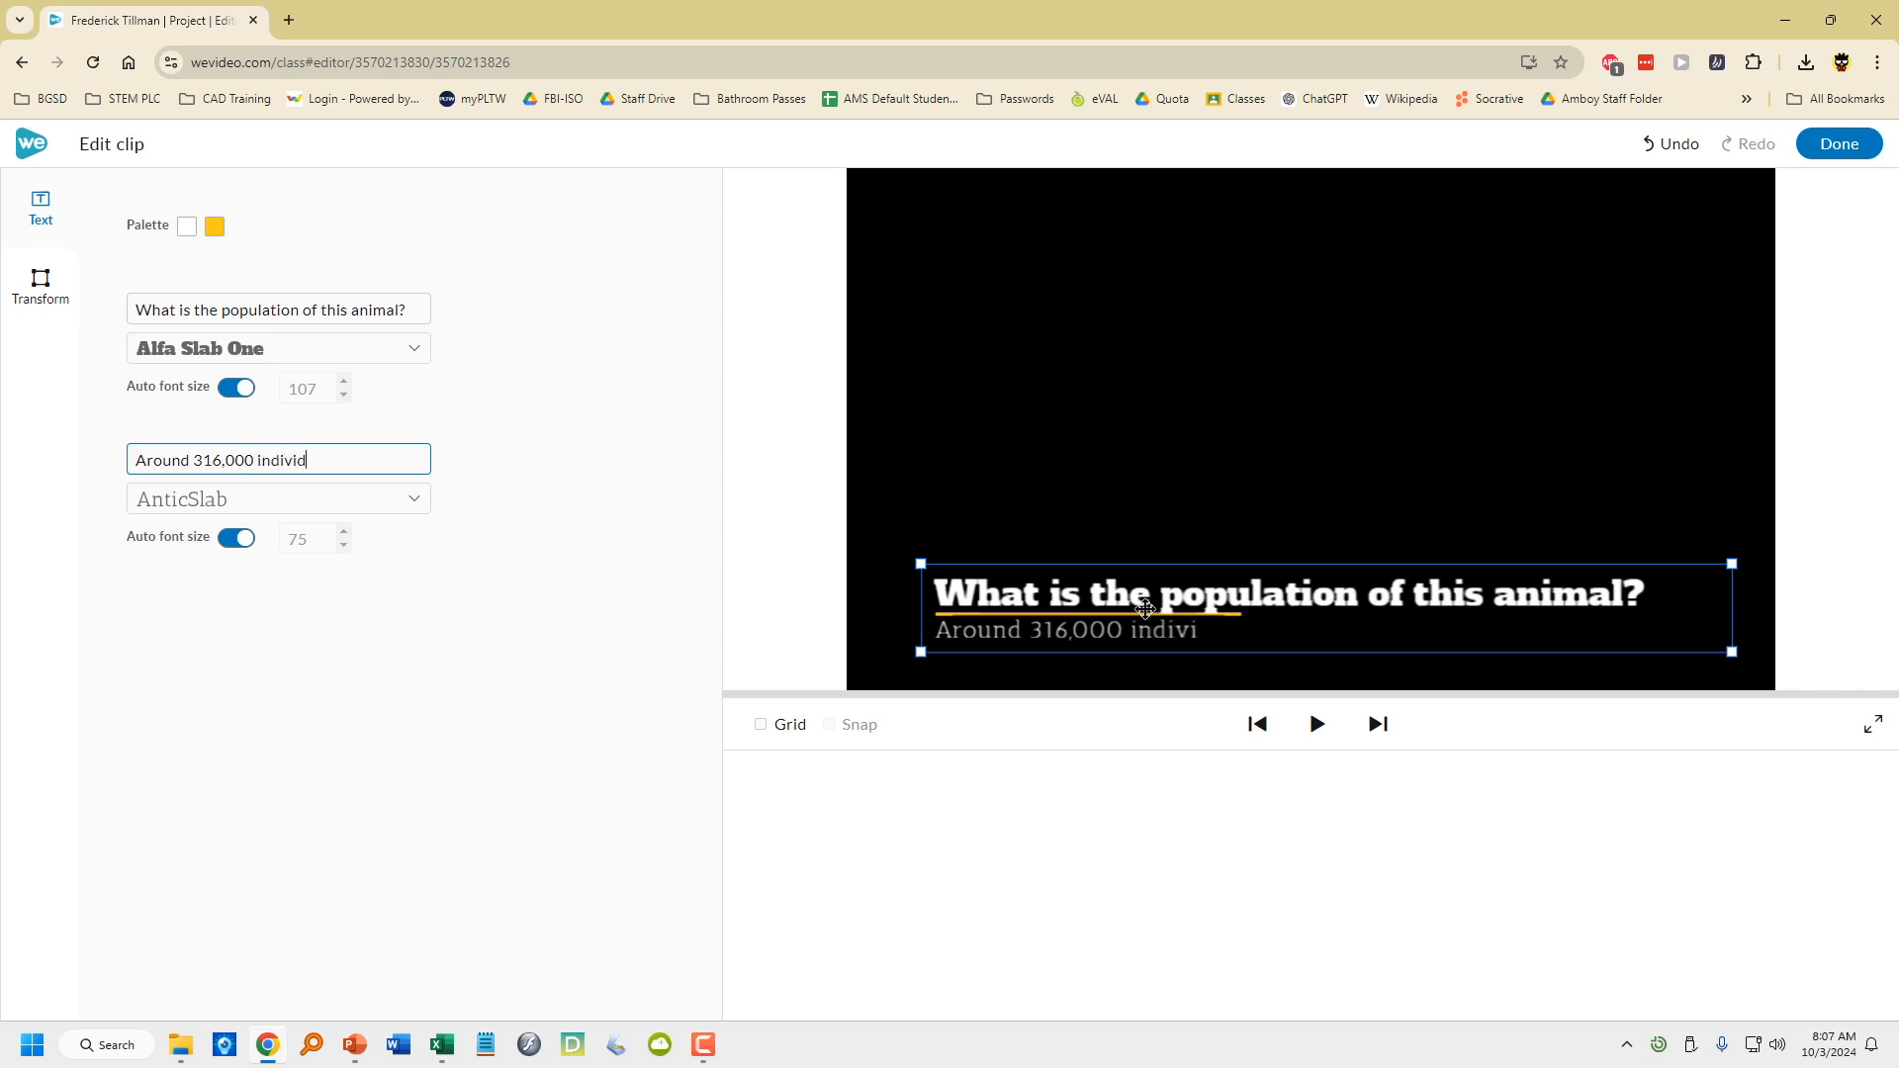
{"action": "type", "text": "s"}
{"action": "left_click", "coordinate": [1838, 143]}
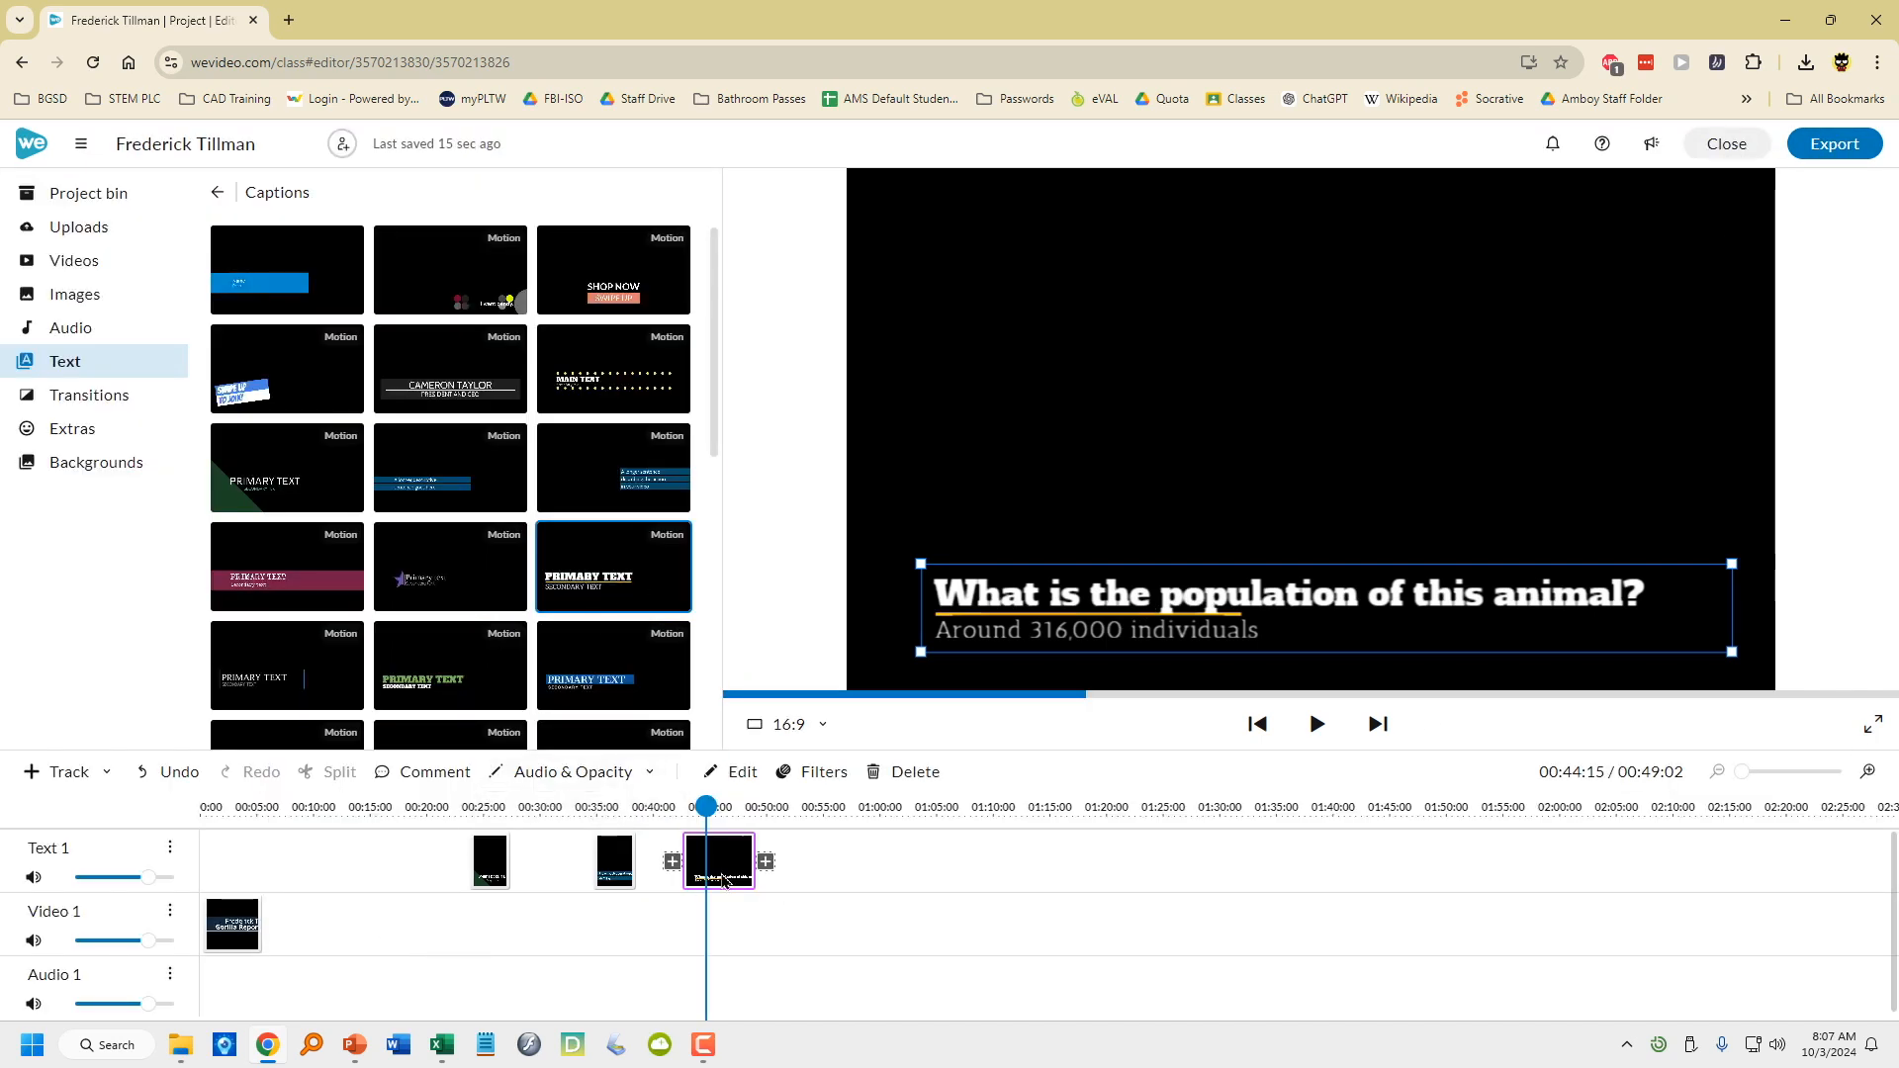
Shorten the population caption and stretch the Congo basin caption to about five seconds each
{"action": "key", "text": "alt+Tab"}
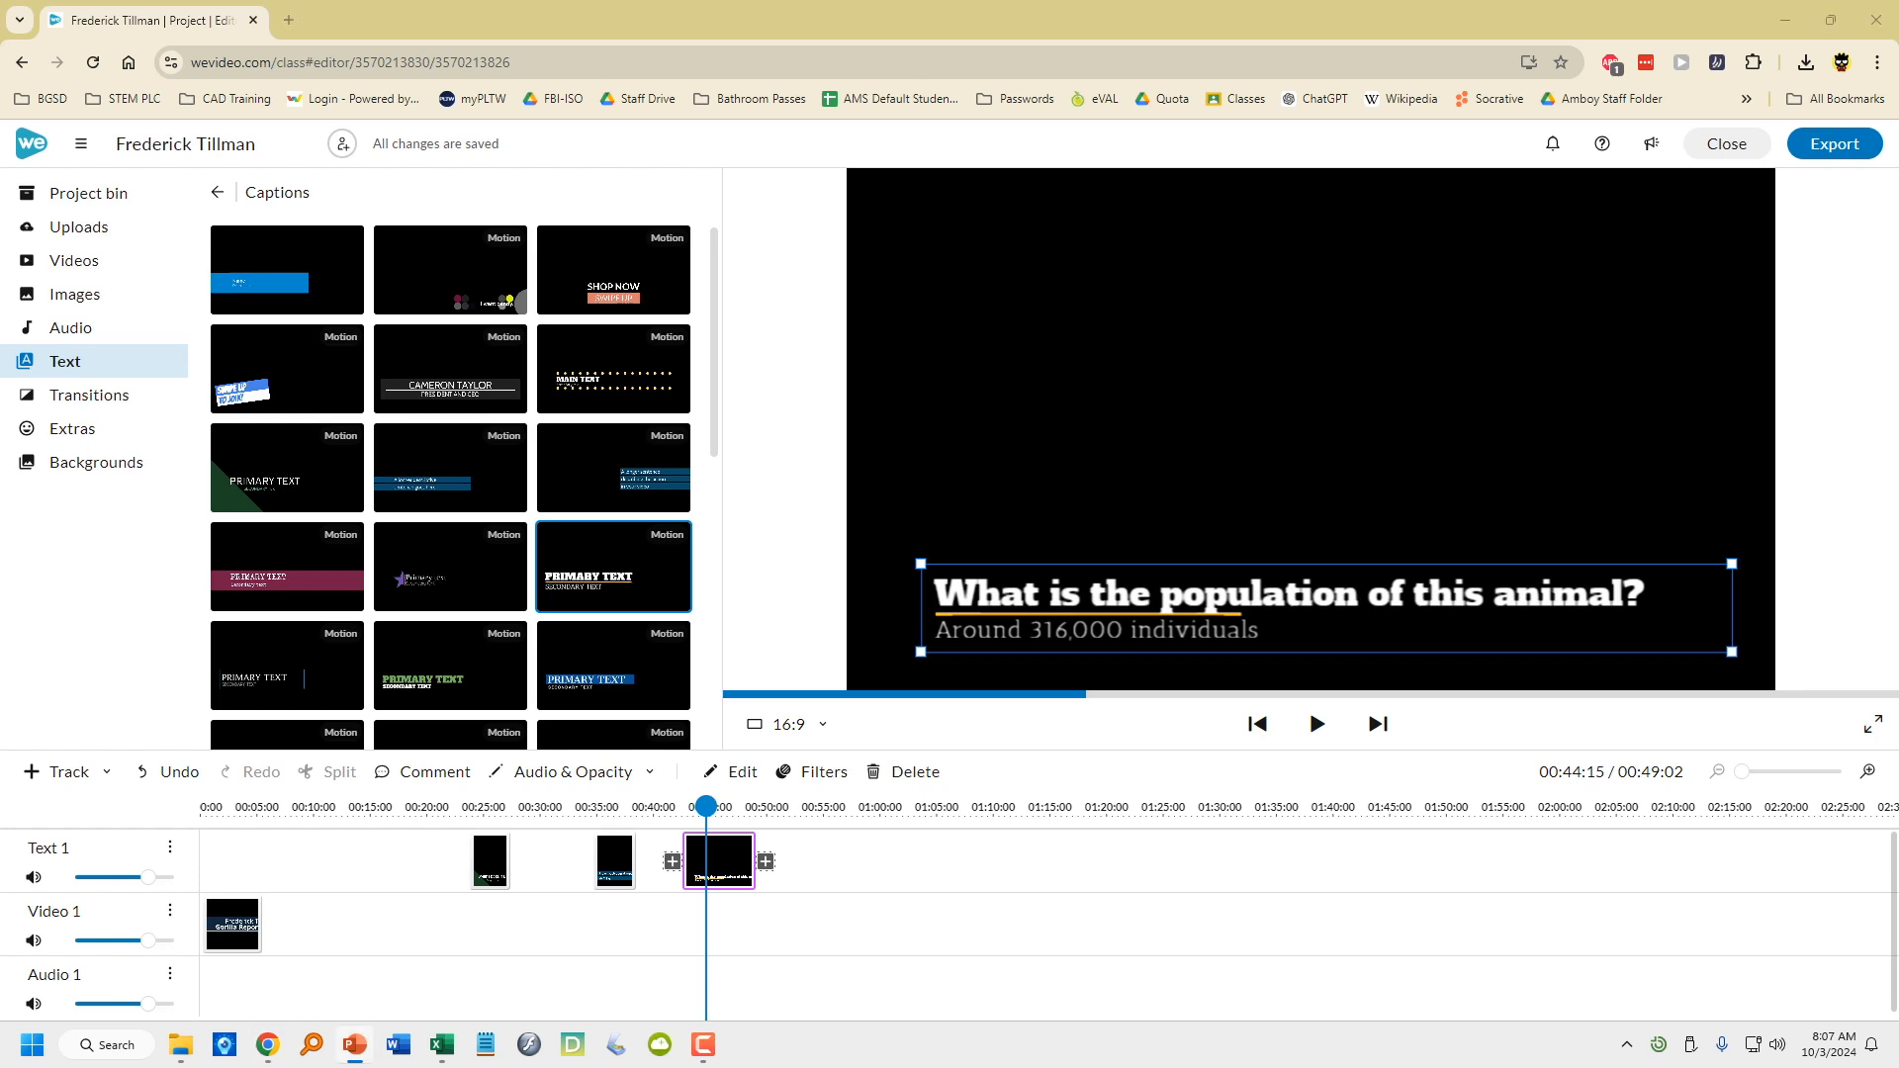
{"action": "left_click", "coordinate": [752, 857]}
{"action": "left_click", "coordinate": [756, 849]}
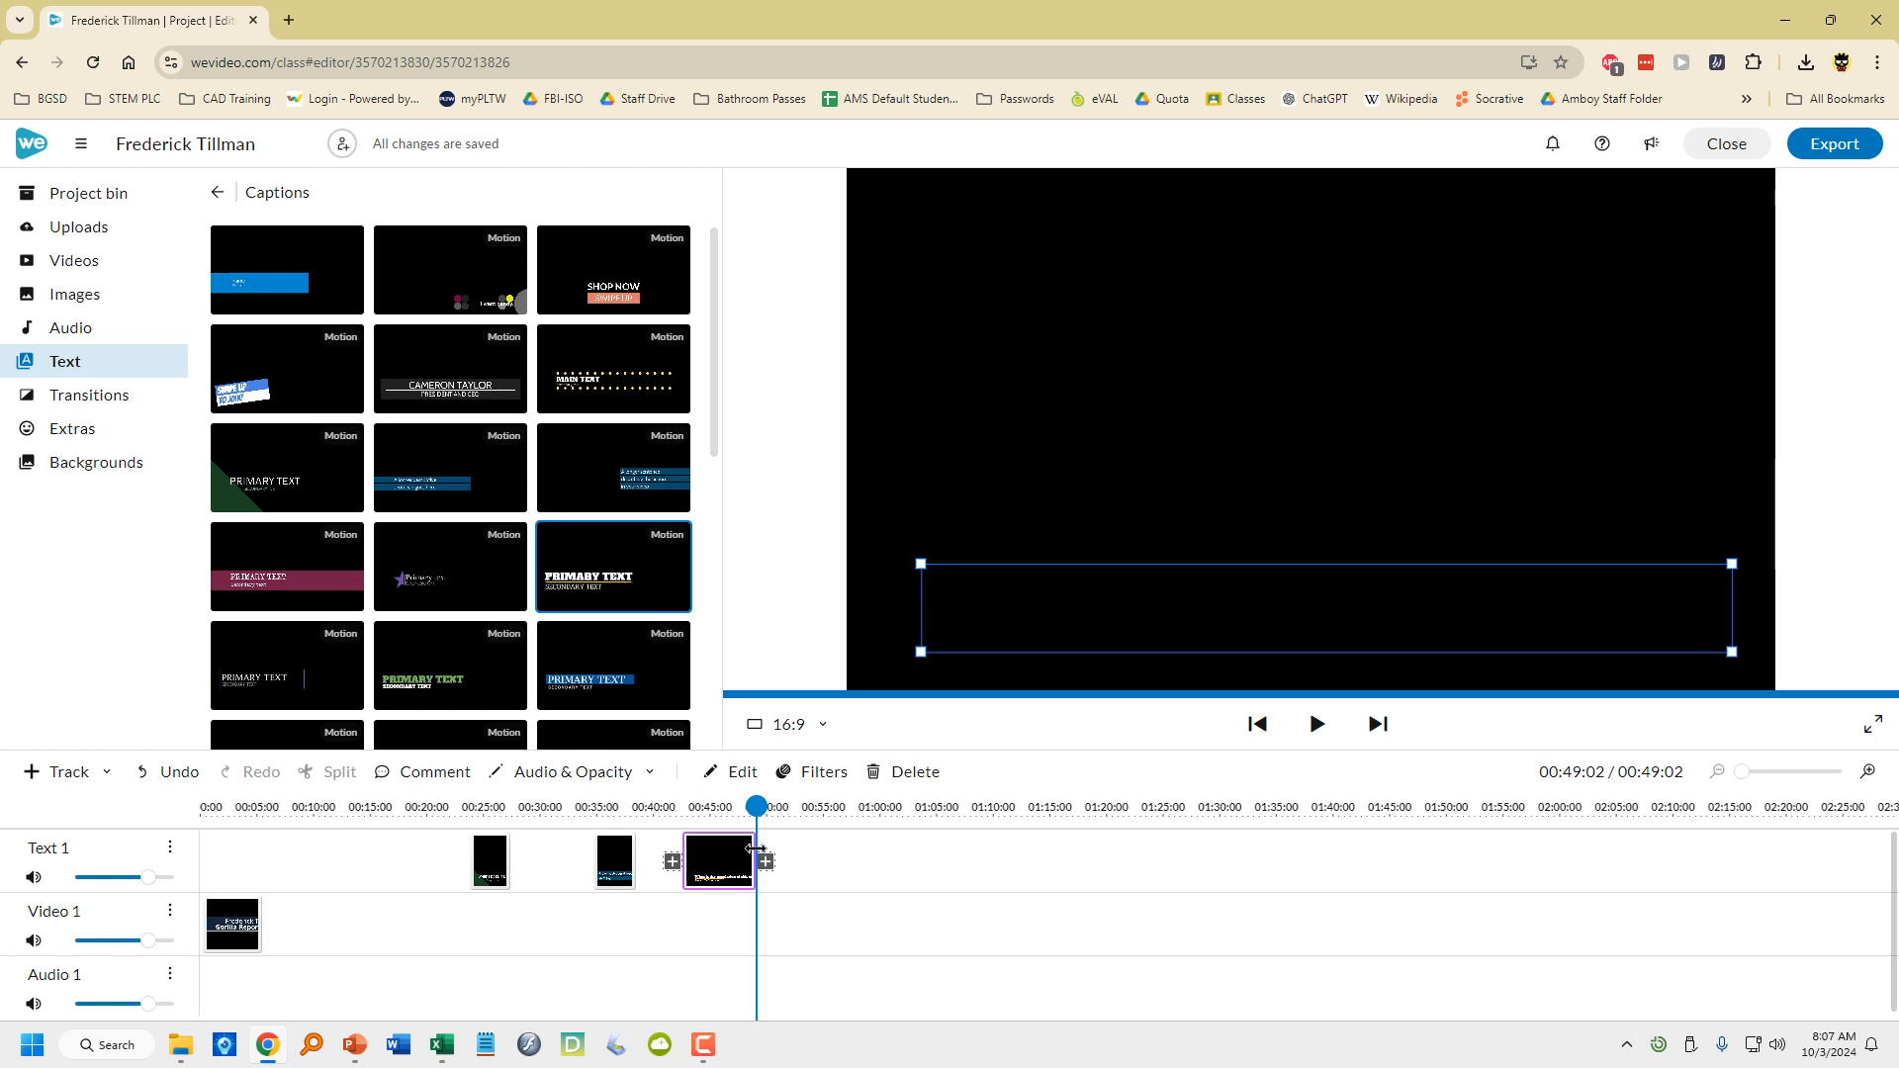
{"action": "left_click_drag", "start_coordinate": [750, 848], "coordinate": [652, 842]}
{"action": "left_click", "coordinate": [613, 861]}
{"action": "left_click", "coordinate": [500, 862]}
{"action": "left_click_drag", "start_coordinate": [505, 860], "coordinate": [520, 856]}
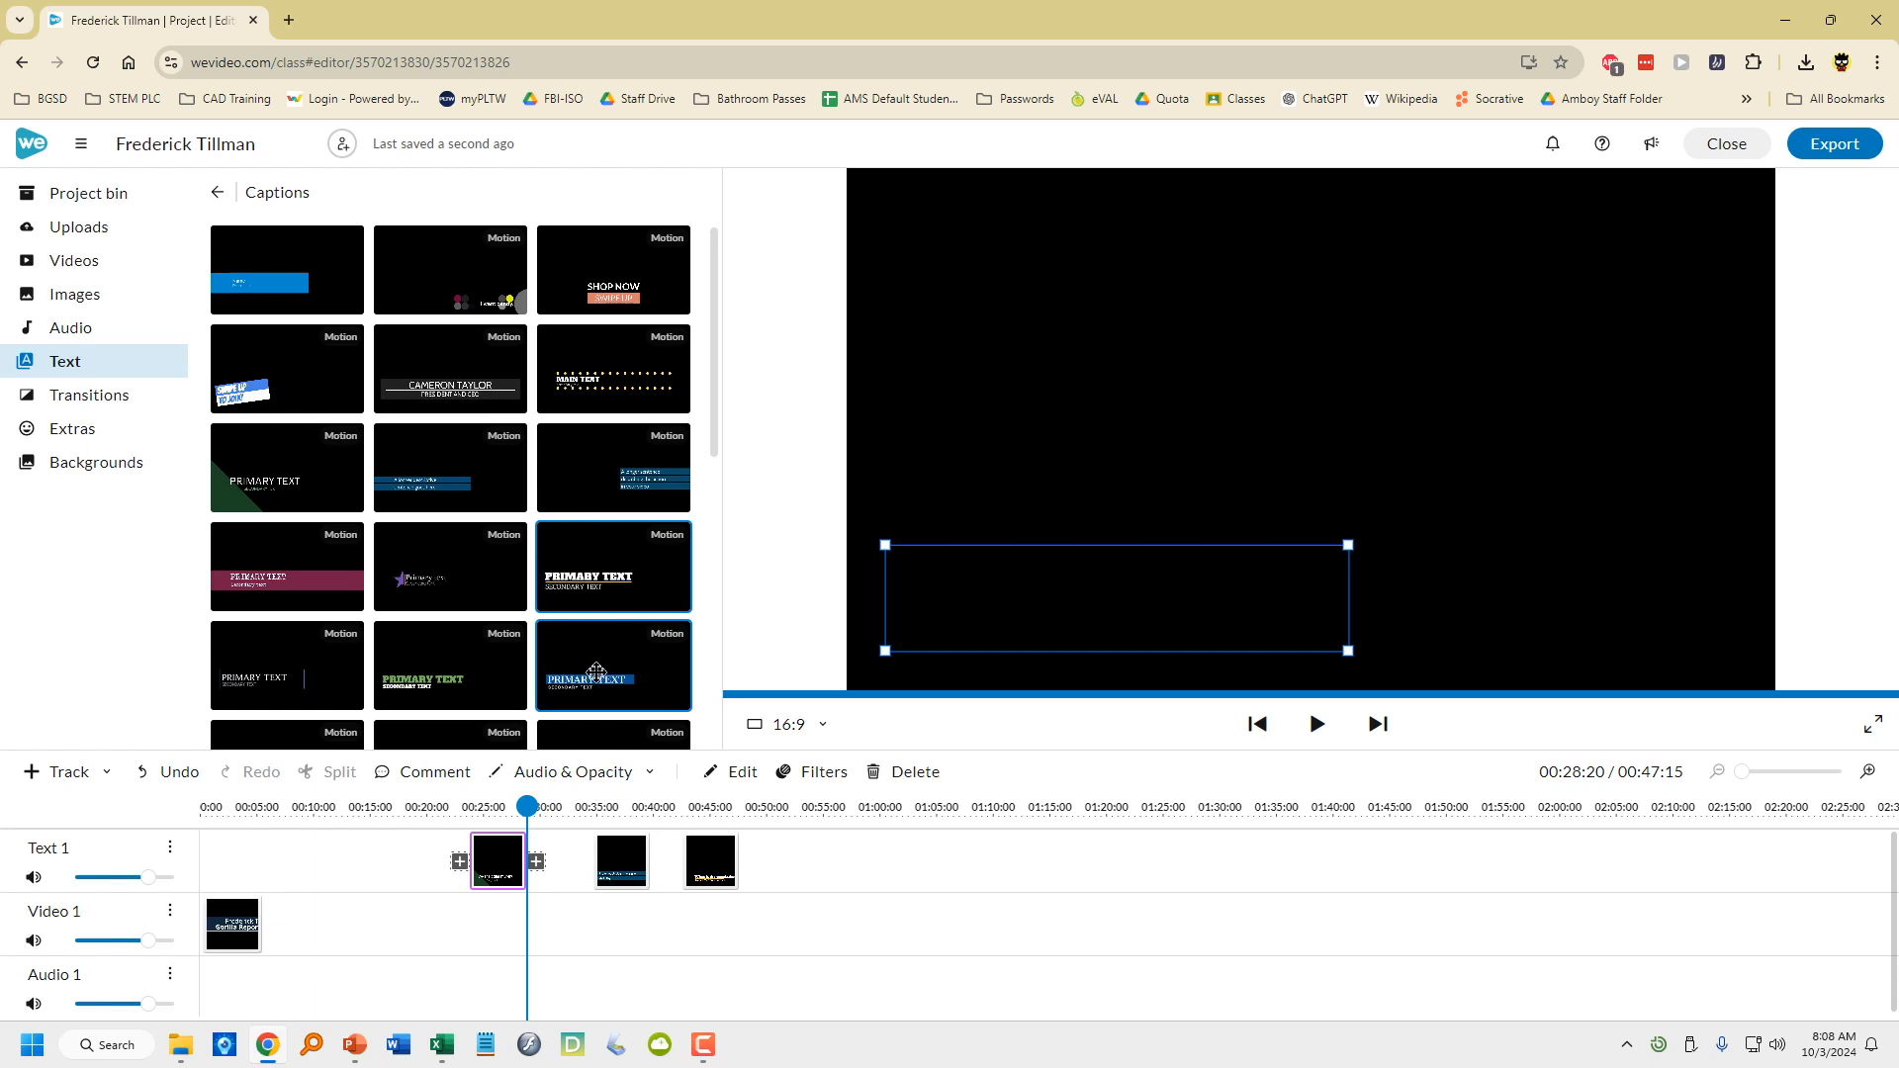
Add a green caption near 00:53: 'How tall is this animal?' / 'From 4 to 5 1/2 feet tall standing up'
{"action": "left_click_drag", "start_coordinate": [415, 692], "coordinate": [822, 863]}
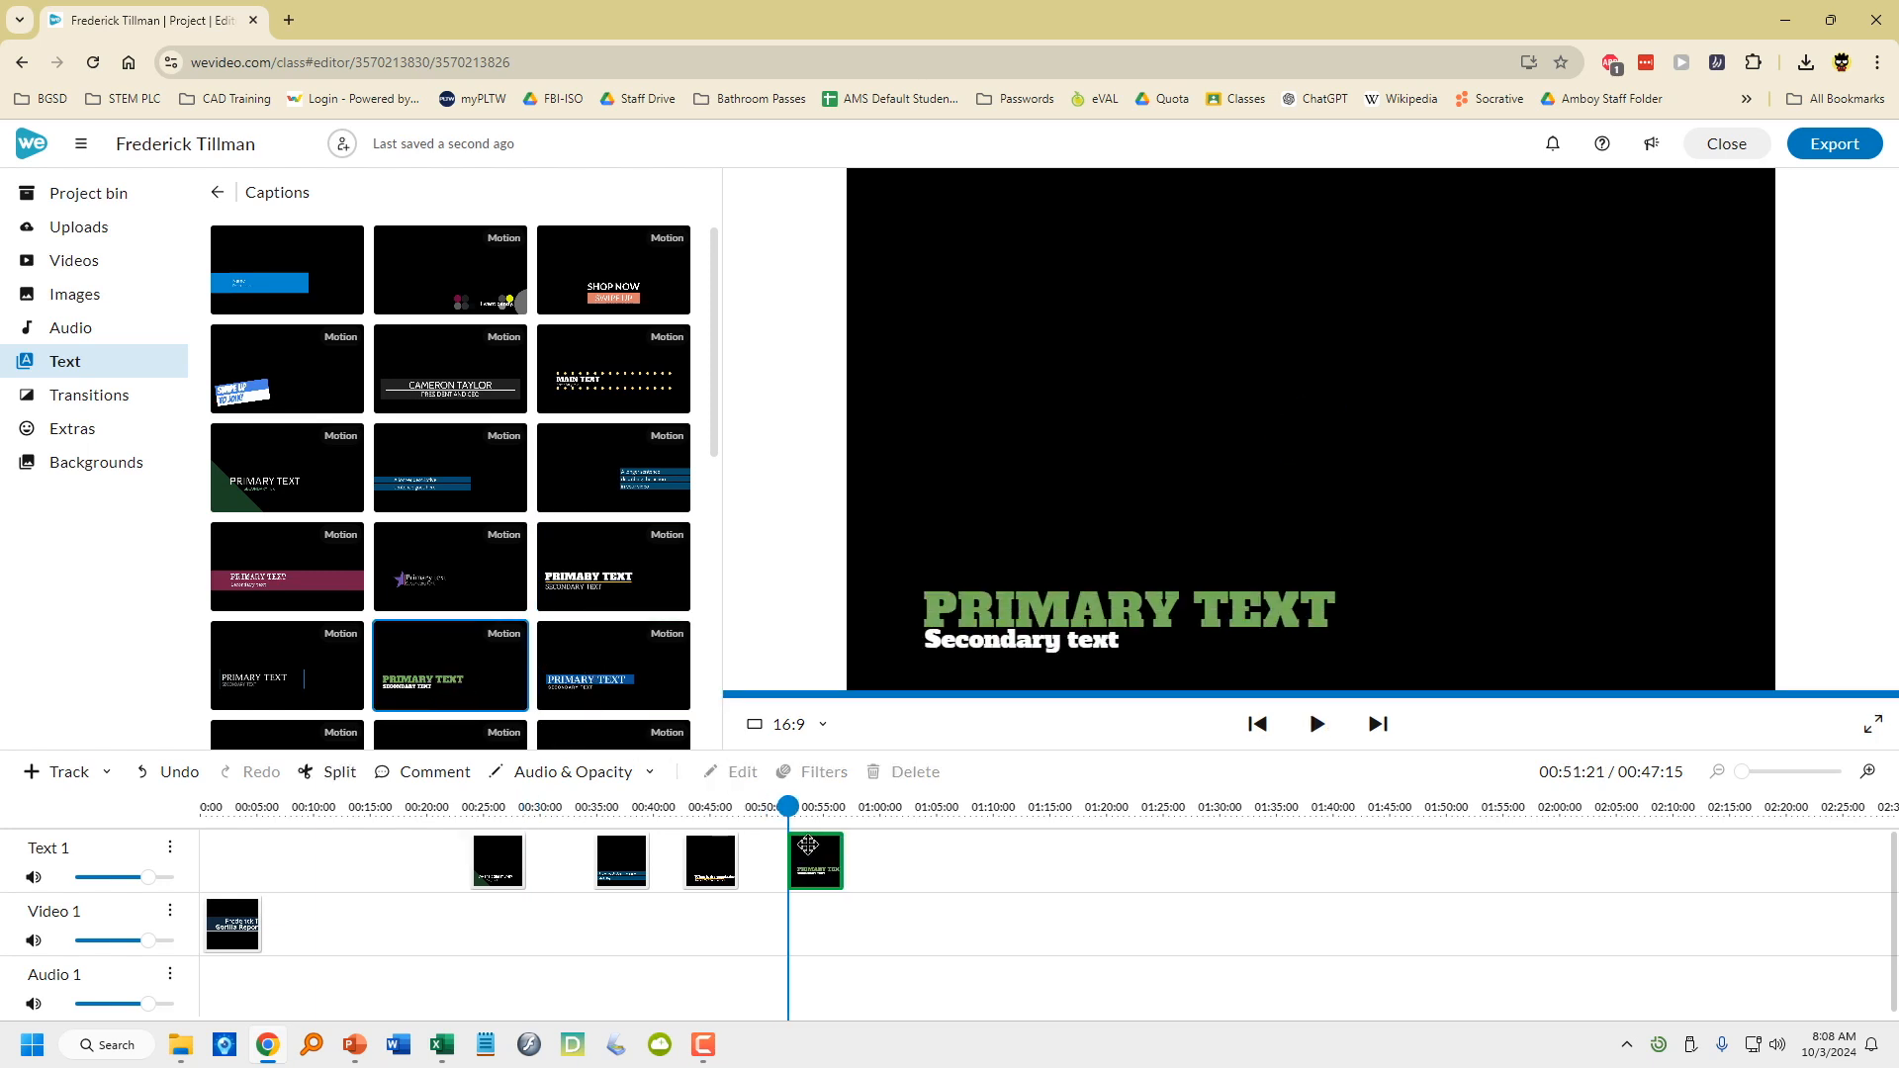
{"action": "double_click", "coordinate": [827, 870]}
{"action": "left_click", "coordinate": [262, 310]}
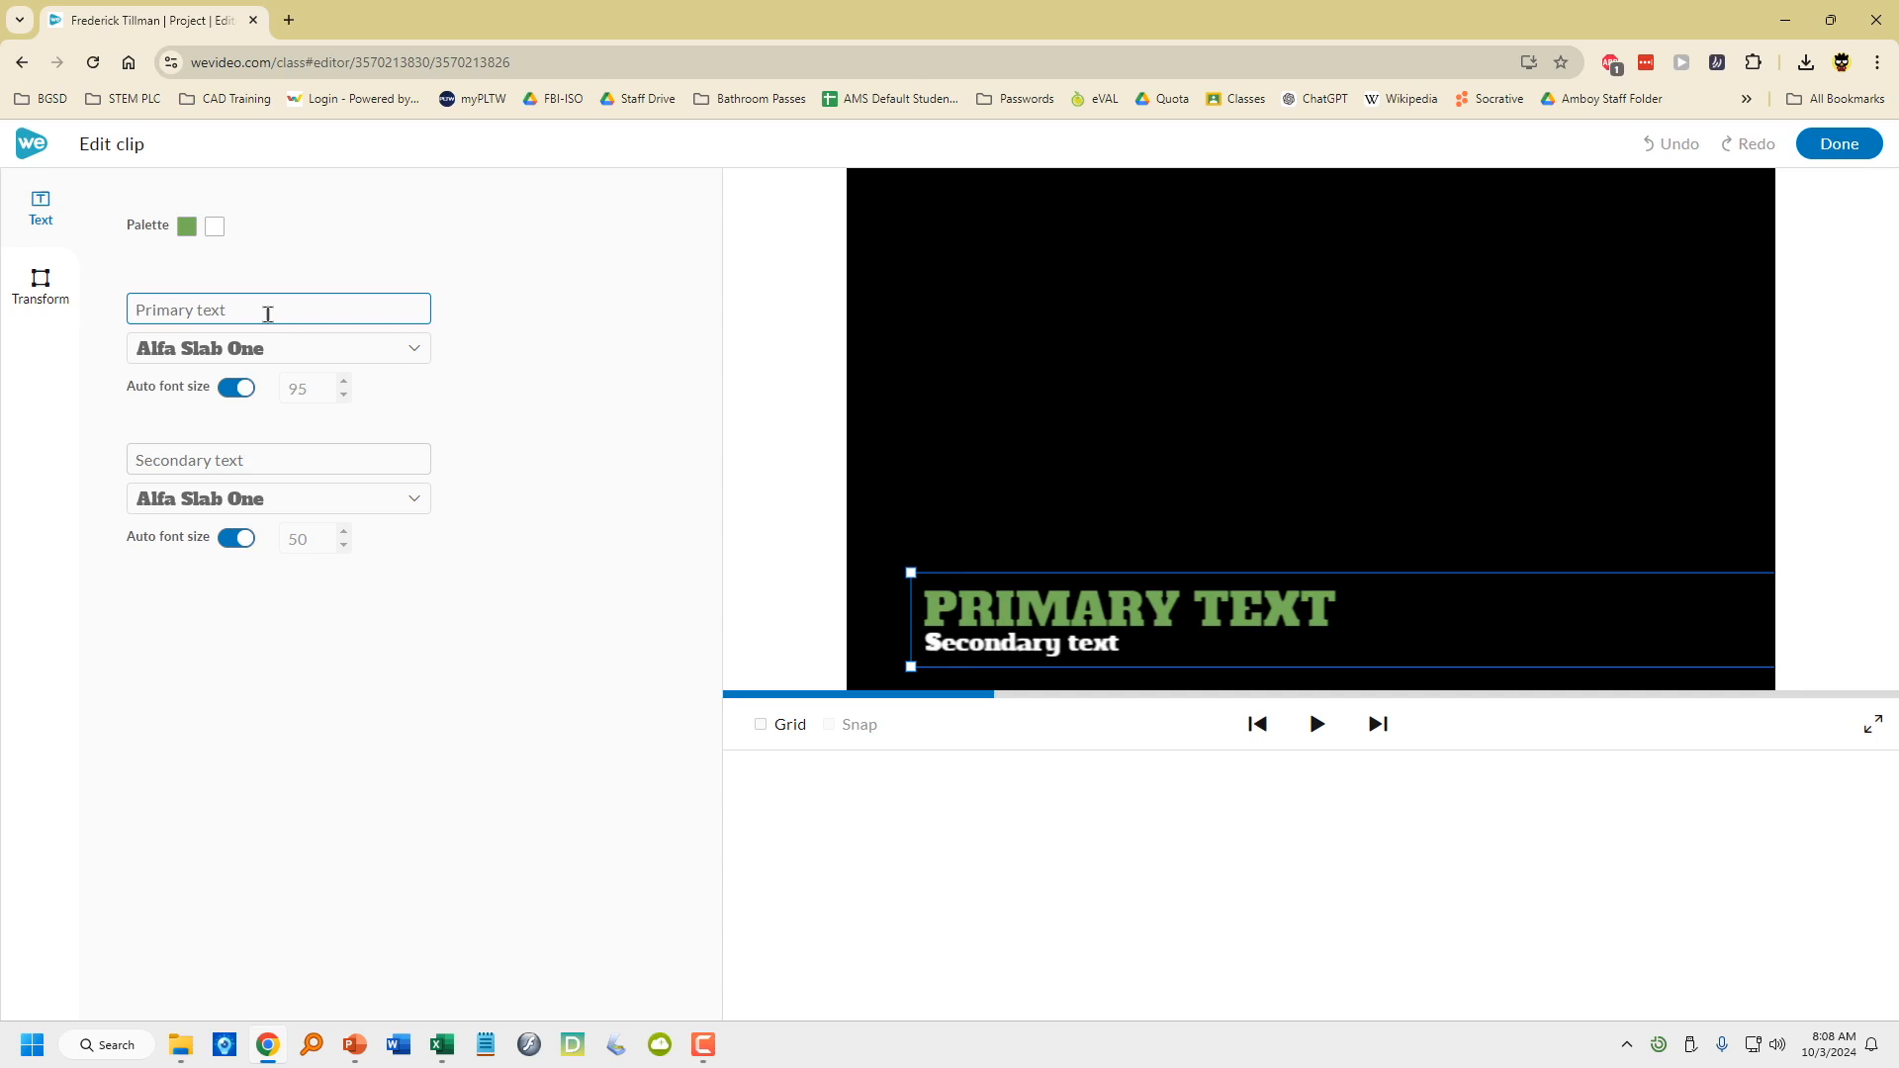
{"action": "type", "text": "How tall is "}
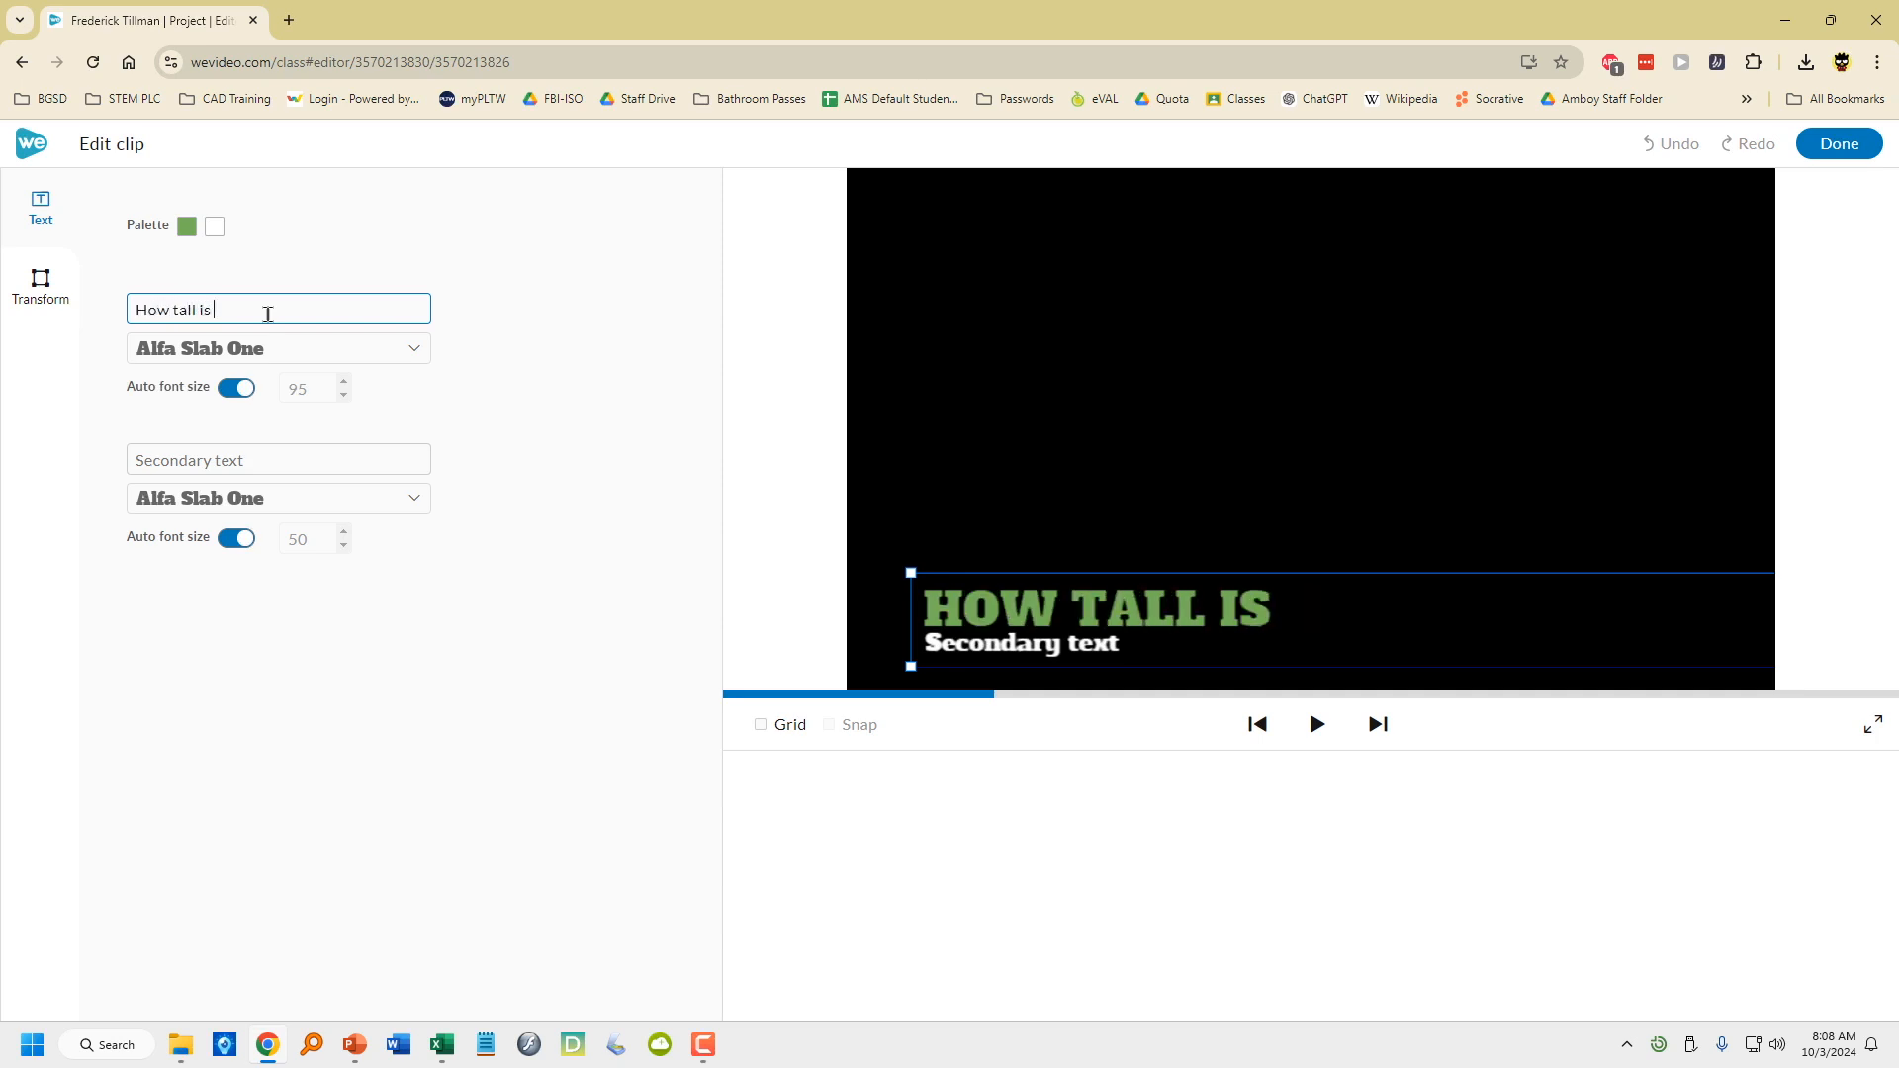
{"action": "type", "text": "thi\\s"}
{"action": "key", "text": "BackSpace"}
{"action": "type", "text": "s animal?"}
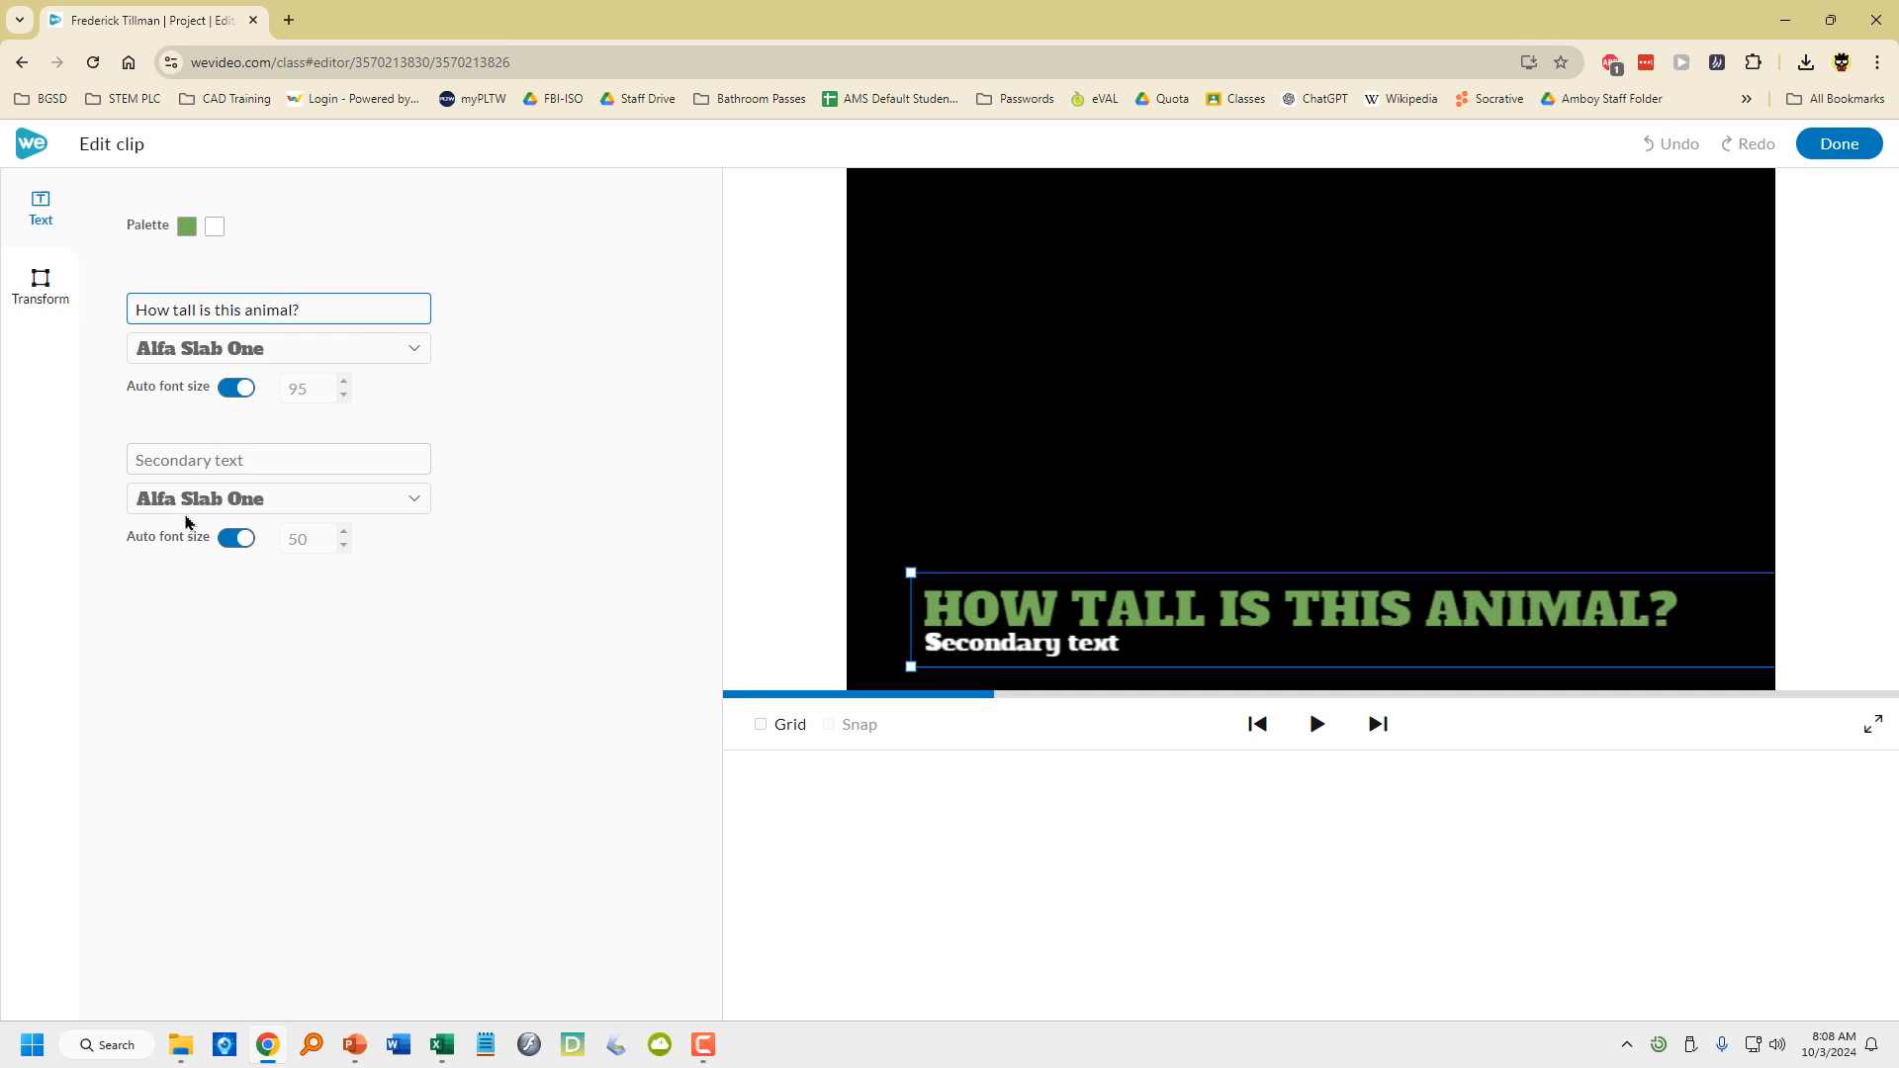
{"action": "left_click", "coordinate": [199, 470]}
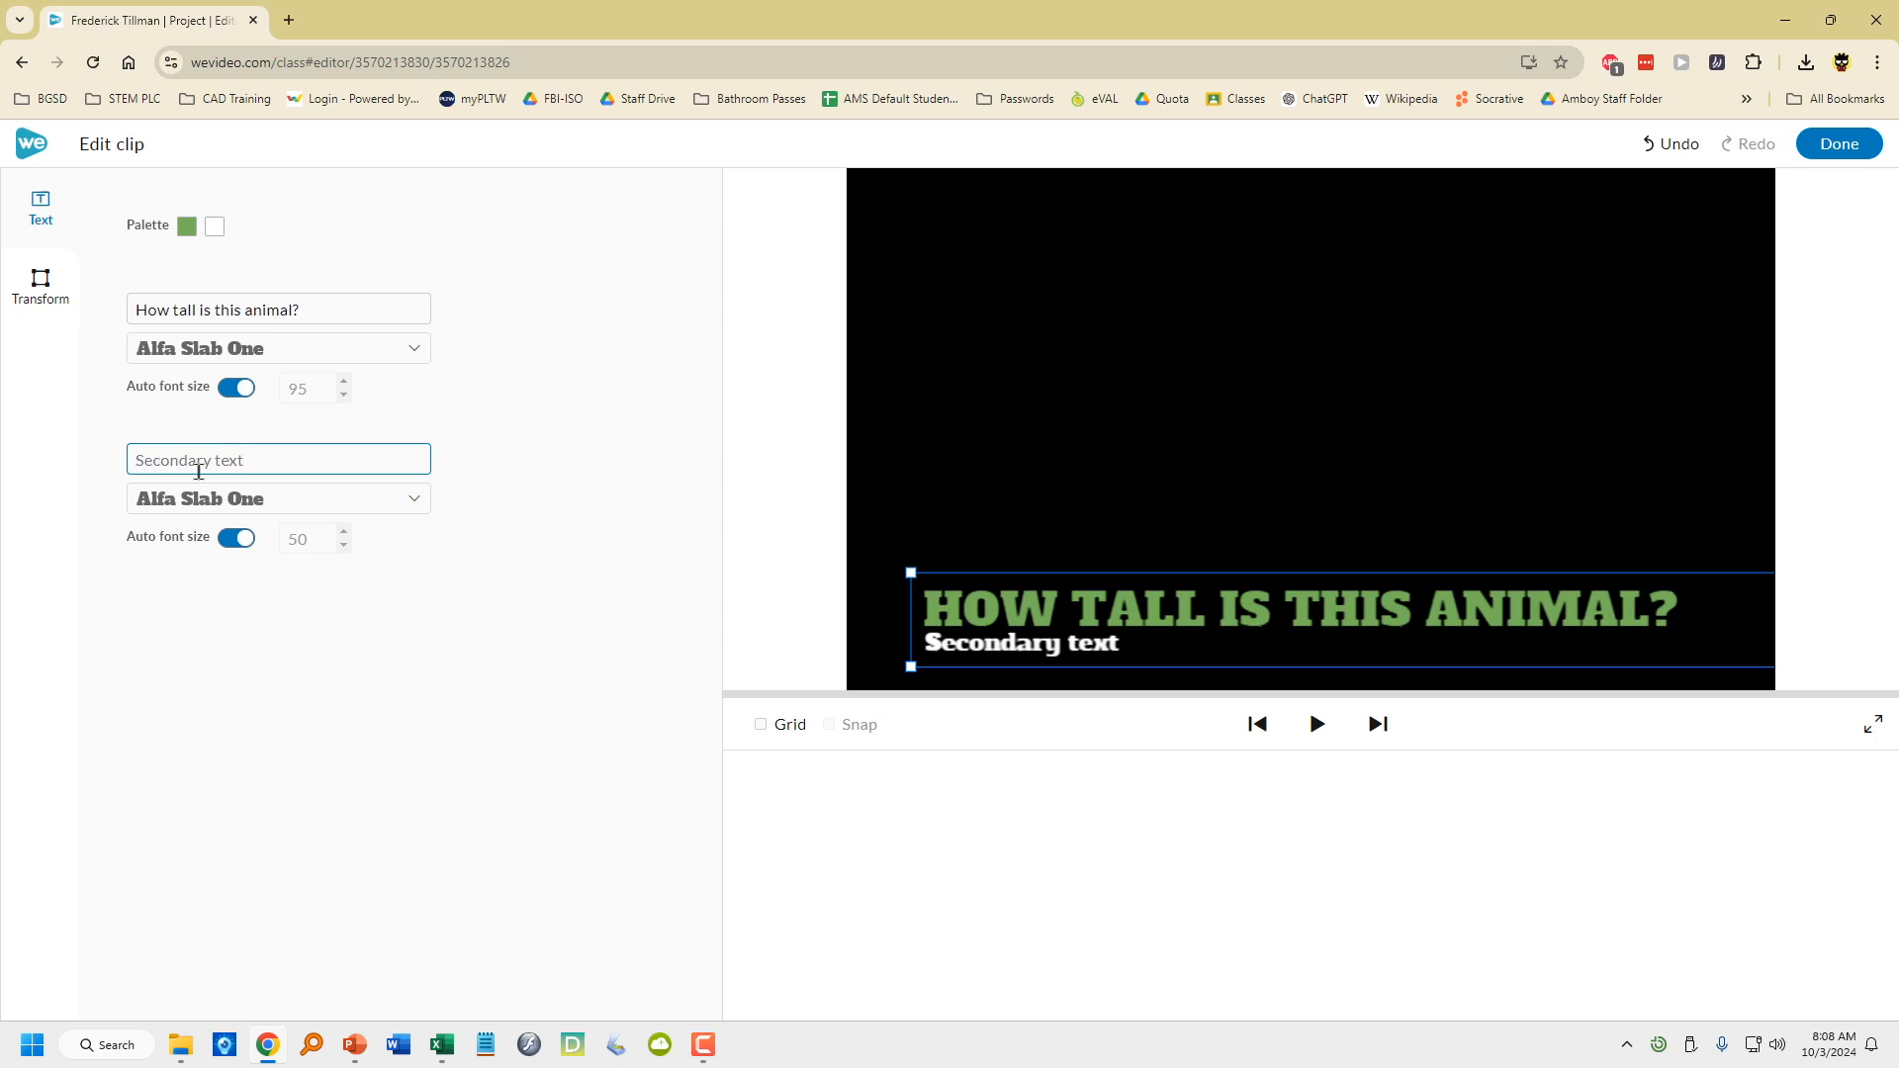
{"action": "type", "text": "From"}
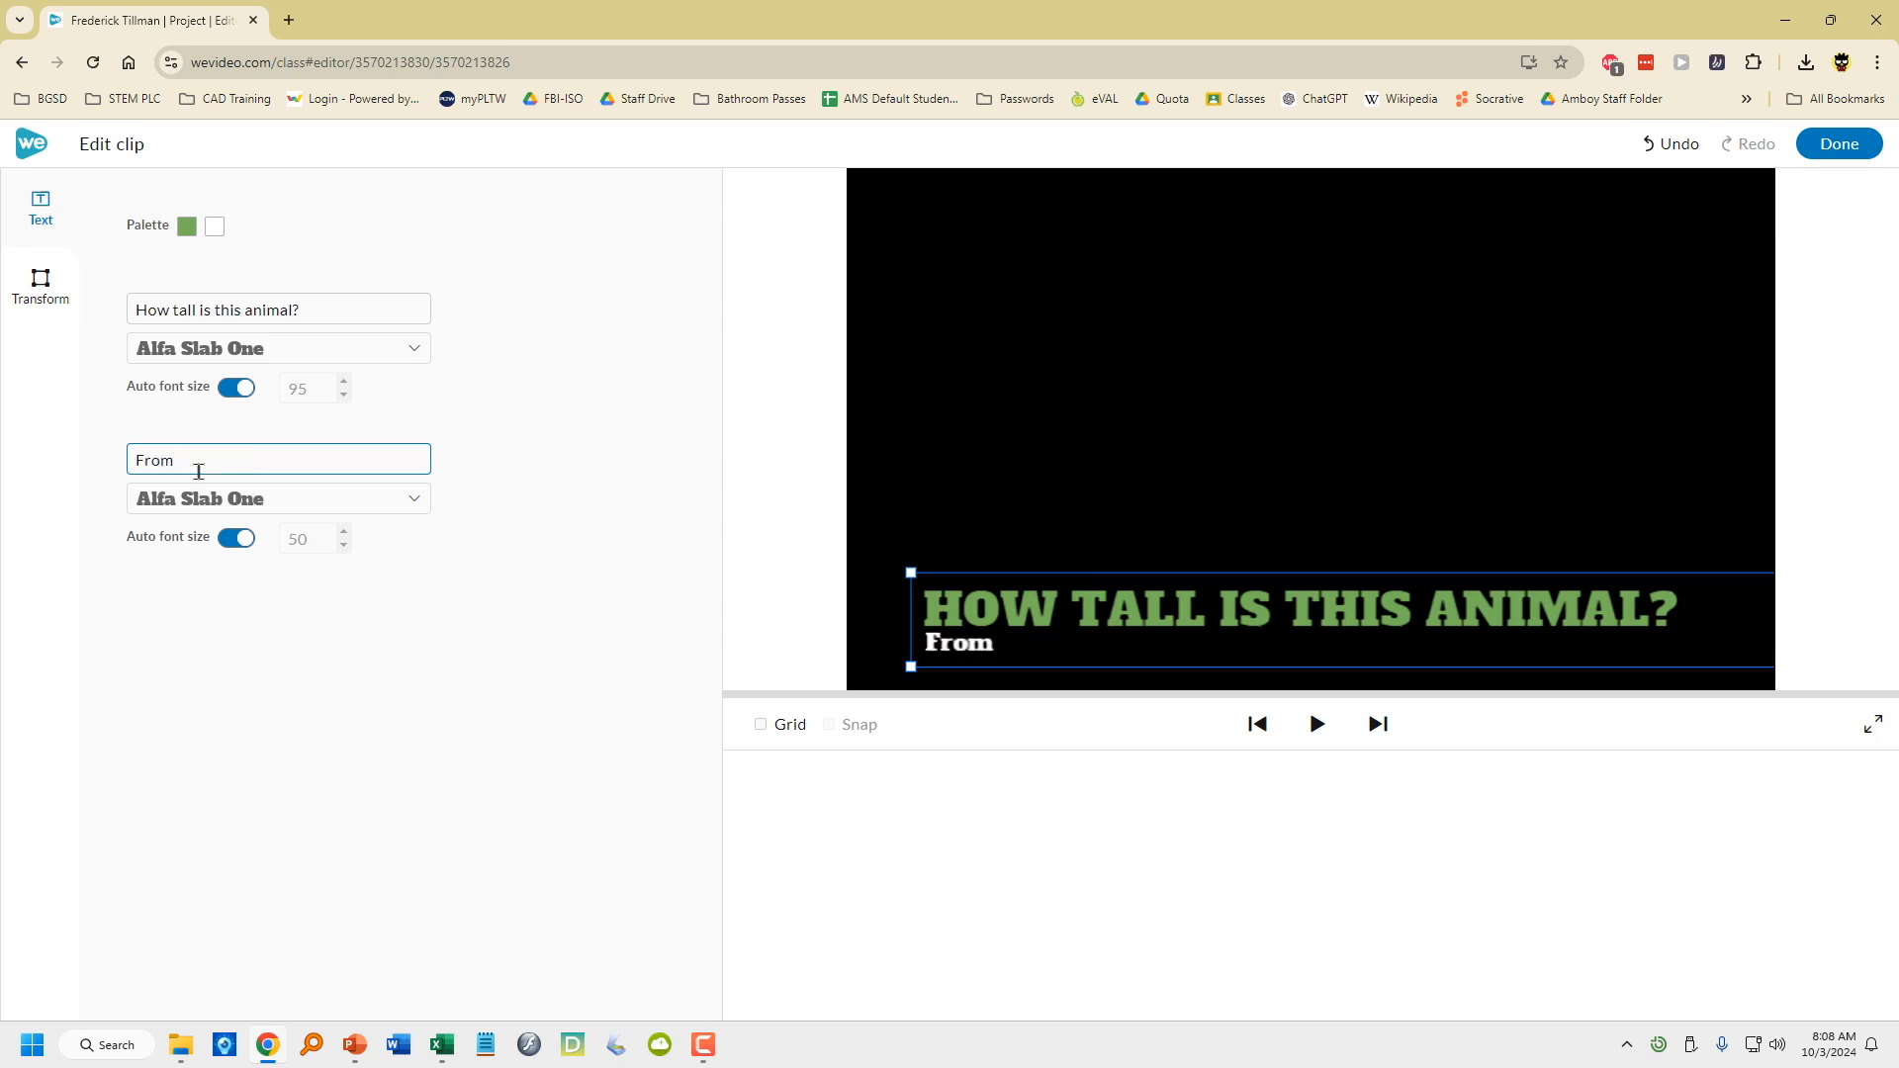
{"action": "type", "text": " 4 to 5 1/2"}
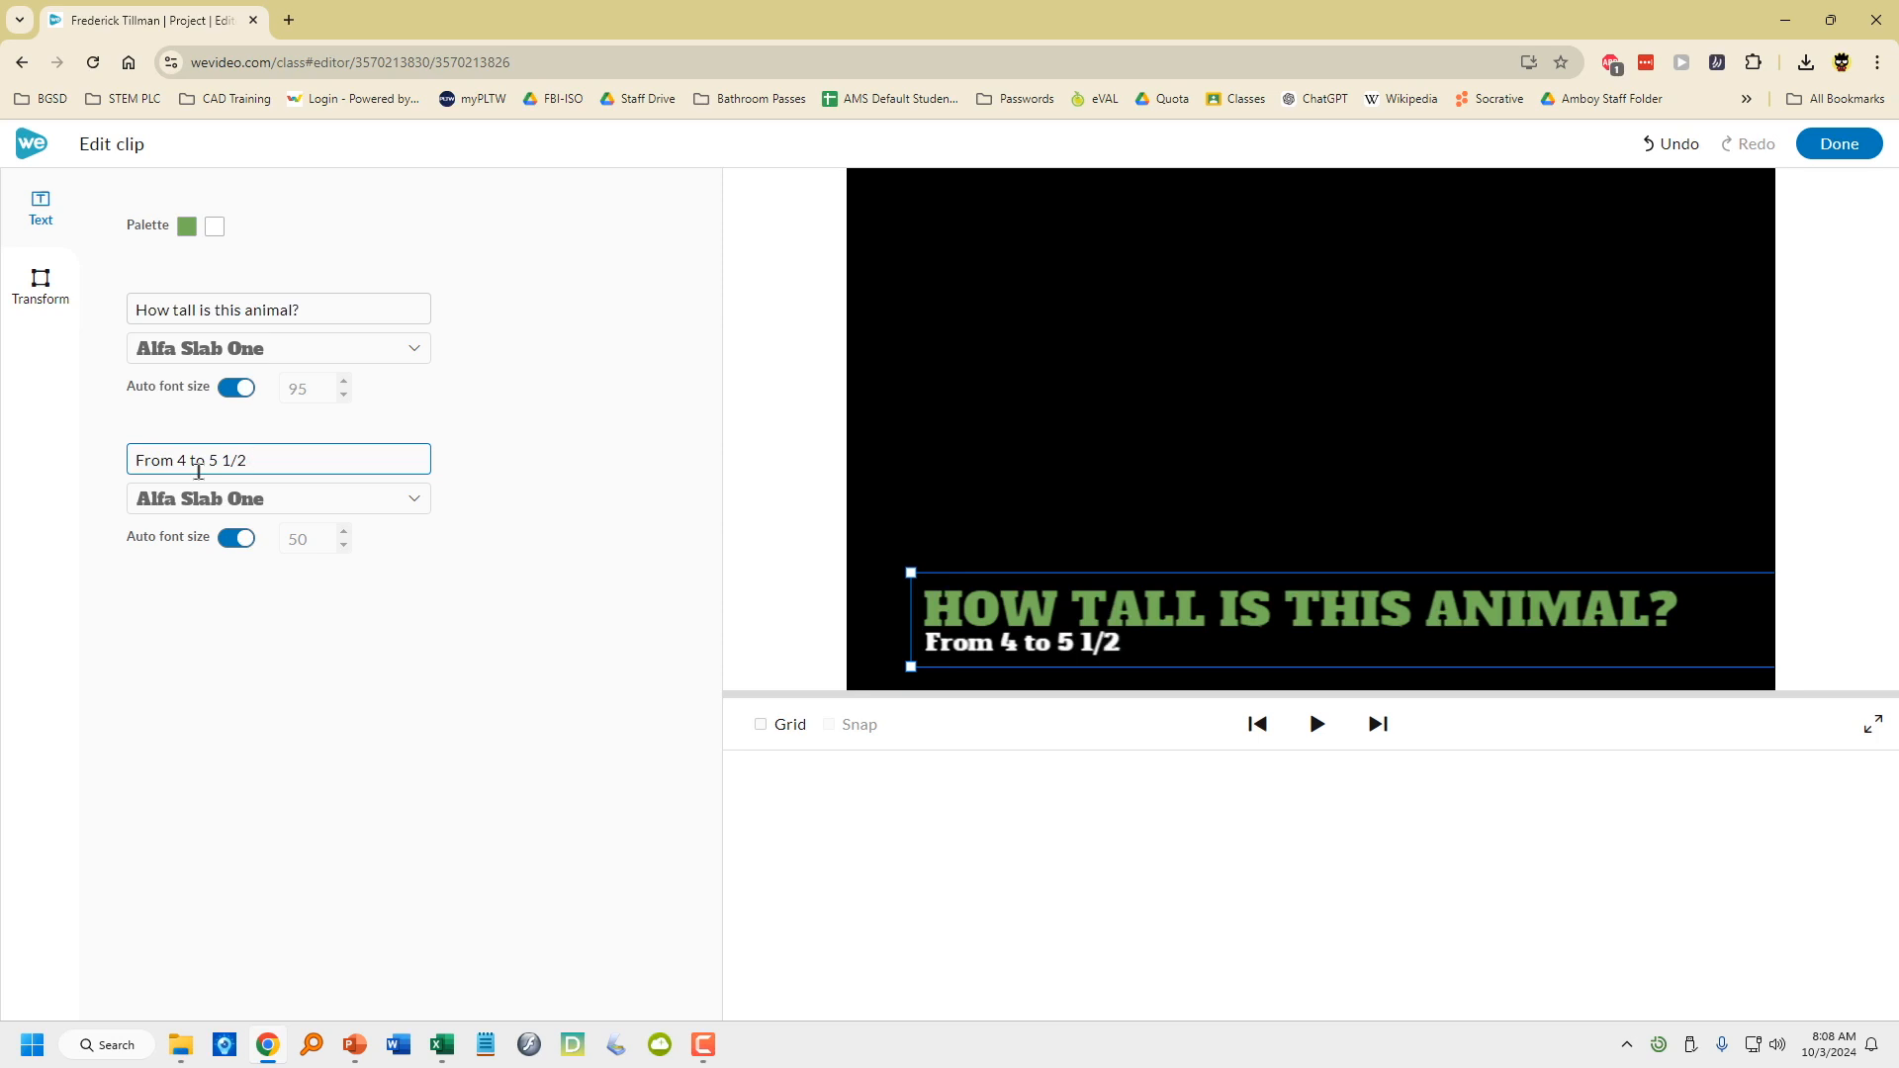
{"action": "type", "text": "feet tall "}
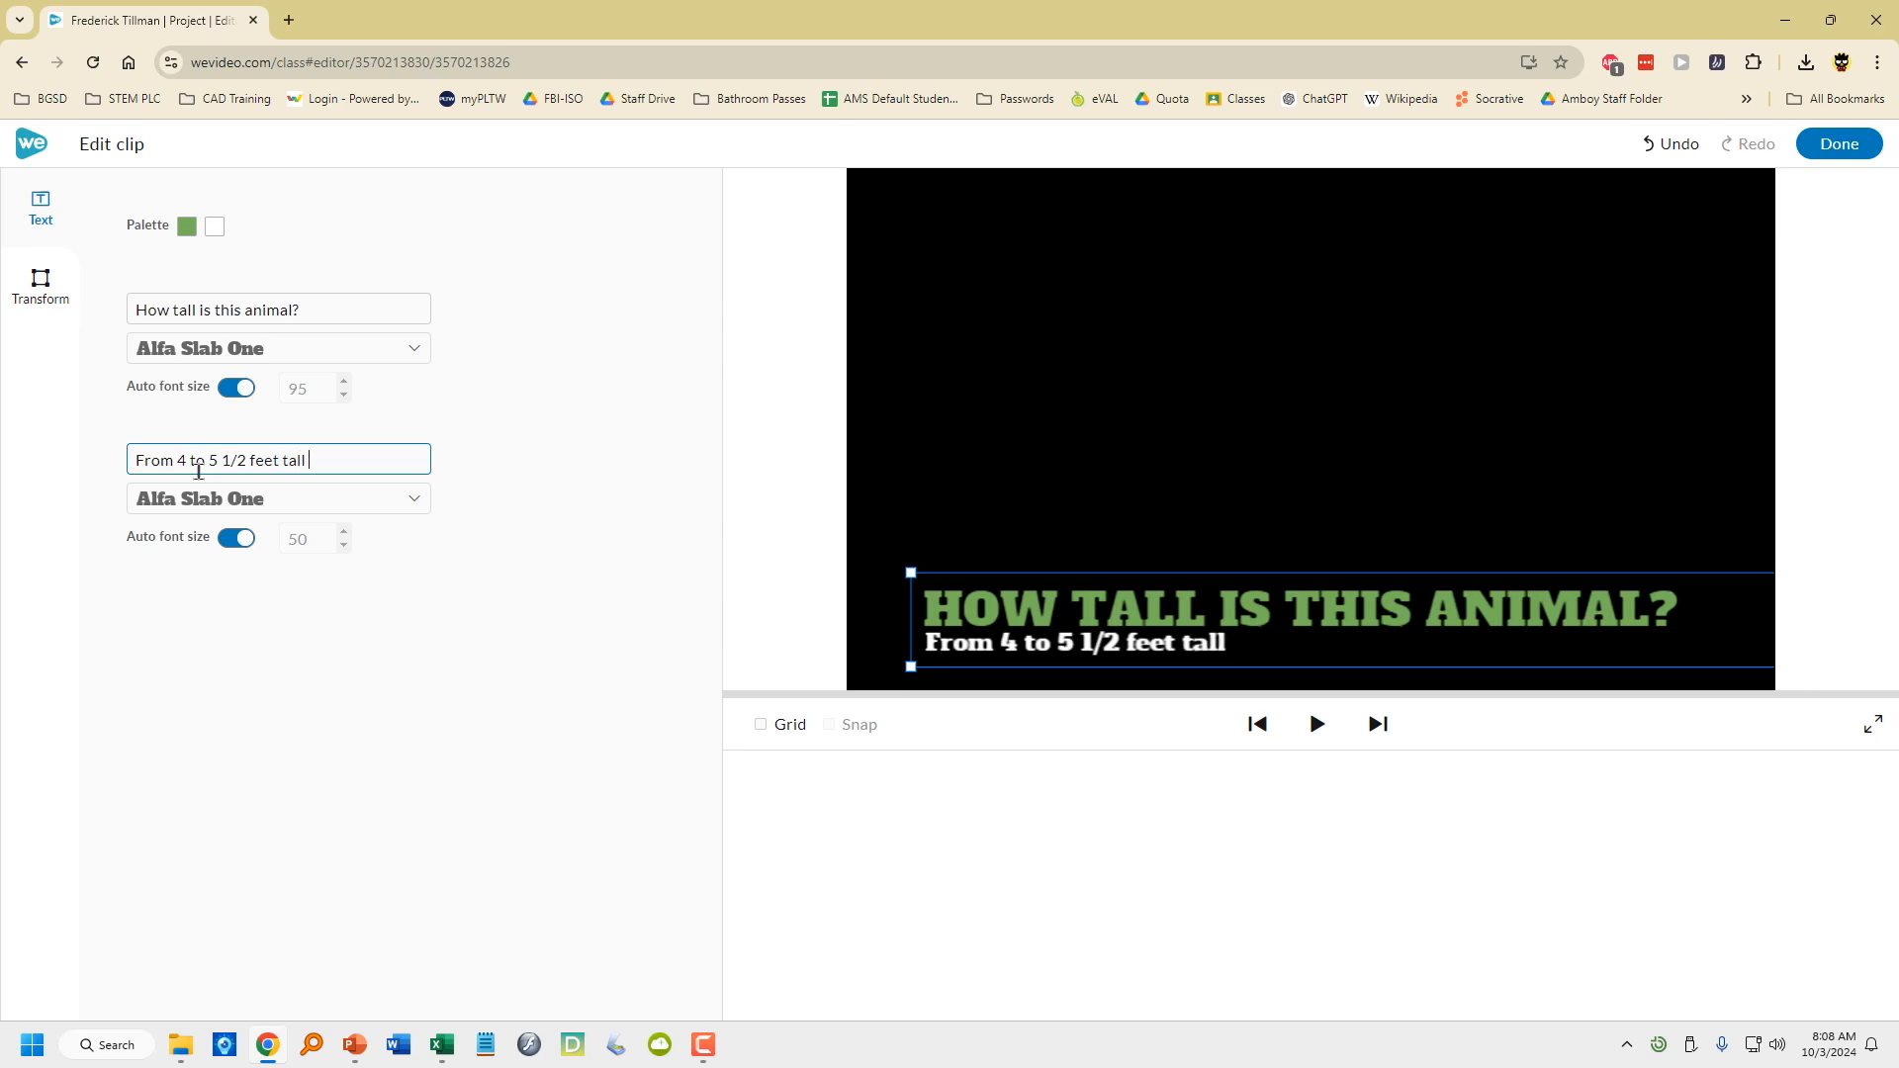
{"action": "type", "text": "standing up"}
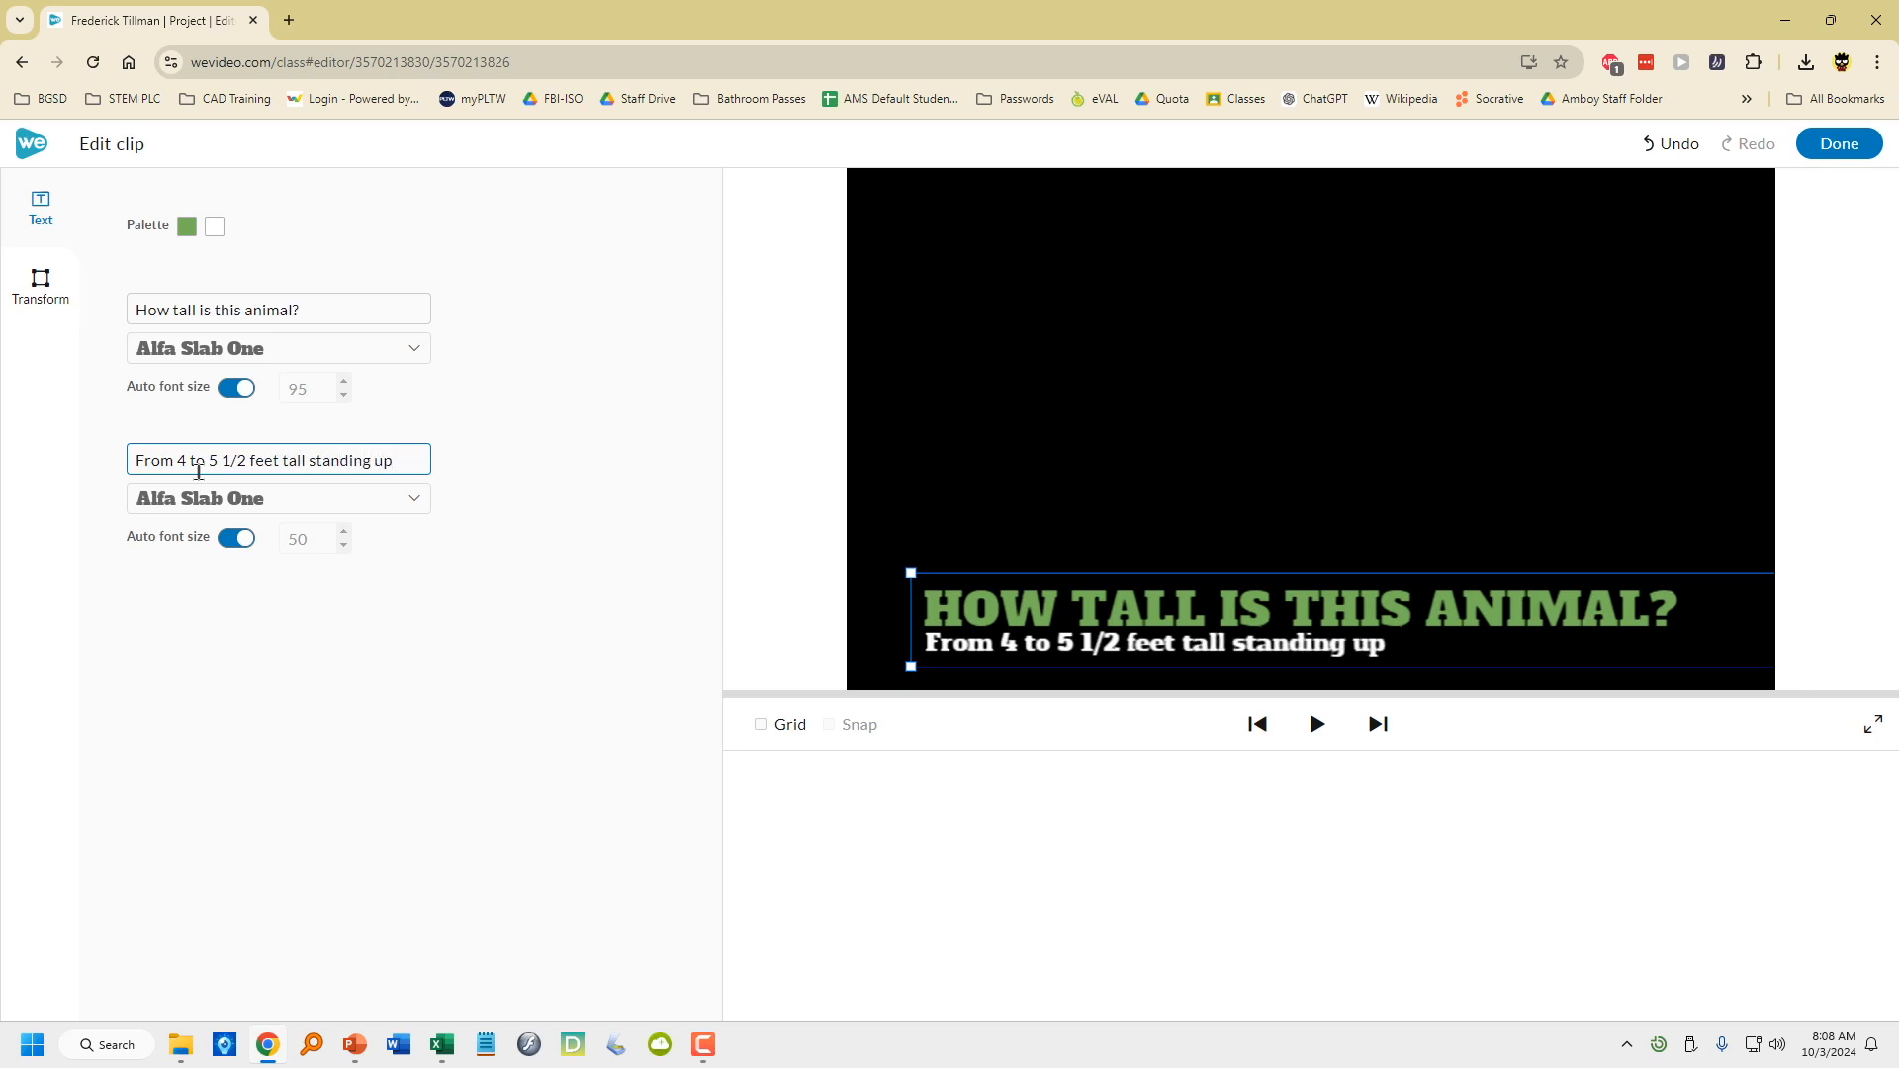
{"action": "left_click", "coordinate": [1839, 144]}
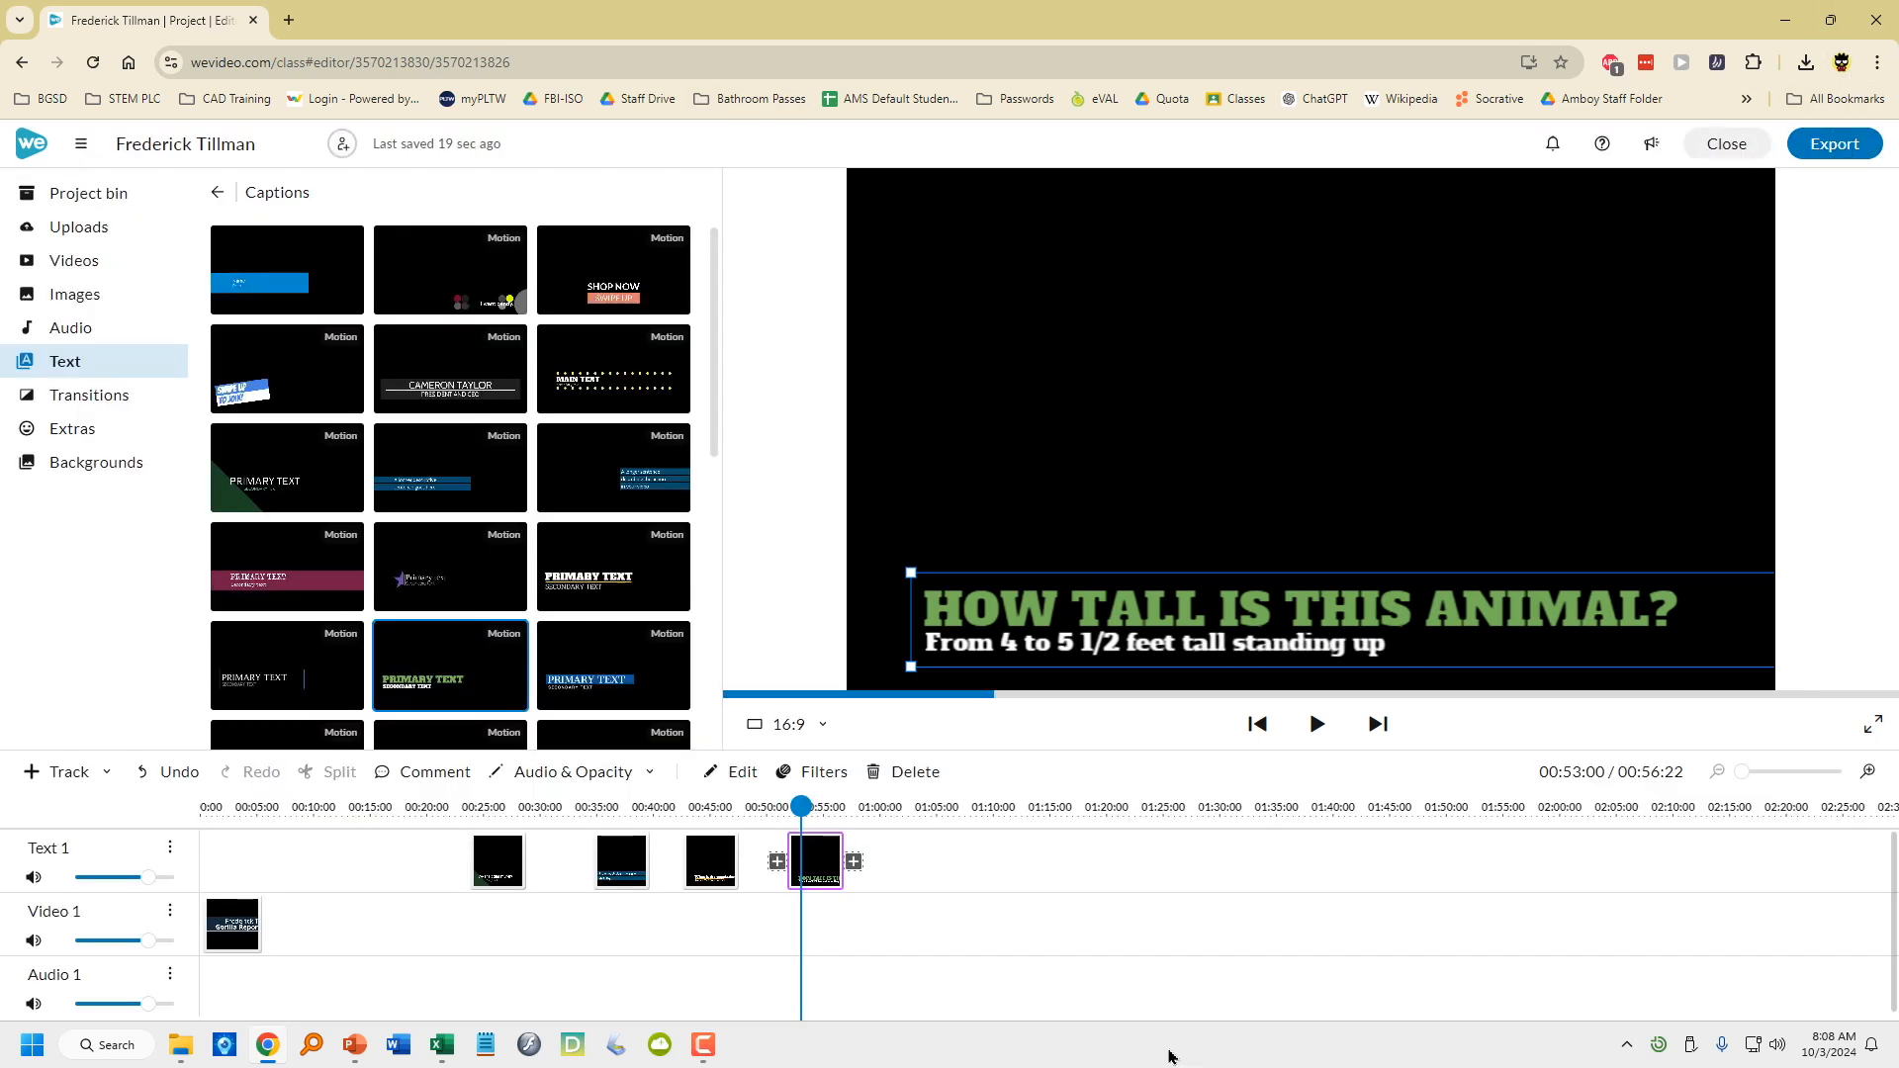
Search stock images for 'gorilla' and add three gorilla photos after the title on Video 1
{"action": "mouse_move", "coordinate": [836, 870]}
{"action": "left_mouse_down"}
{"action": "mouse_move", "coordinate": [814, 870]}
{"action": "mouse_move", "coordinate": [839, 868]}
{"action": "left_mouse_up"}
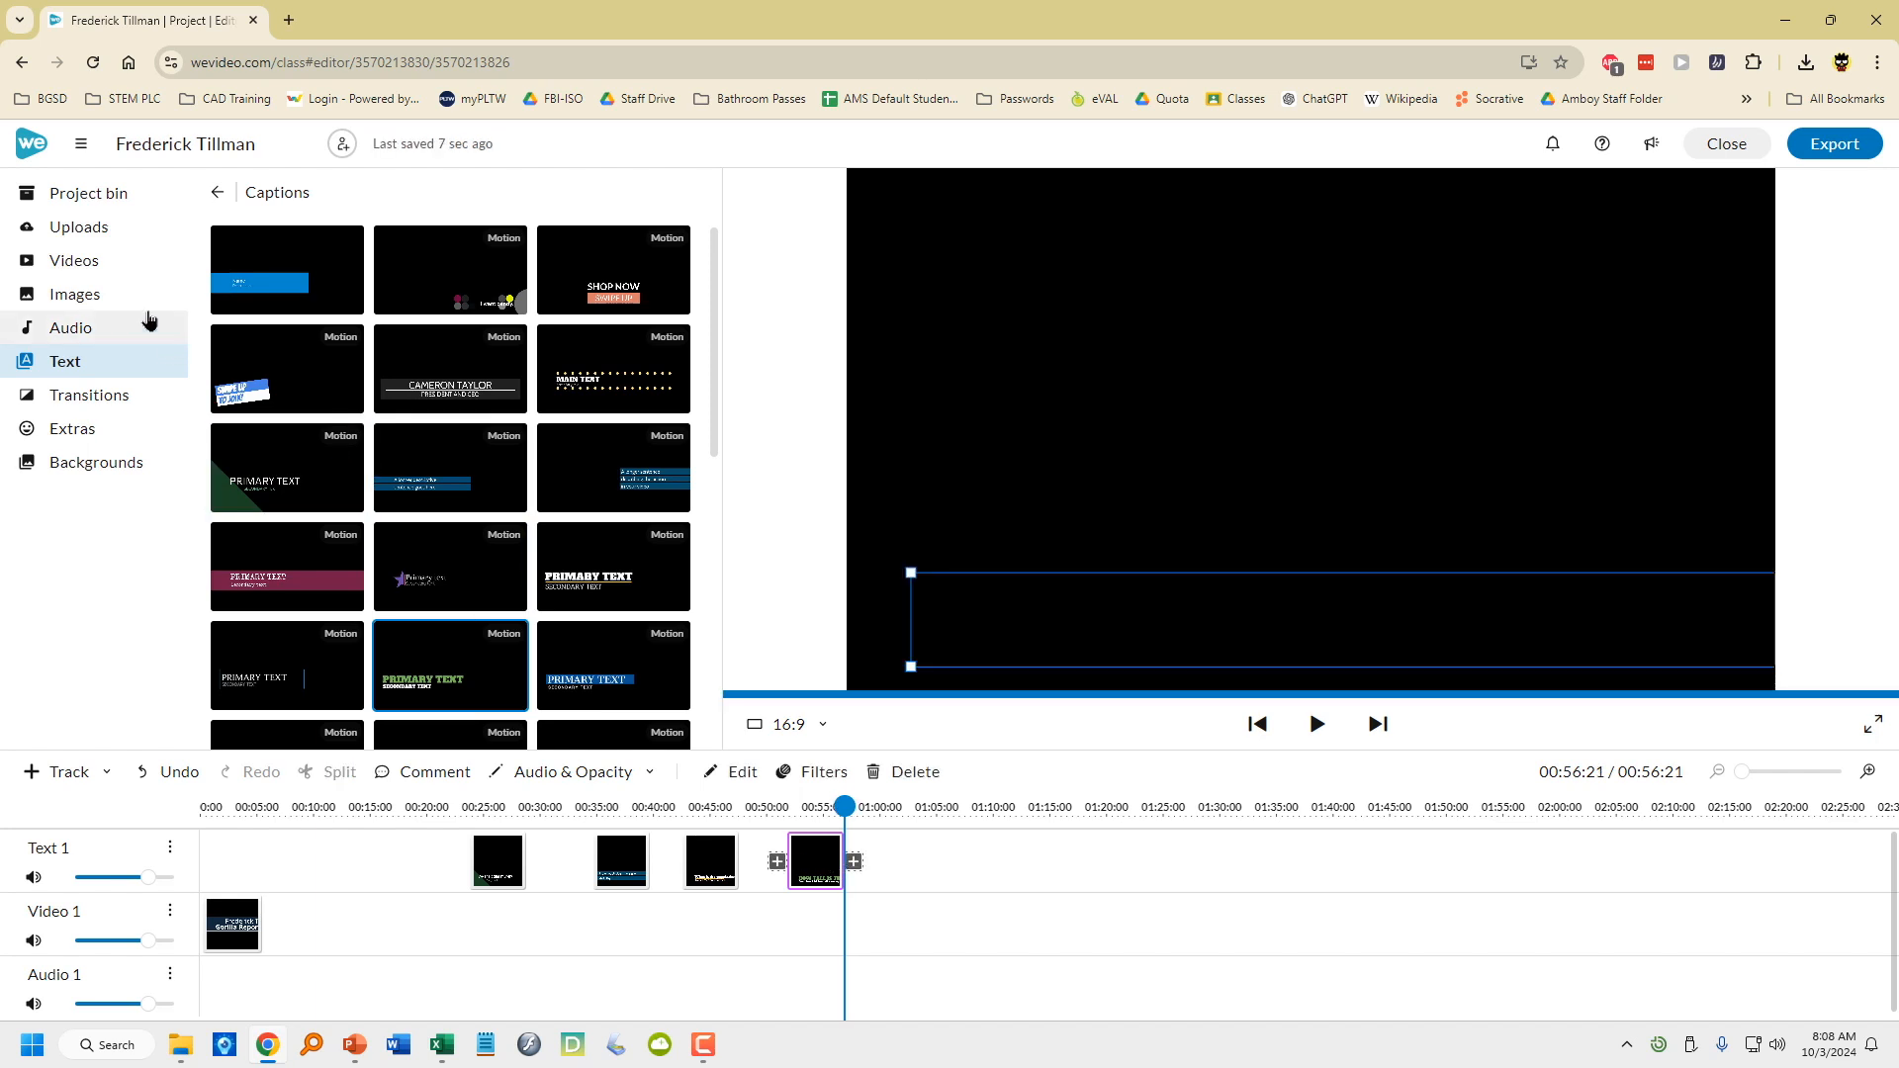
{"action": "left_click", "coordinate": [95, 297]}
{"action": "left_click", "coordinate": [602, 195]}
{"action": "type", "text": "g"}
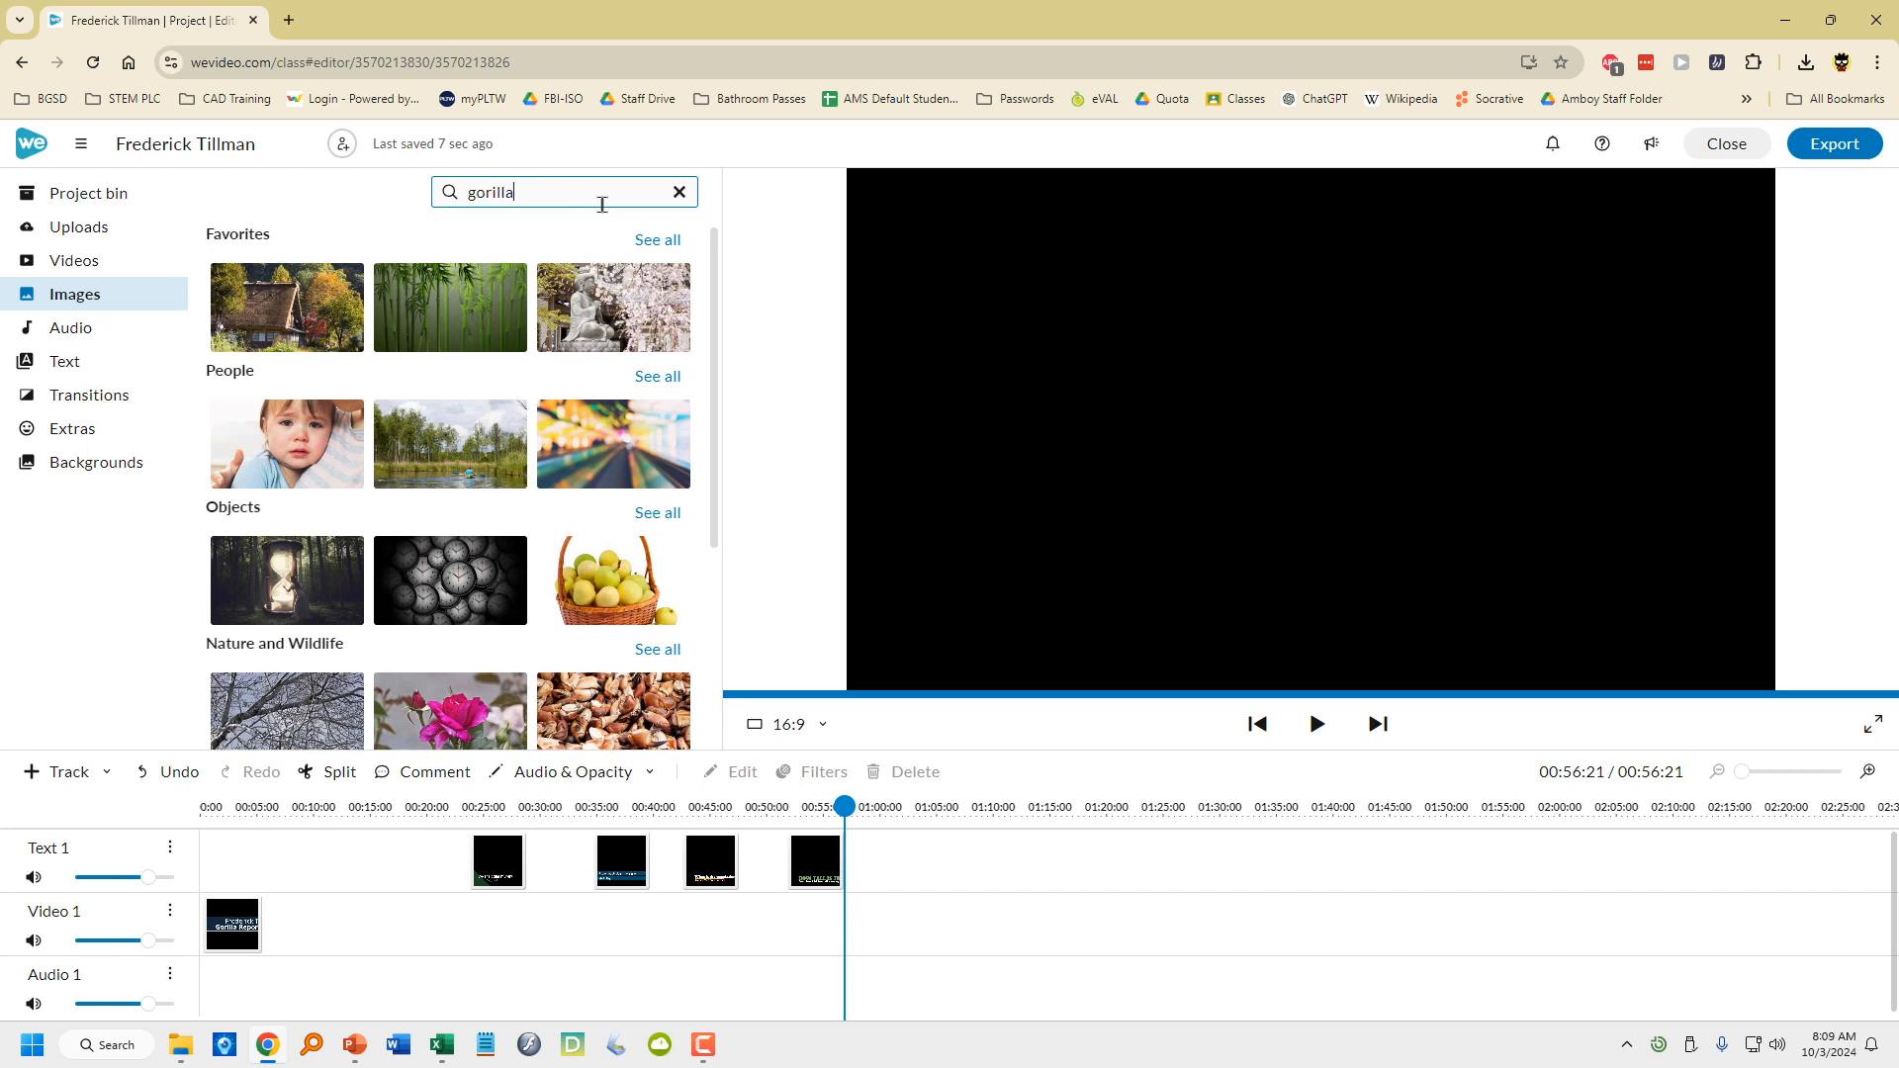
{"action": "type", "text": "orilla"}
{"action": "key", "text": "Return"}
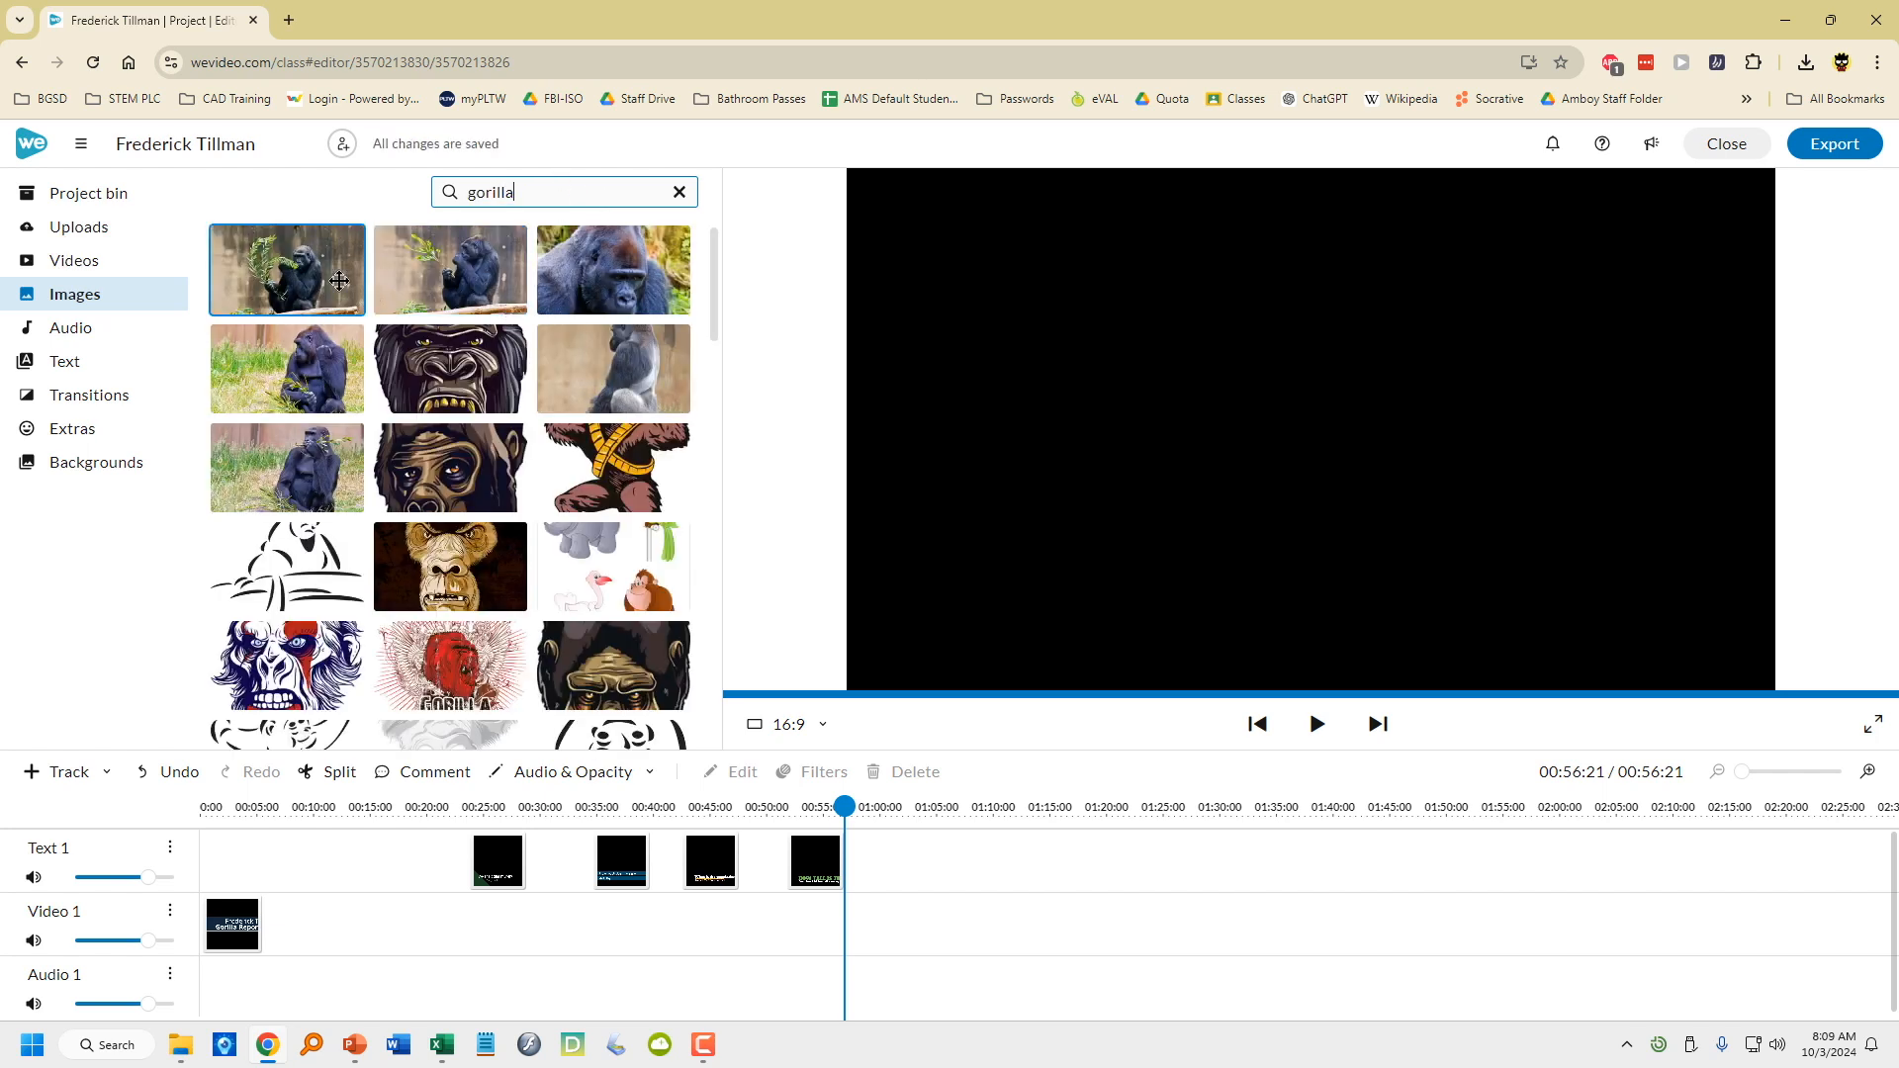
{"action": "left_click_drag", "start_coordinate": [298, 269], "coordinate": [287, 925]}
{"action": "left_click_drag", "start_coordinate": [465, 277], "coordinate": [336, 920]}
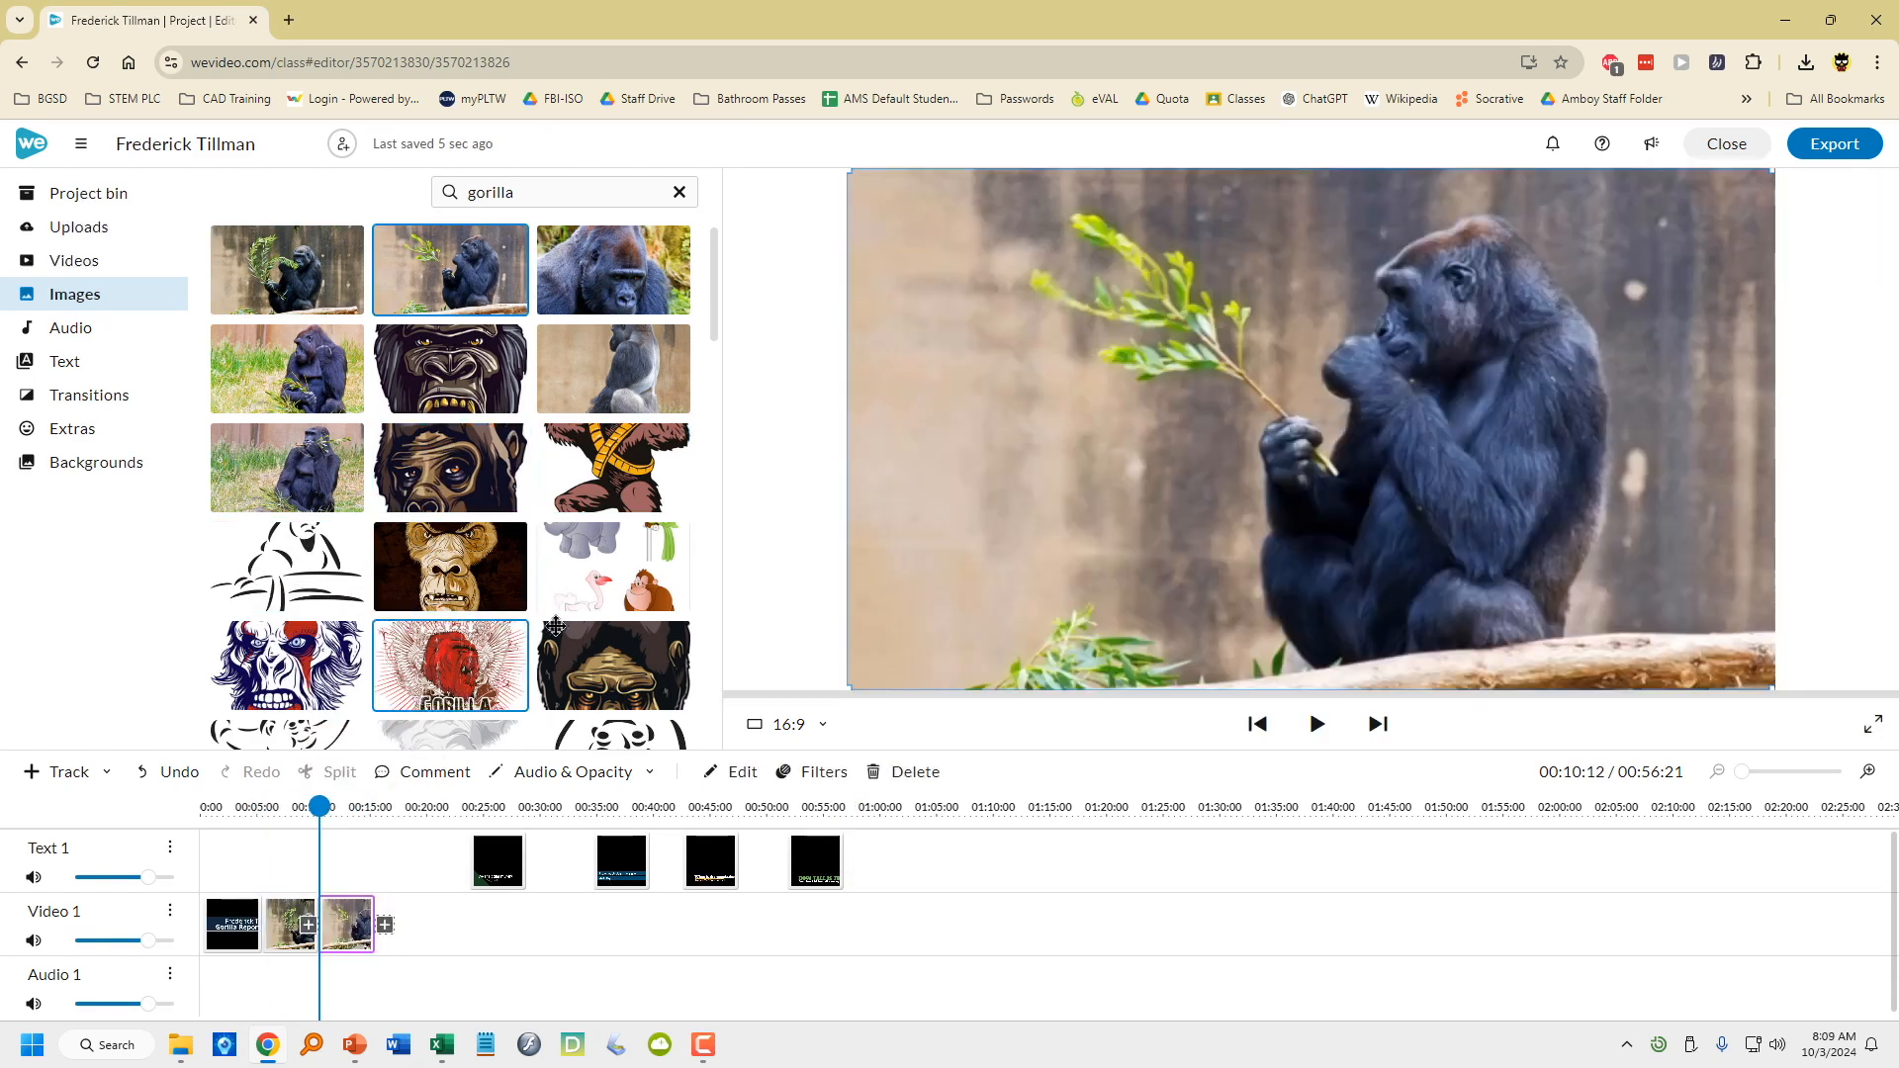
{"action": "left_click_drag", "start_coordinate": [630, 379], "coordinate": [400, 924]}
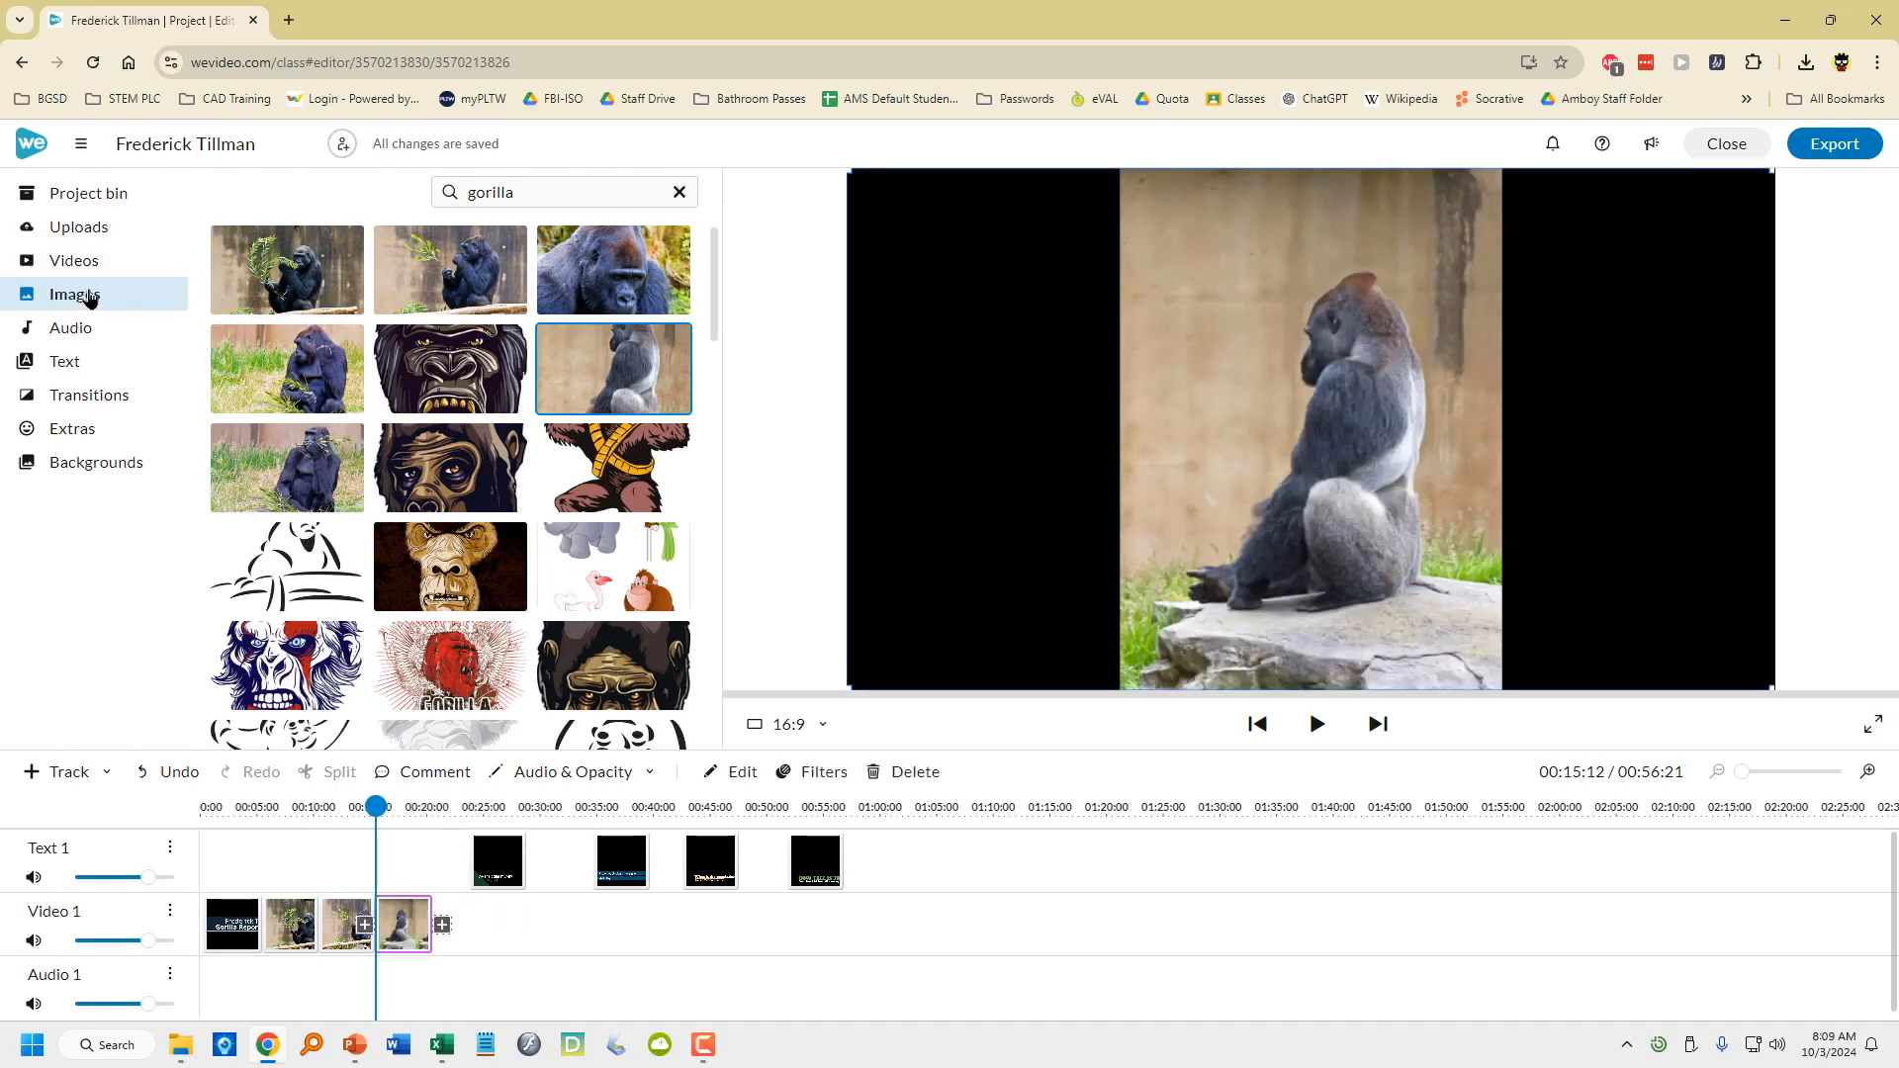
{"action": "left_click", "coordinate": [76, 260]}
Search stock videos for 'gorilla' and insert the 00:13 clip onto Video 1, pushing later clips right
{"action": "left_click", "coordinate": [609, 188]}
{"action": "type", "text": "gorilla"}
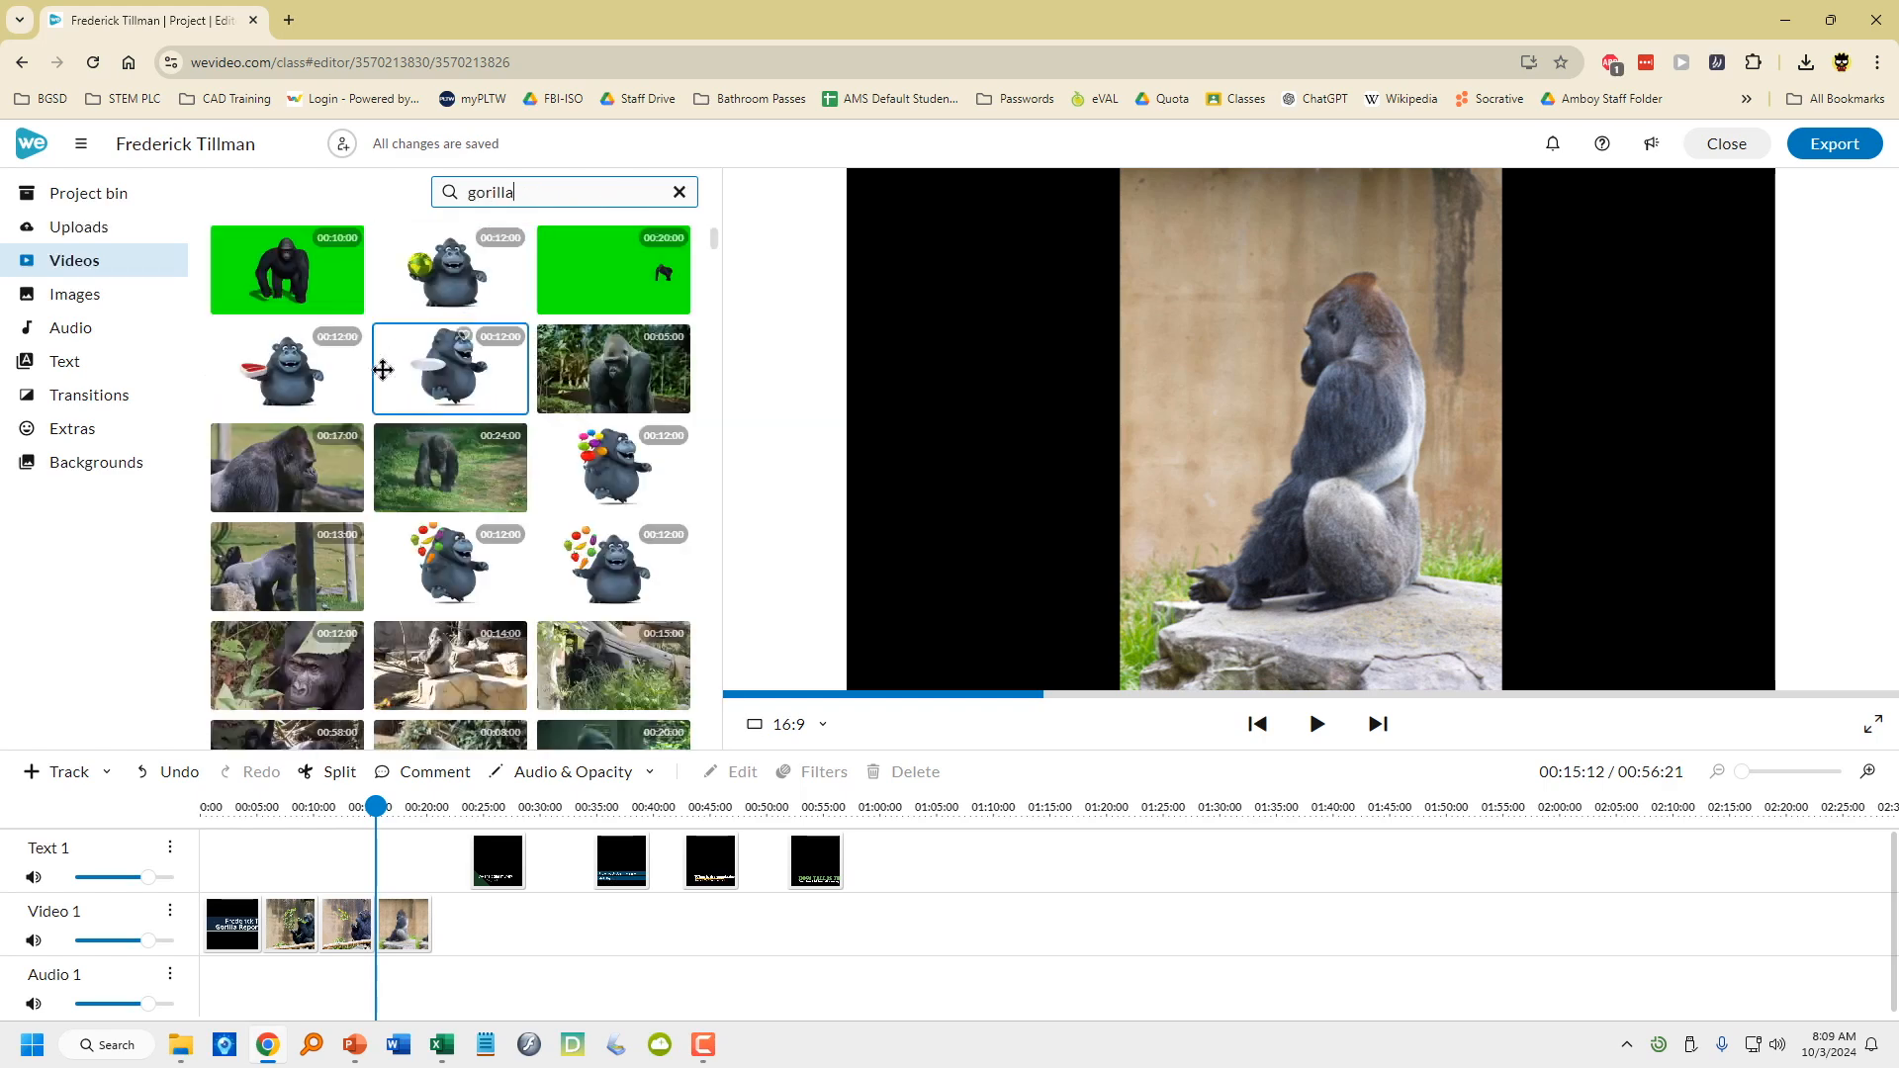
{"action": "left_click", "coordinate": [294, 447]}
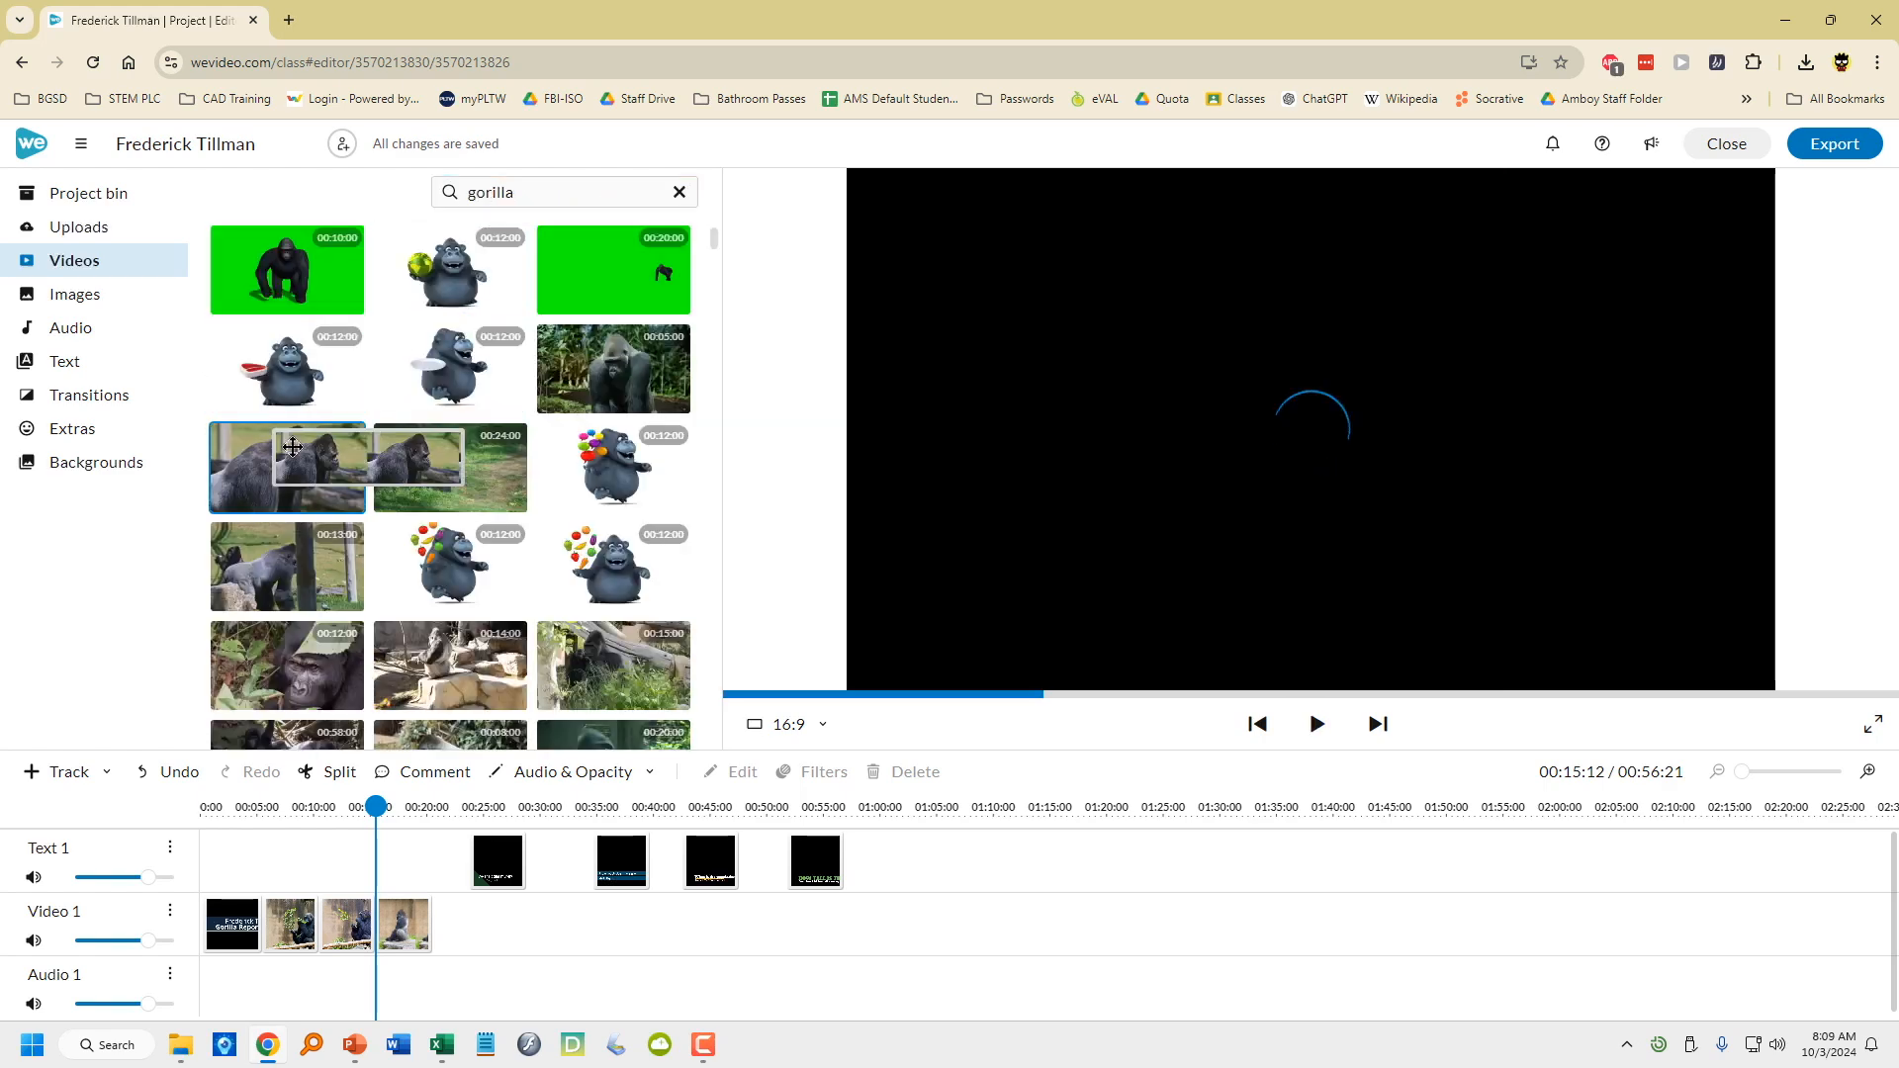
{"action": "left_click", "coordinate": [302, 569]}
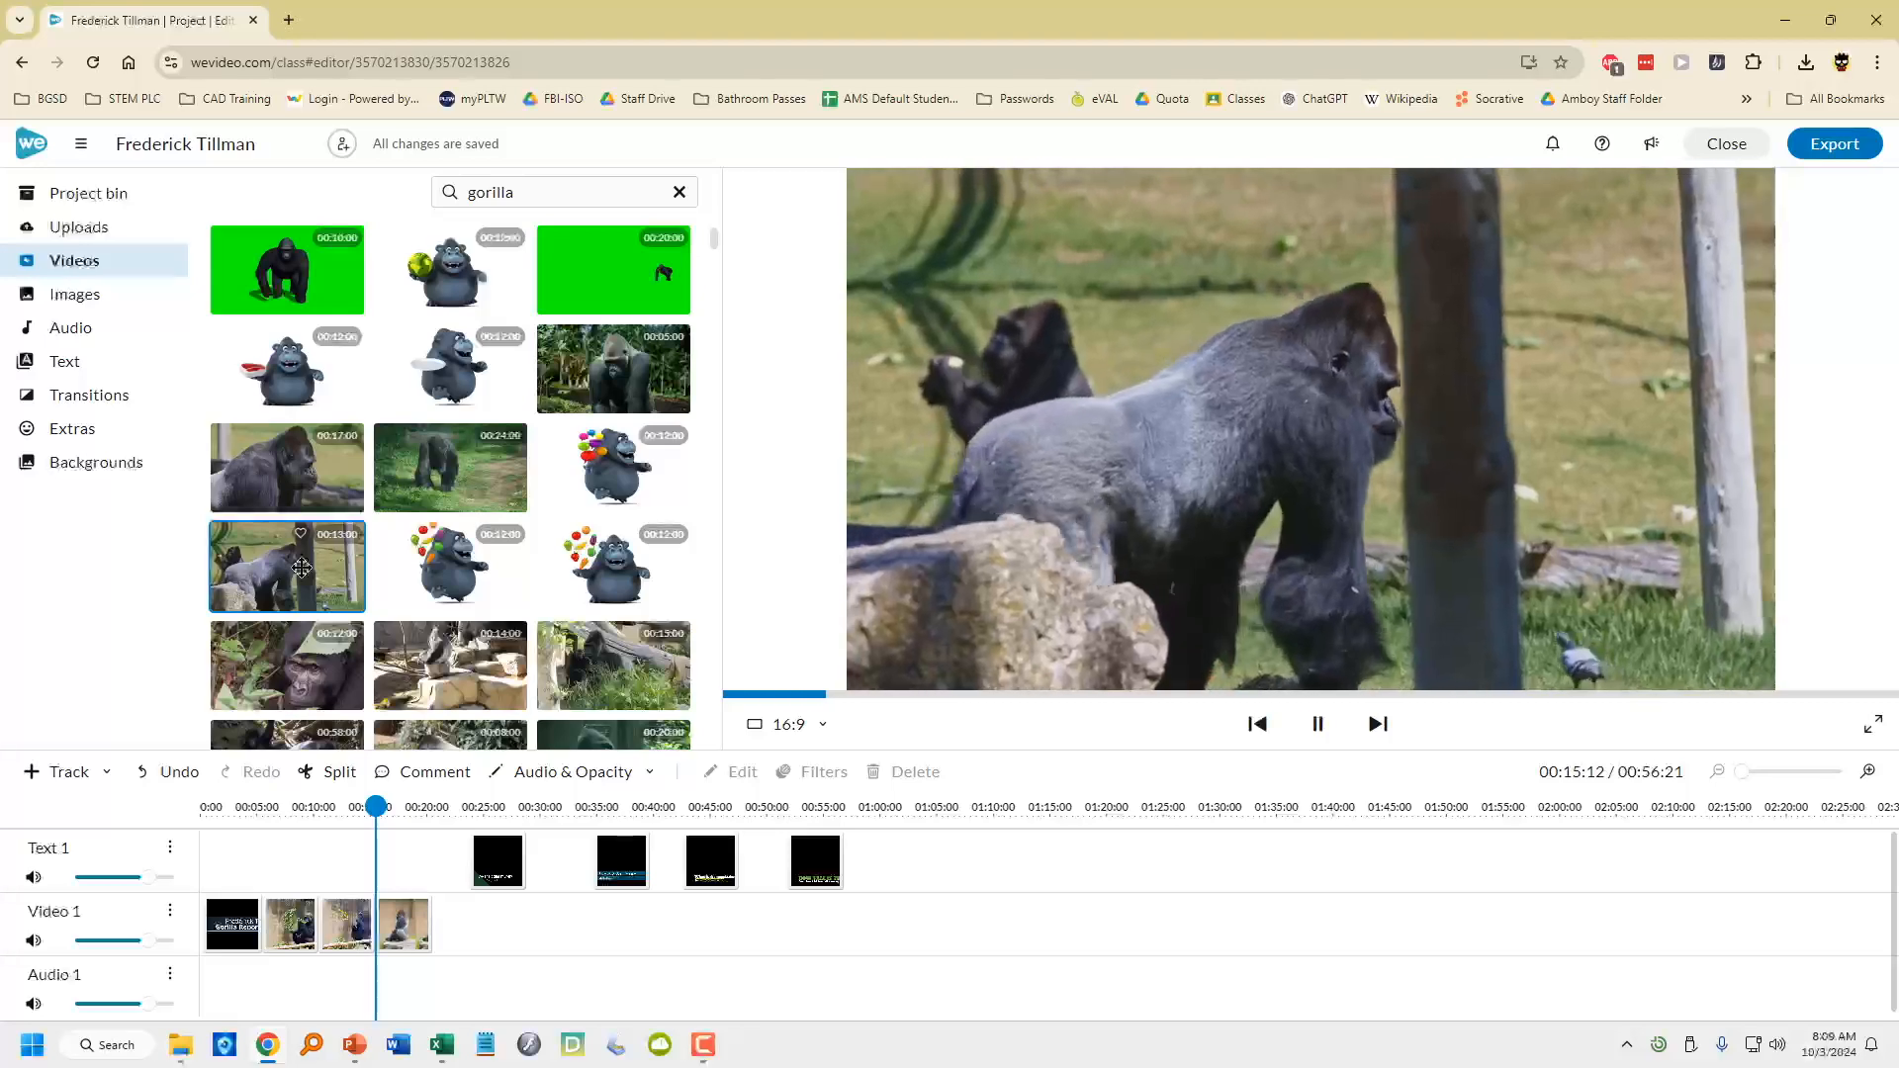
{"action": "left_click_drag", "start_coordinate": [302, 569], "coordinate": [344, 910]}
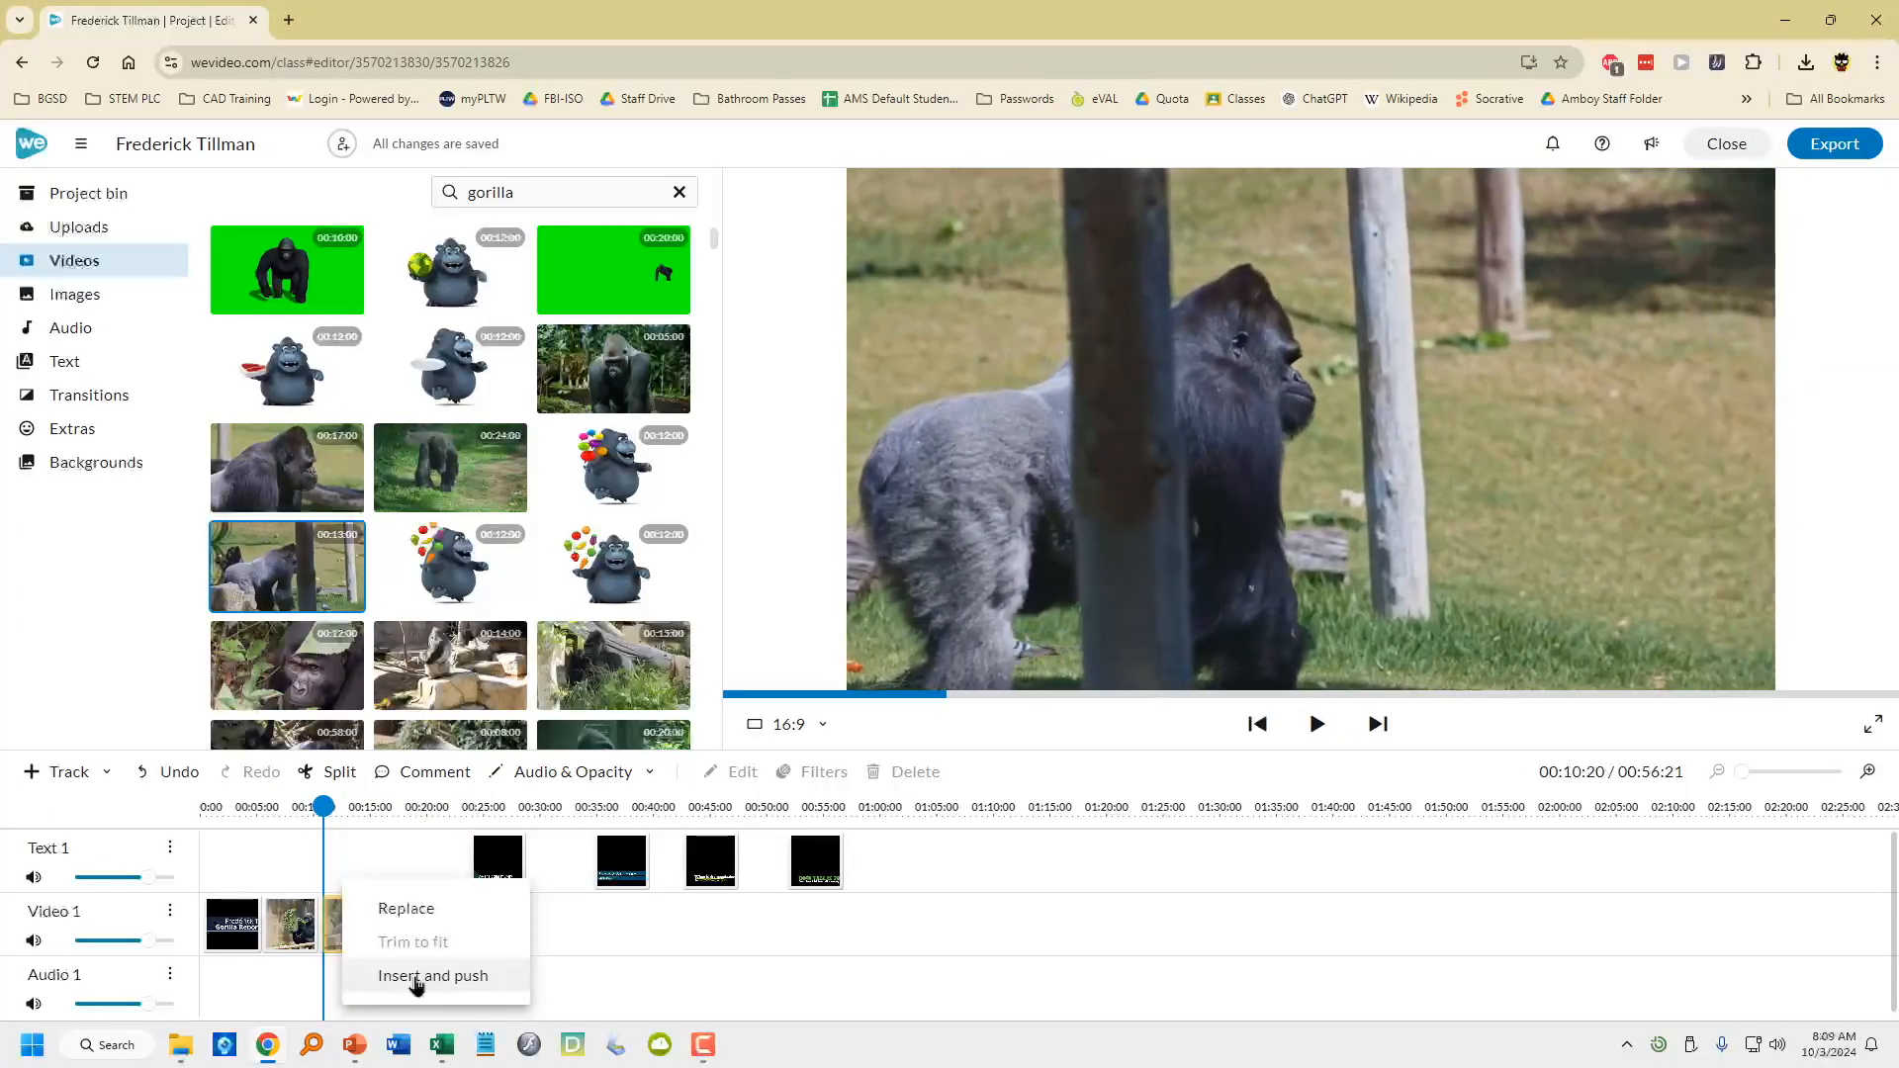
{"action": "left_click", "coordinate": [418, 977]}
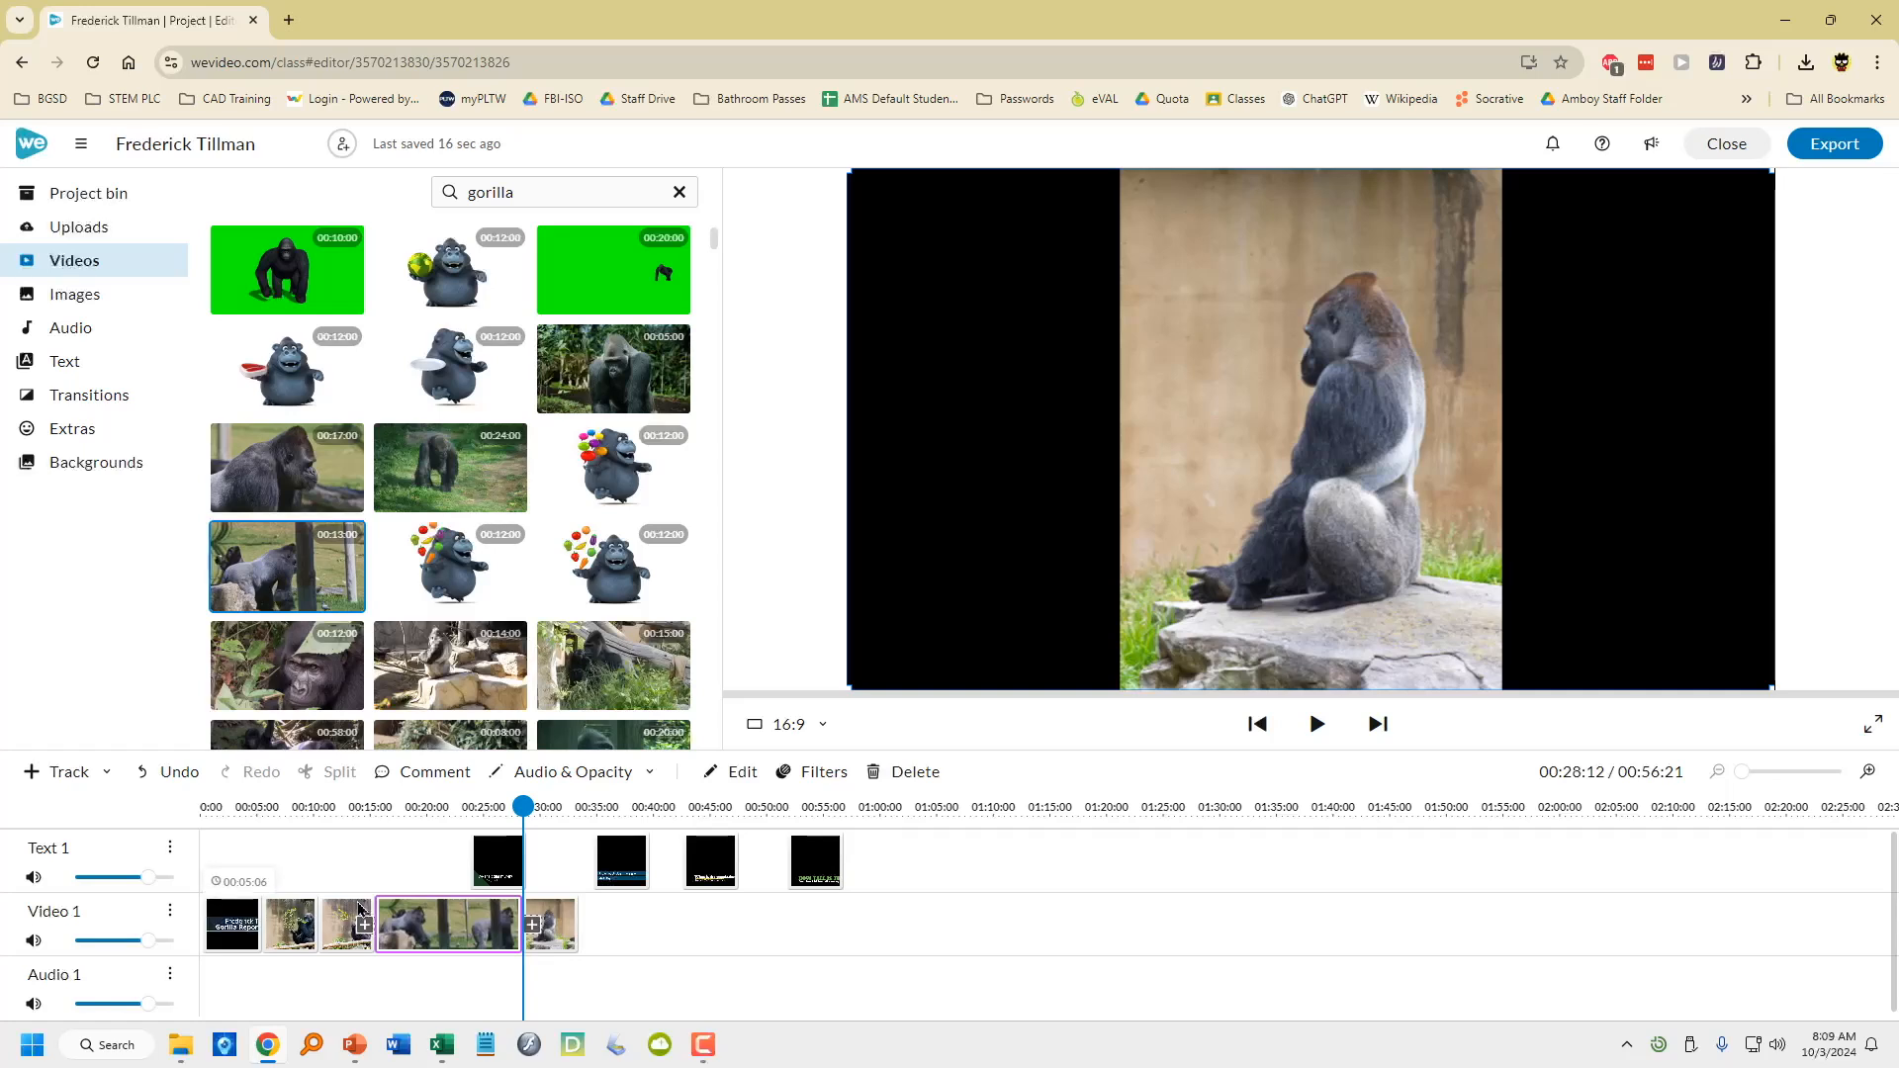
Line up the four captions back-to-back on Text 1, starting the first at about 00:05
{"action": "left_click_drag", "start_coordinate": [492, 860], "coordinate": [283, 860]}
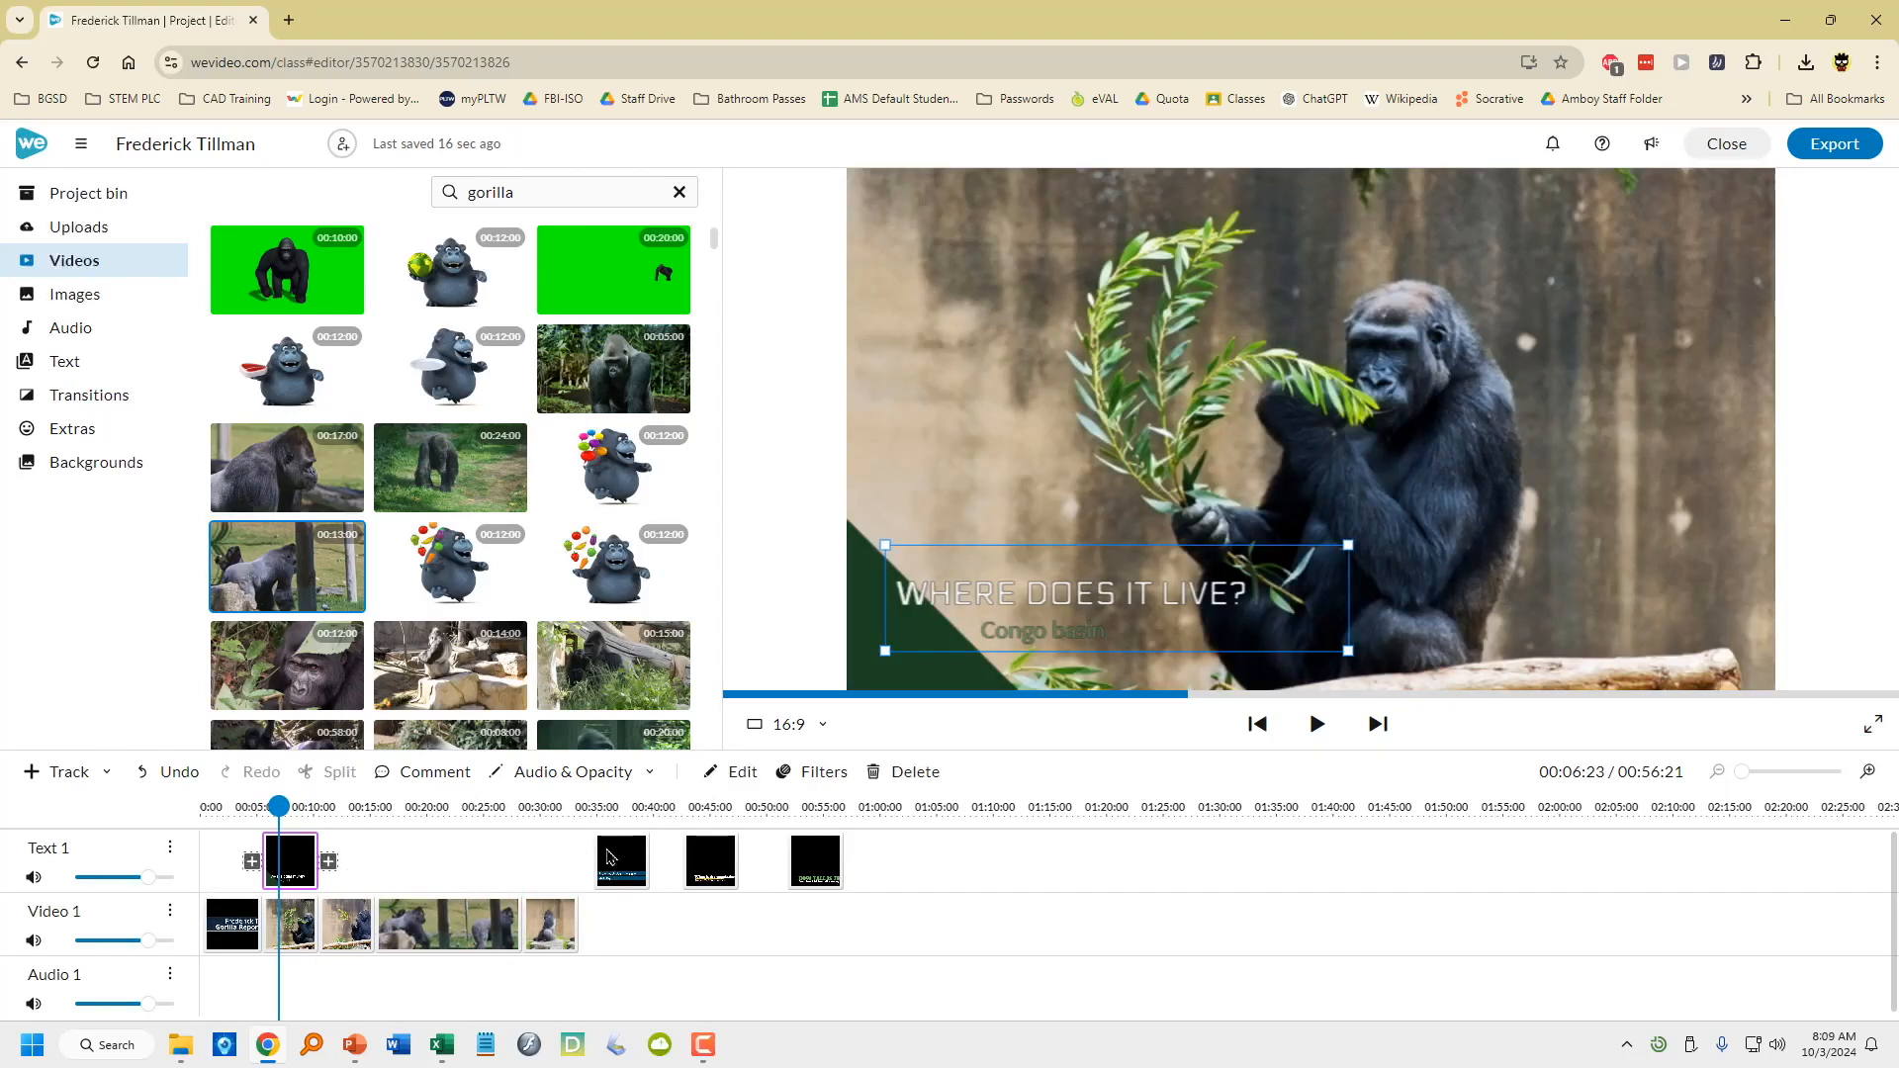
{"action": "left_click_drag", "start_coordinate": [641, 863], "coordinate": [366, 862]}
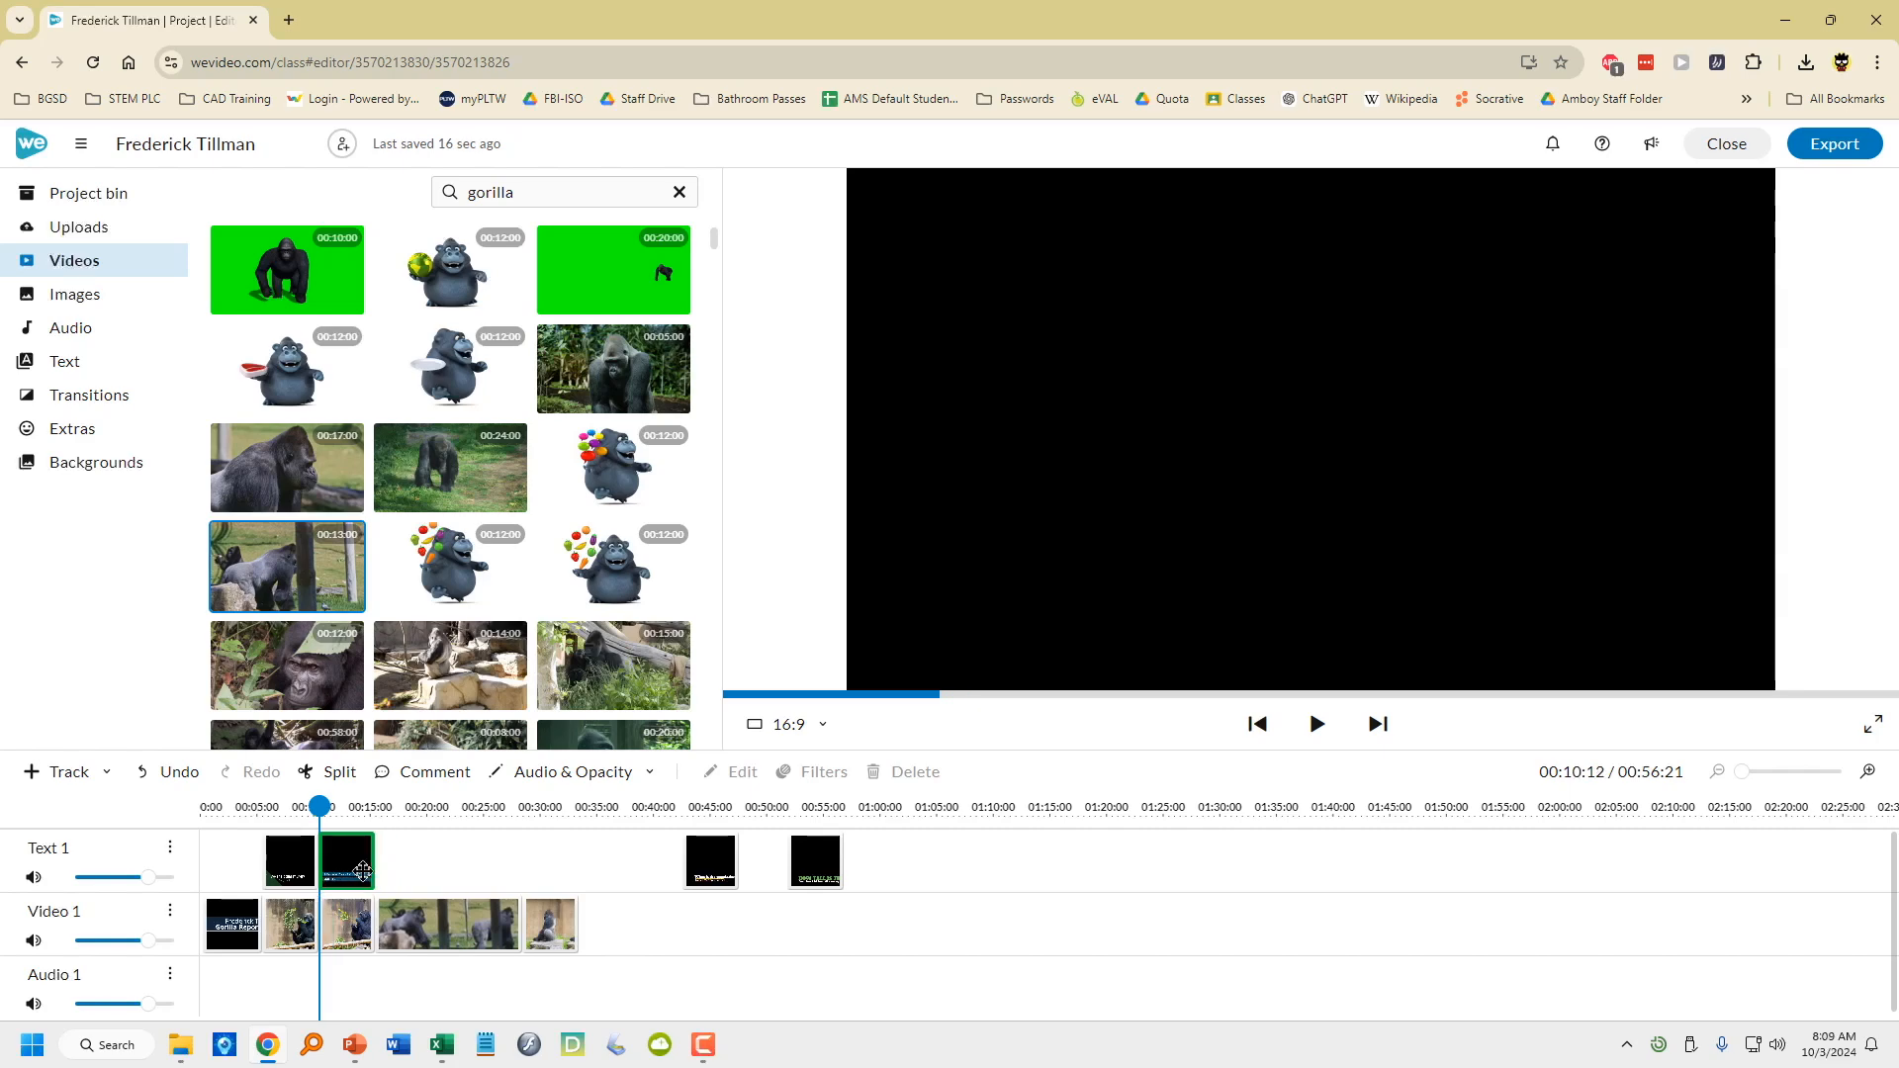
{"action": "left_click", "coordinate": [706, 862]}
{"action": "left_click_drag", "start_coordinate": [706, 861], "coordinate": [417, 871]}
{"action": "left_click_drag", "start_coordinate": [806, 873], "coordinate": [454, 866]}
Trim the end of the gorilla video clip and the final photo so the video ends sooner
{"action": "left_click", "coordinate": [472, 935]}
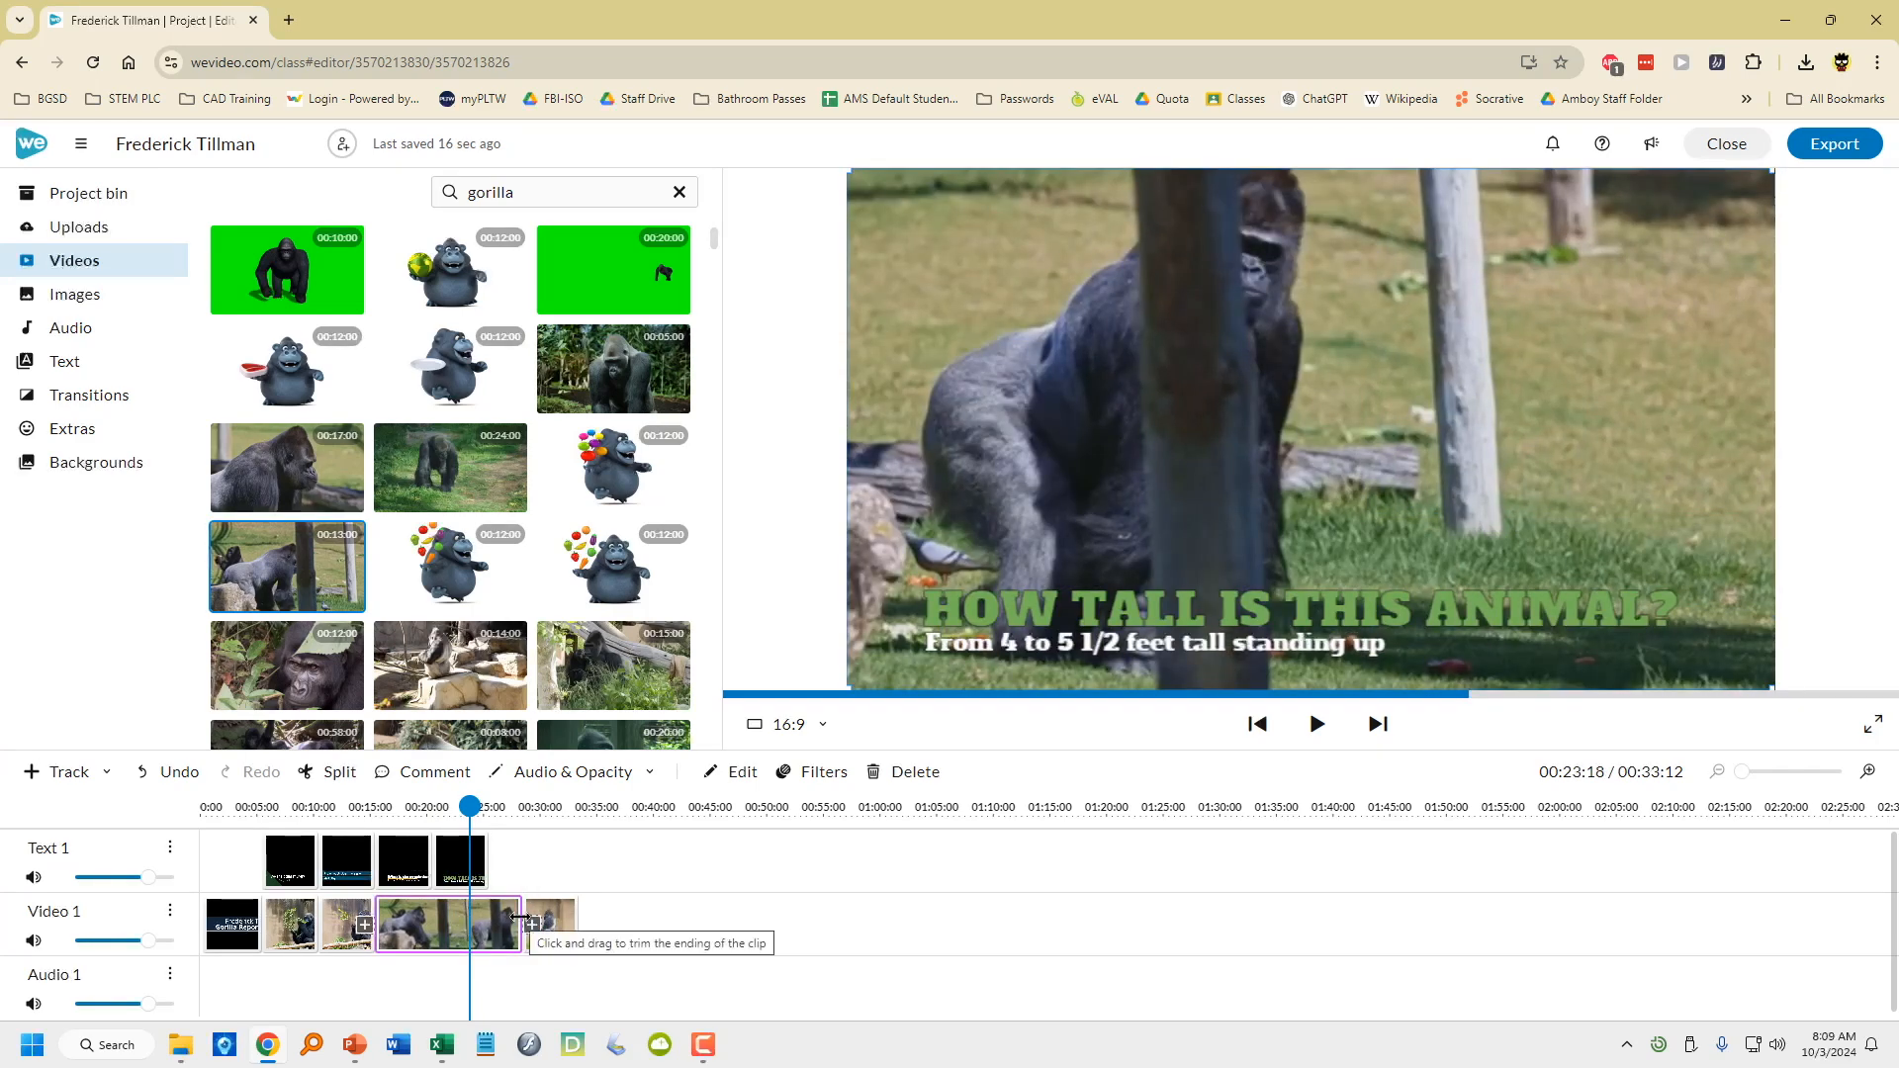
{"action": "mouse_move", "coordinate": [520, 918]}
{"action": "left_mouse_down"}
{"action": "mouse_move", "coordinate": [486, 915]}
{"action": "mouse_move", "coordinate": [553, 923]}
{"action": "mouse_move", "coordinate": [535, 923]}
{"action": "left_mouse_up"}
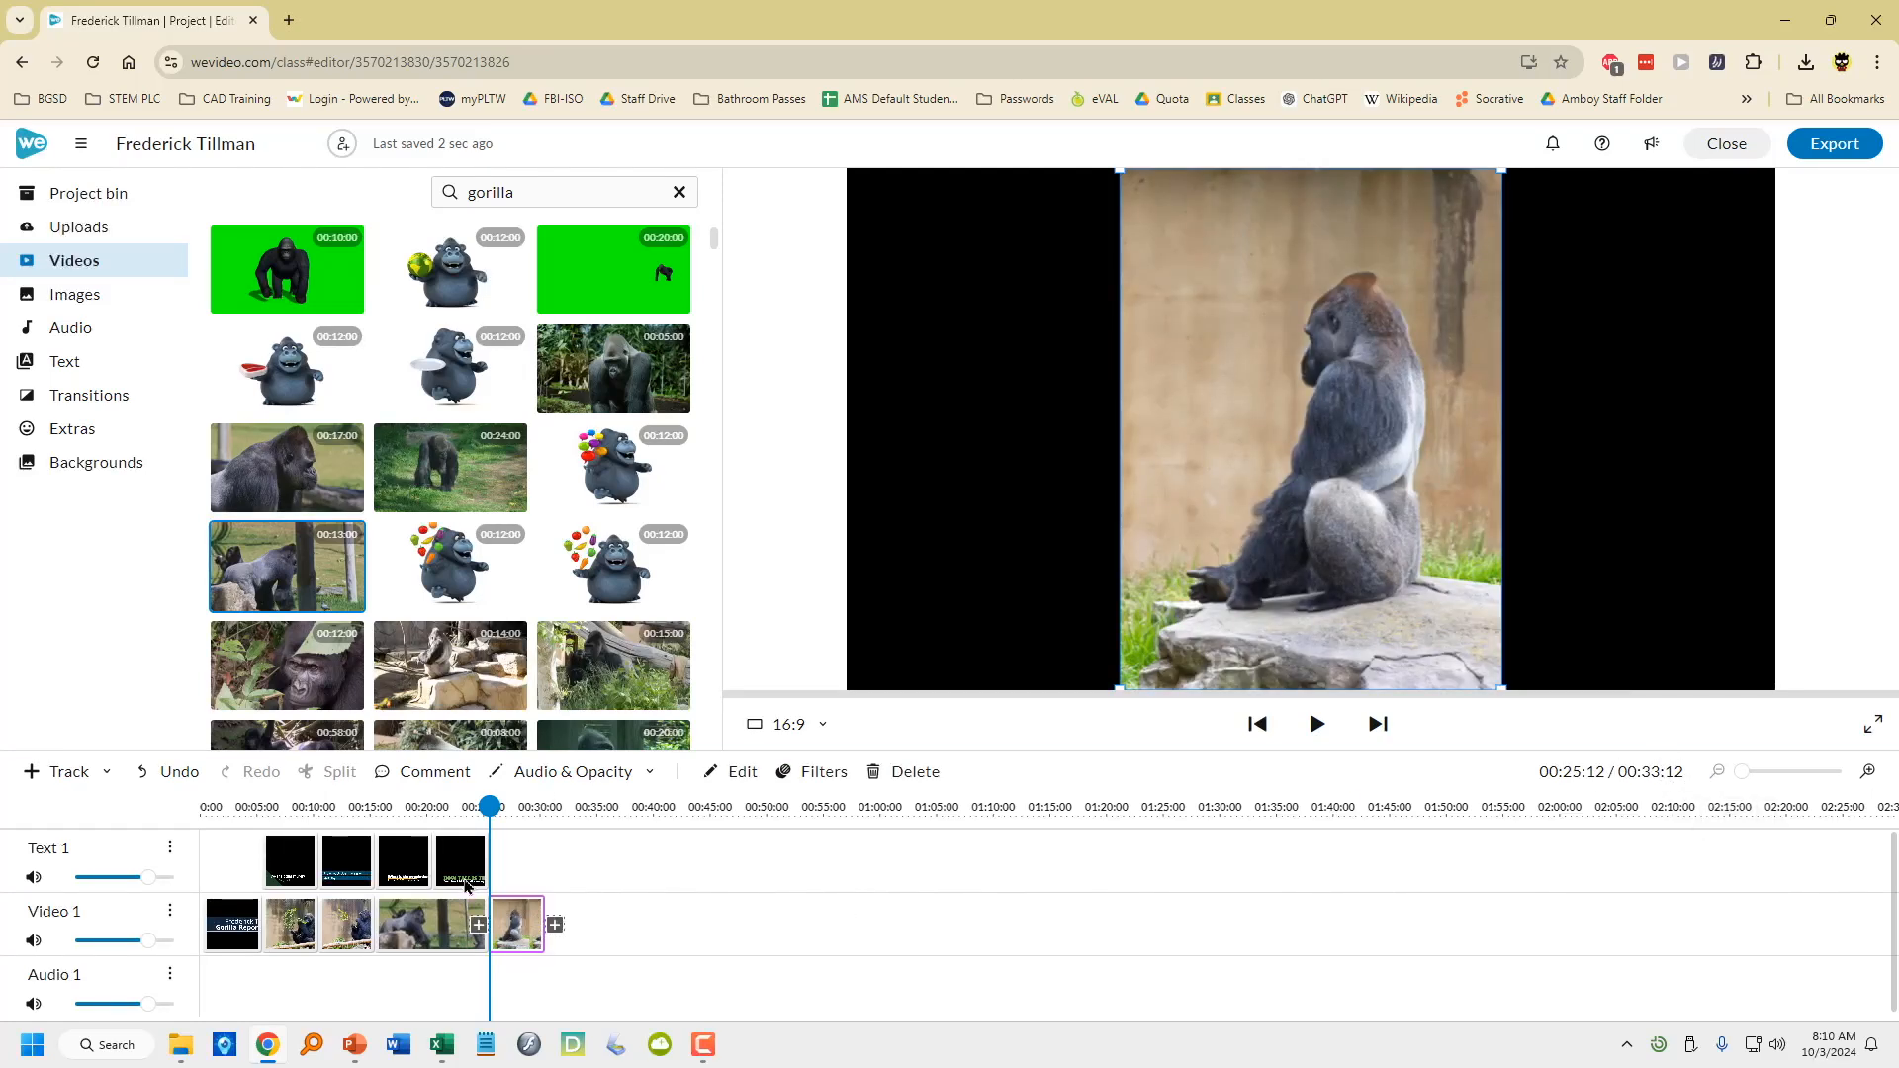
{"action": "mouse_move", "coordinate": [540, 909]}
{"action": "left_mouse_down"}
{"action": "mouse_move", "coordinate": [522, 908]}
{"action": "mouse_move", "coordinate": [539, 907]}
{"action": "left_mouse_up"}
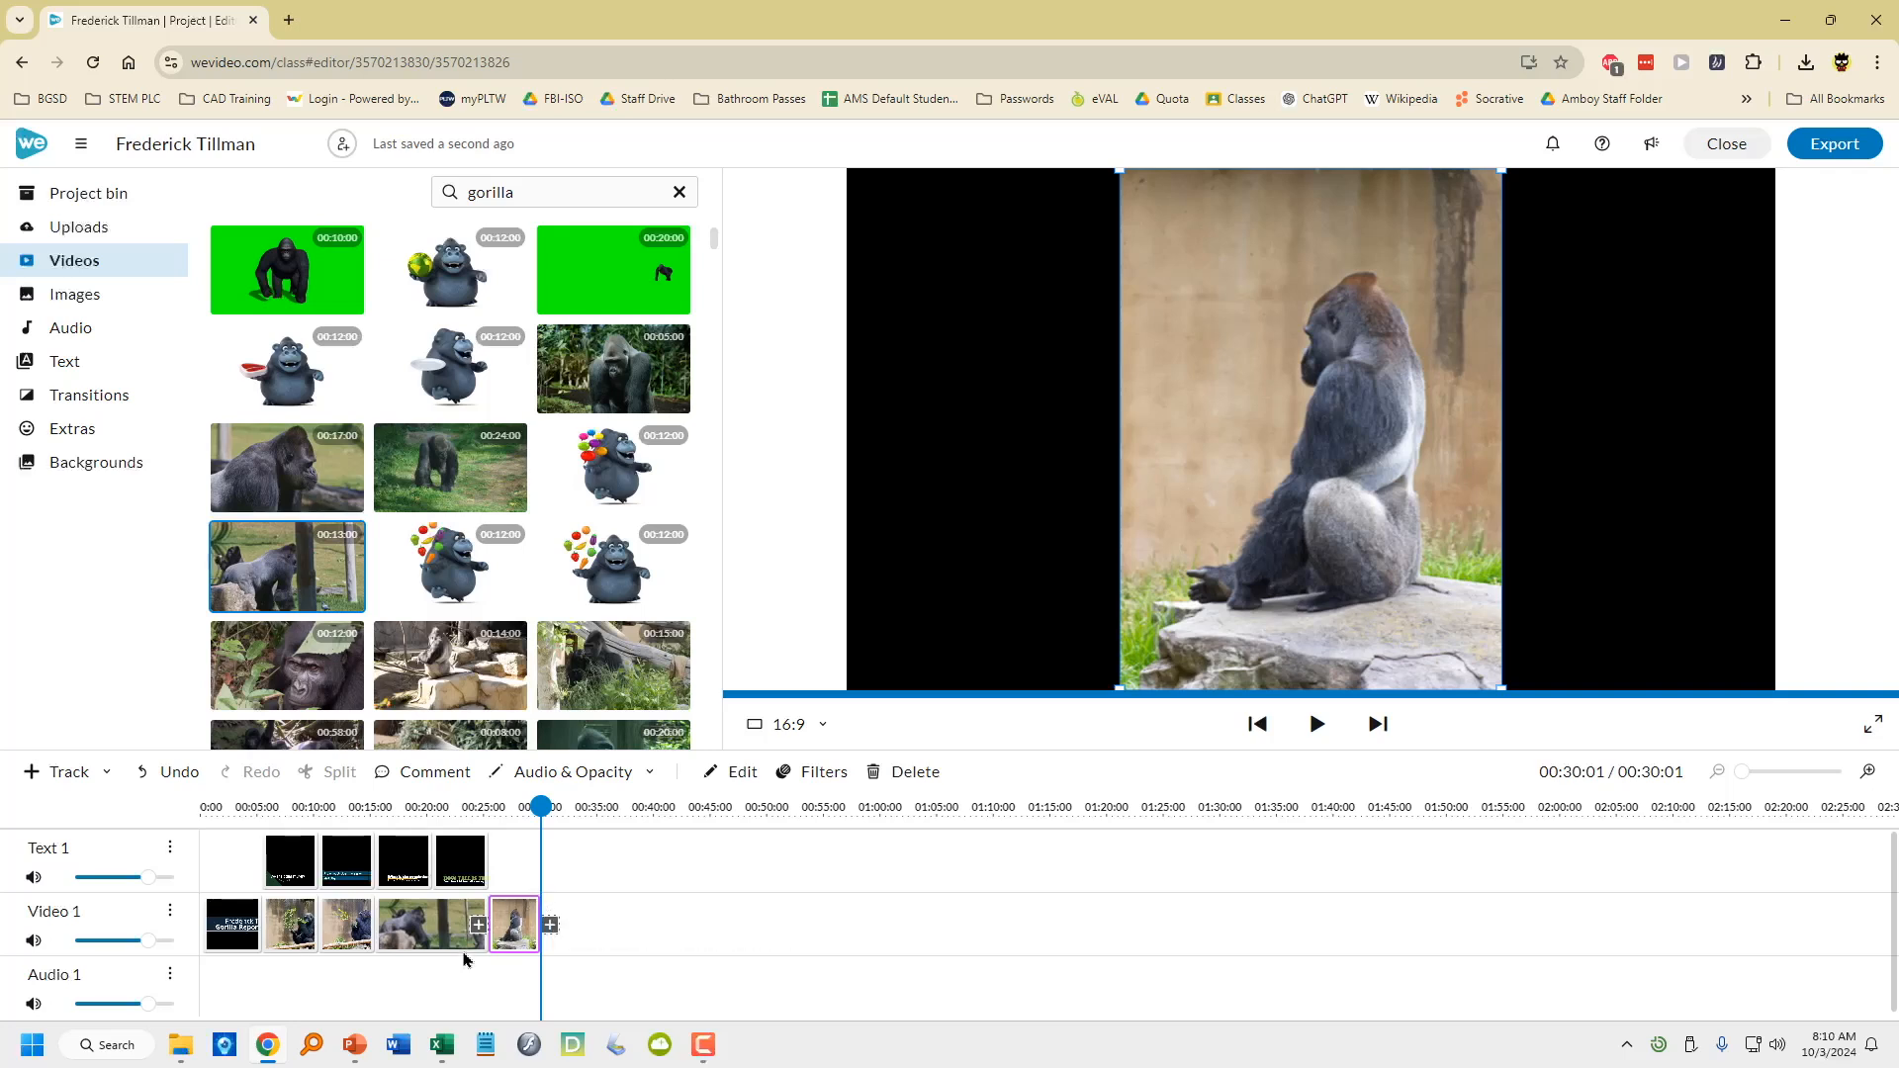
Trim the opening title clip on Video 1 to about four seconds, then review the gorilla clips
{"action": "left_click", "coordinate": [248, 940]}
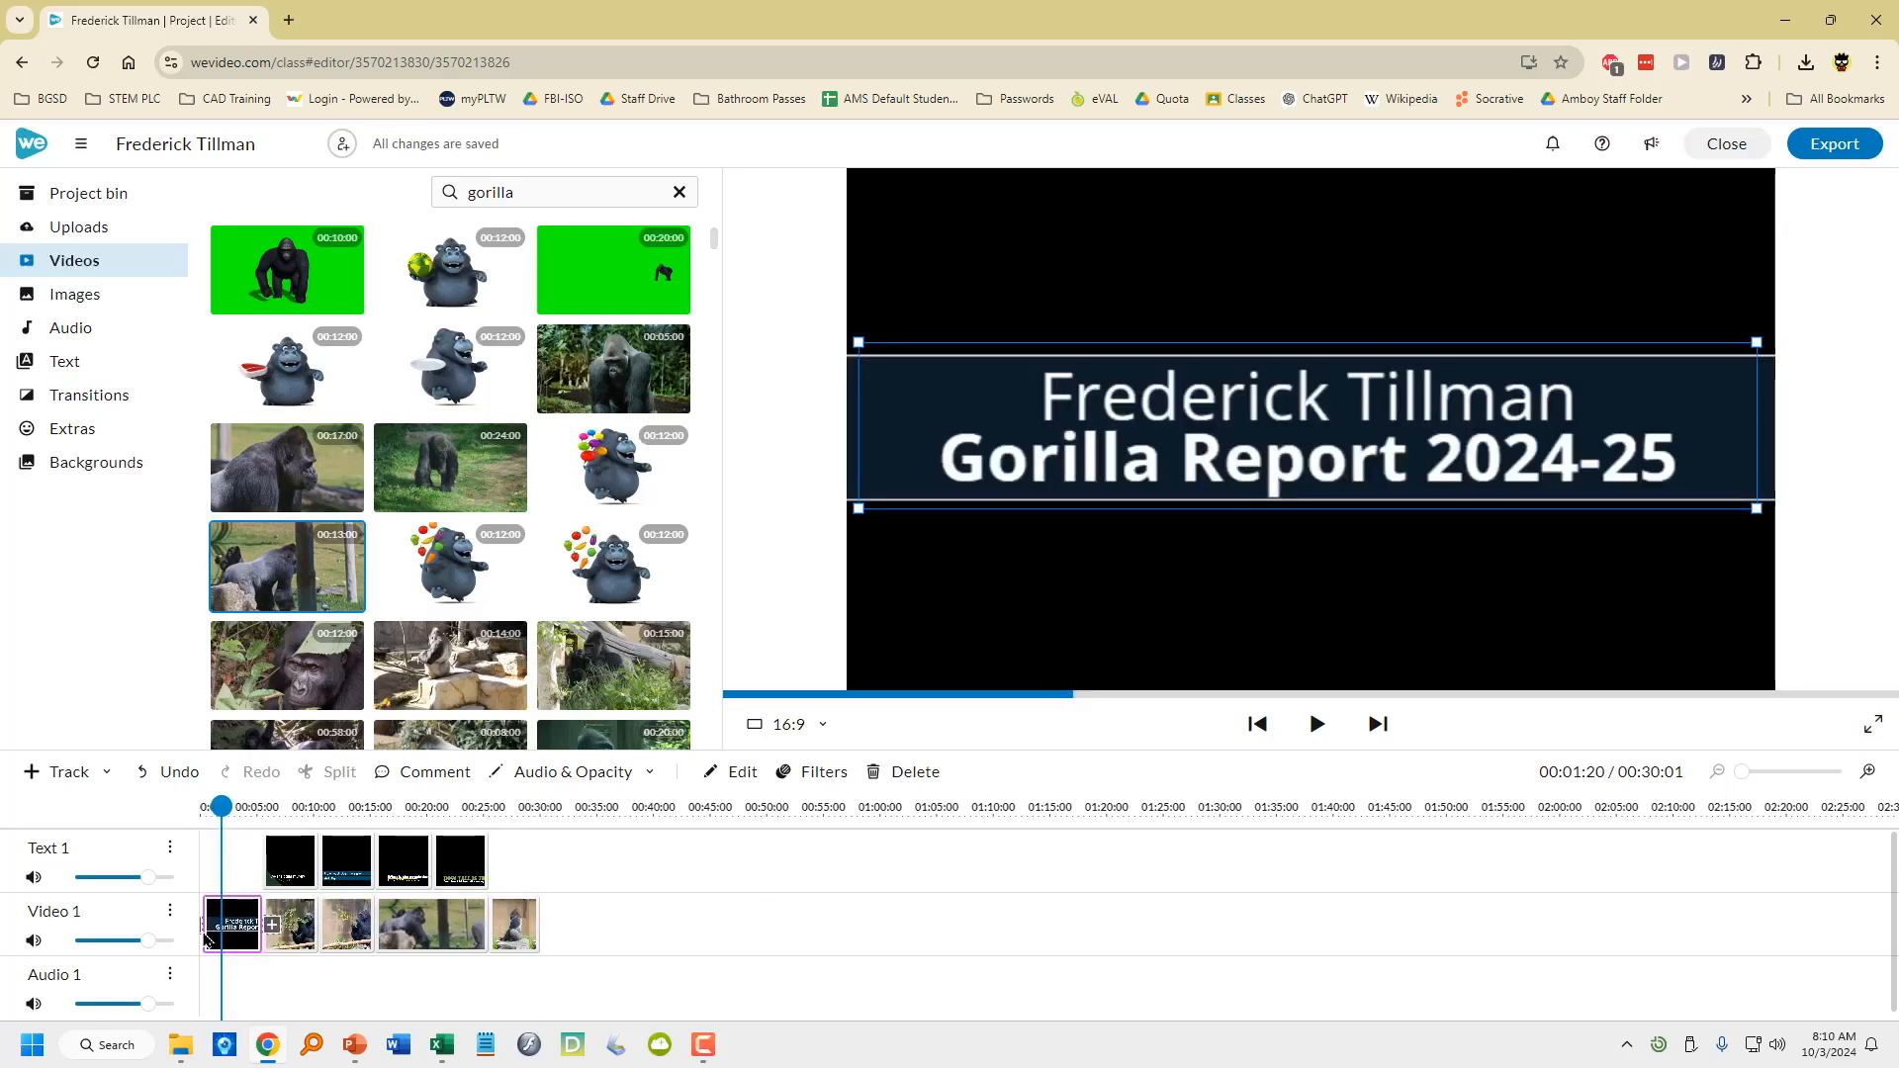
{"action": "left_click", "coordinate": [255, 908]}
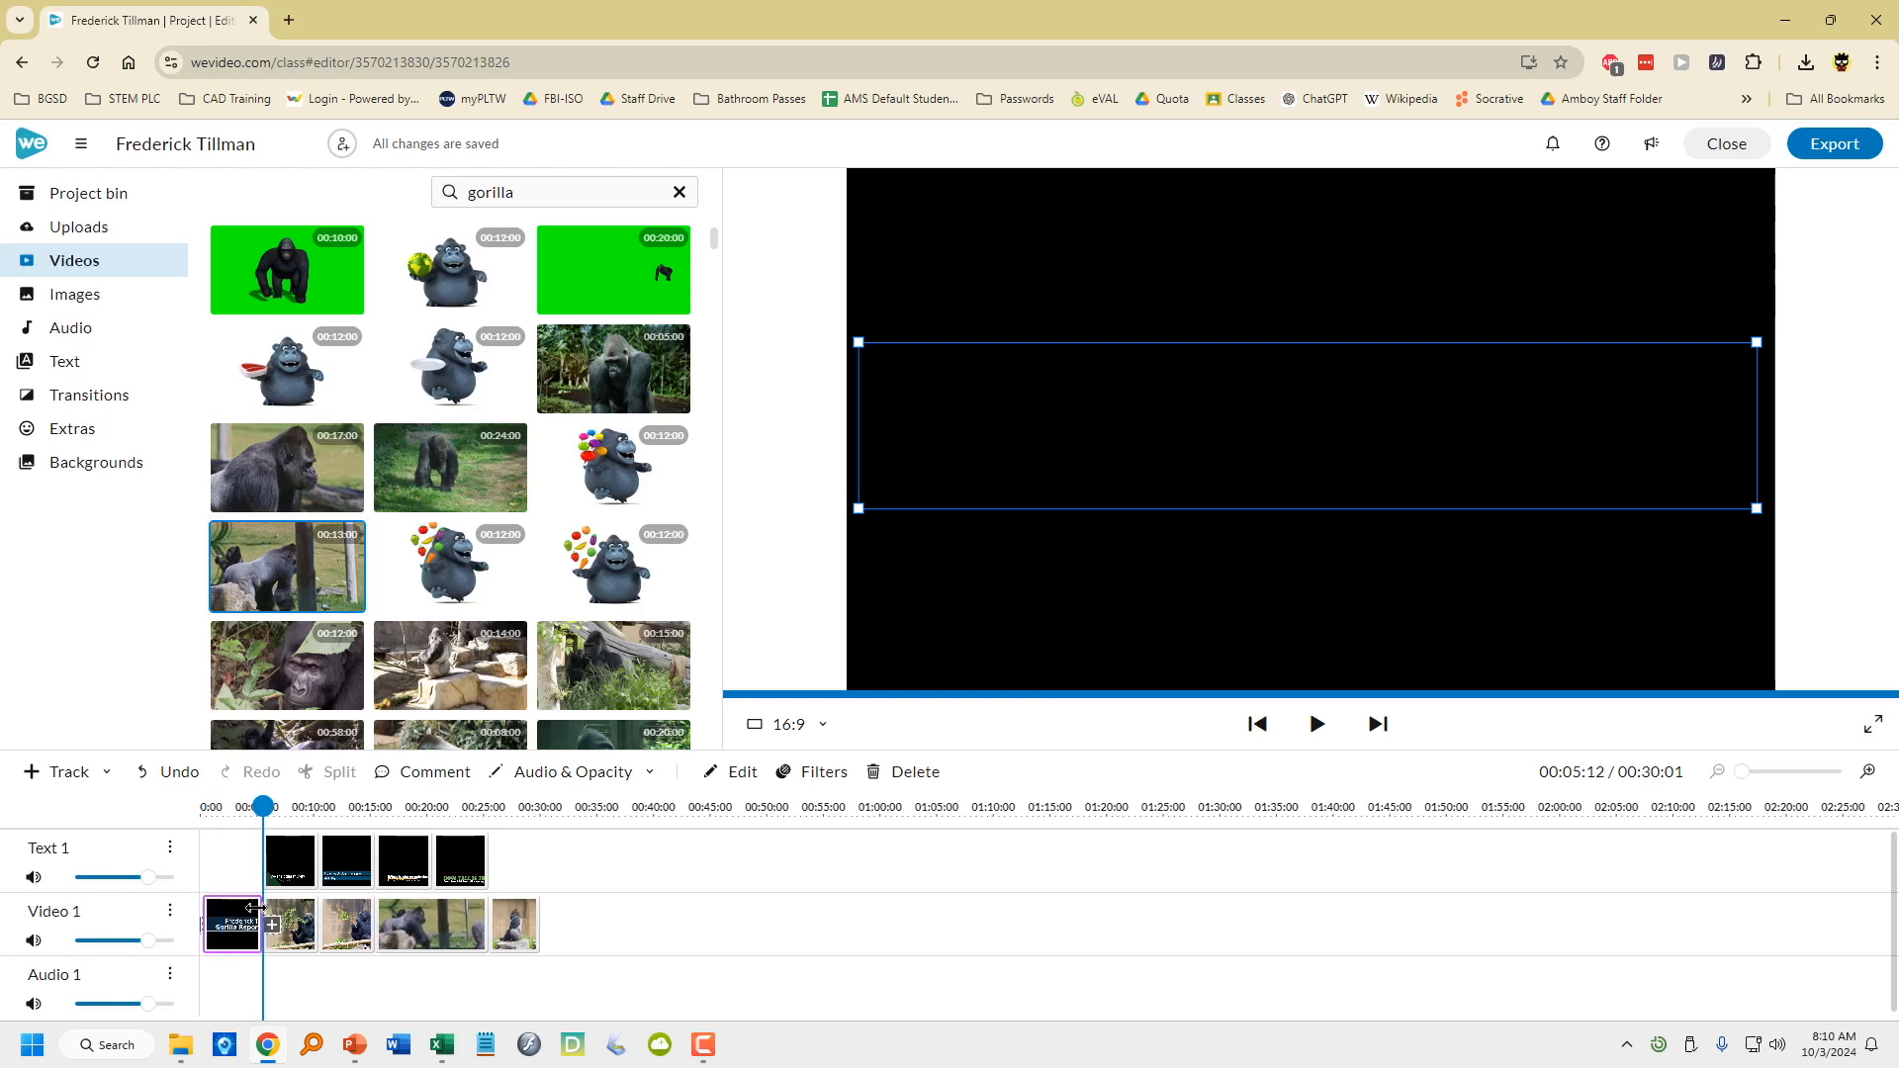
{"action": "left_click_drag", "start_coordinate": [255, 908], "coordinate": [246, 908]}
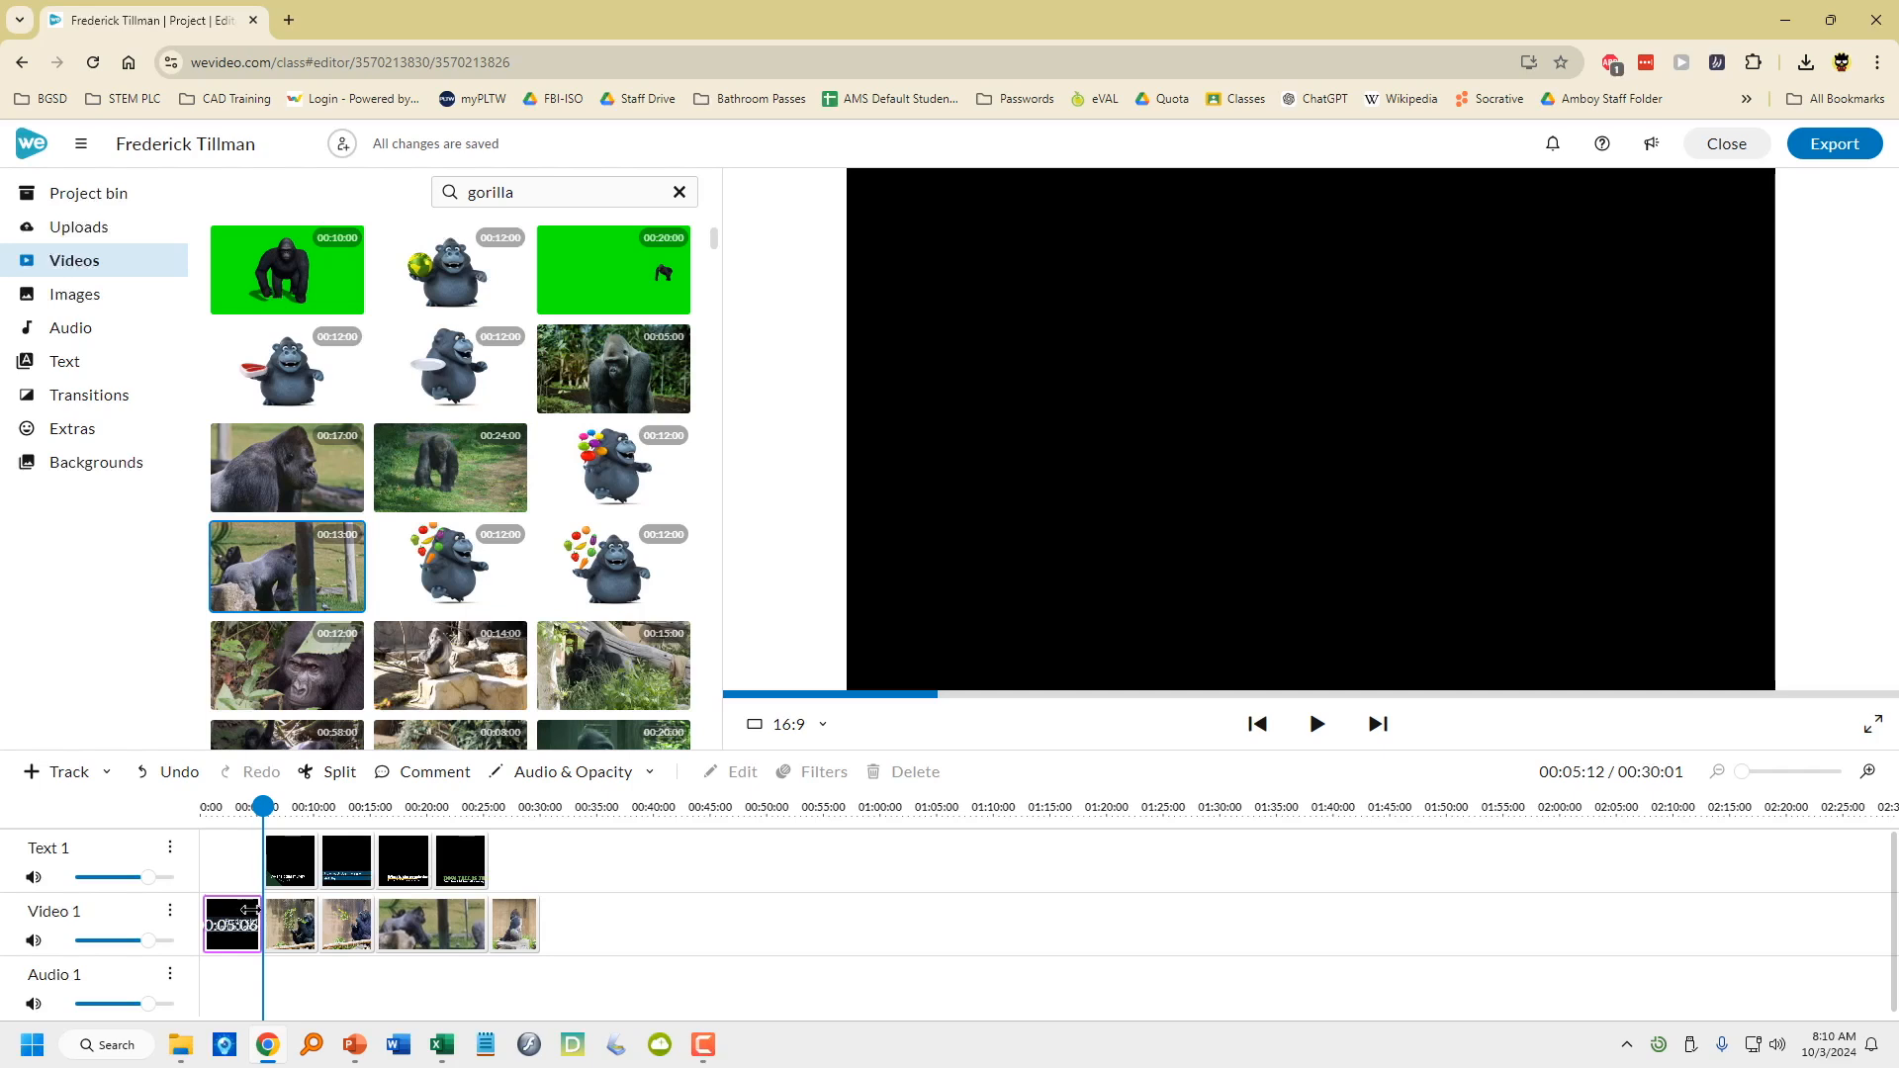
{"action": "left_click_drag", "start_coordinate": [245, 910], "coordinate": [243, 910]}
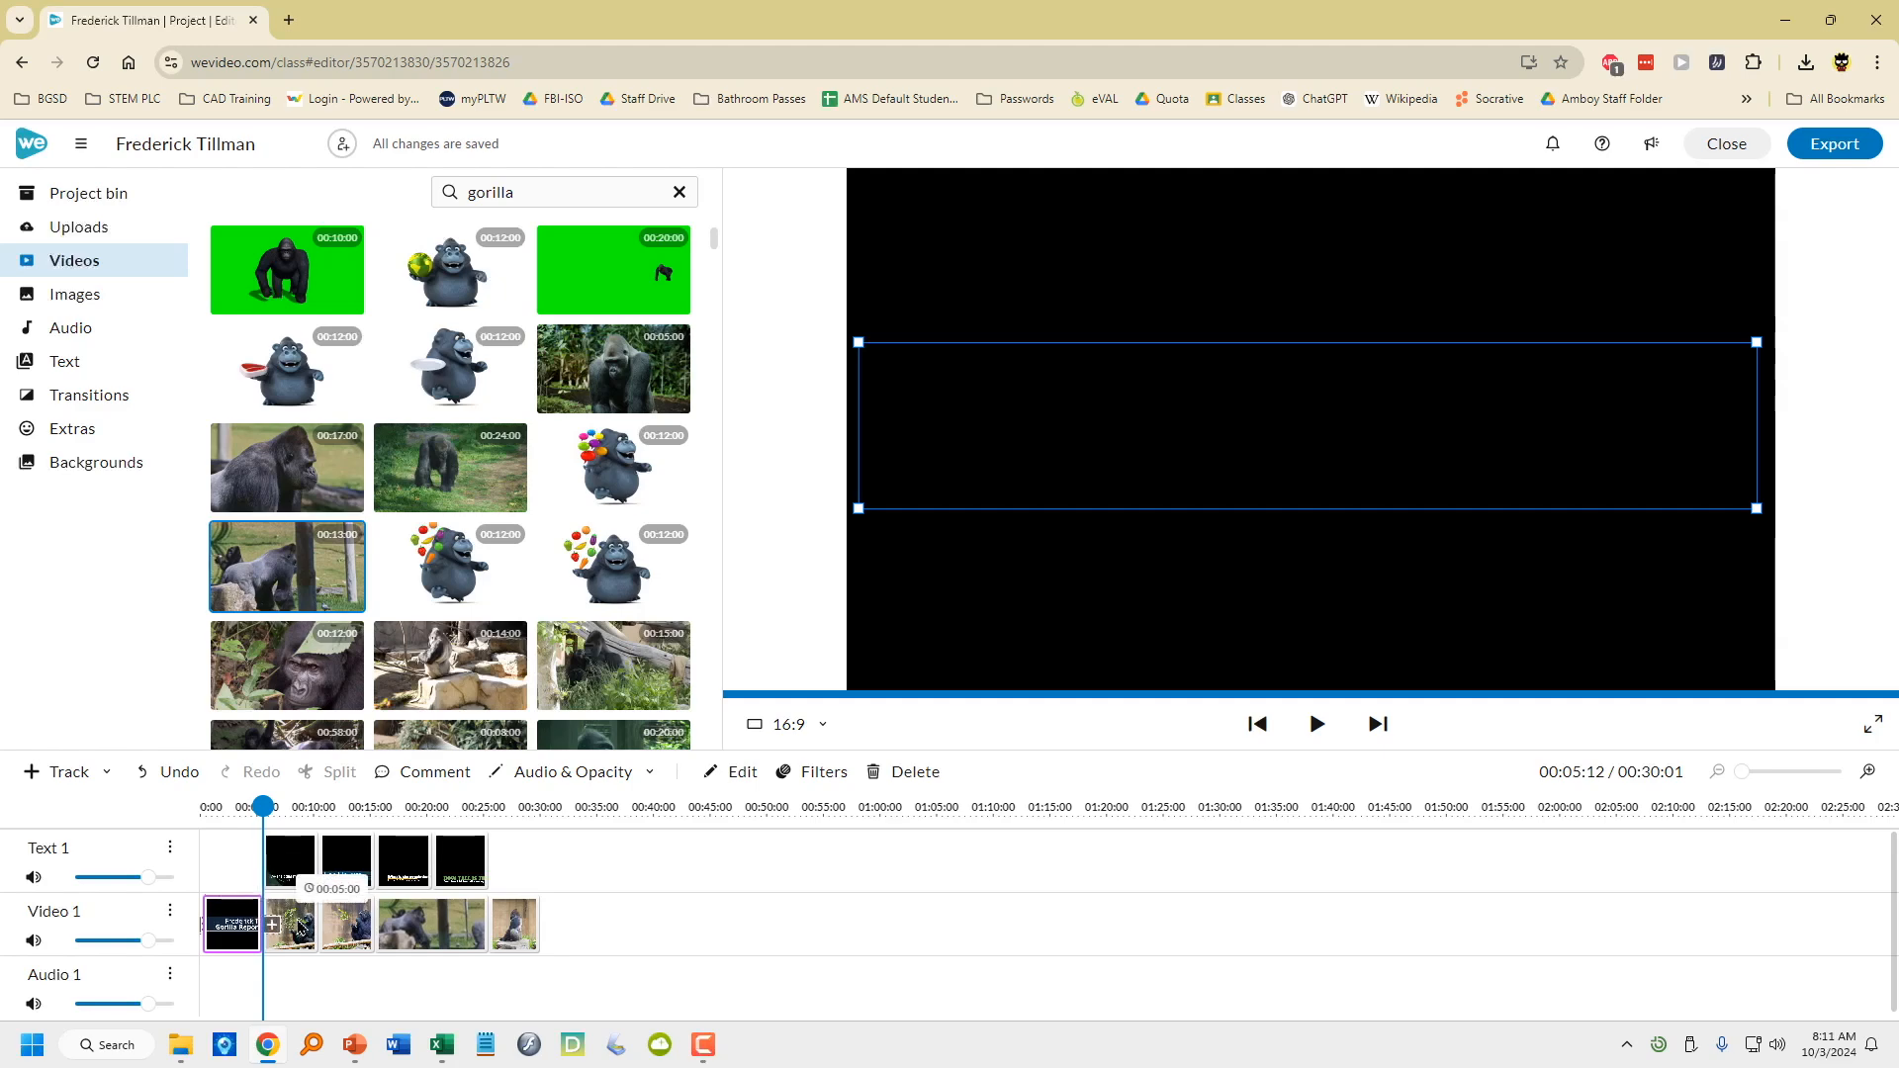
{"action": "left_click", "coordinate": [297, 922]}
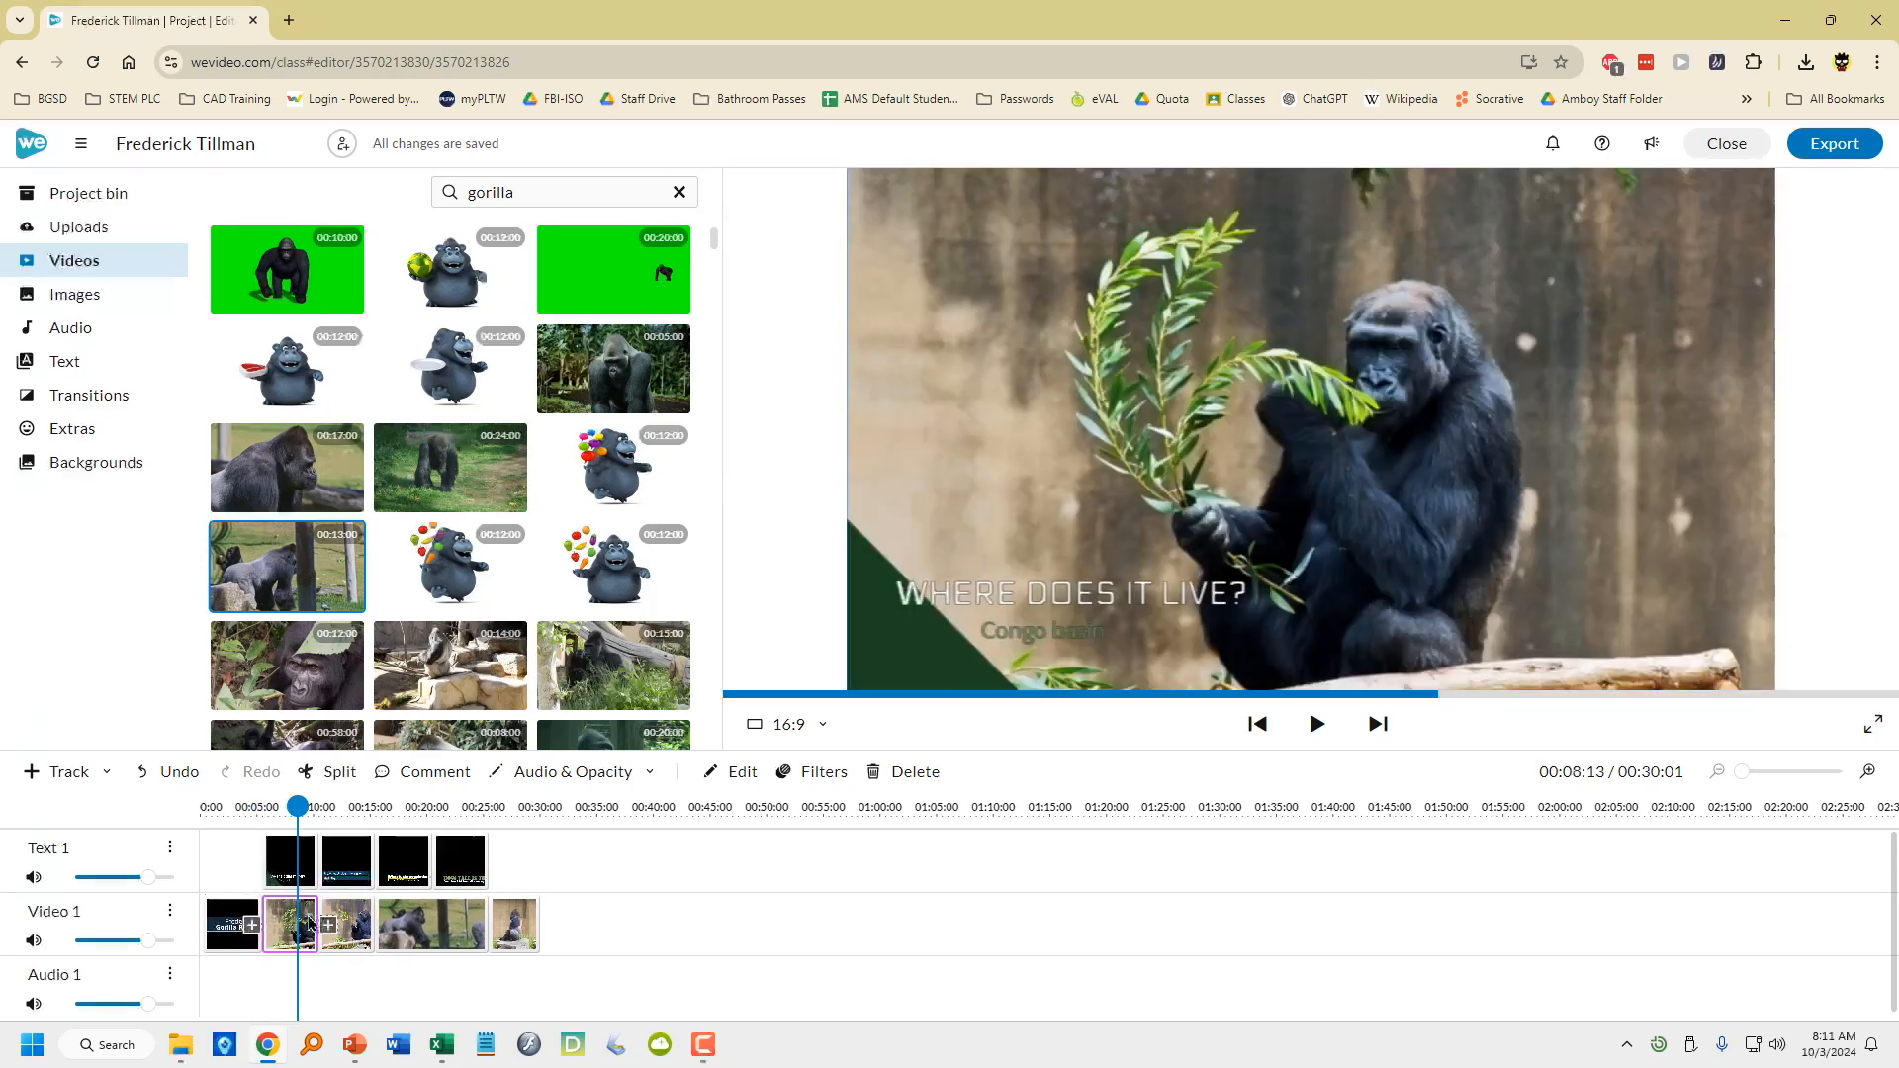
{"action": "left_click", "coordinate": [529, 923]}
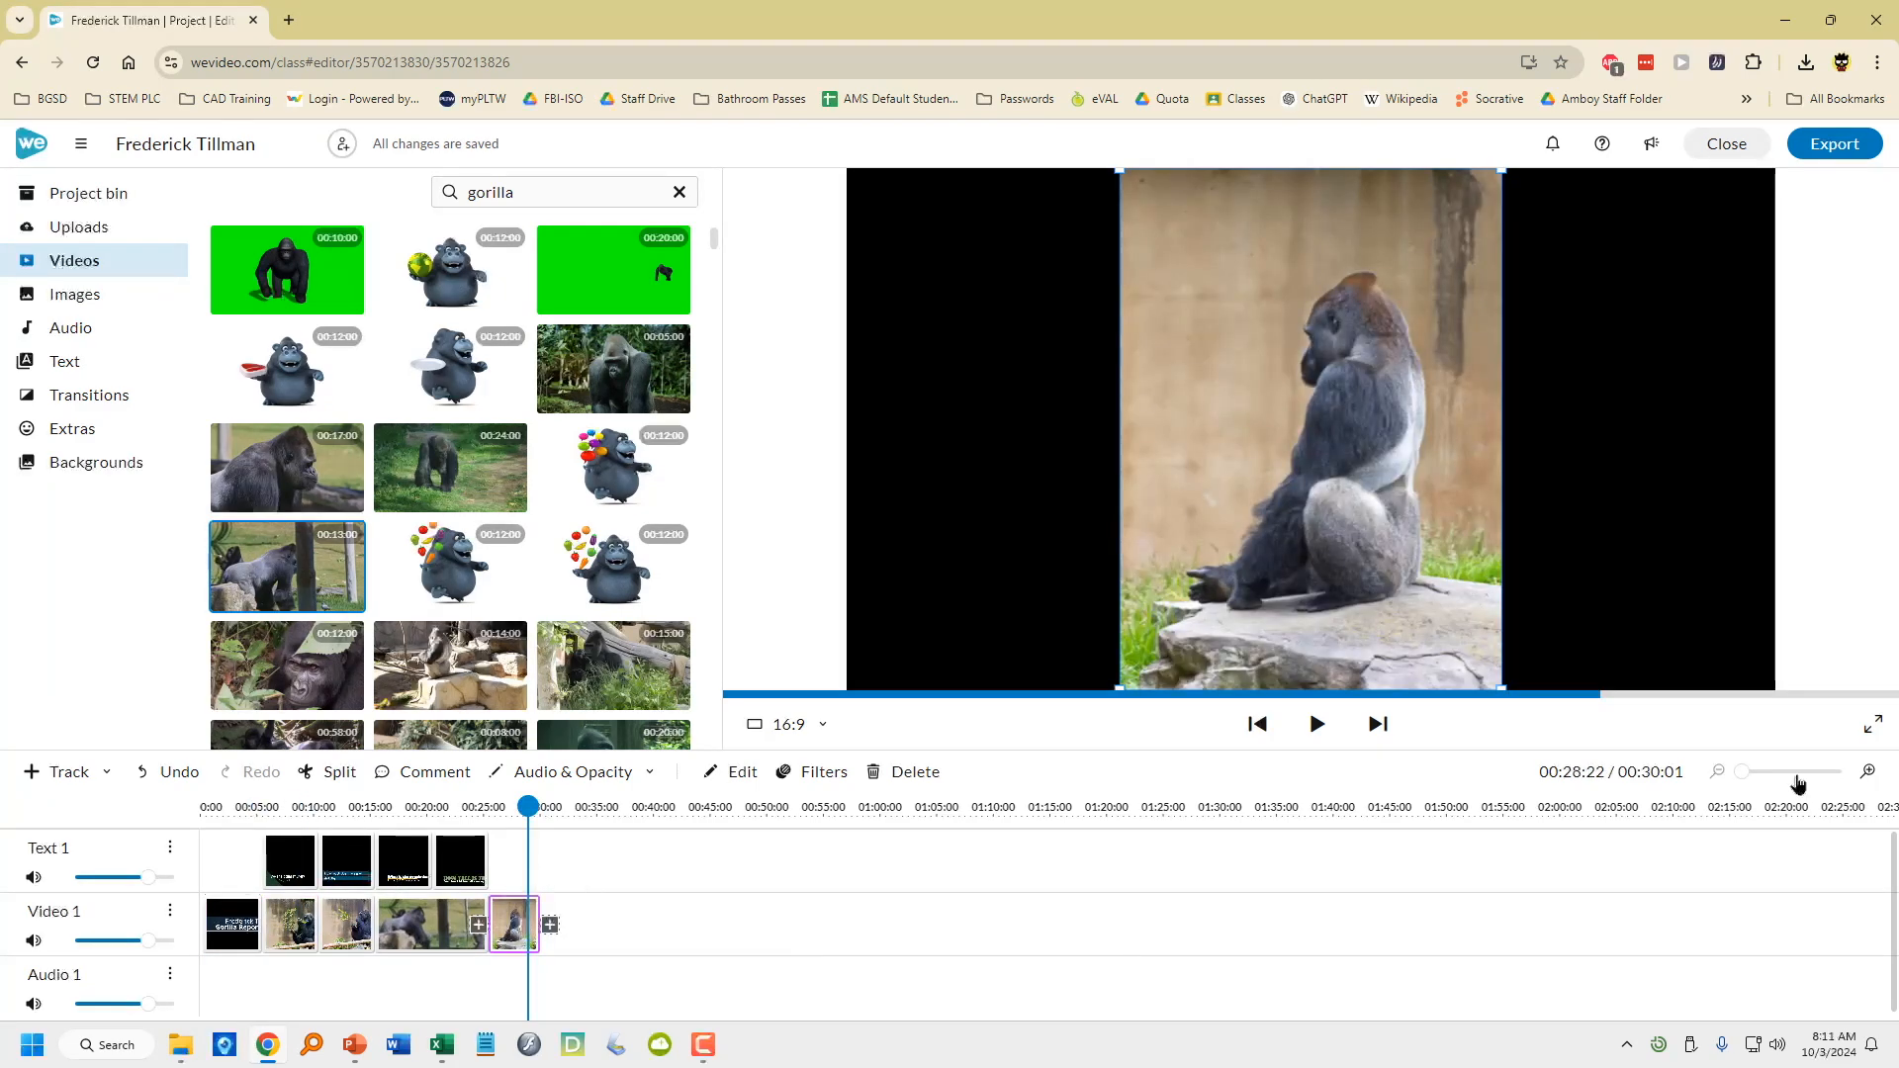
Lengthen the HOW TALL IS THIS ANIMAL? caption and slightly trim the final gorilla clip's end
{"action": "left_click", "coordinate": [1868, 772]}
{"action": "left_click", "coordinate": [1869, 771]}
{"action": "left_click", "coordinate": [1869, 772]}
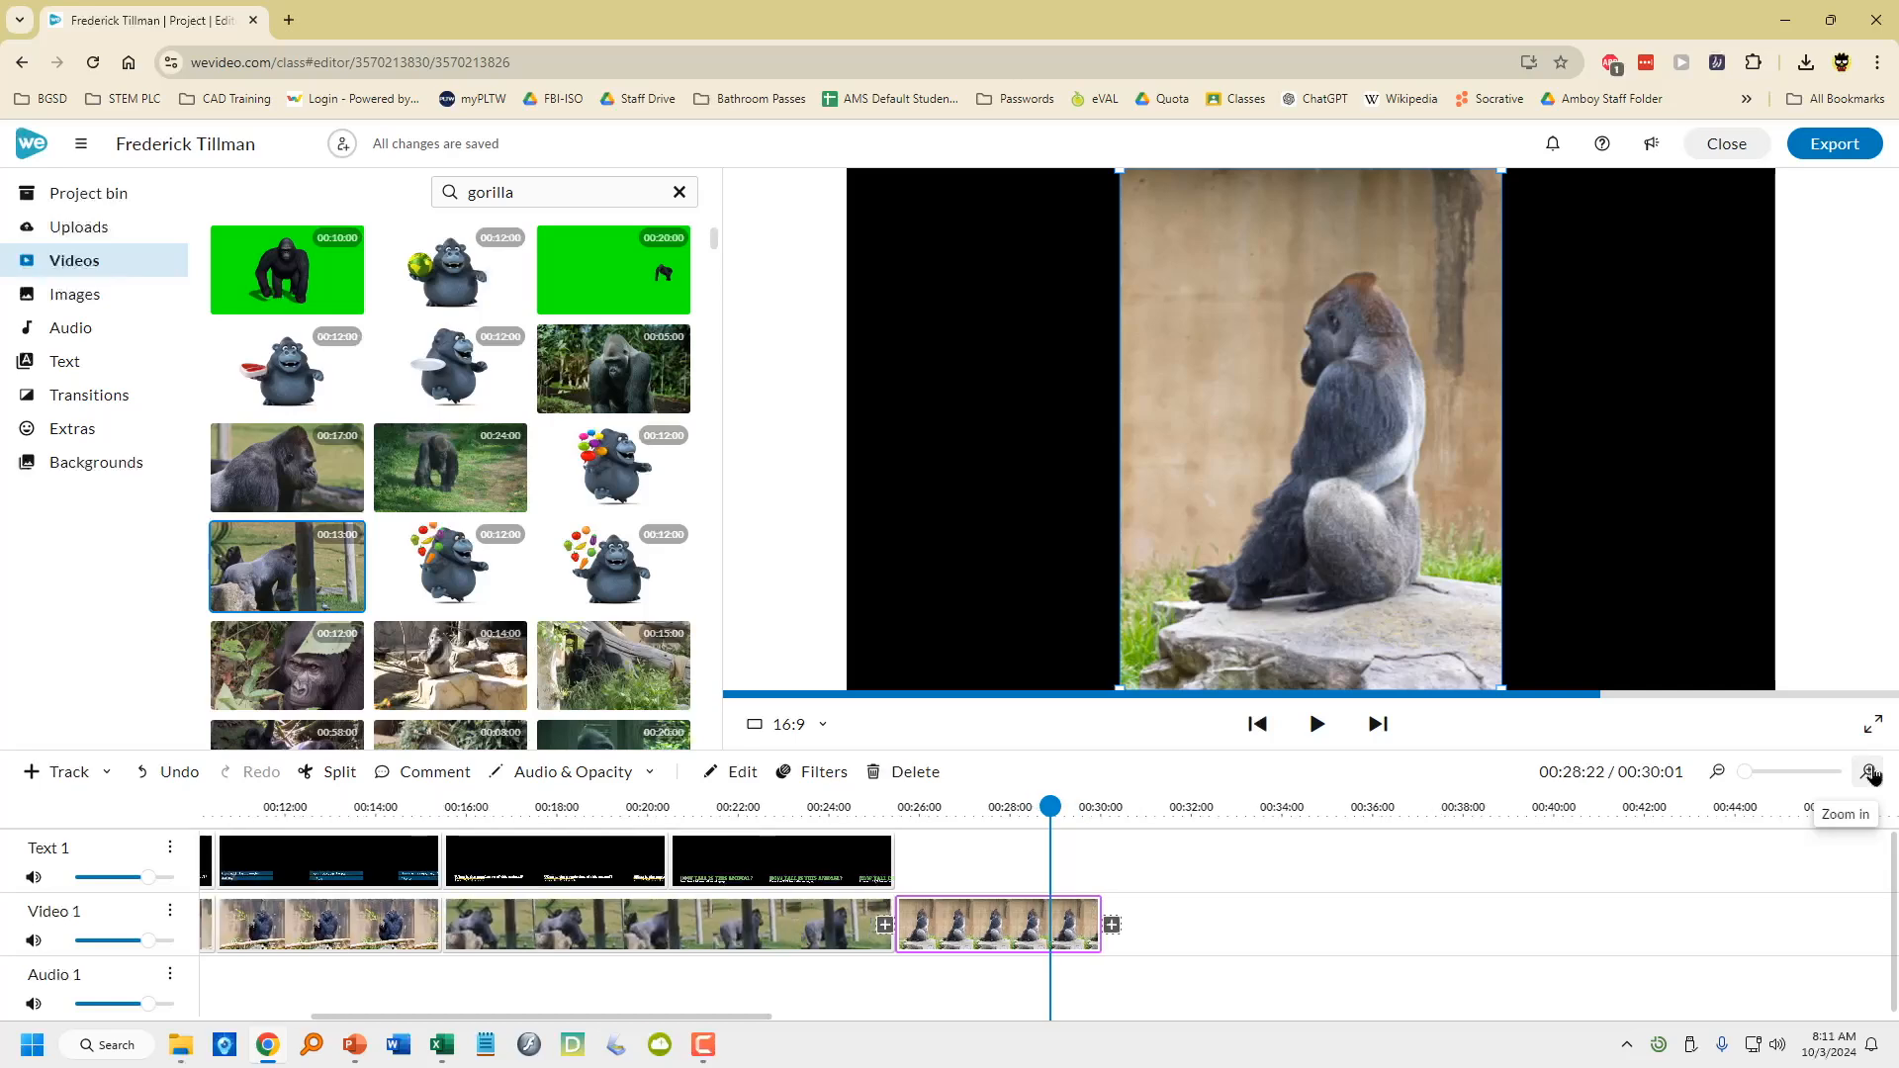
{"action": "left_click", "coordinate": [847, 867]}
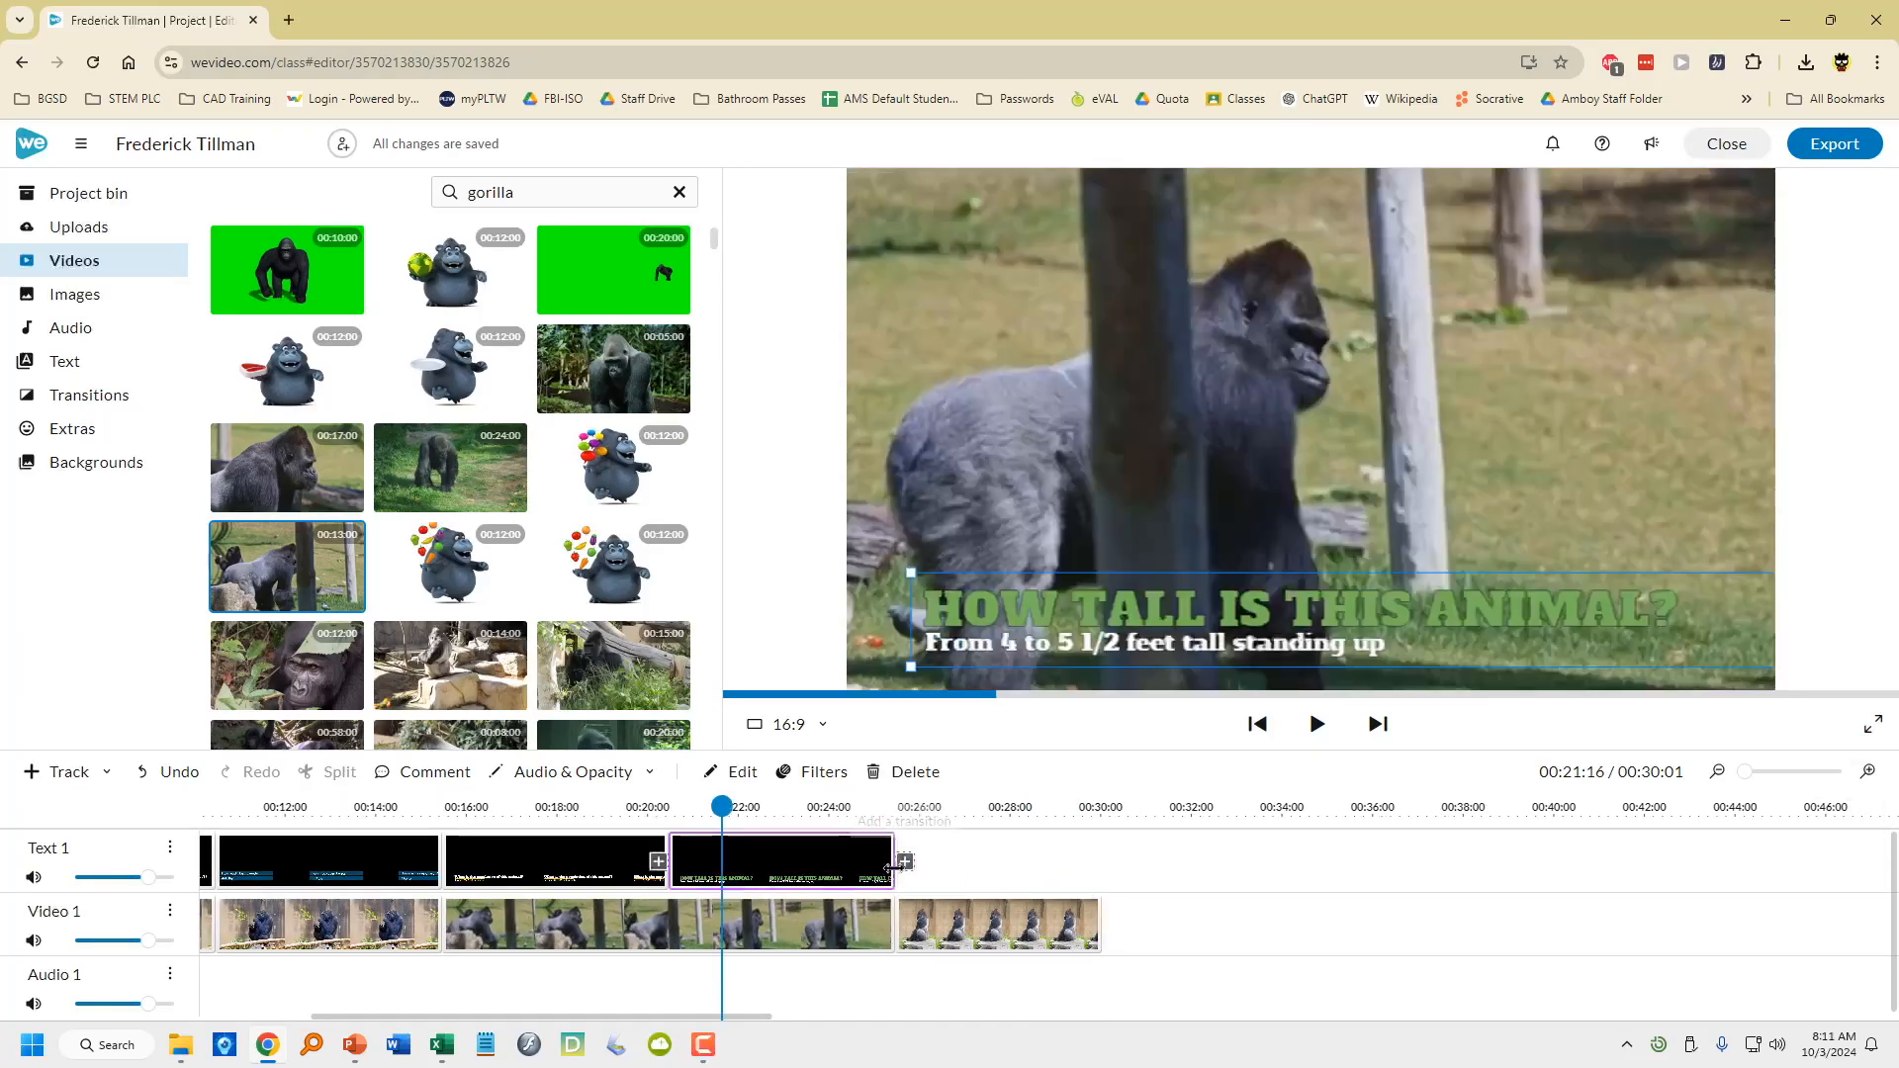
{"action": "left_click_drag", "start_coordinate": [896, 876], "coordinate": [976, 870]}
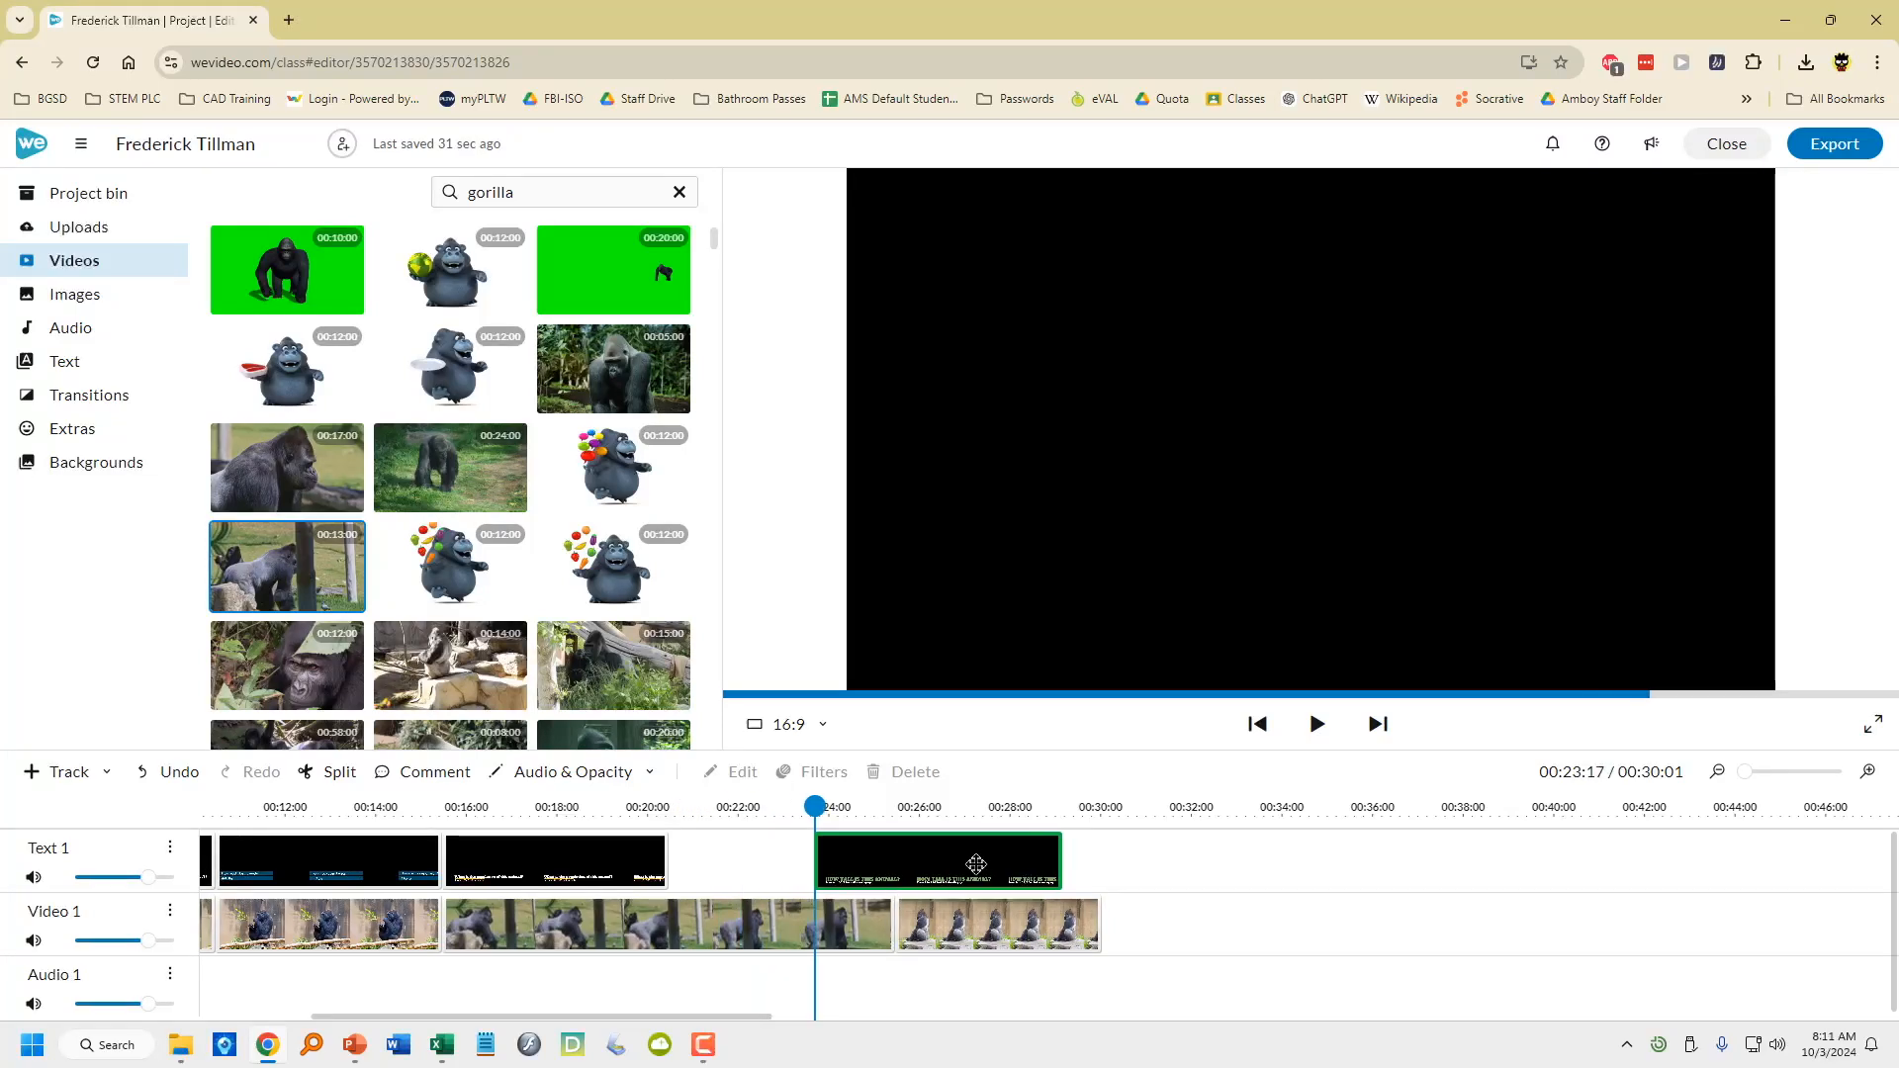
{"action": "left_click", "coordinate": [1064, 945]}
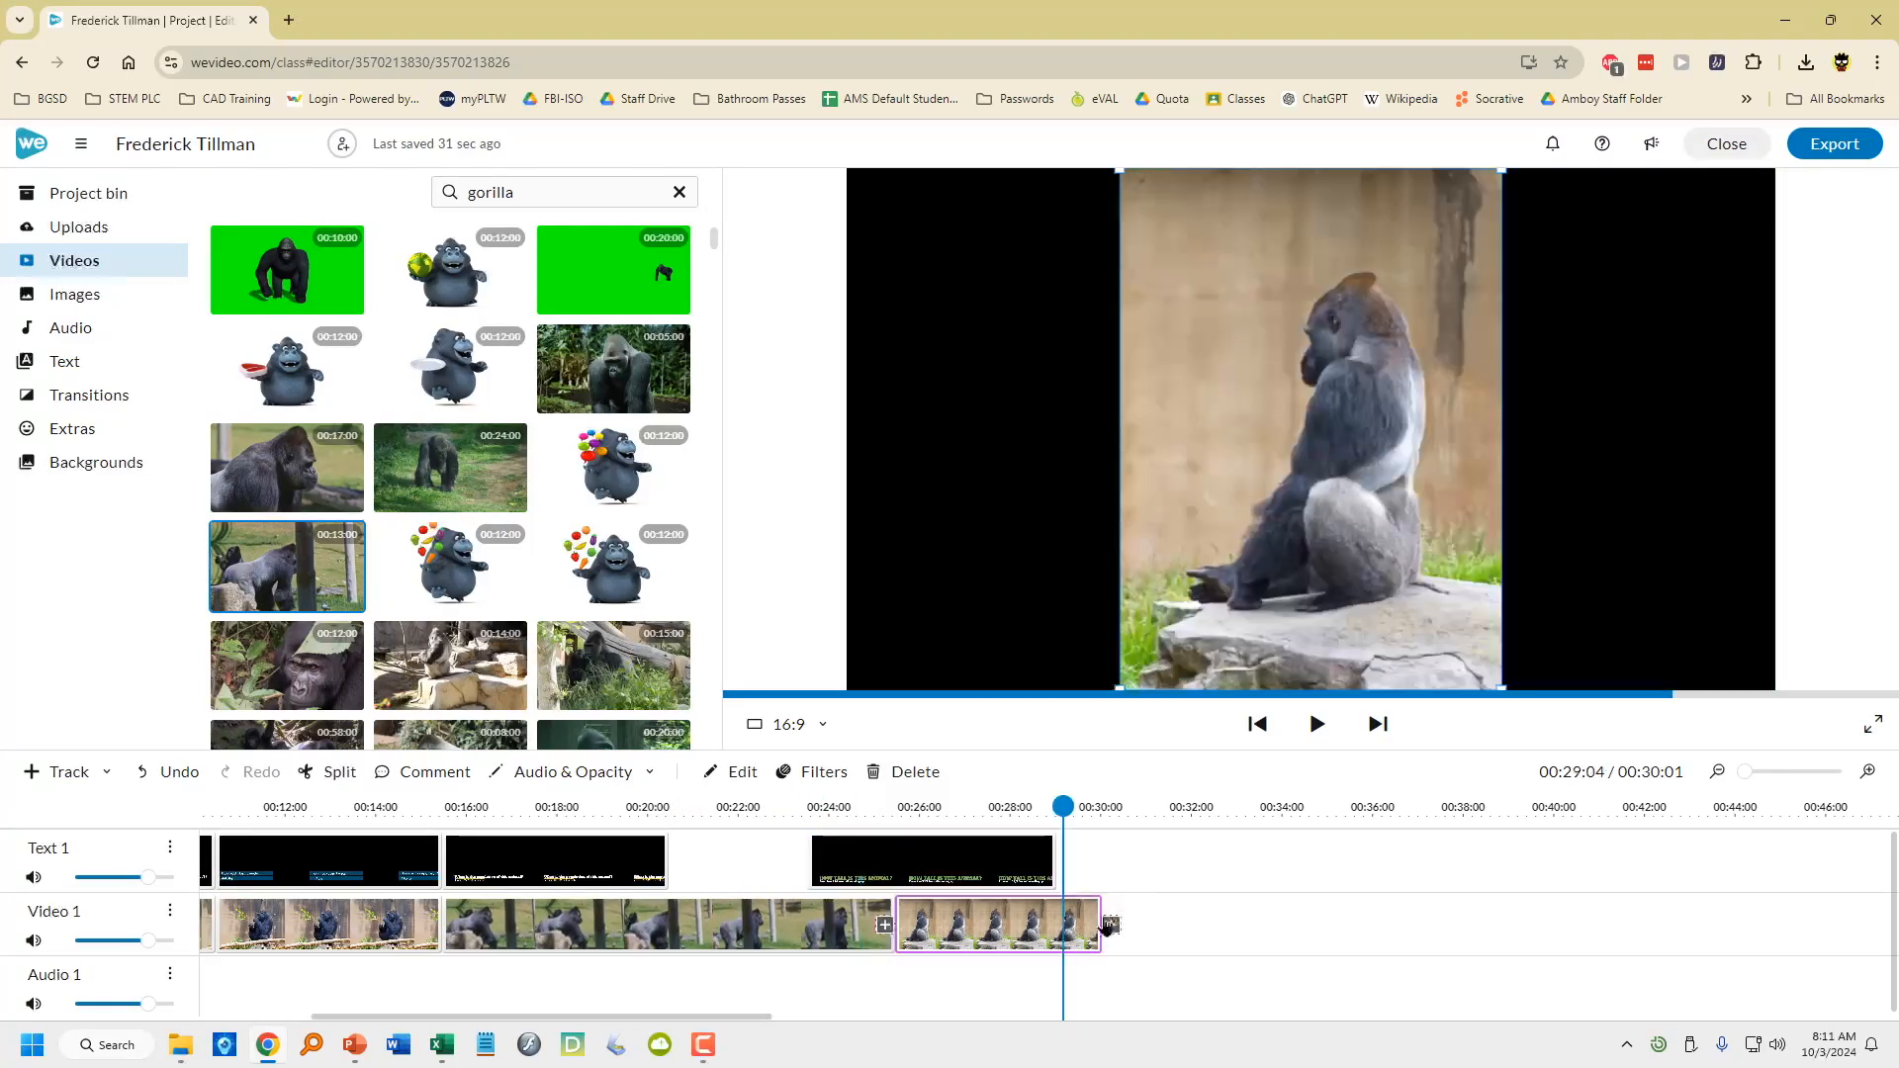
{"action": "left_click", "coordinate": [1093, 908]}
{"action": "left_click_drag", "start_coordinate": [1093, 908], "coordinate": [1092, 908]}
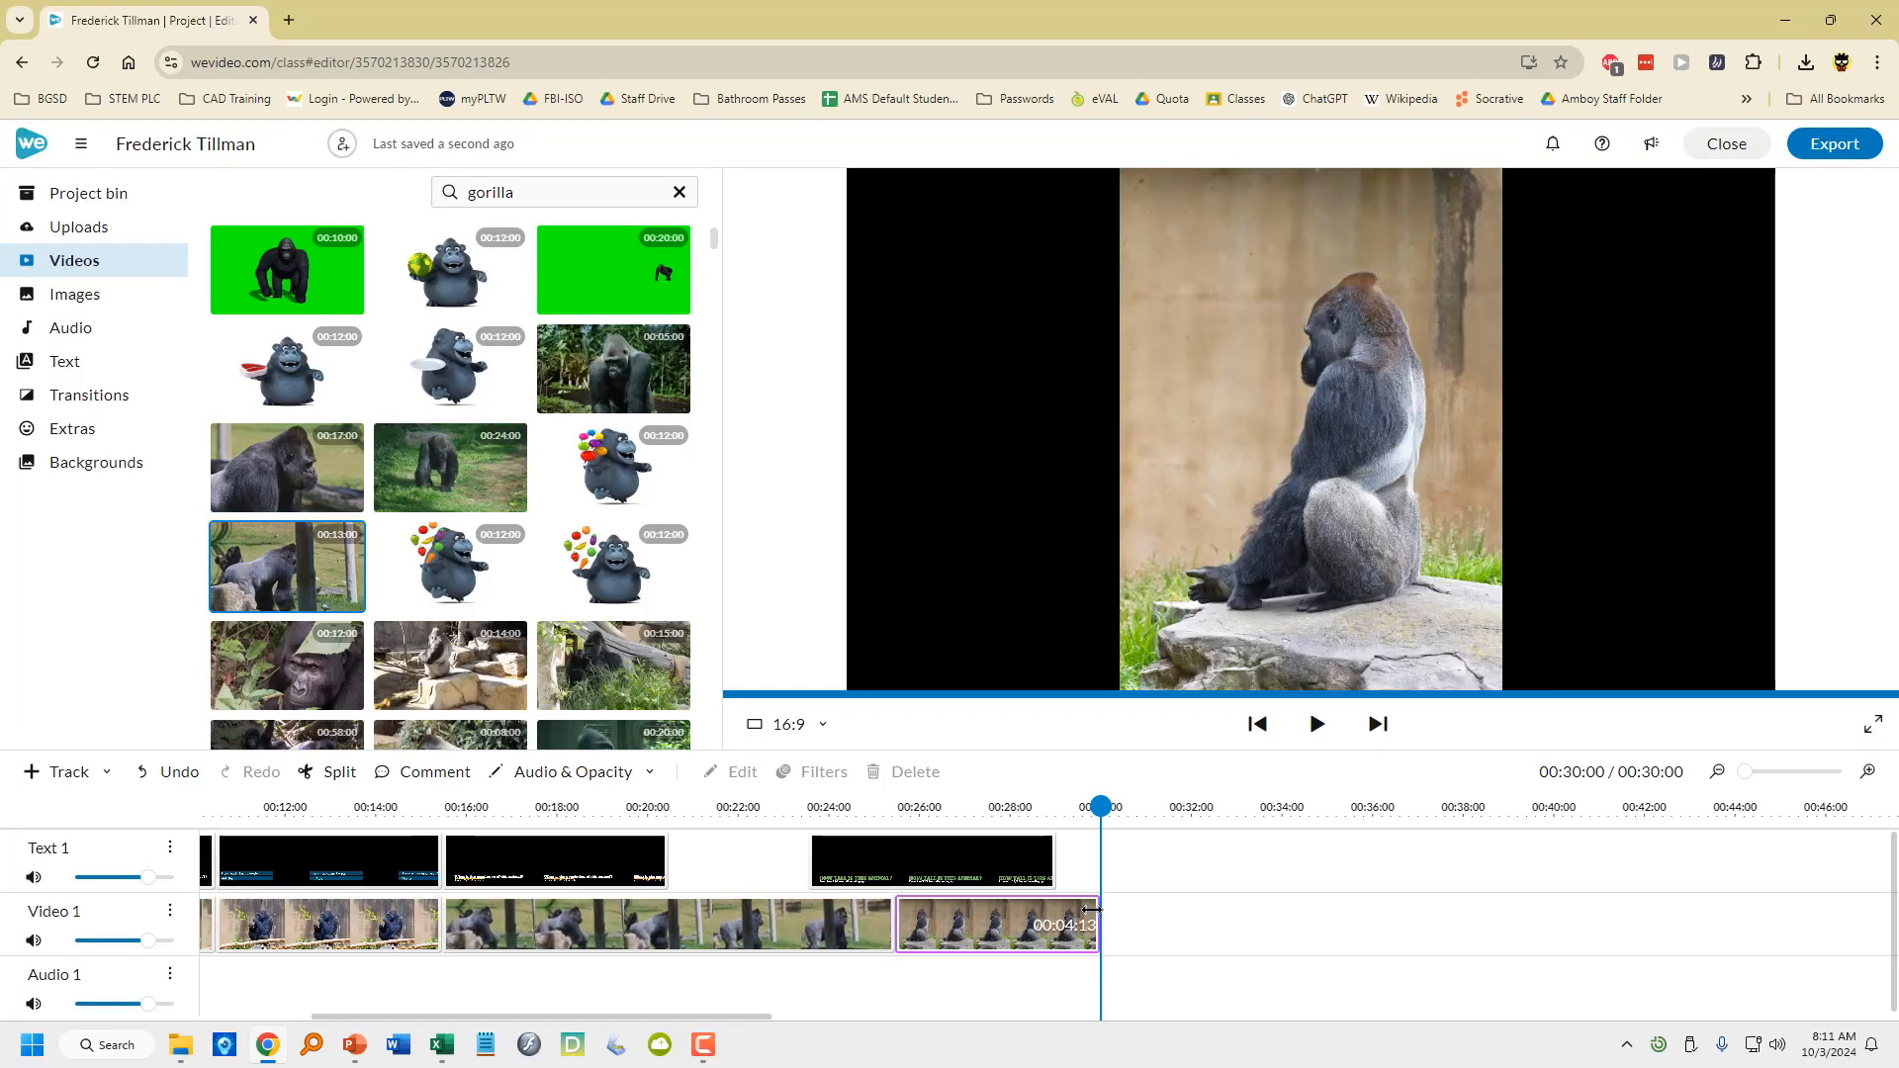
{"action": "left_click", "coordinate": [1084, 904]}
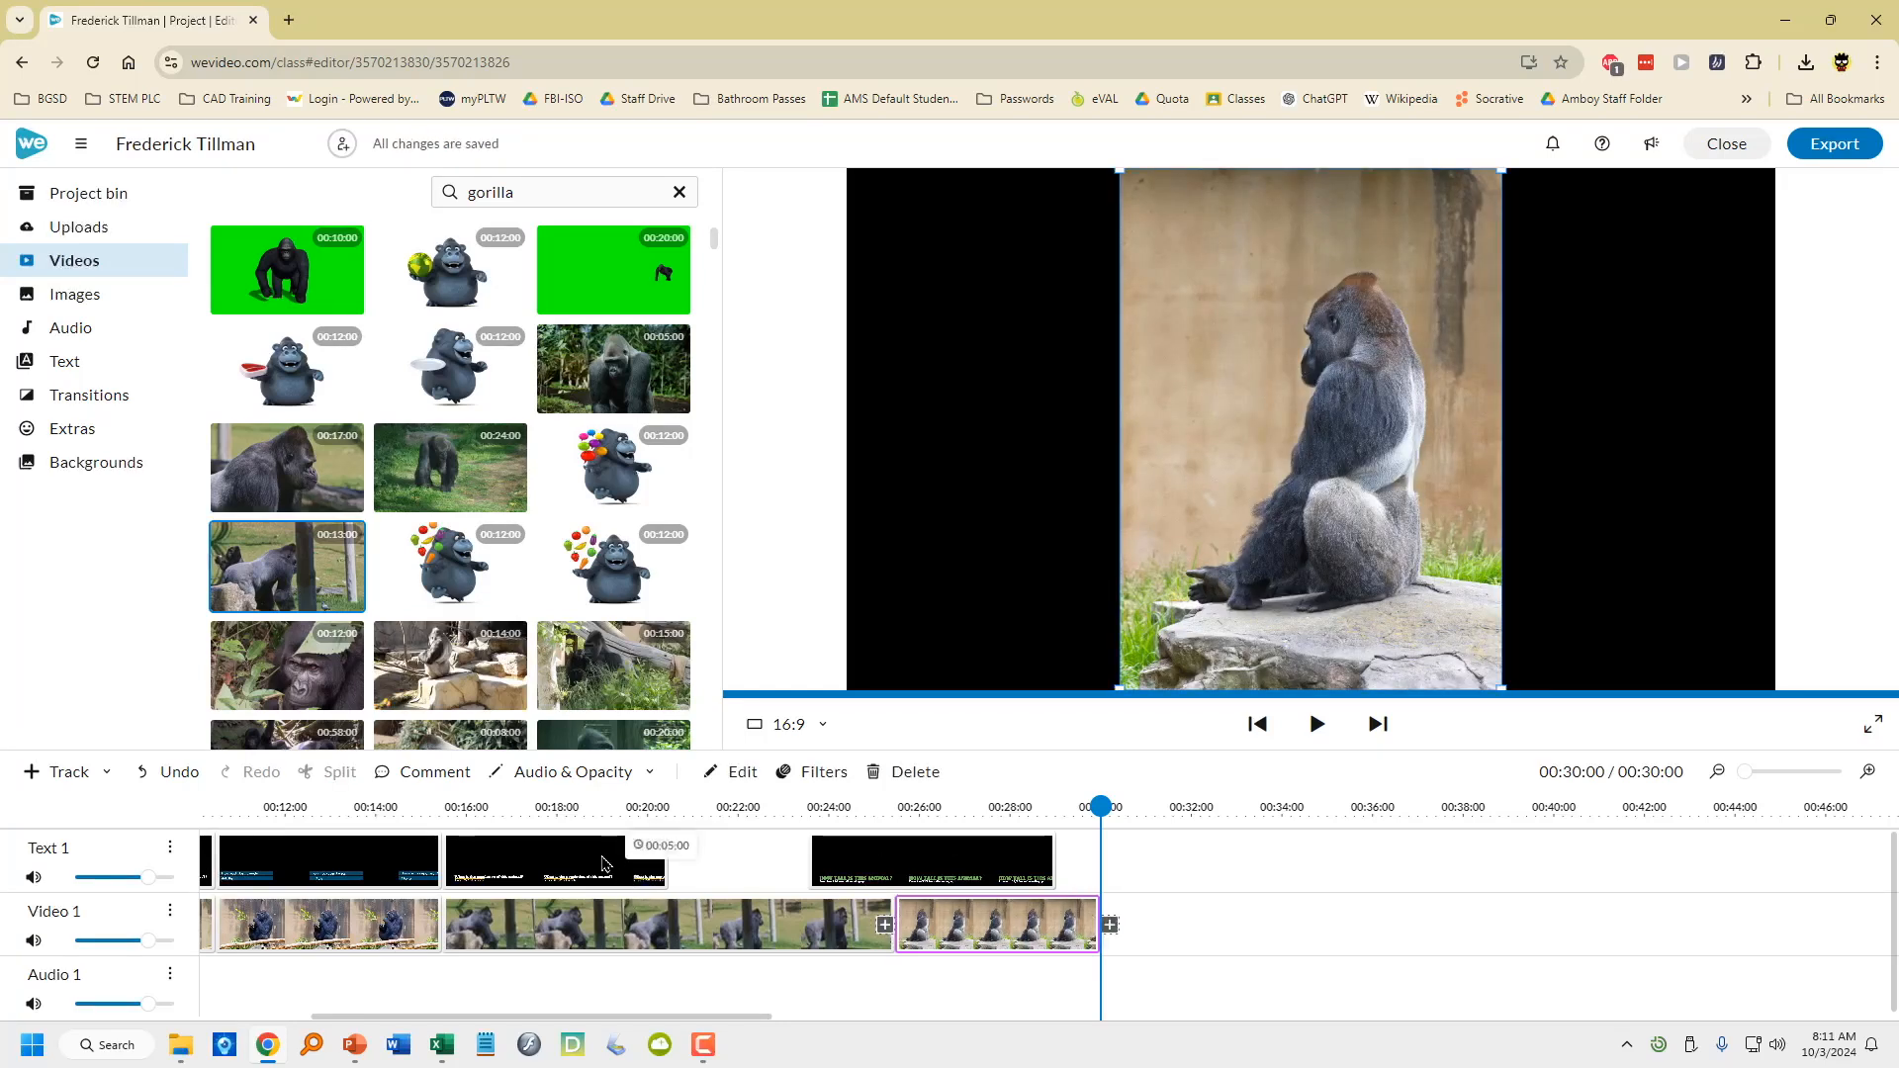
Move the HOW TALL caption right after the previous caption and extend it to 00:30
{"action": "left_click", "coordinate": [534, 877]}
{"action": "left_click_drag", "start_coordinate": [883, 879], "coordinate": [741, 882]}
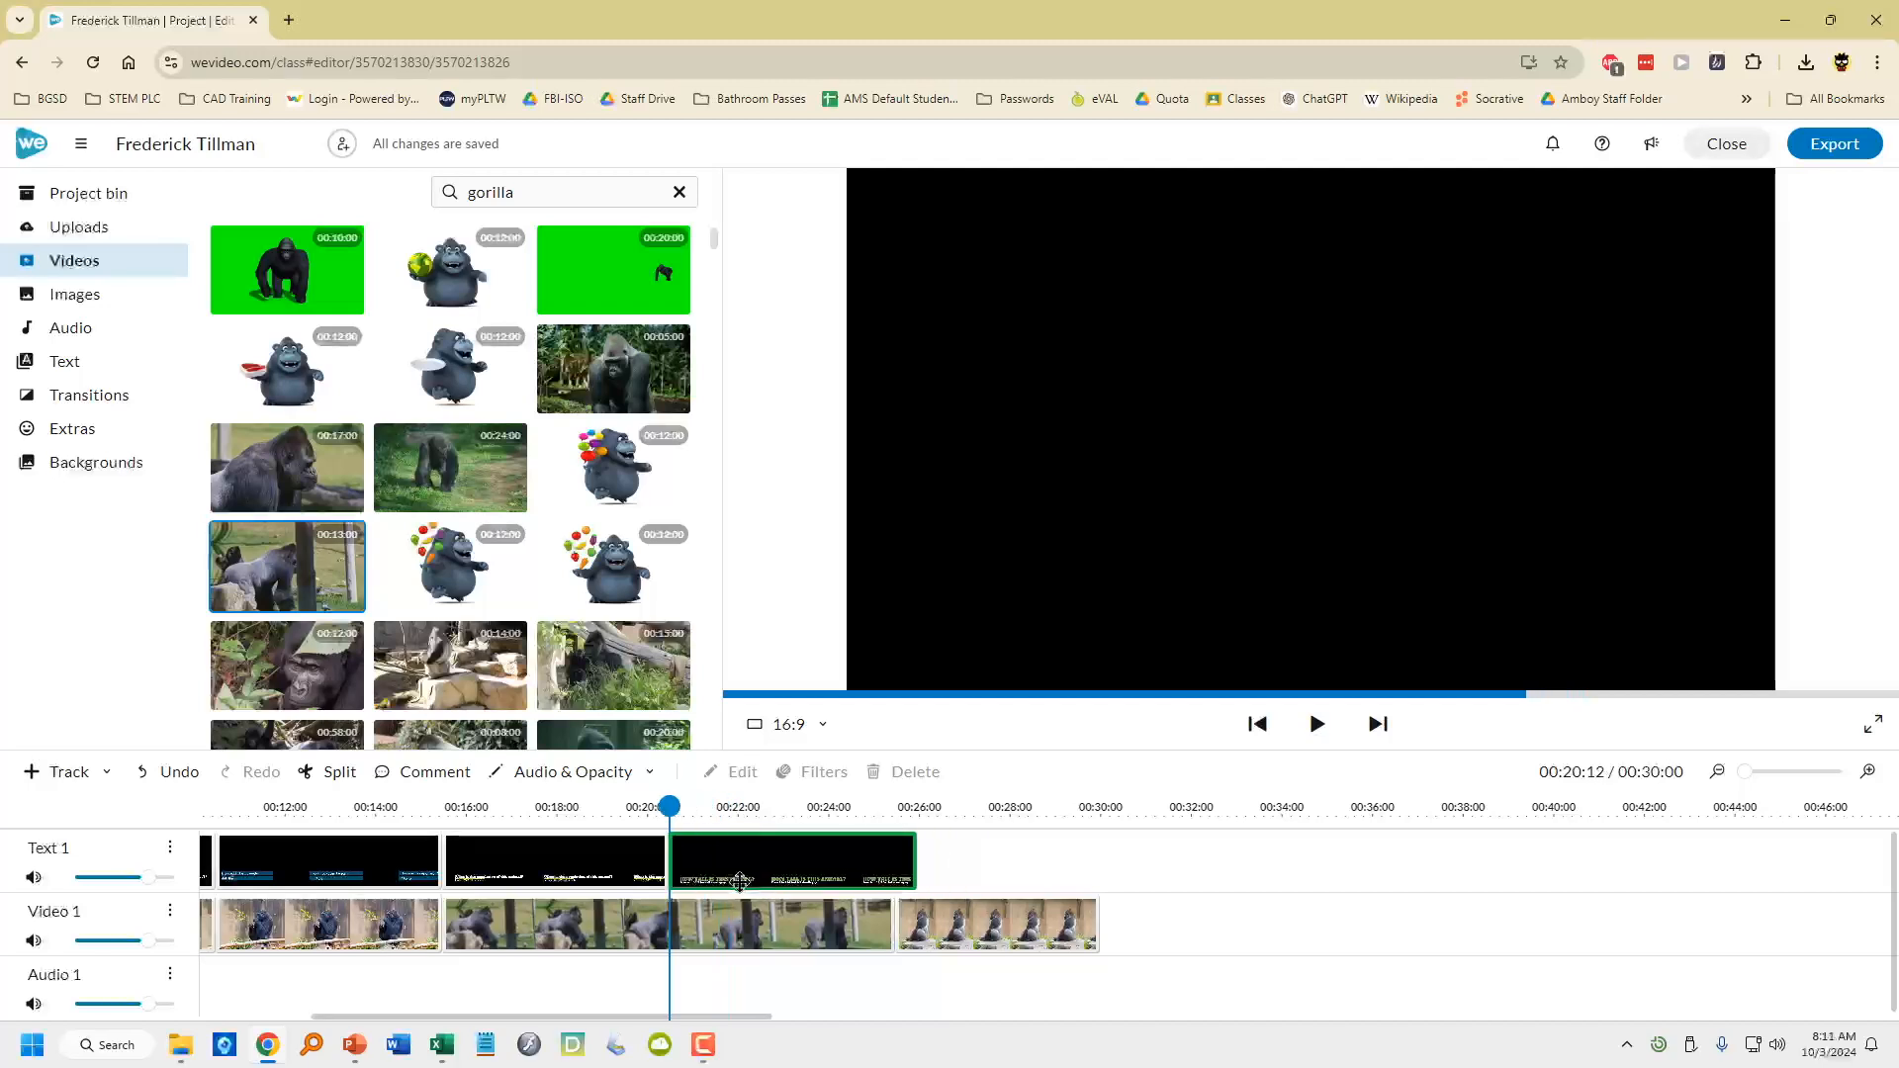
{"action": "left_click", "coordinate": [914, 858]}
{"action": "left_click_drag", "start_coordinate": [908, 857], "coordinate": [1098, 862]}
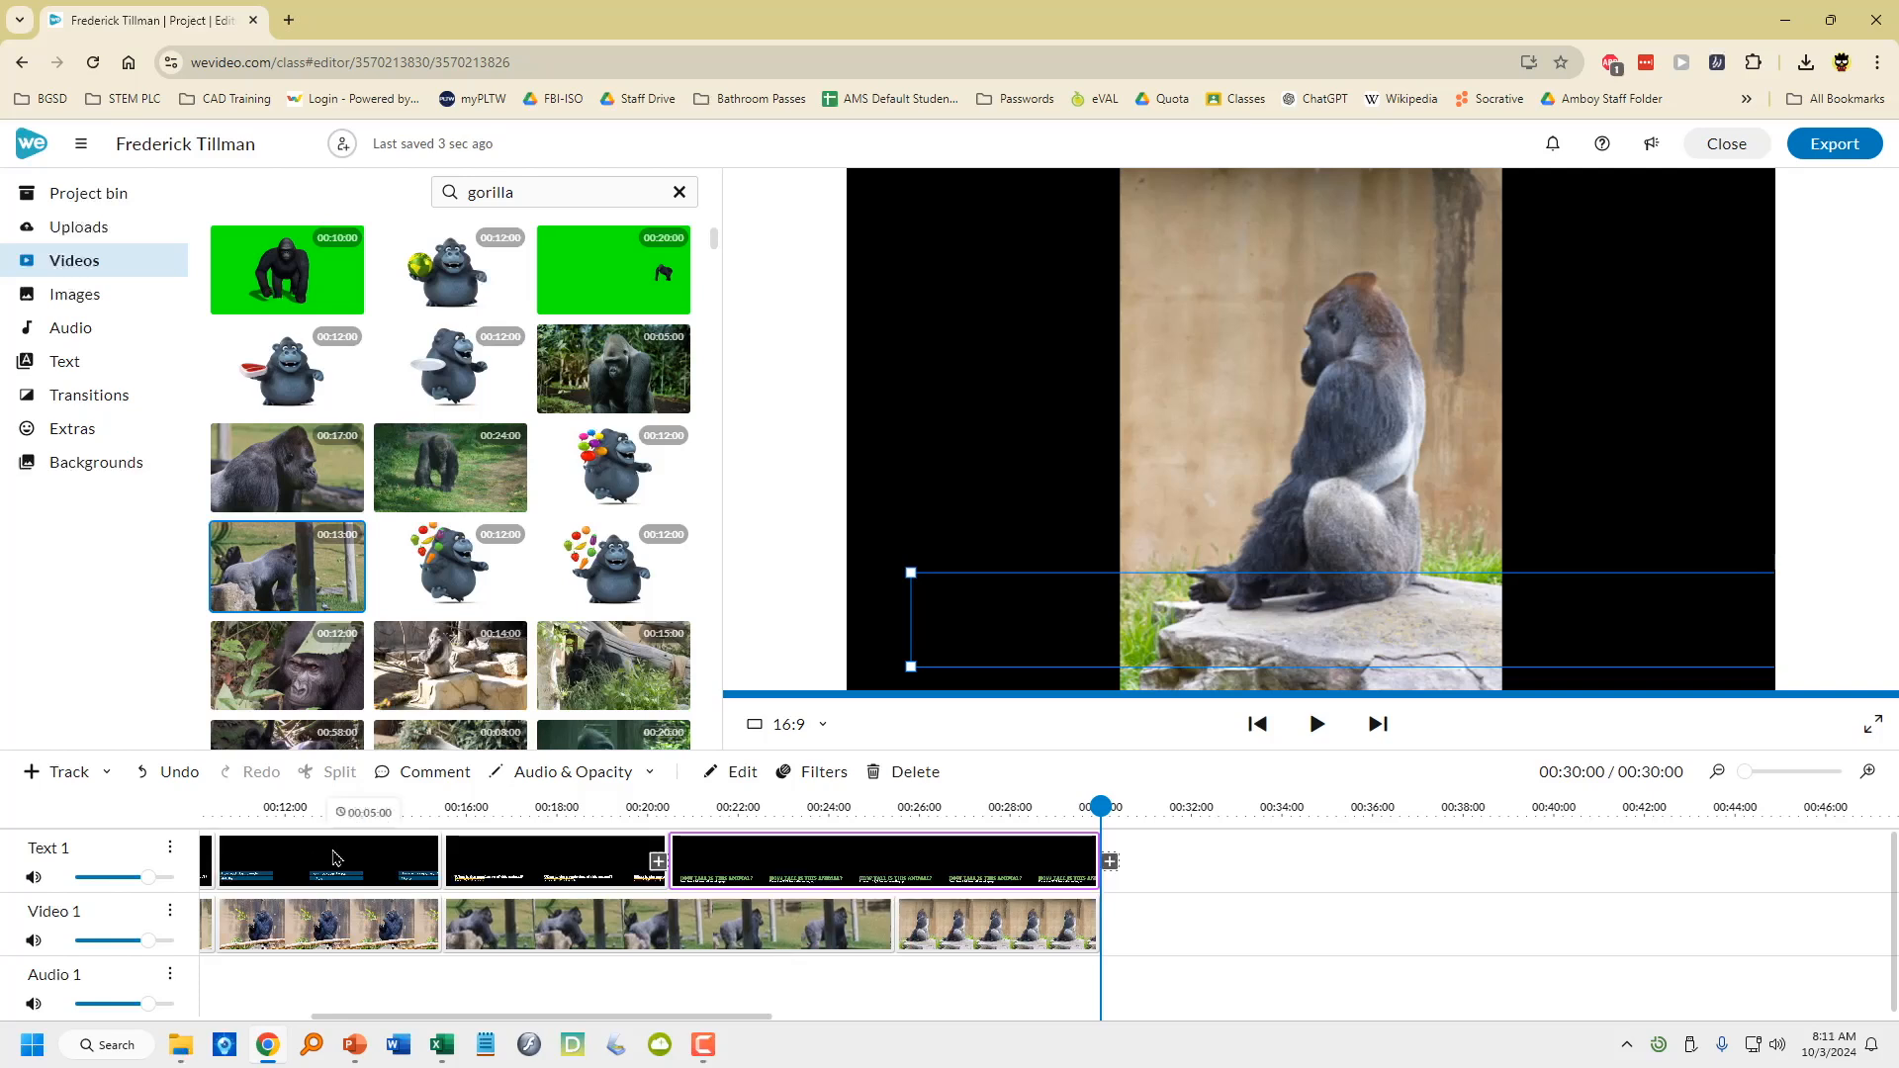
{"action": "left_click", "coordinate": [1717, 772]}
{"action": "left_click", "coordinate": [1717, 772]}
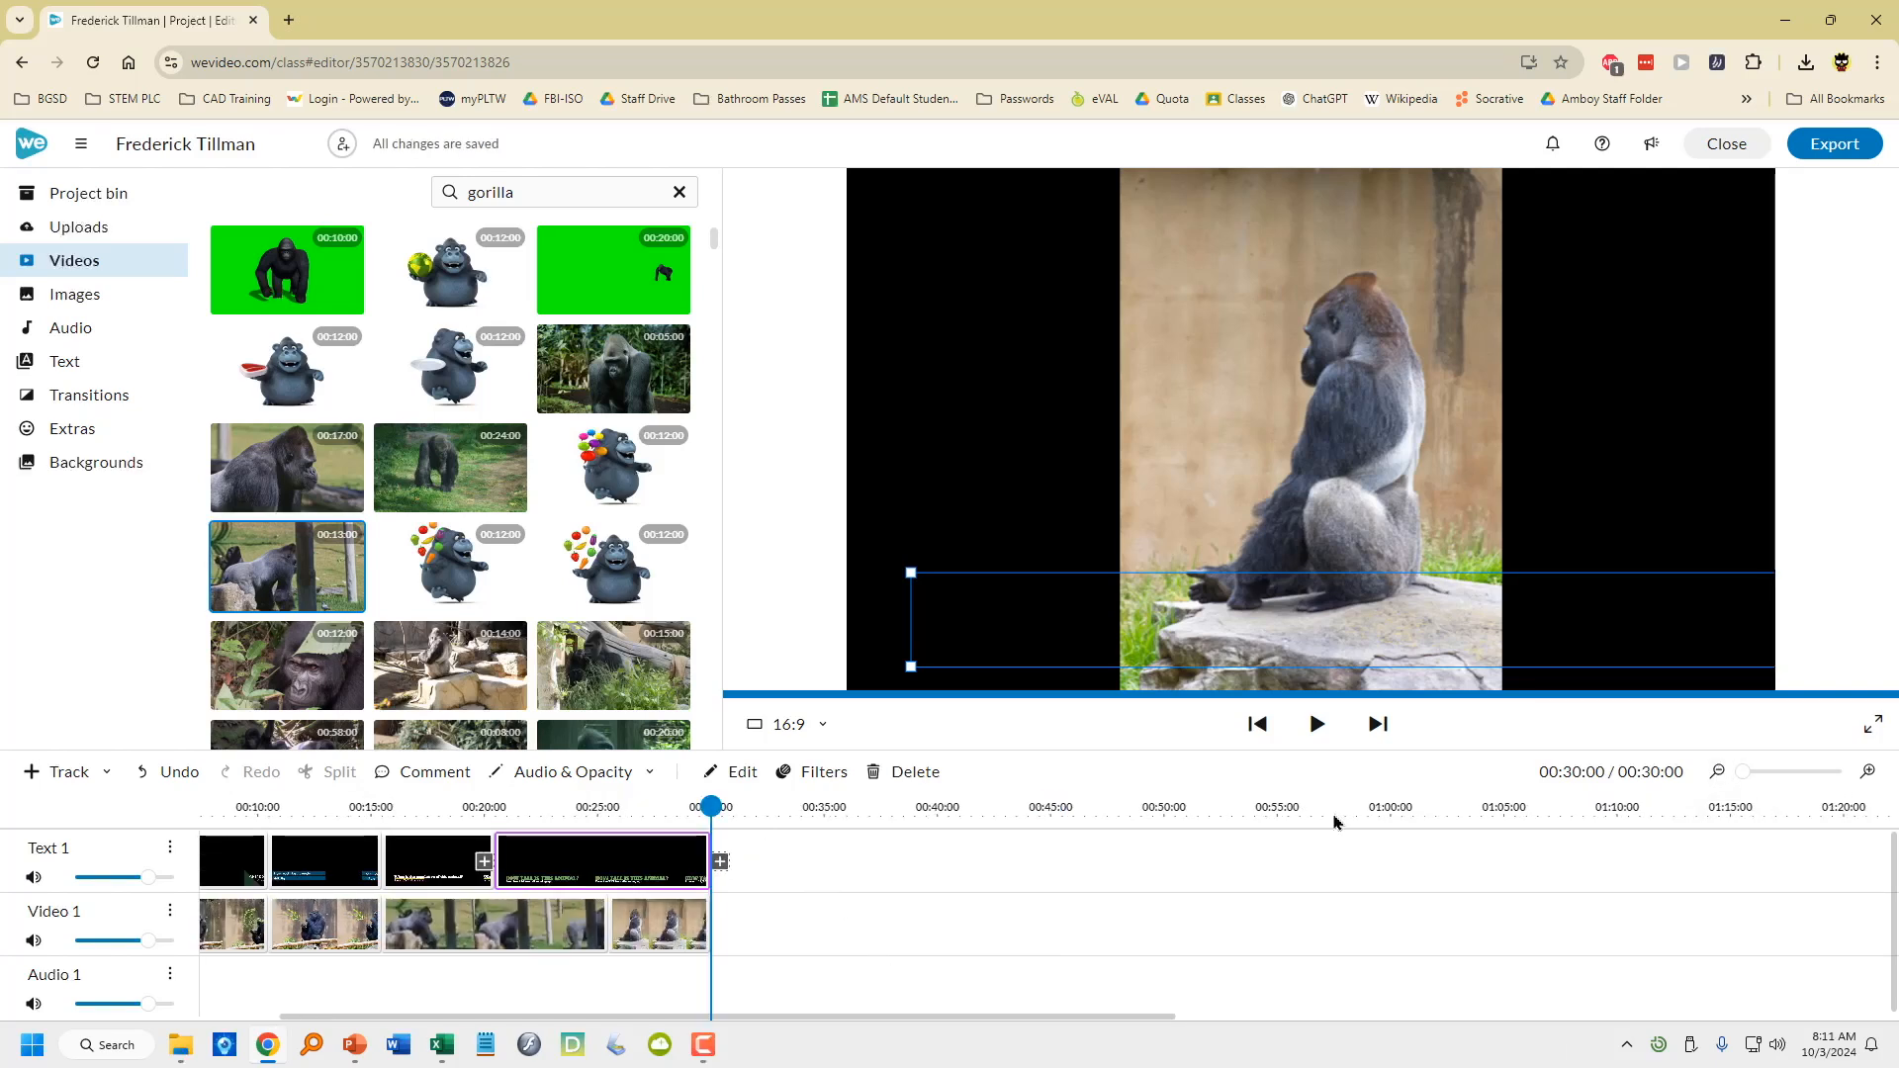
{"action": "left_click", "coordinate": [1258, 725]}
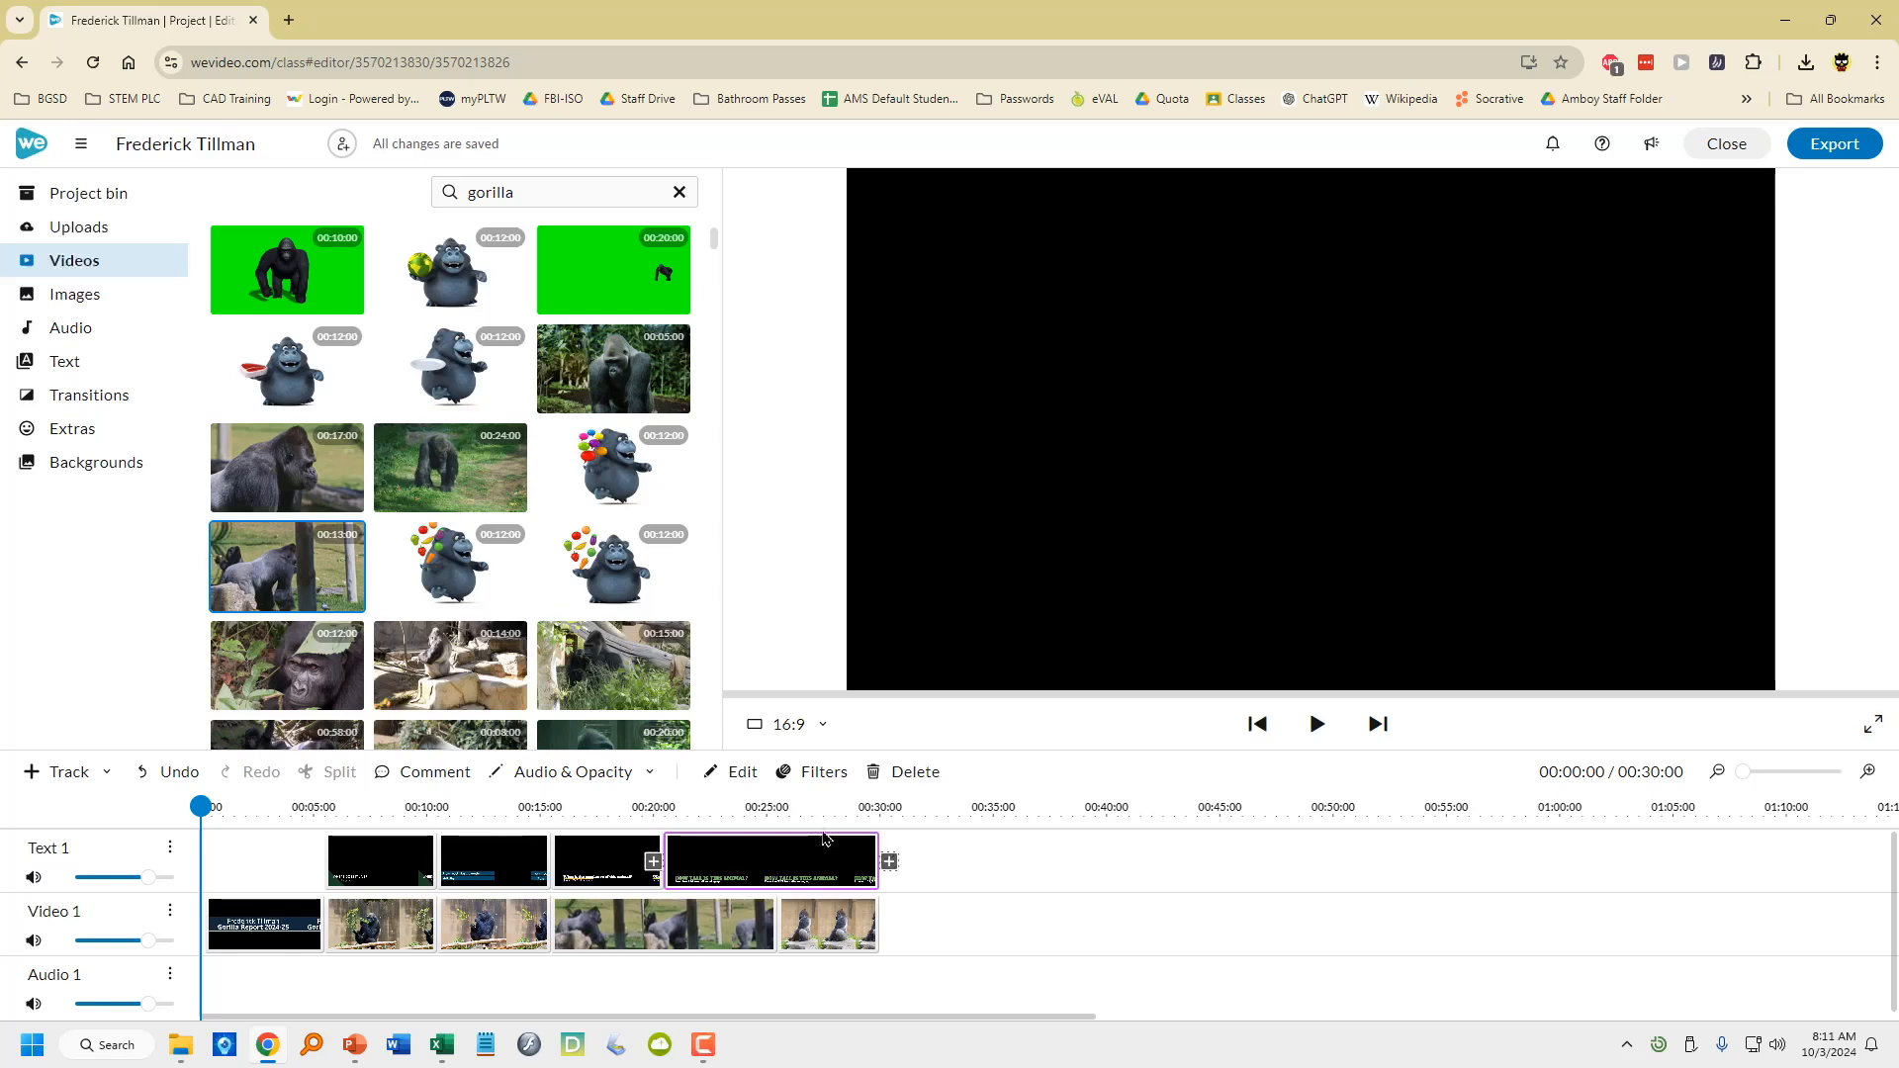
Place Funk That Feelings Instrumental on Audio 1 and trim it to end at 00:30
{"action": "left_click", "coordinate": [78, 331]}
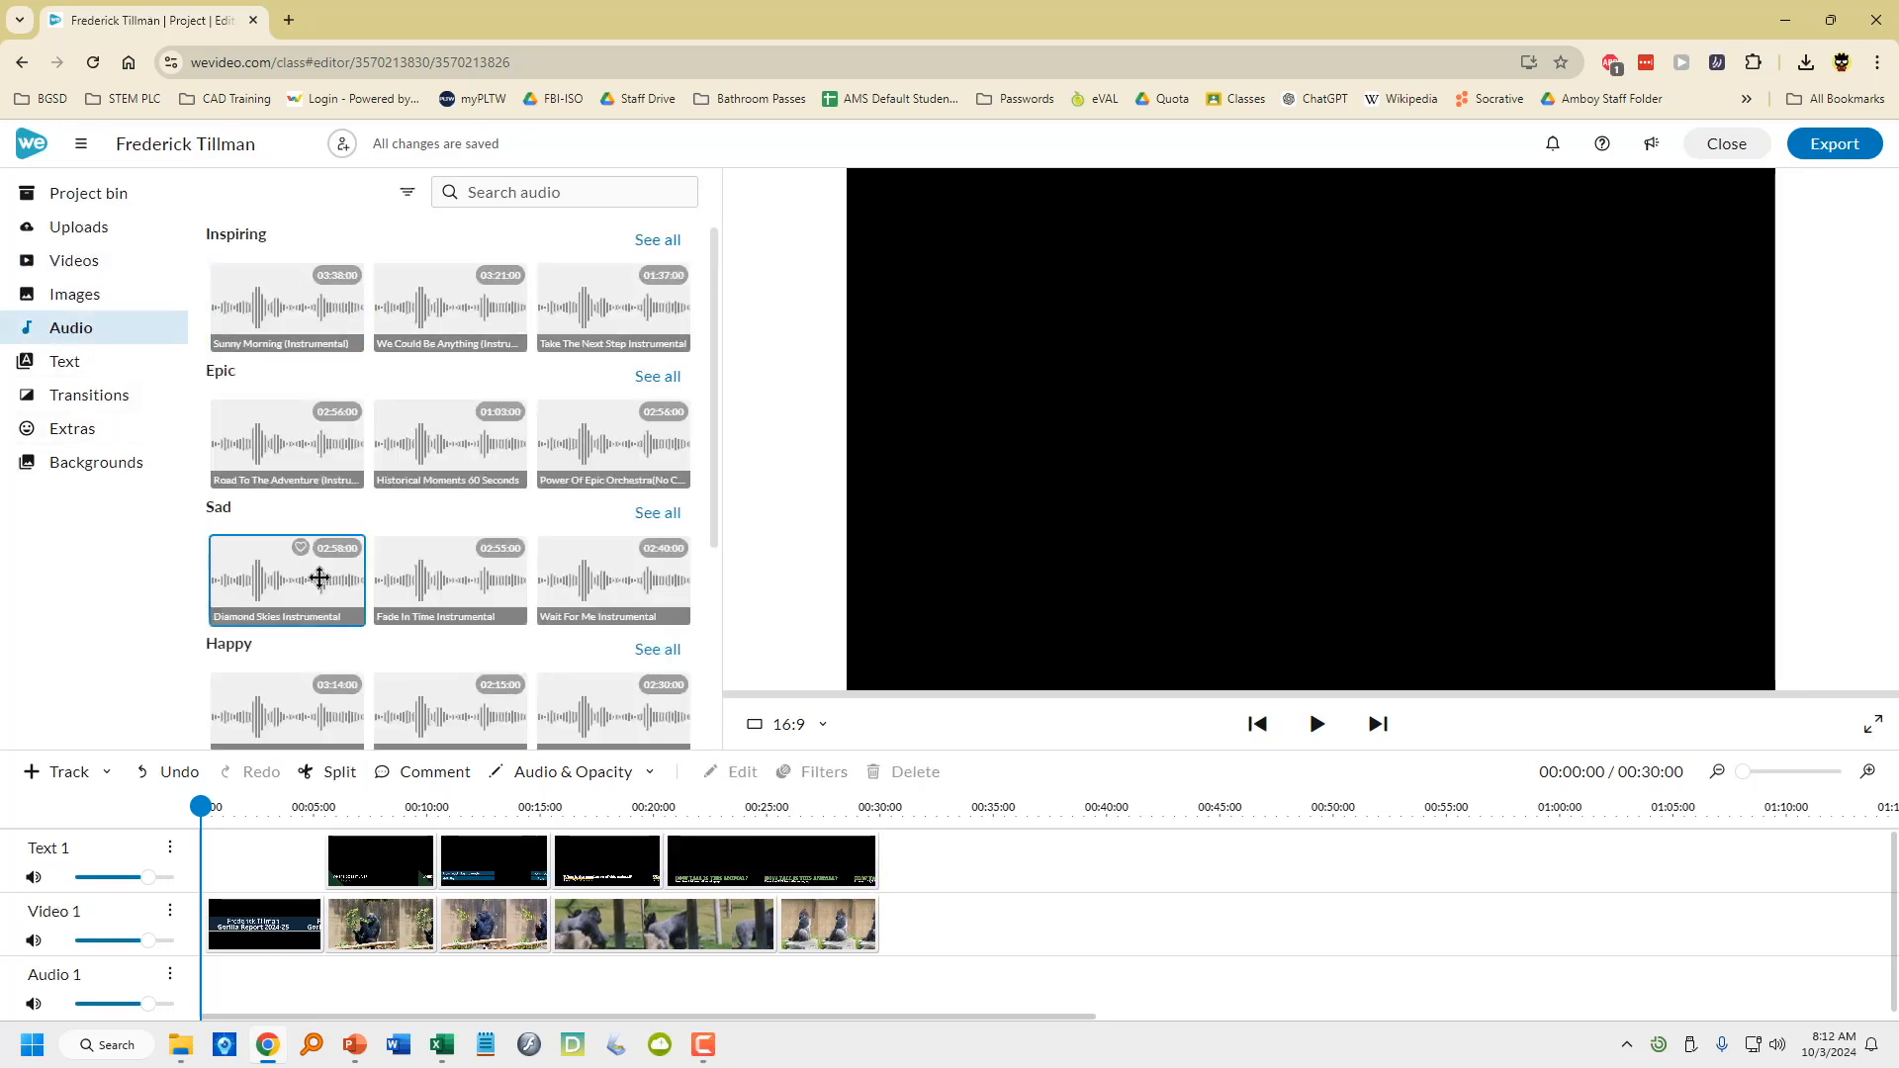
{"action": "scroll", "coordinate": [500, 608], "scroll_direction": "down", "scroll_amount": 2}
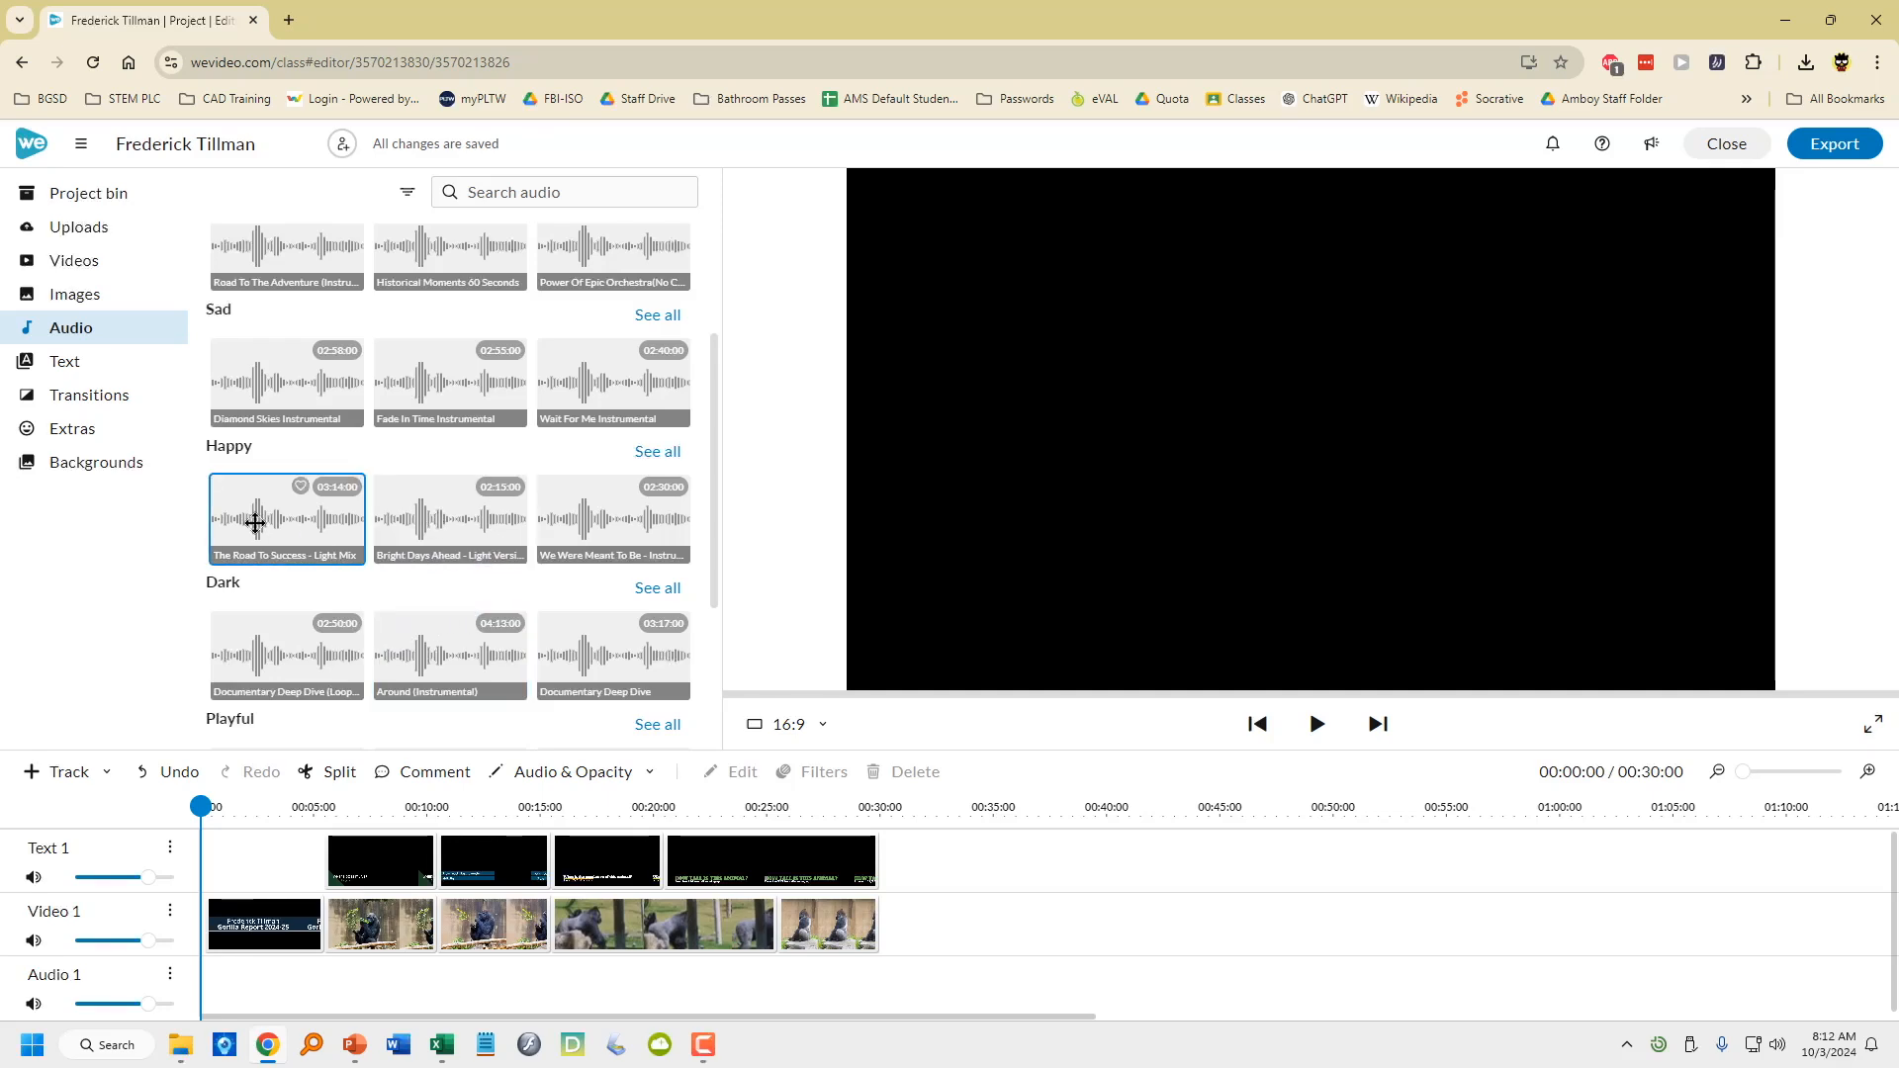
{"action": "left_click", "coordinate": [480, 519]}
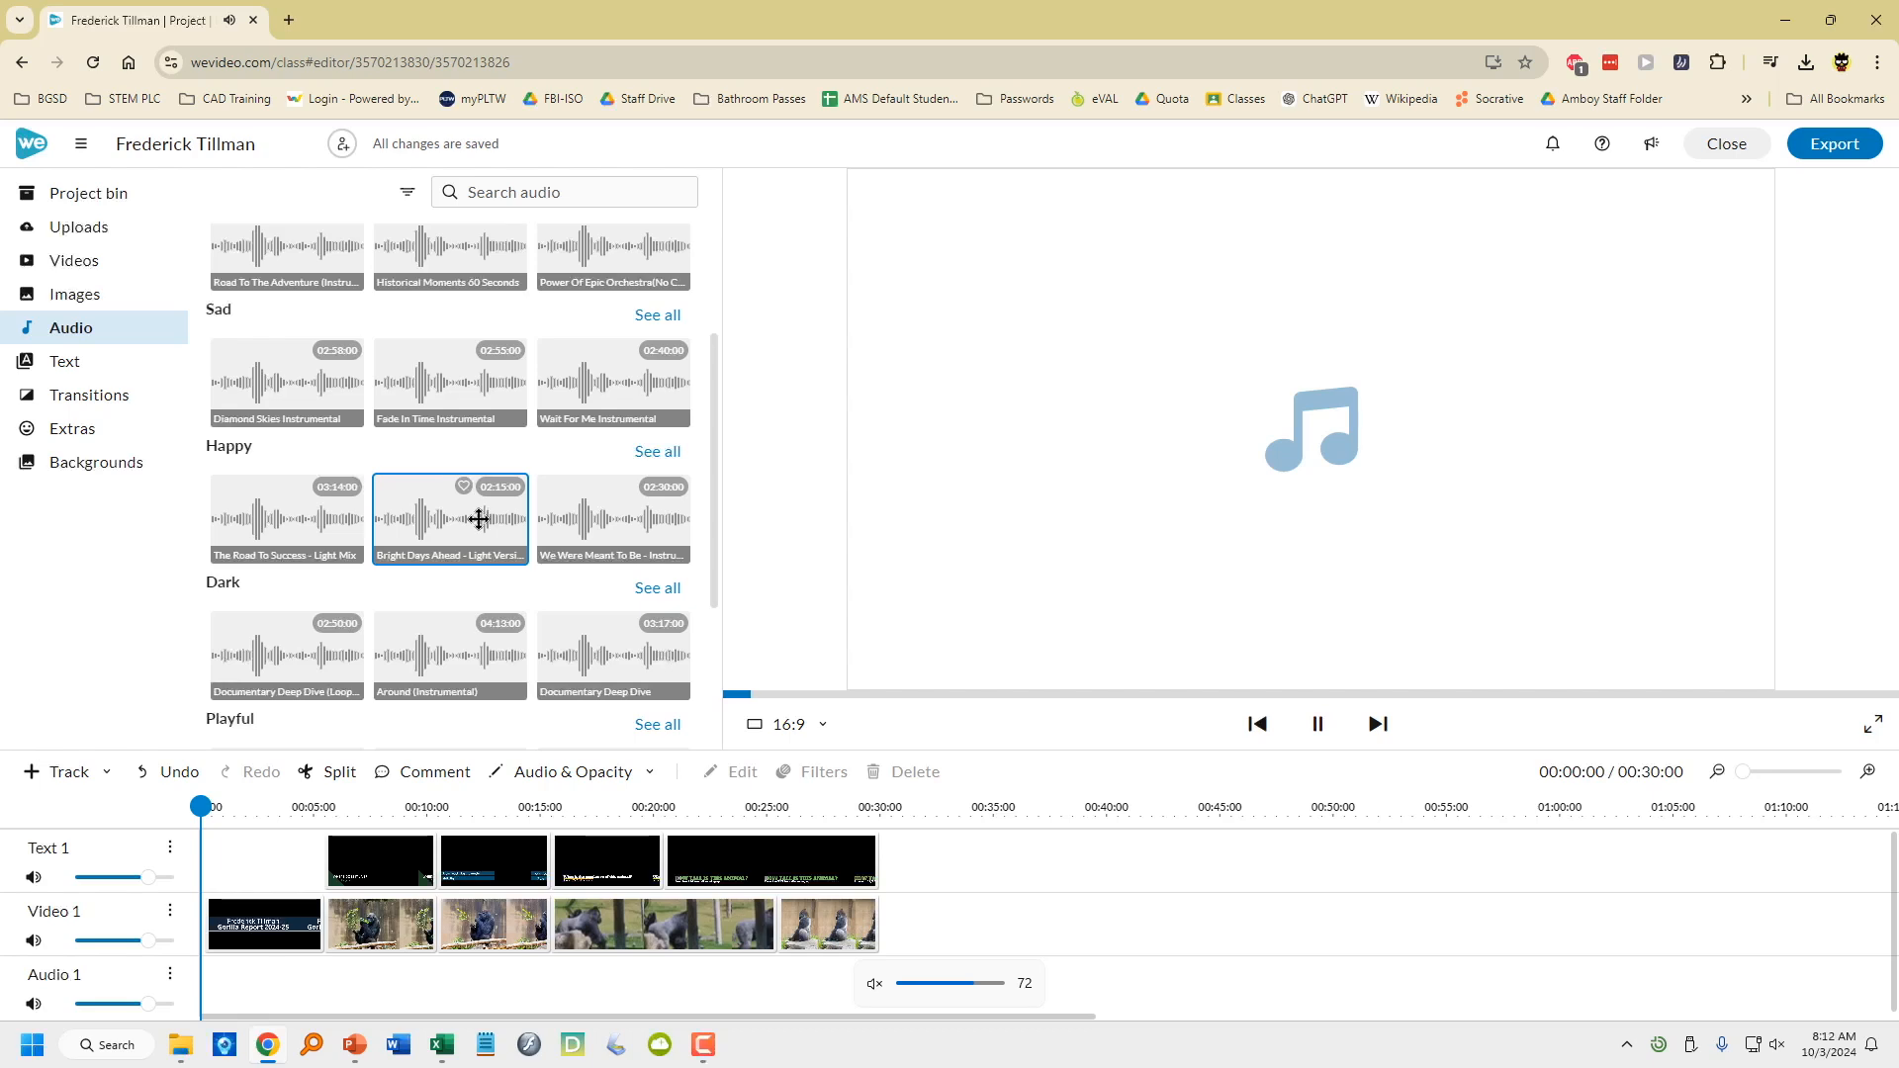
{"action": "scroll", "coordinate": [488, 602], "scroll_direction": "down", "scroll_amount": 1}
{"action": "left_click_drag", "start_coordinate": [407, 678], "coordinate": [230, 979]}
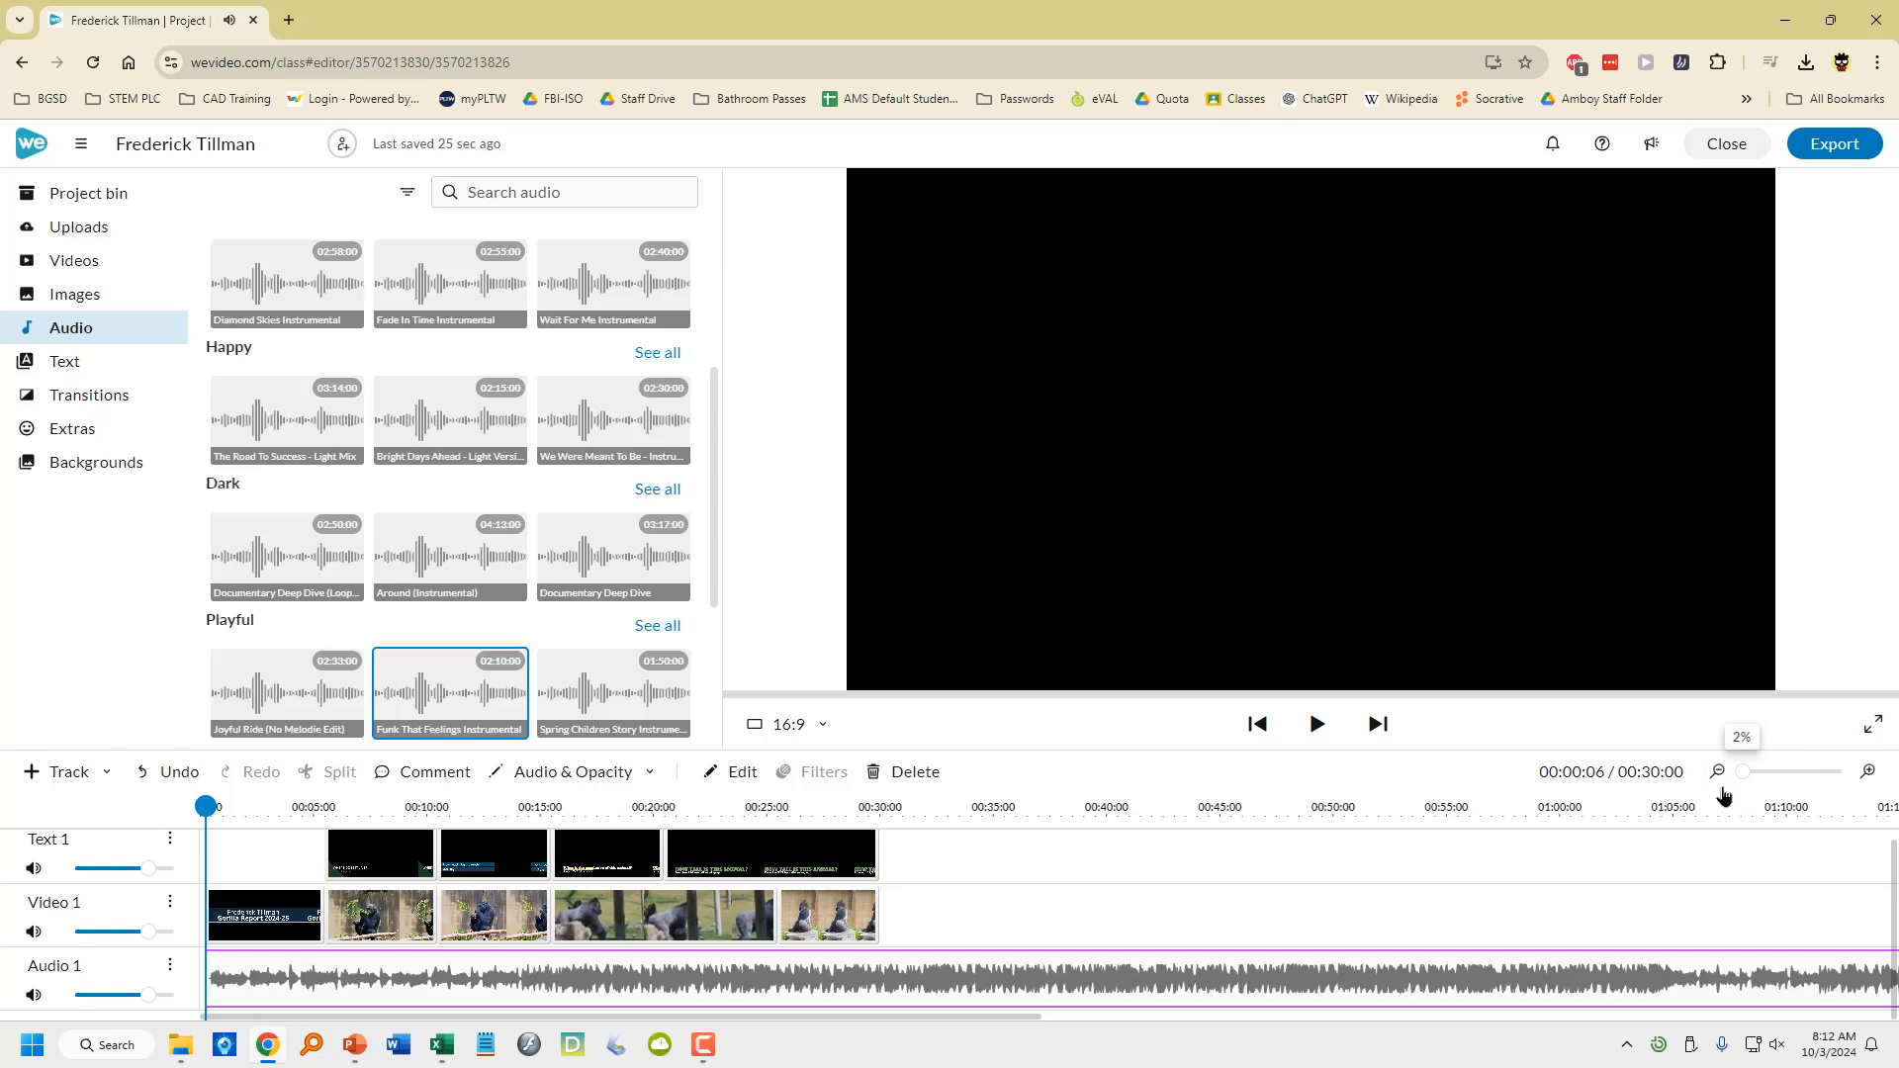
{"action": "left_click", "coordinate": [1717, 772]}
{"action": "left_click", "coordinate": [1718, 781]}
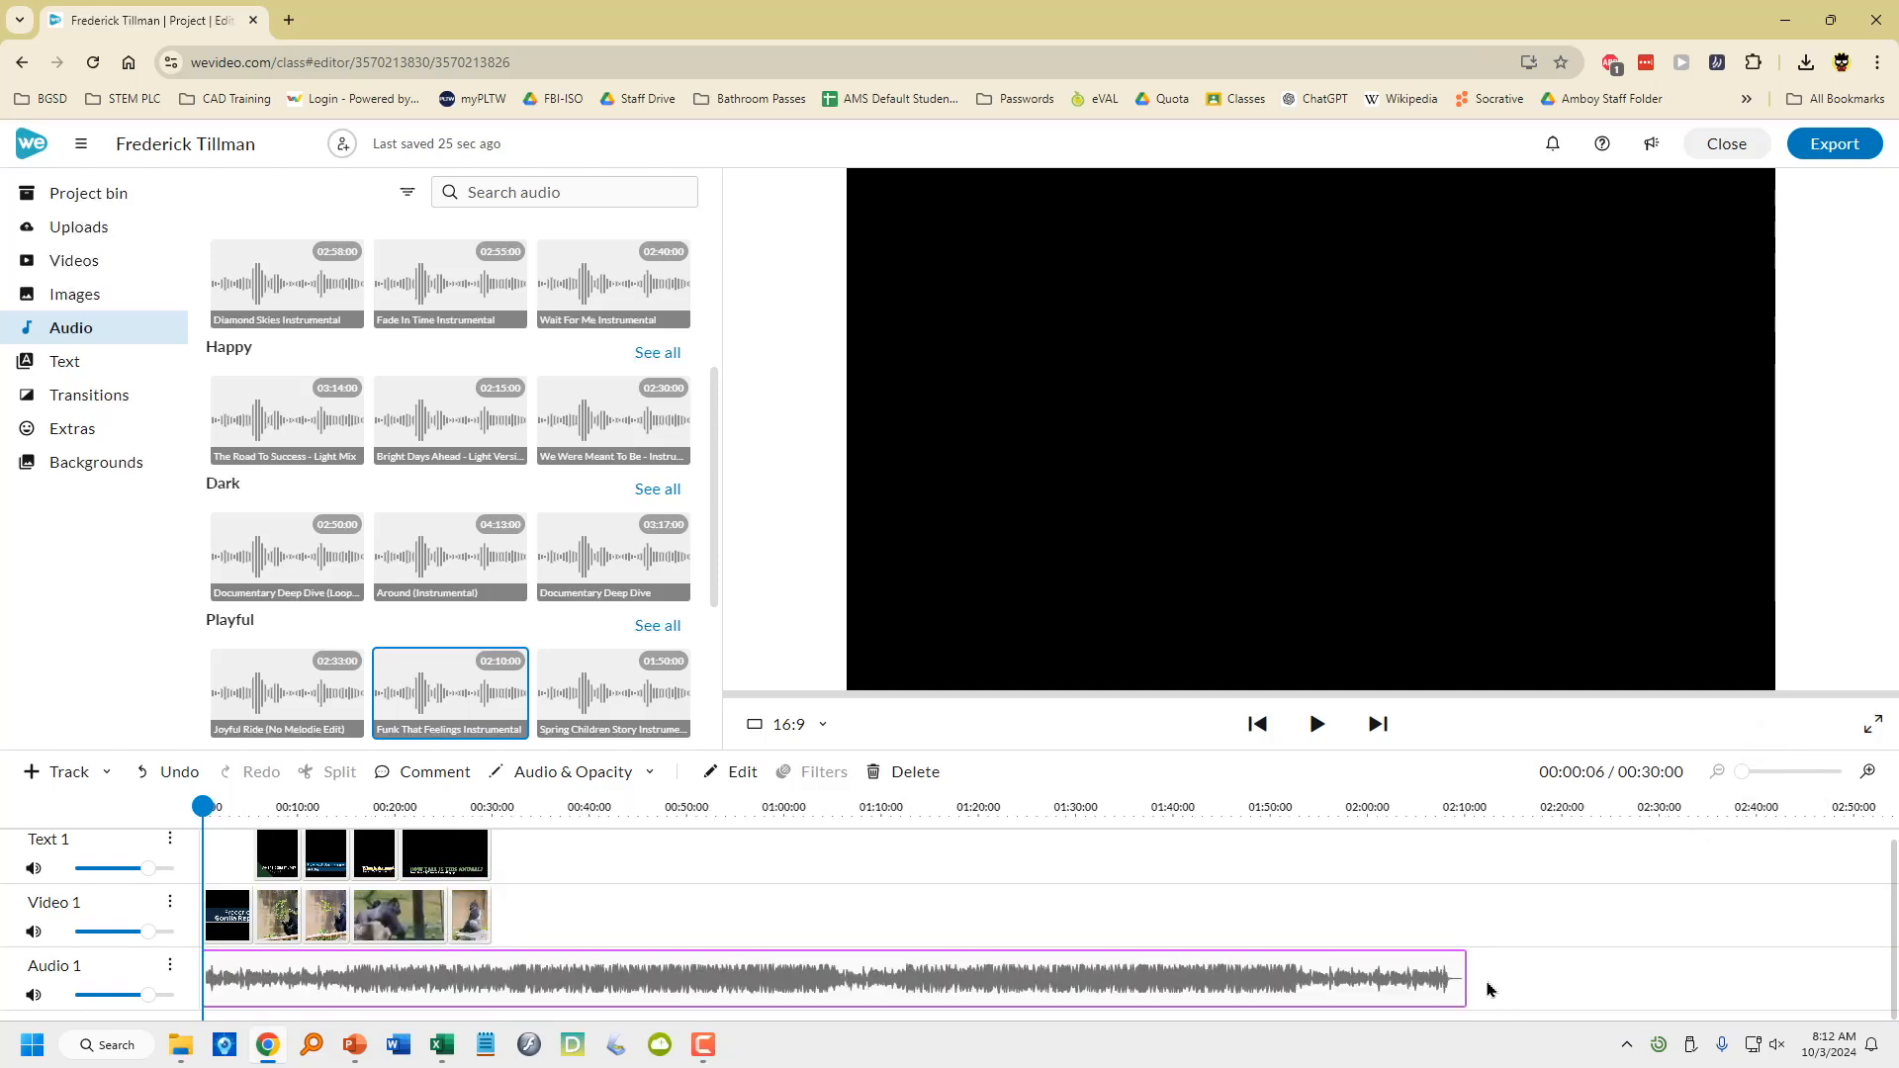
{"action": "left_click_drag", "start_coordinate": [1465, 977], "coordinate": [492, 962]}
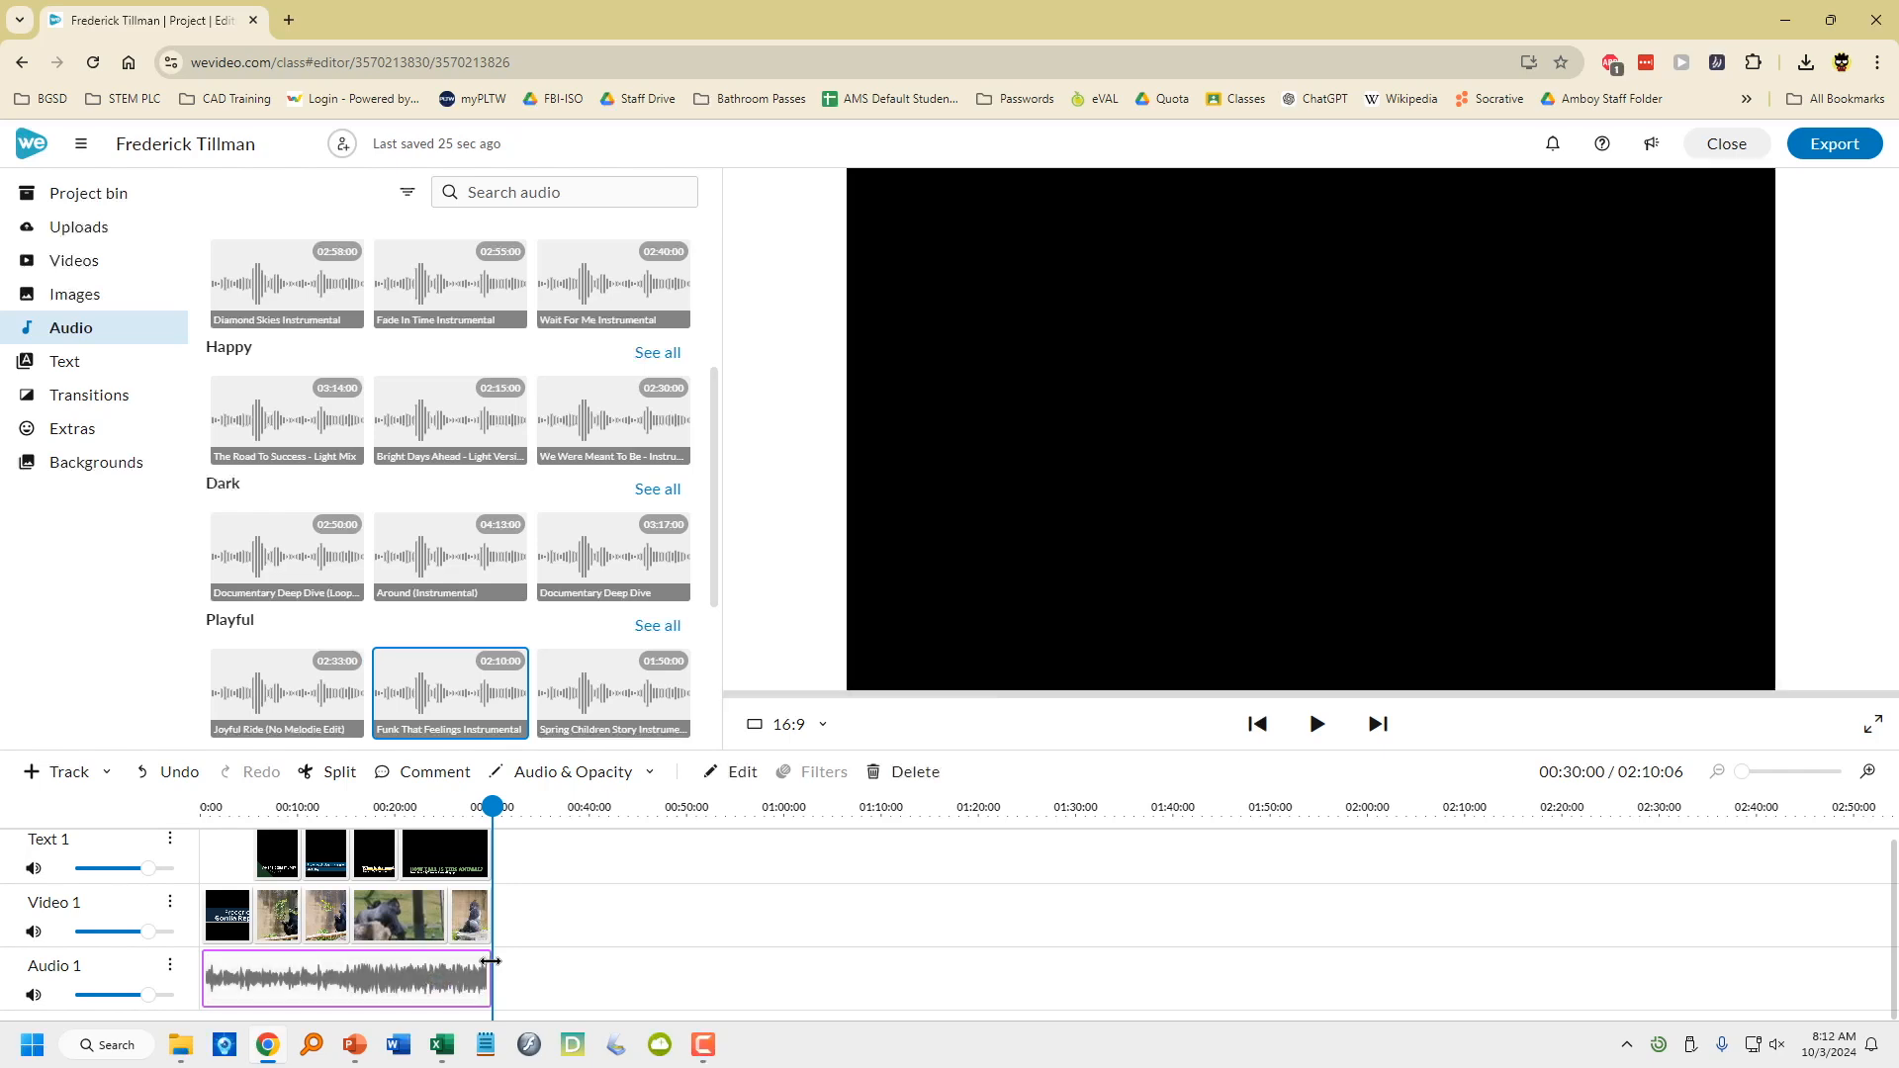
Fade the music out by pulling its final volume point down to 2%
{"action": "right_click", "coordinate": [411, 983]}
{"action": "left_click", "coordinate": [465, 912]}
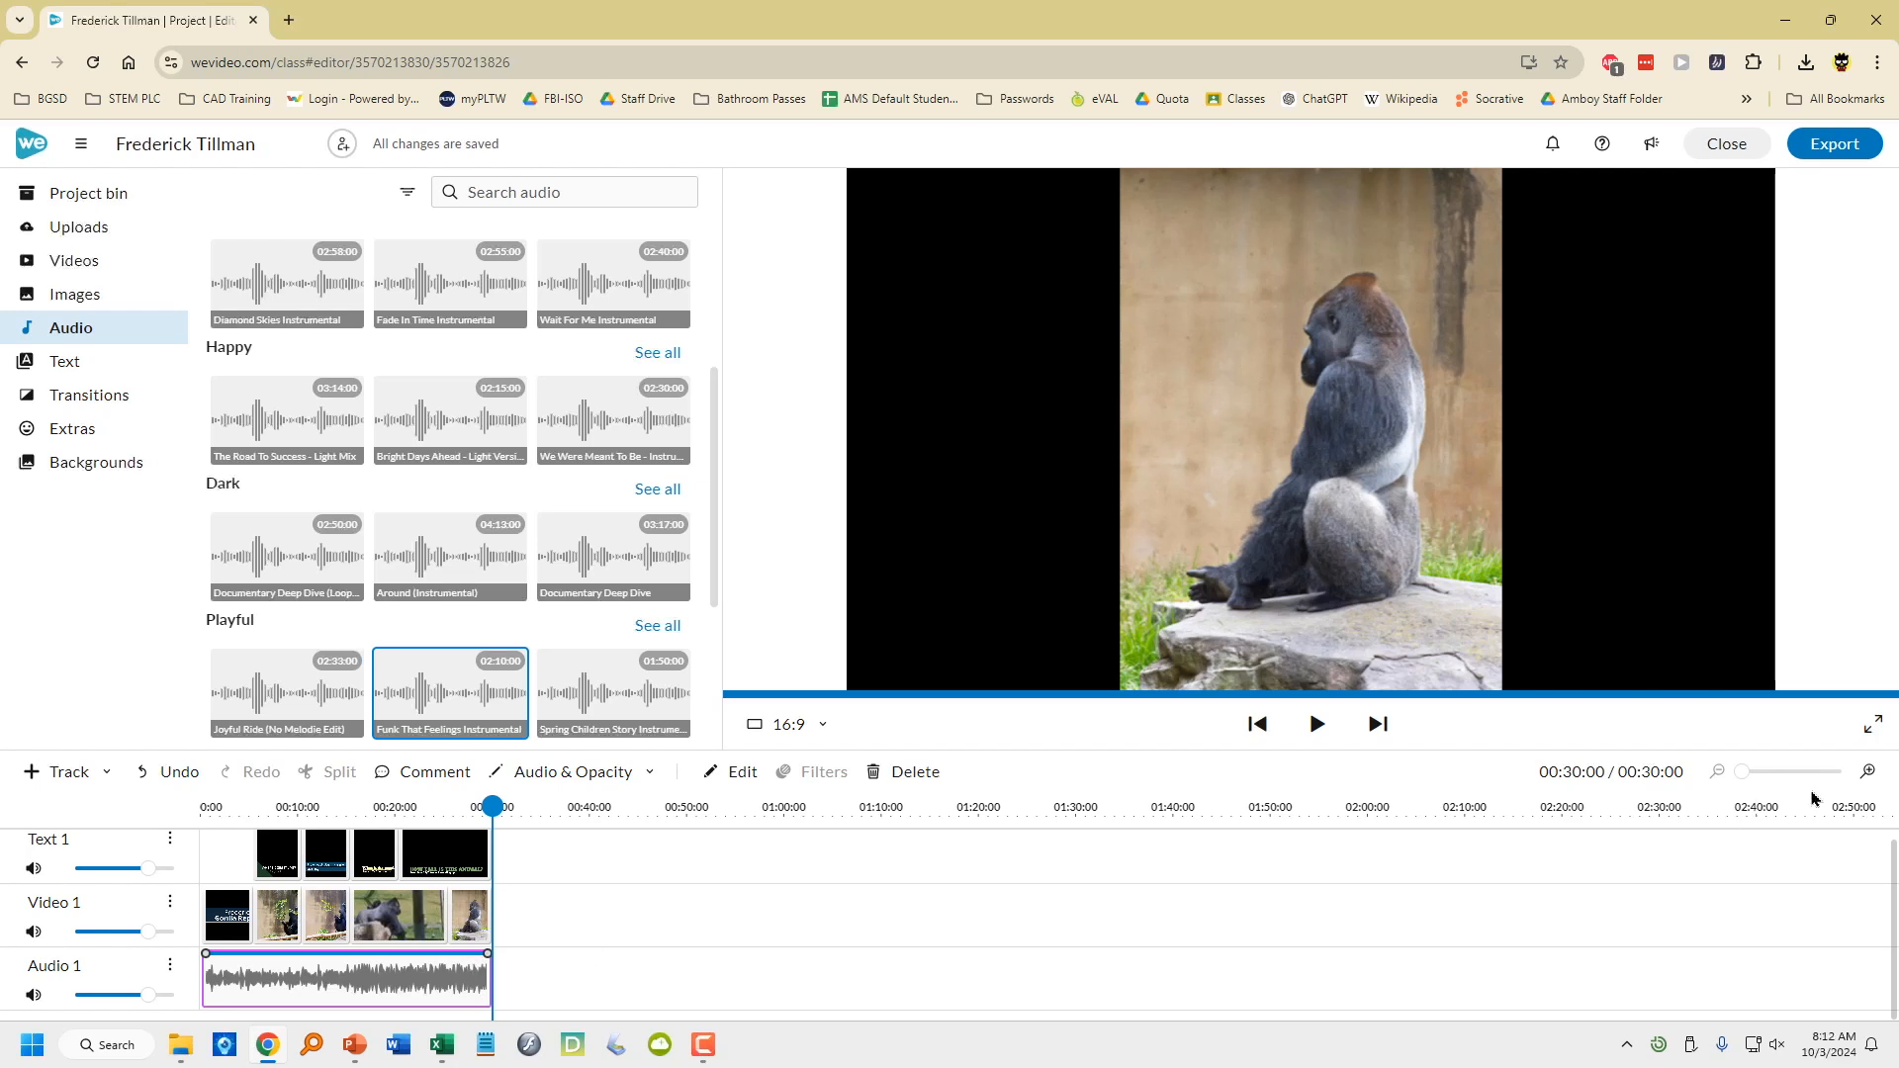
{"action": "left_click", "coordinate": [1868, 771]}
{"action": "left_click", "coordinate": [1868, 772]}
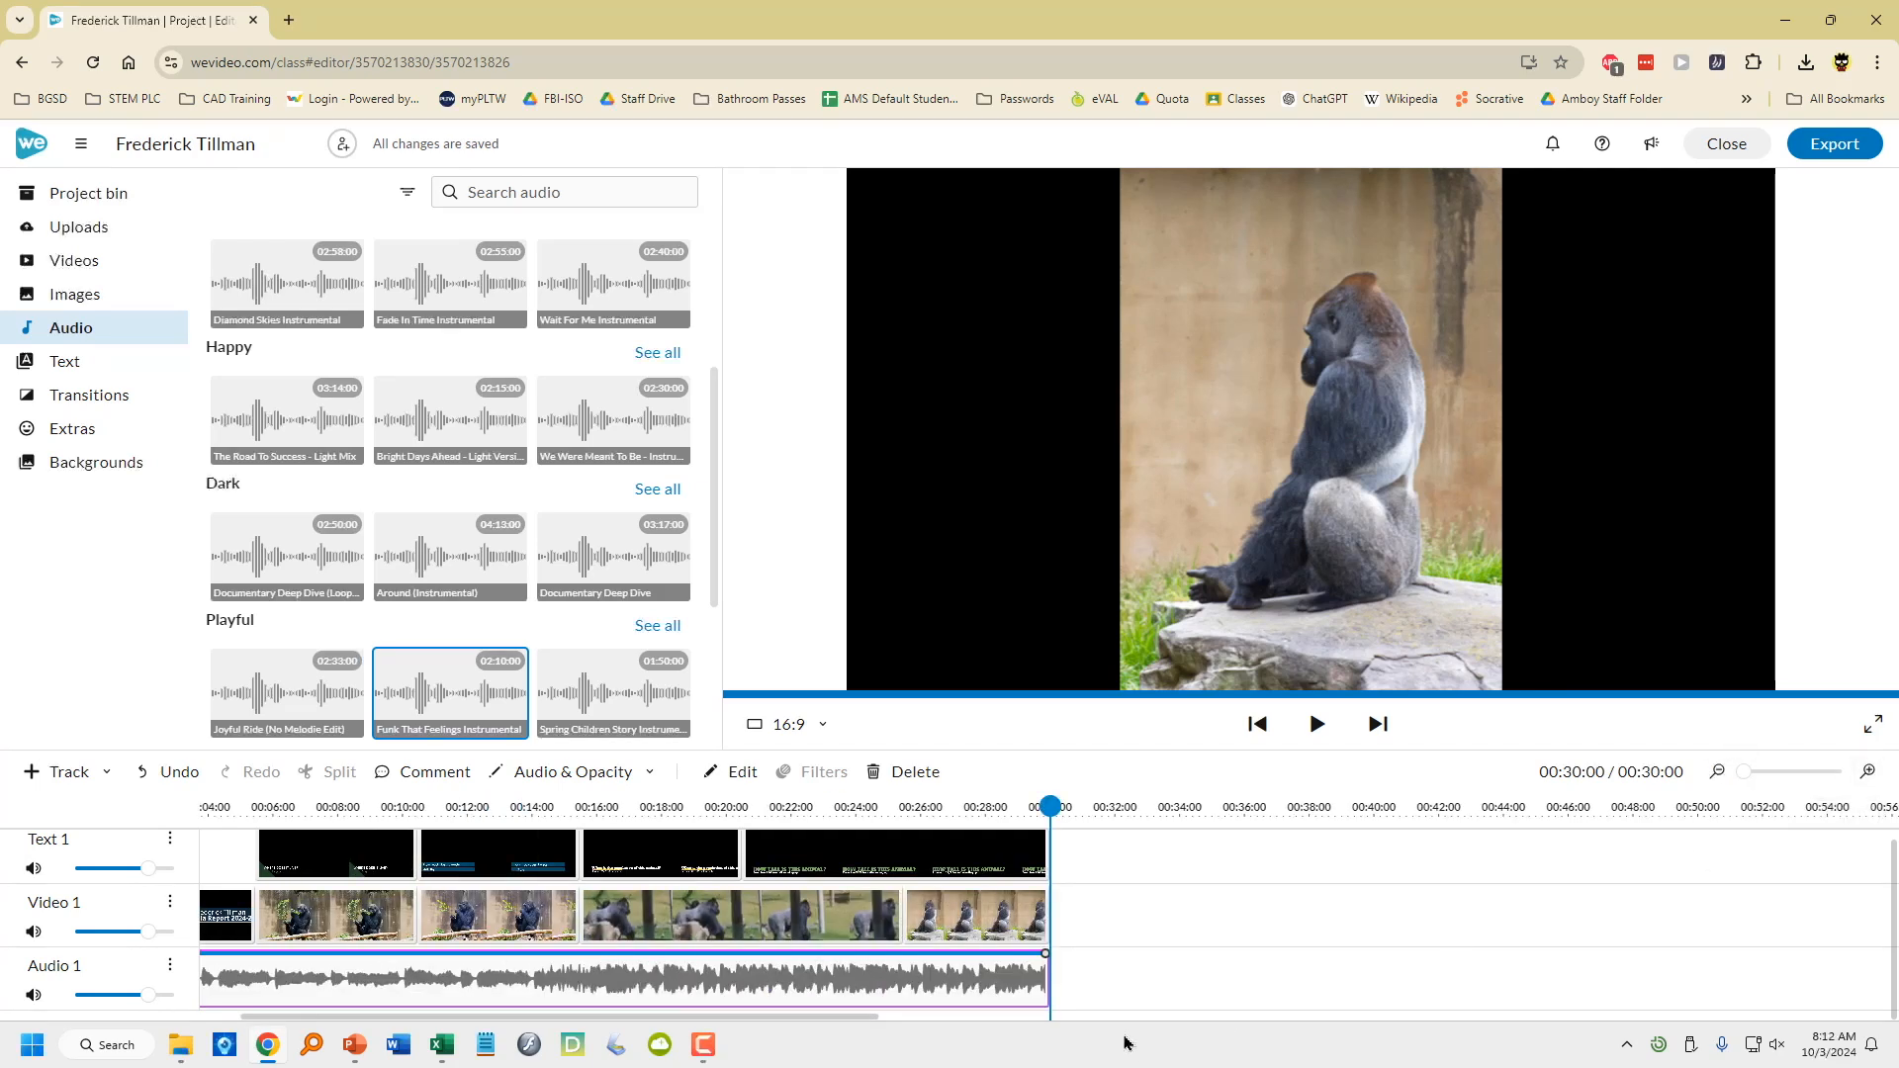
{"action": "left_click", "coordinate": [995, 955]}
{"action": "left_click_drag", "start_coordinate": [1047, 955], "coordinate": [1054, 1012]}
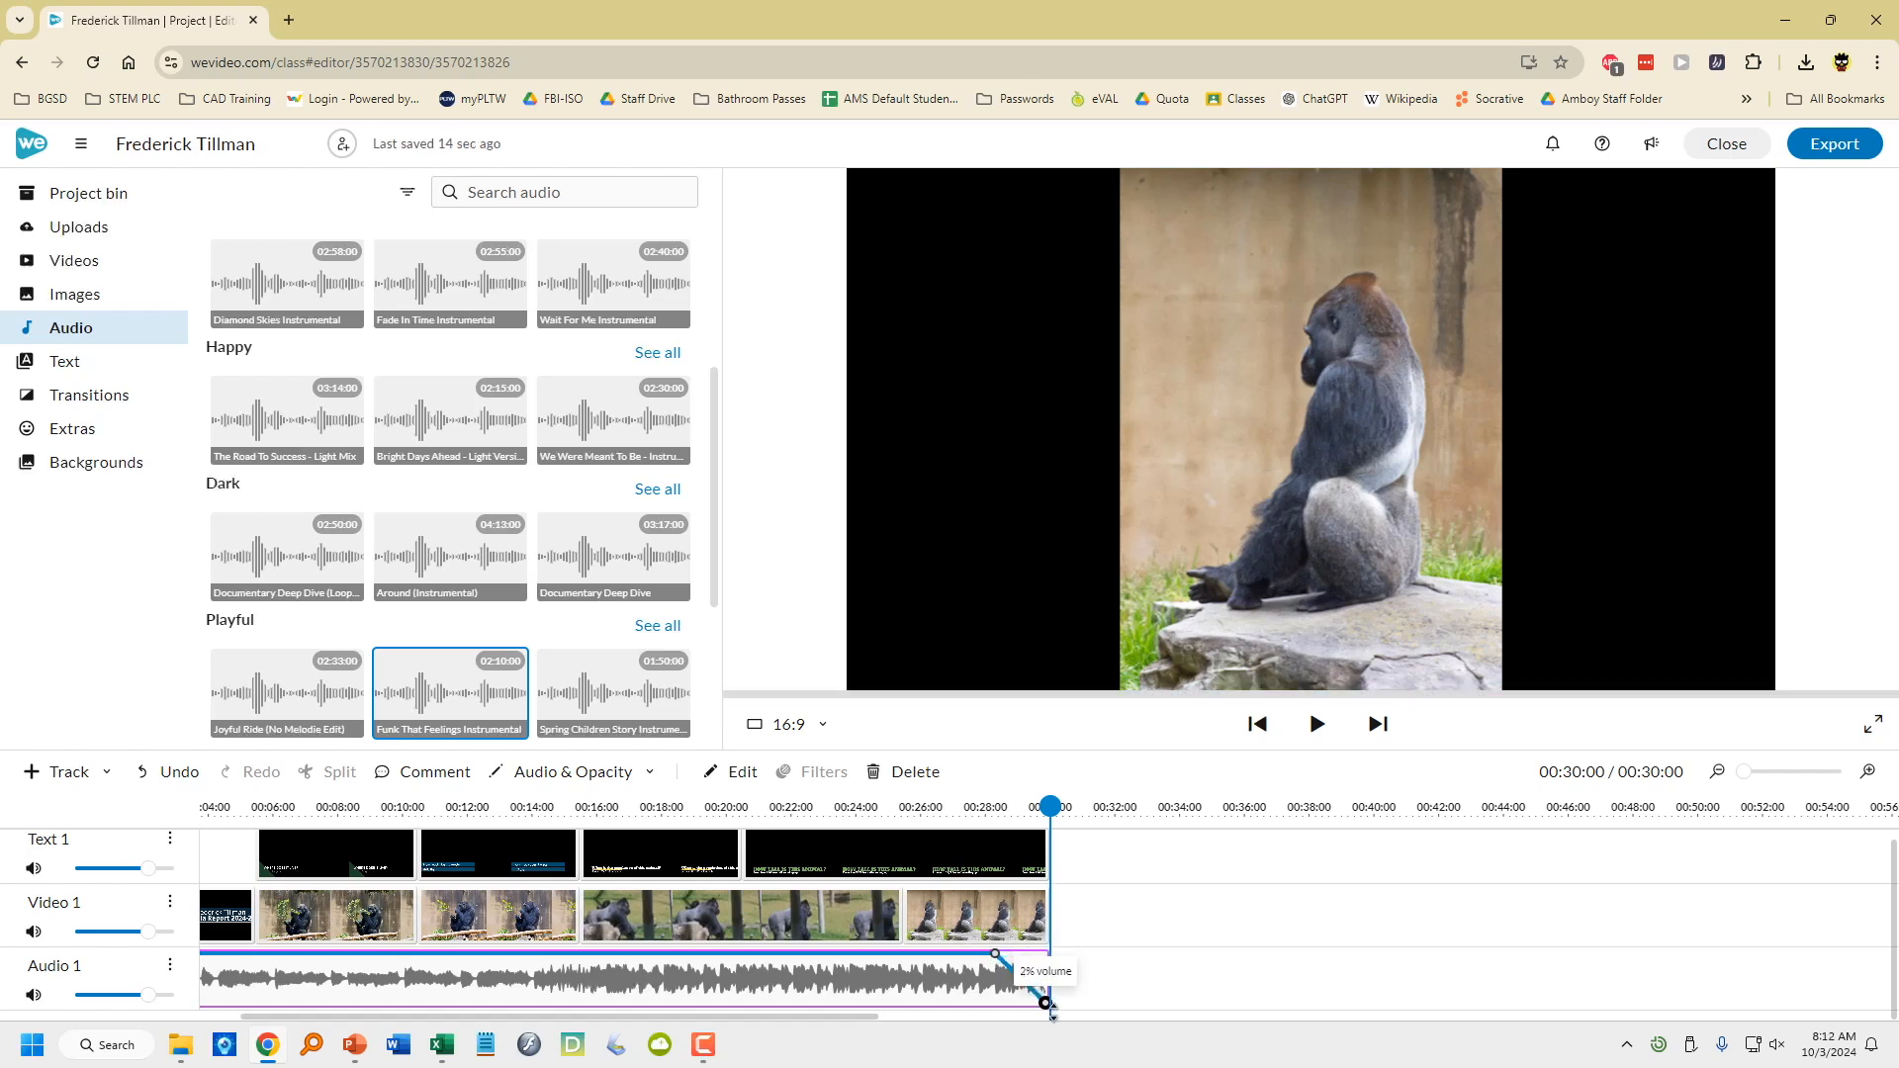
{"action": "left_click", "coordinate": [1256, 723]}
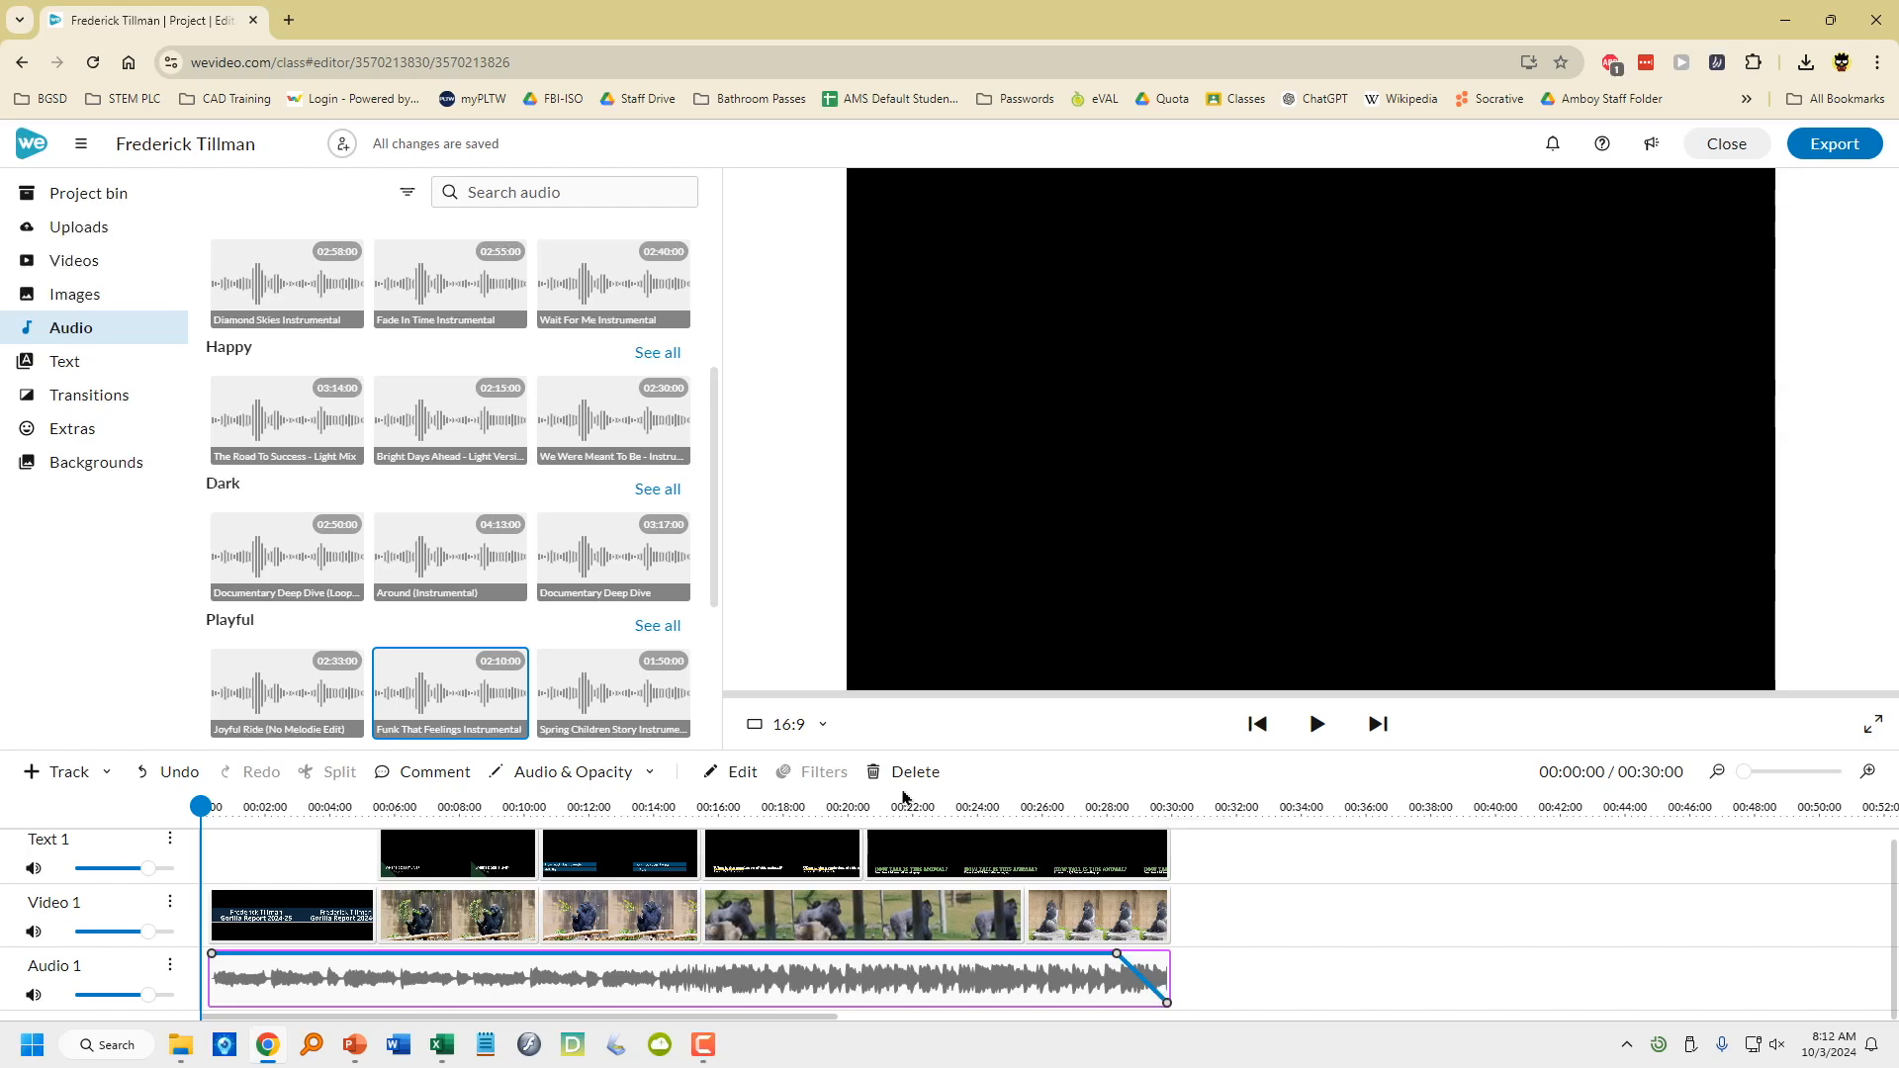
Add Wipe left, Ripple, Flyeye and Ornamental form transitions between the Video 1 clips
{"action": "left_click", "coordinate": [168, 397]}
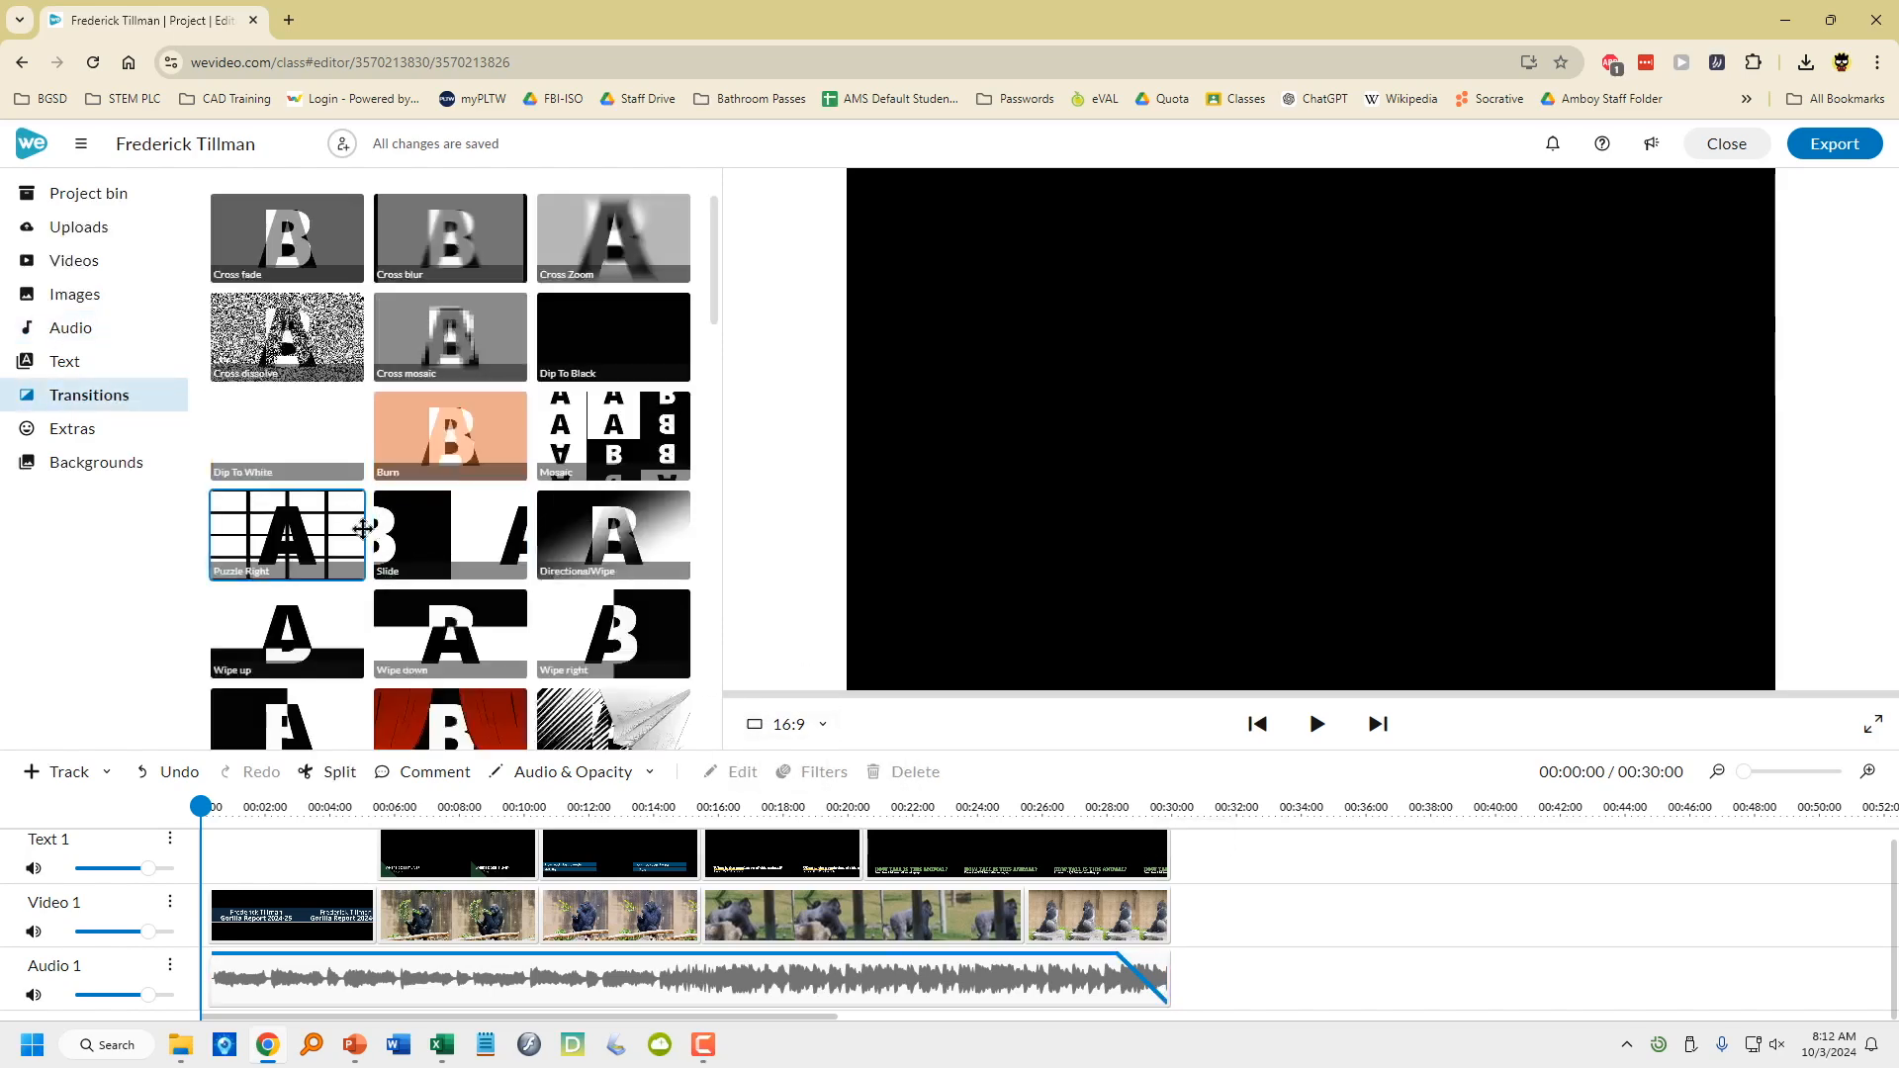
{"action": "left_click", "coordinate": [273, 332]}
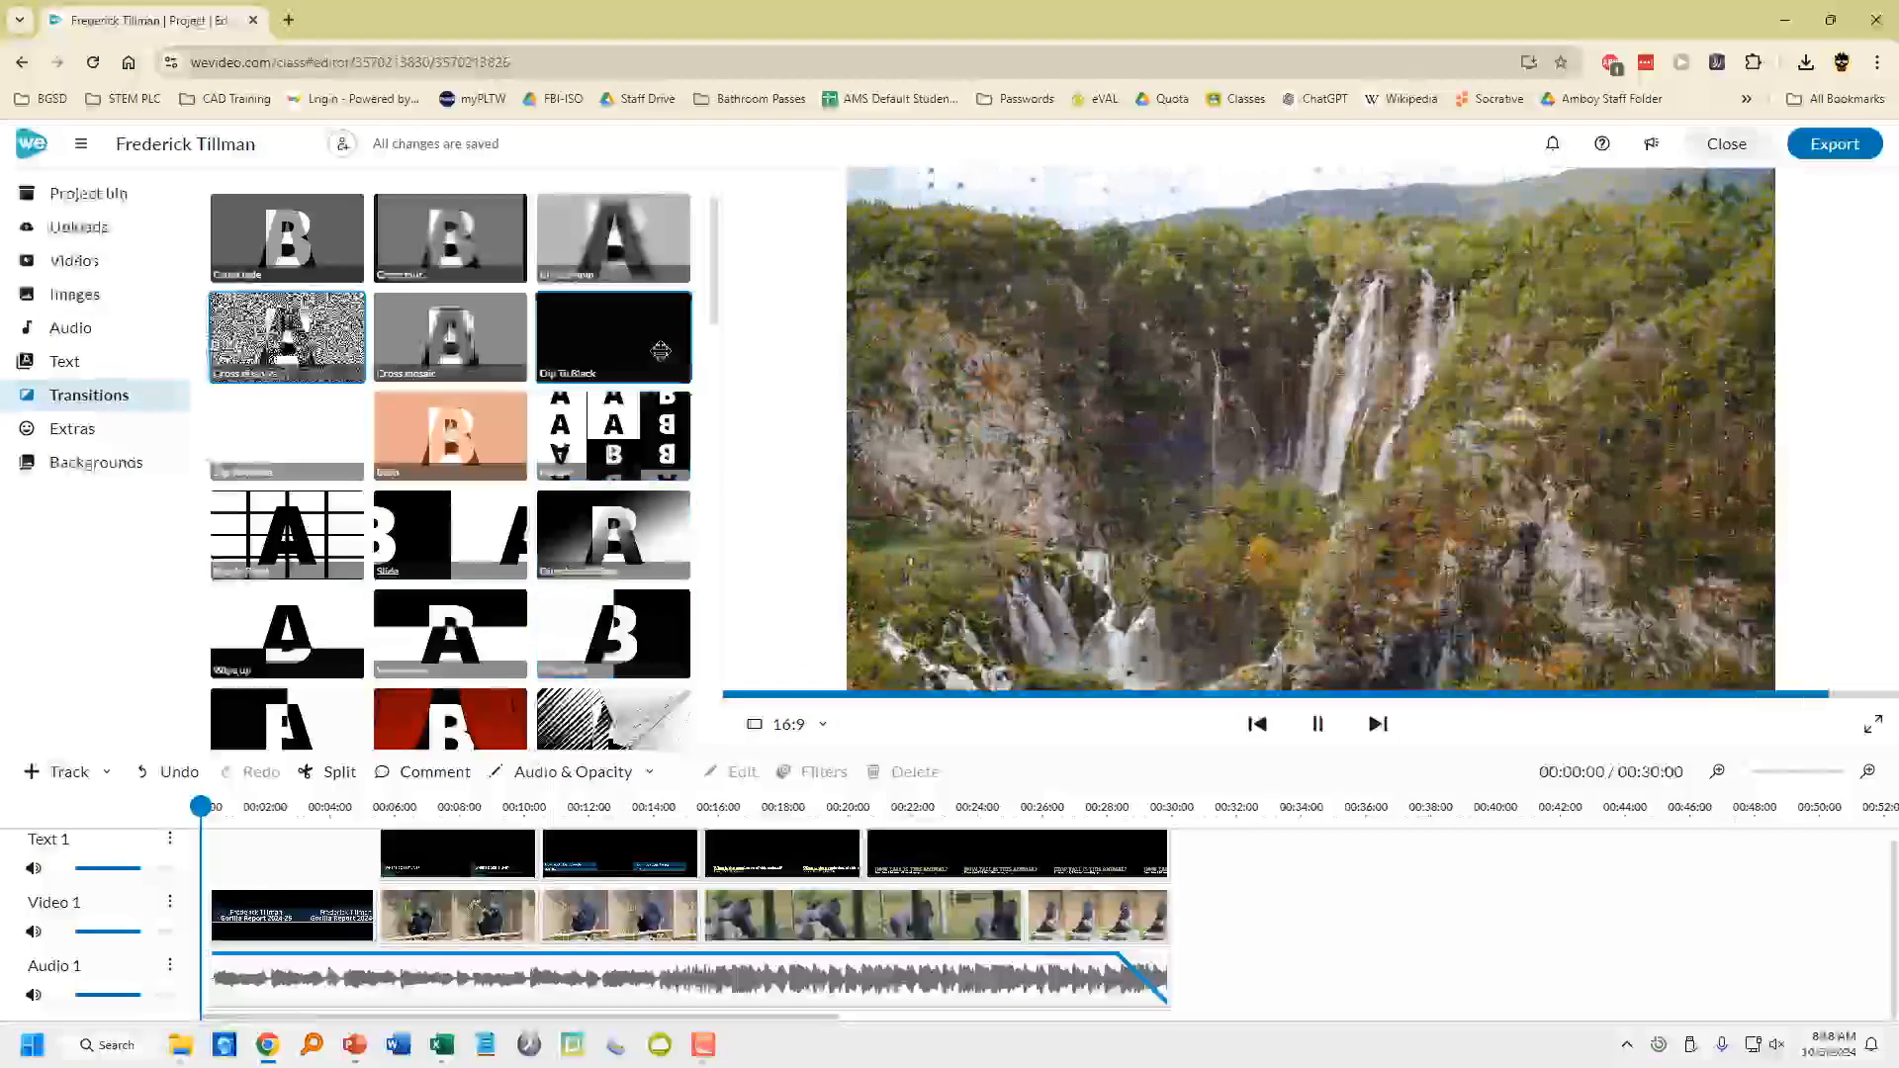
{"action": "left_click", "coordinate": [618, 253]}
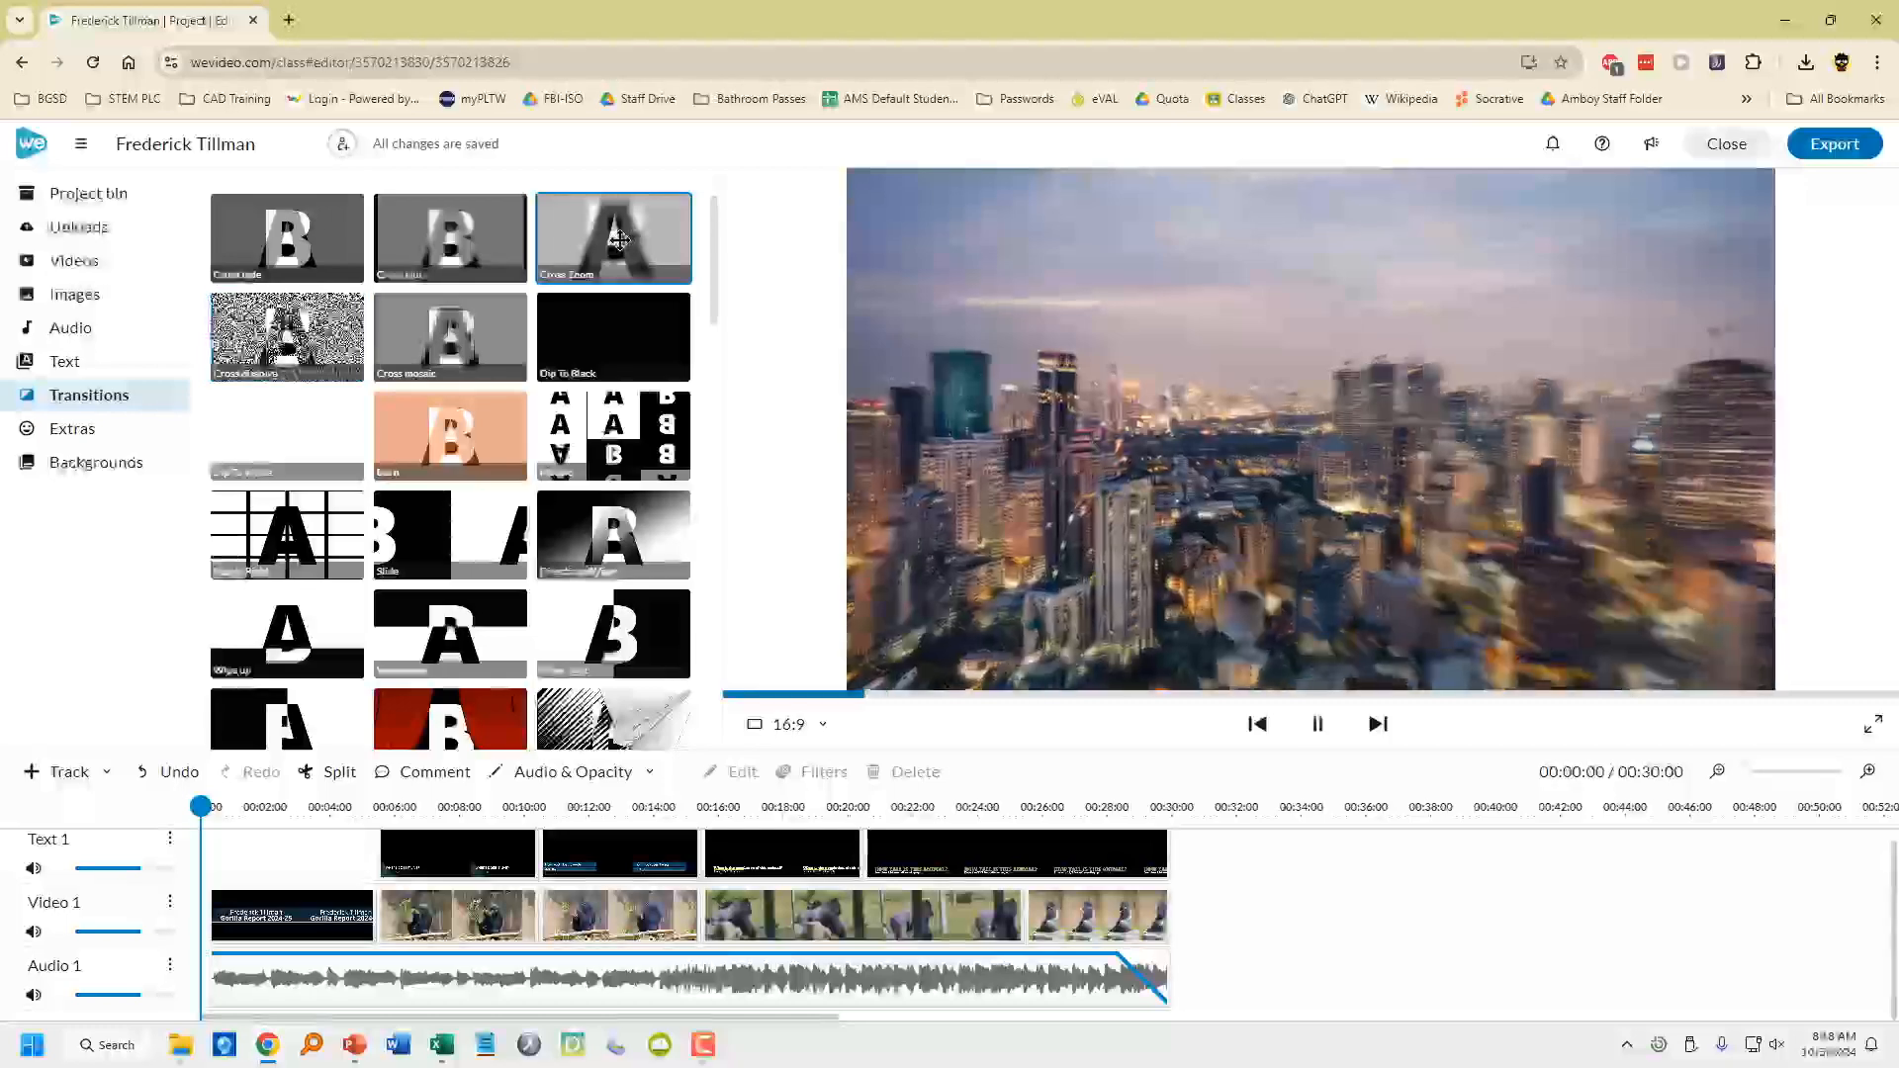
{"action": "left_click", "coordinate": [276, 411]}
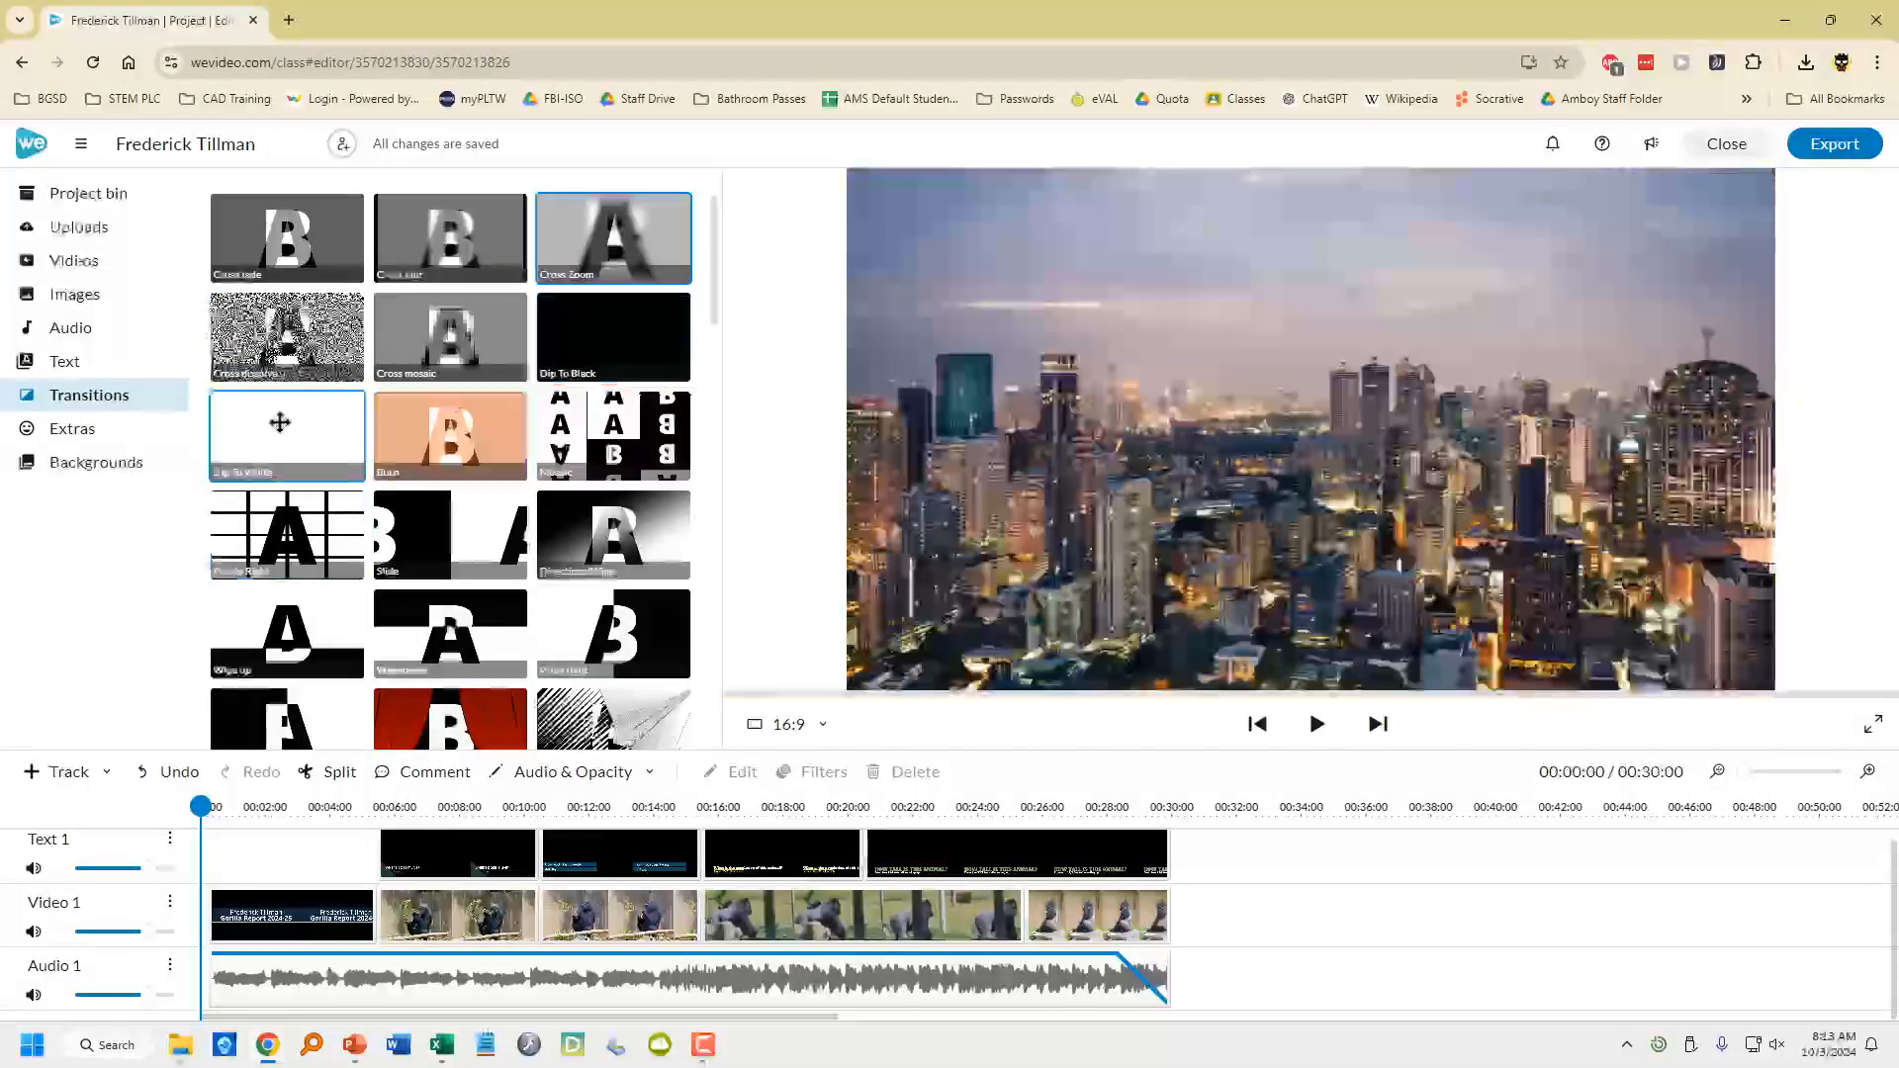
{"action": "left_click", "coordinate": [589, 340]}
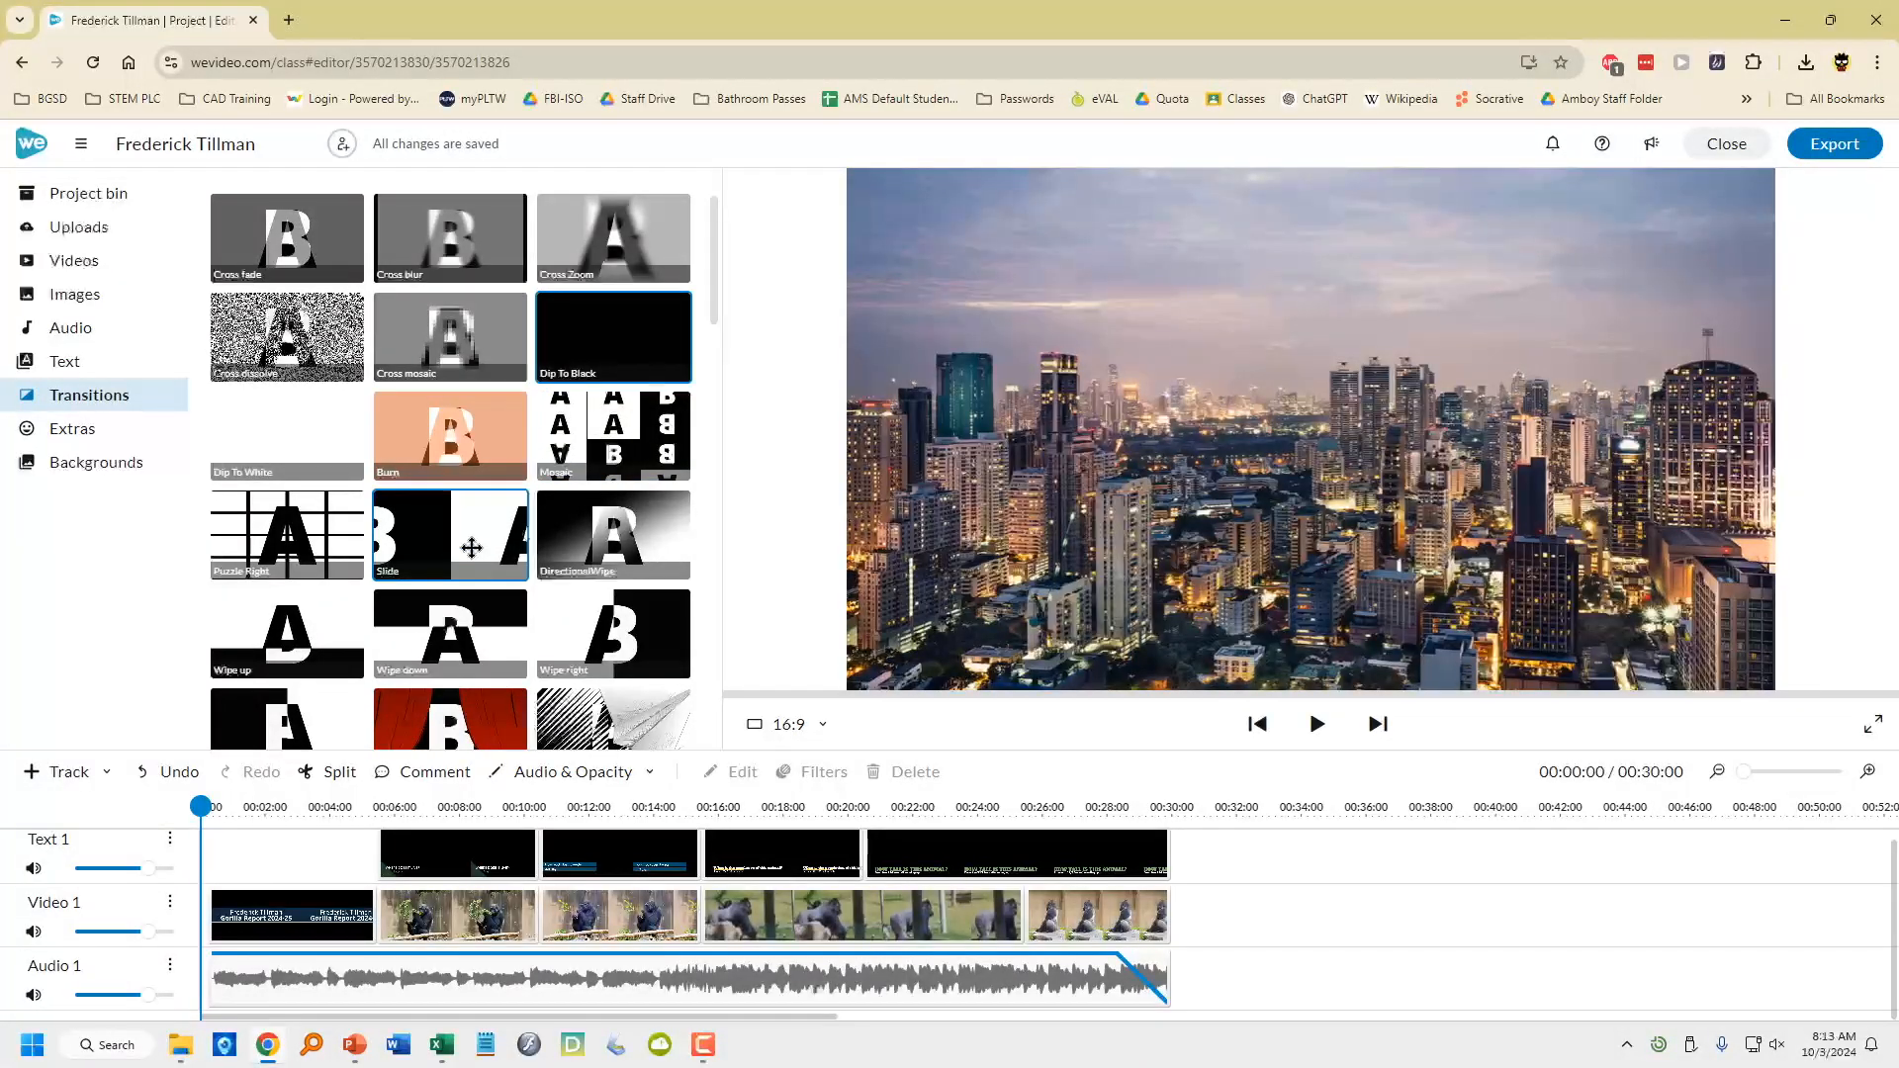
{"action": "scroll", "coordinate": [626, 424], "scroll_direction": "down", "scroll_amount": 5}
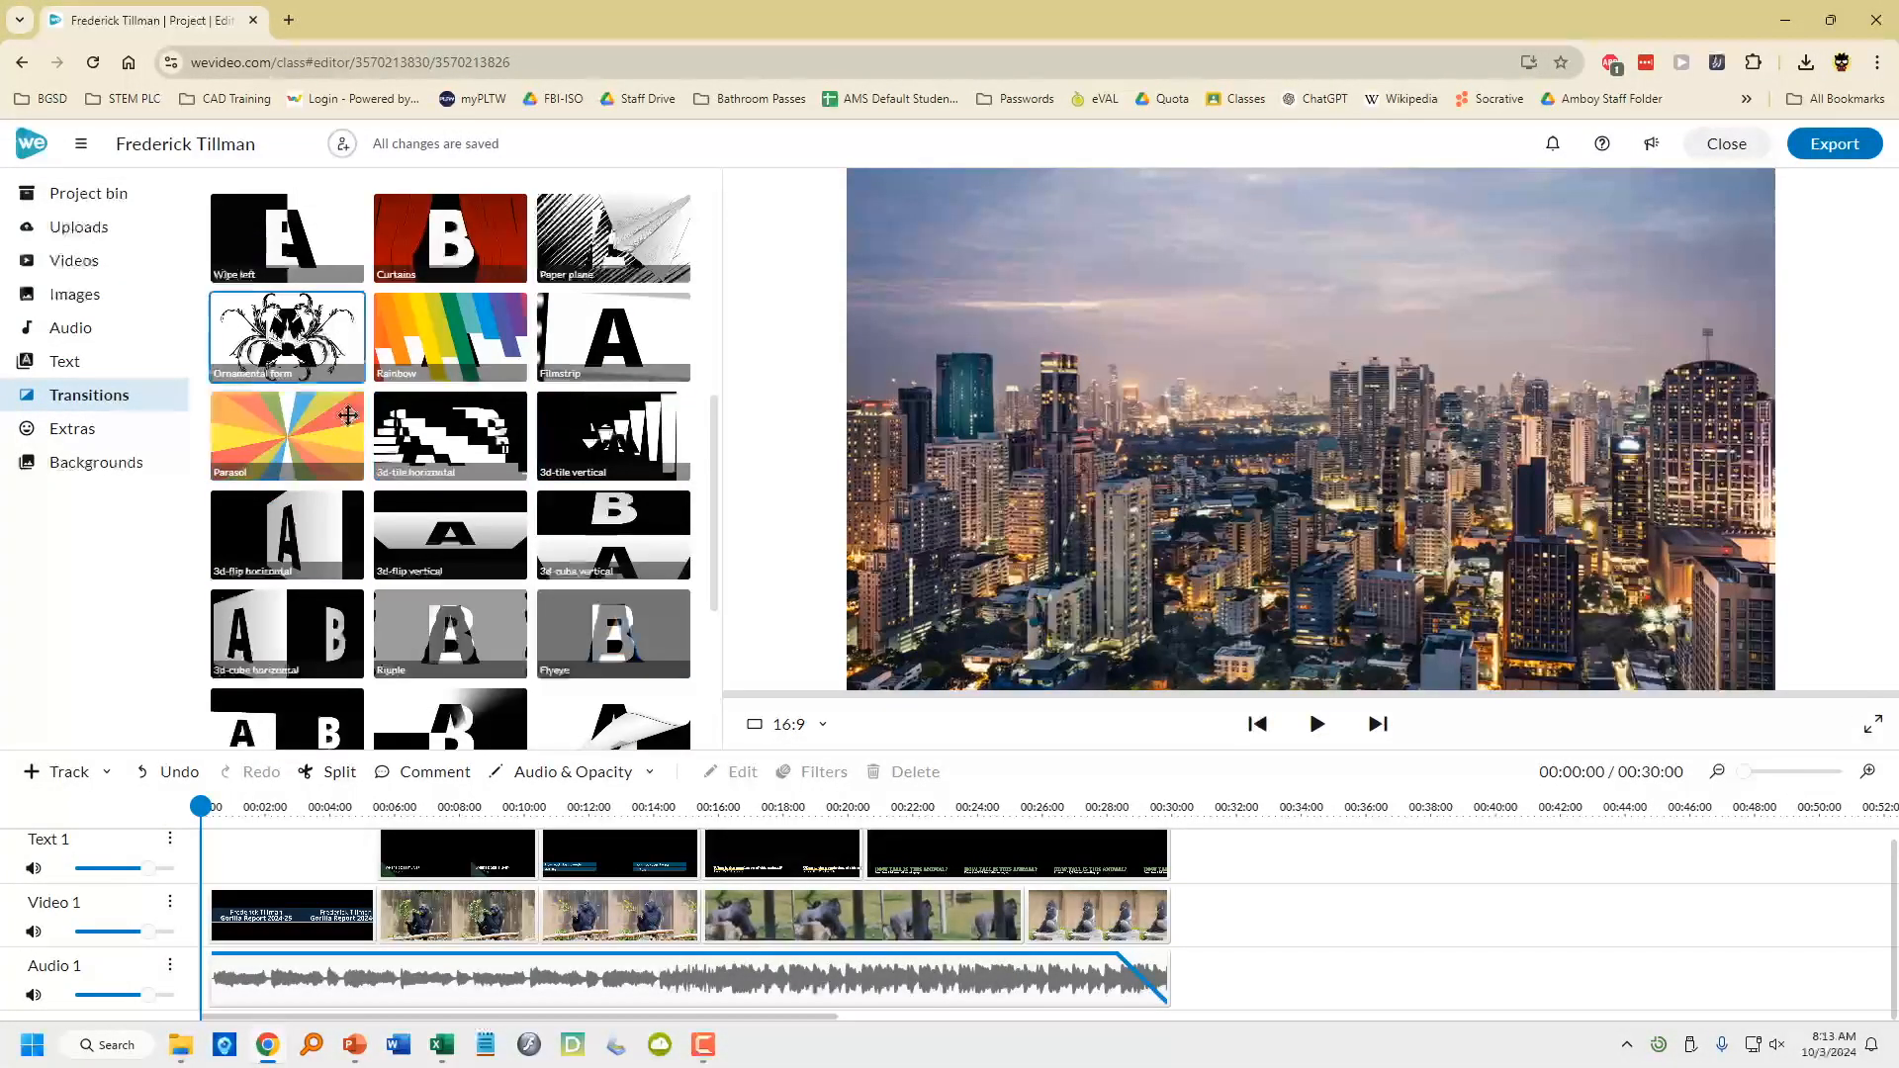
{"action": "left_click_drag", "start_coordinate": [270, 247], "coordinate": [378, 920]}
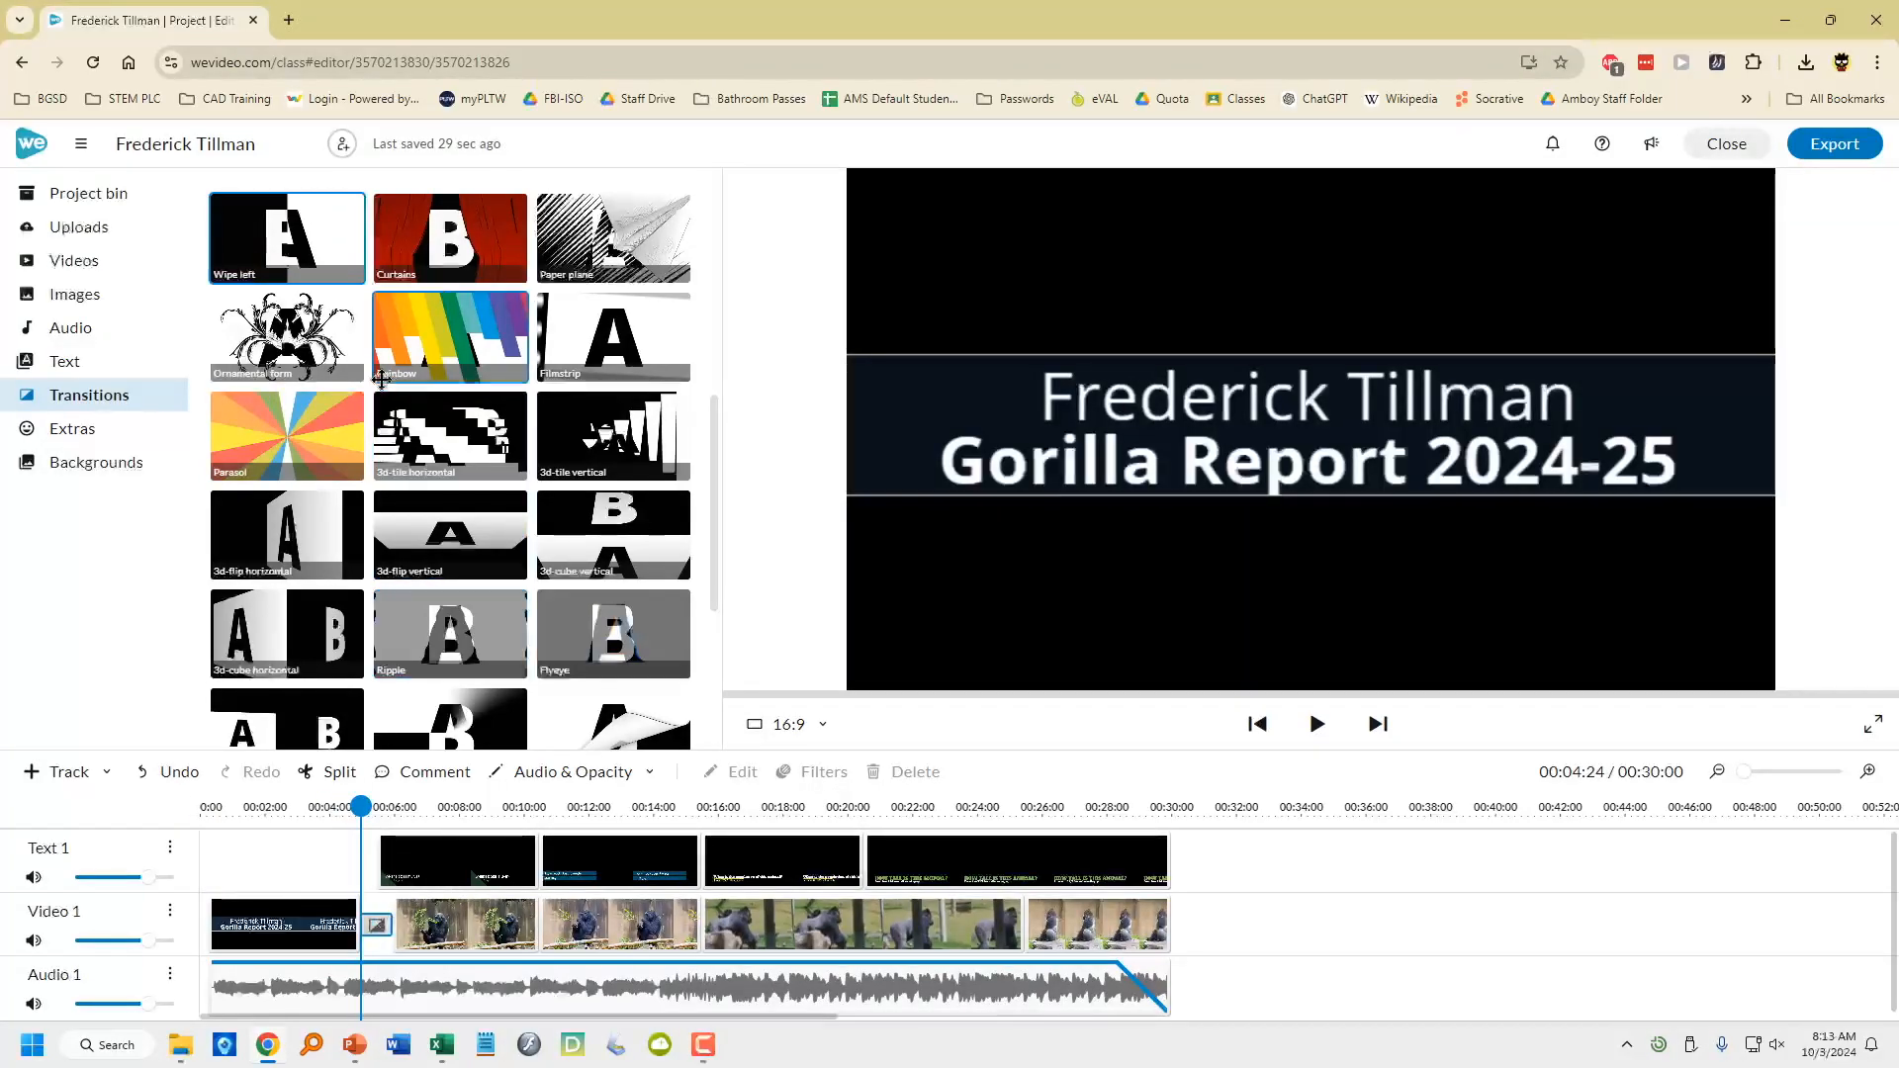
{"action": "left_click_drag", "start_coordinate": [304, 548], "coordinate": [377, 922]}
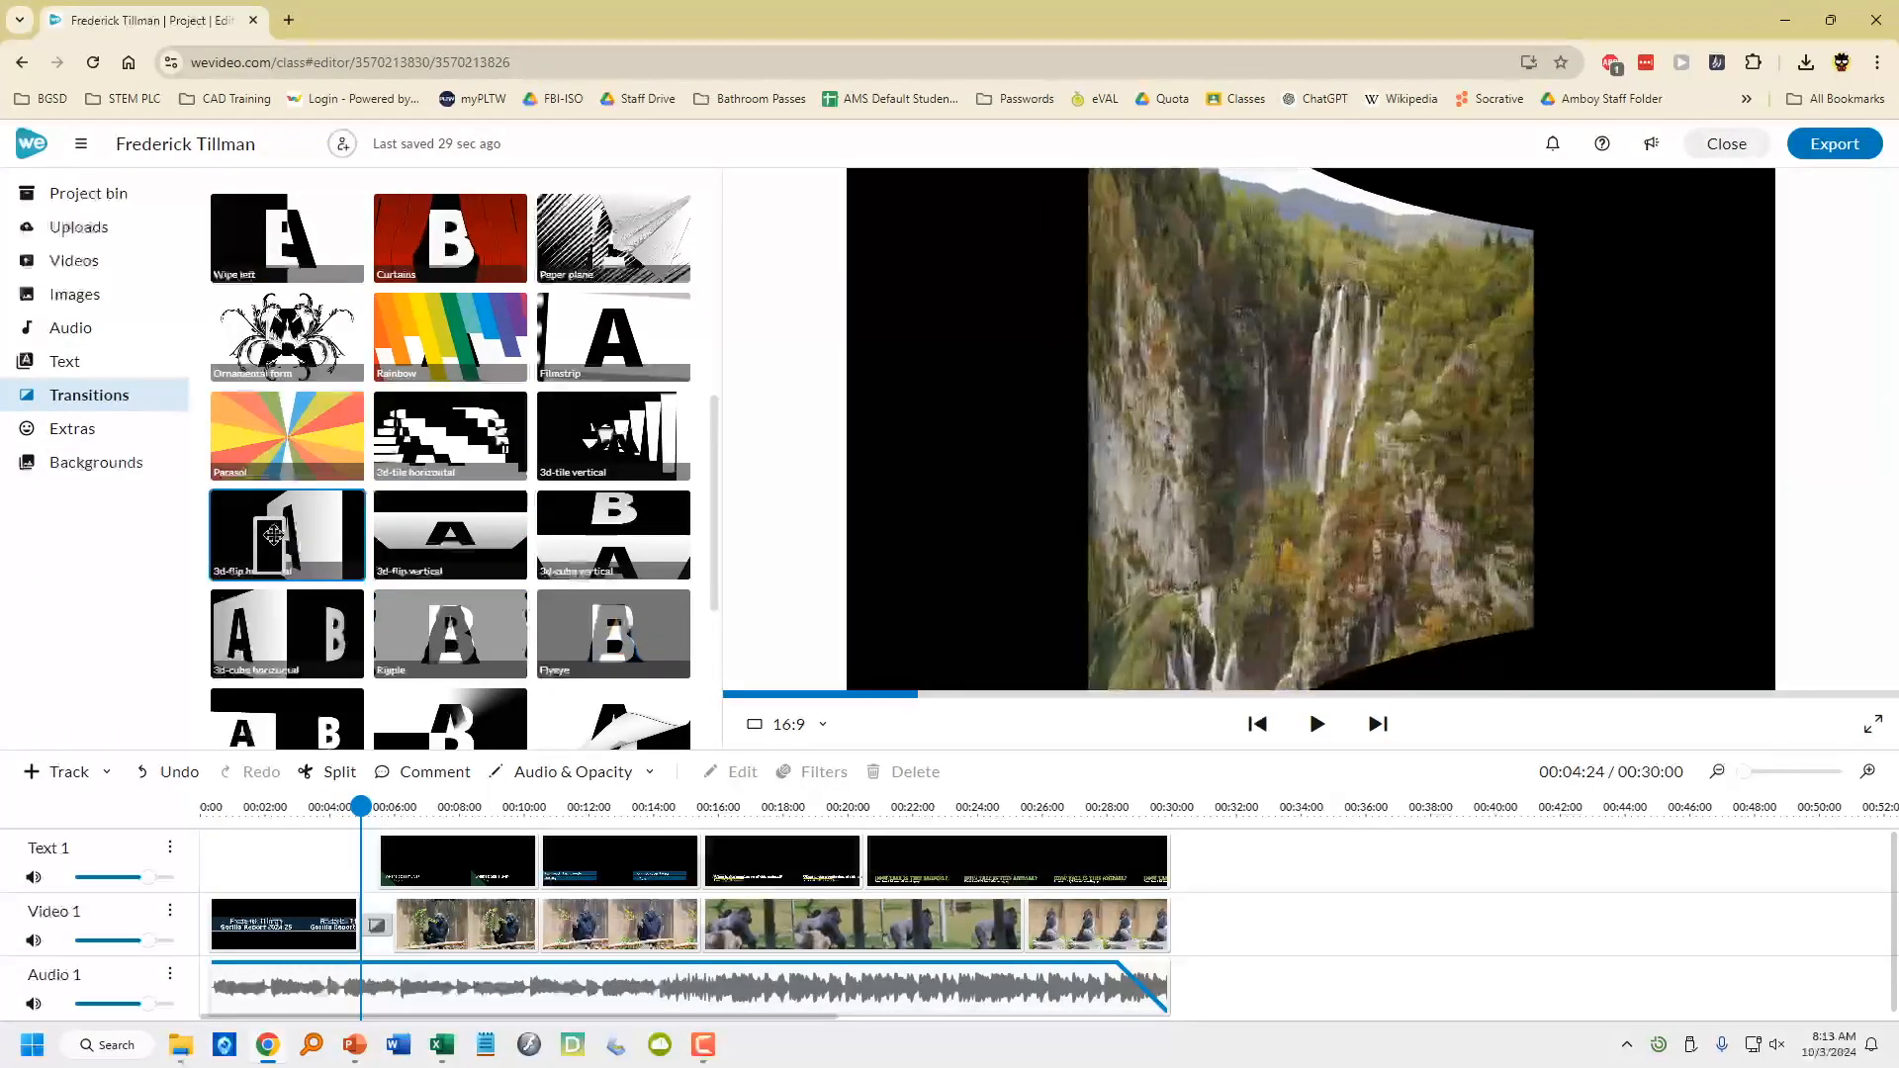
{"action": "left_click_drag", "start_coordinate": [399, 637], "coordinate": [535, 925]}
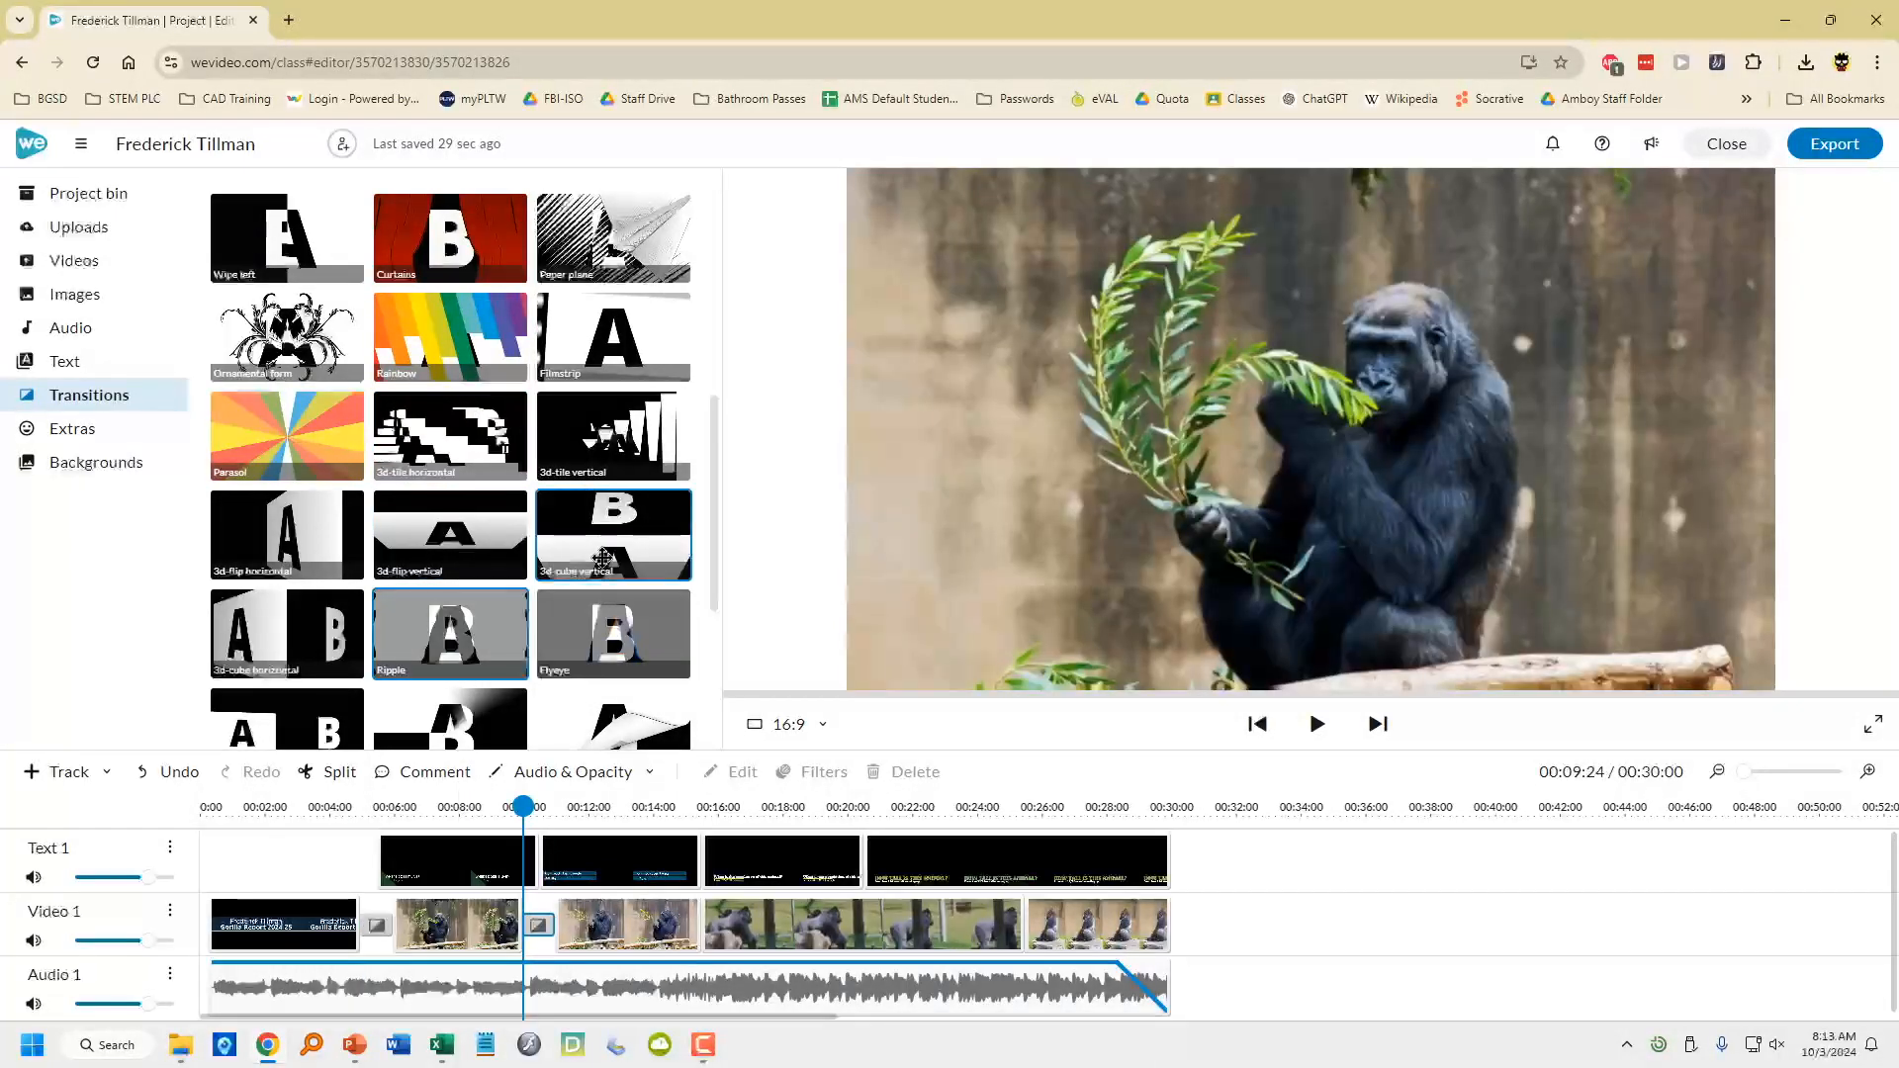
{"action": "left_click_drag", "start_coordinate": [613, 634], "coordinate": [684, 922]}
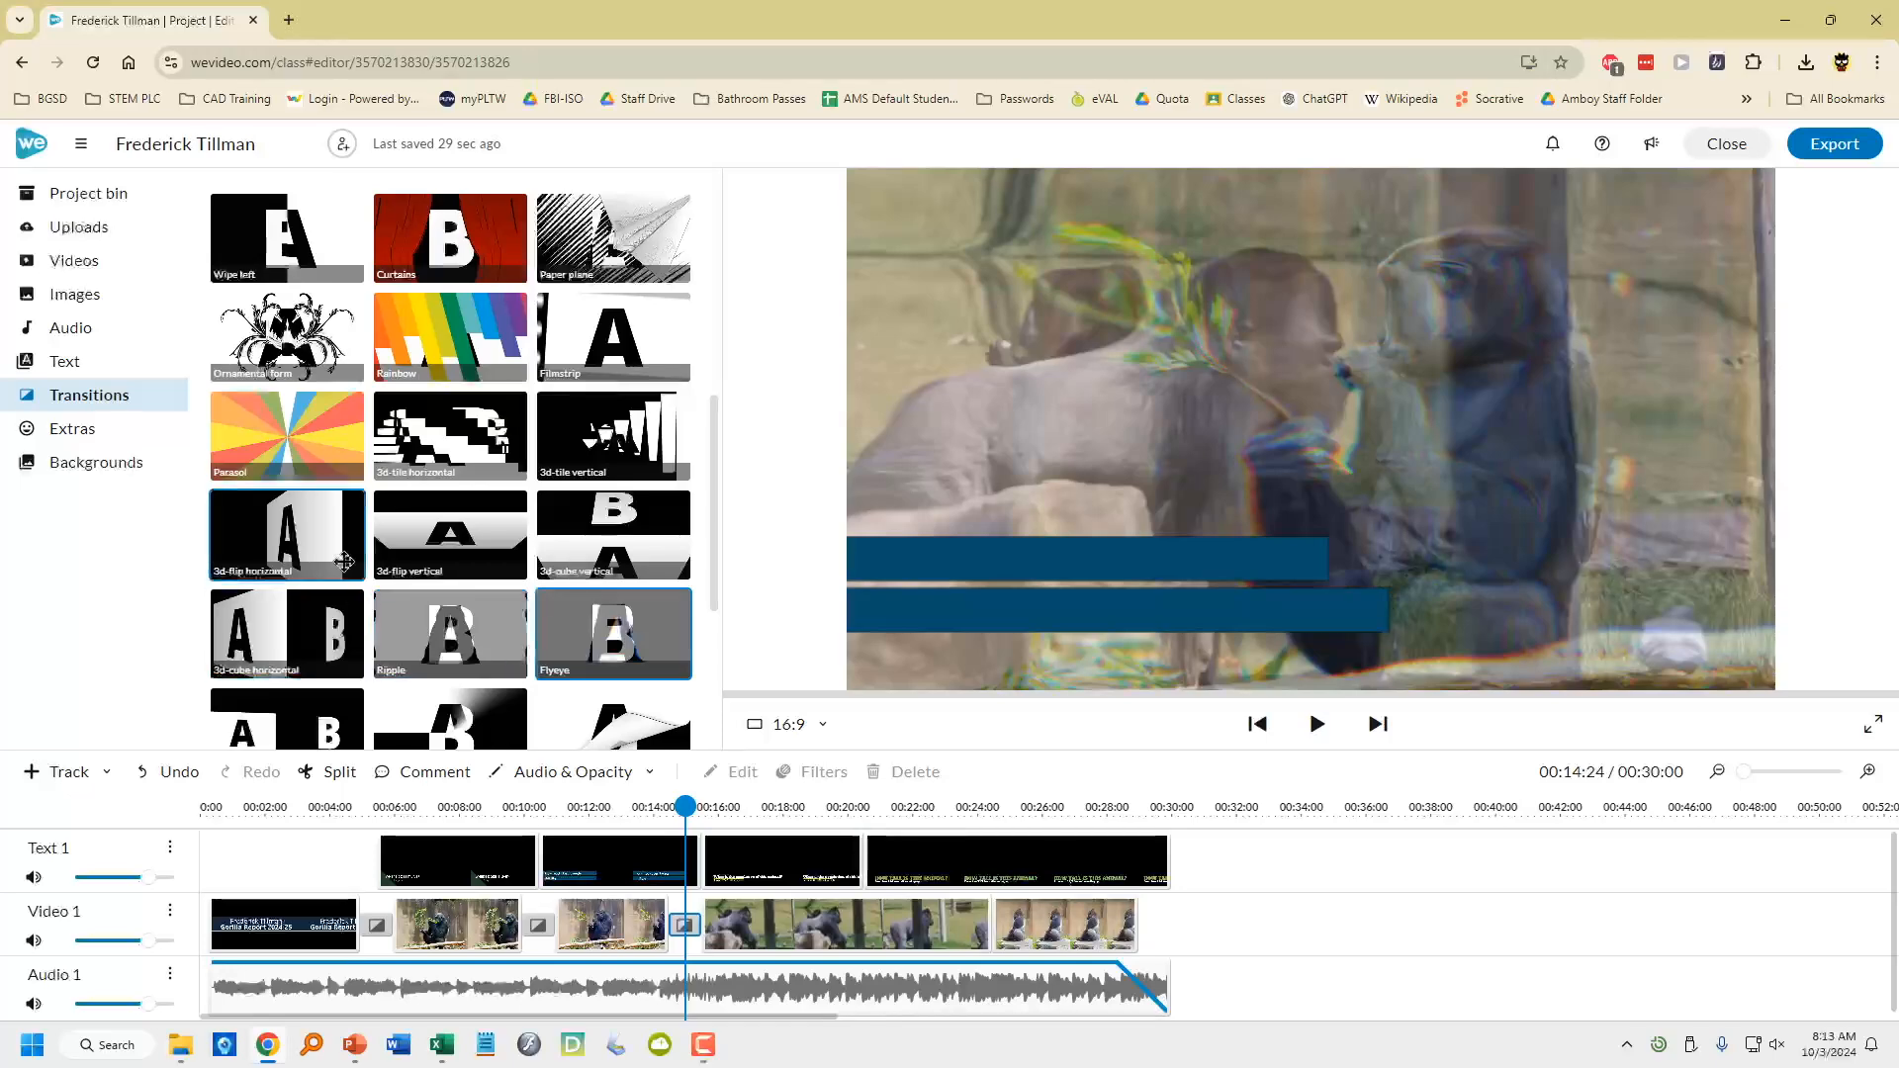
{"action": "left_click_drag", "start_coordinate": [282, 336], "coordinate": [993, 935]}
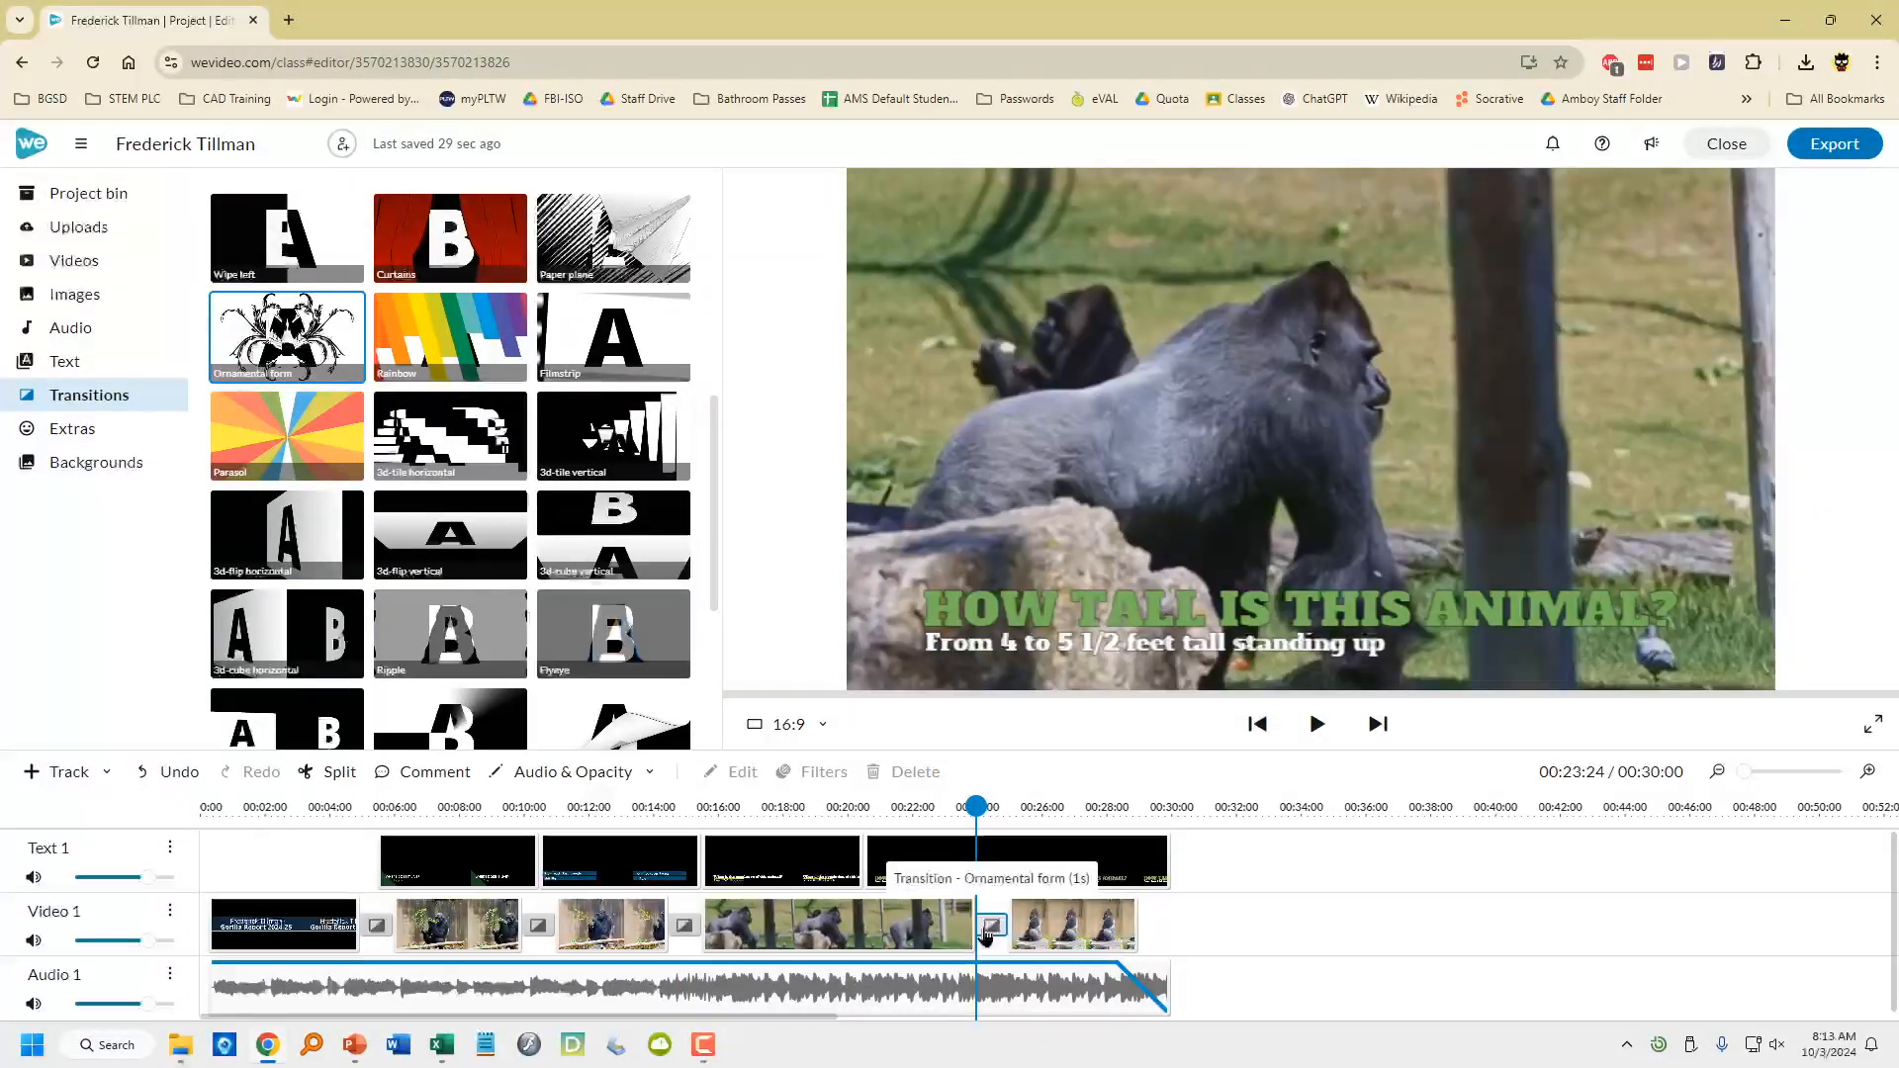
Extend the last clip to 00:30 and end the video with a Dip To Black transition
{"action": "left_click", "coordinate": [1115, 928]}
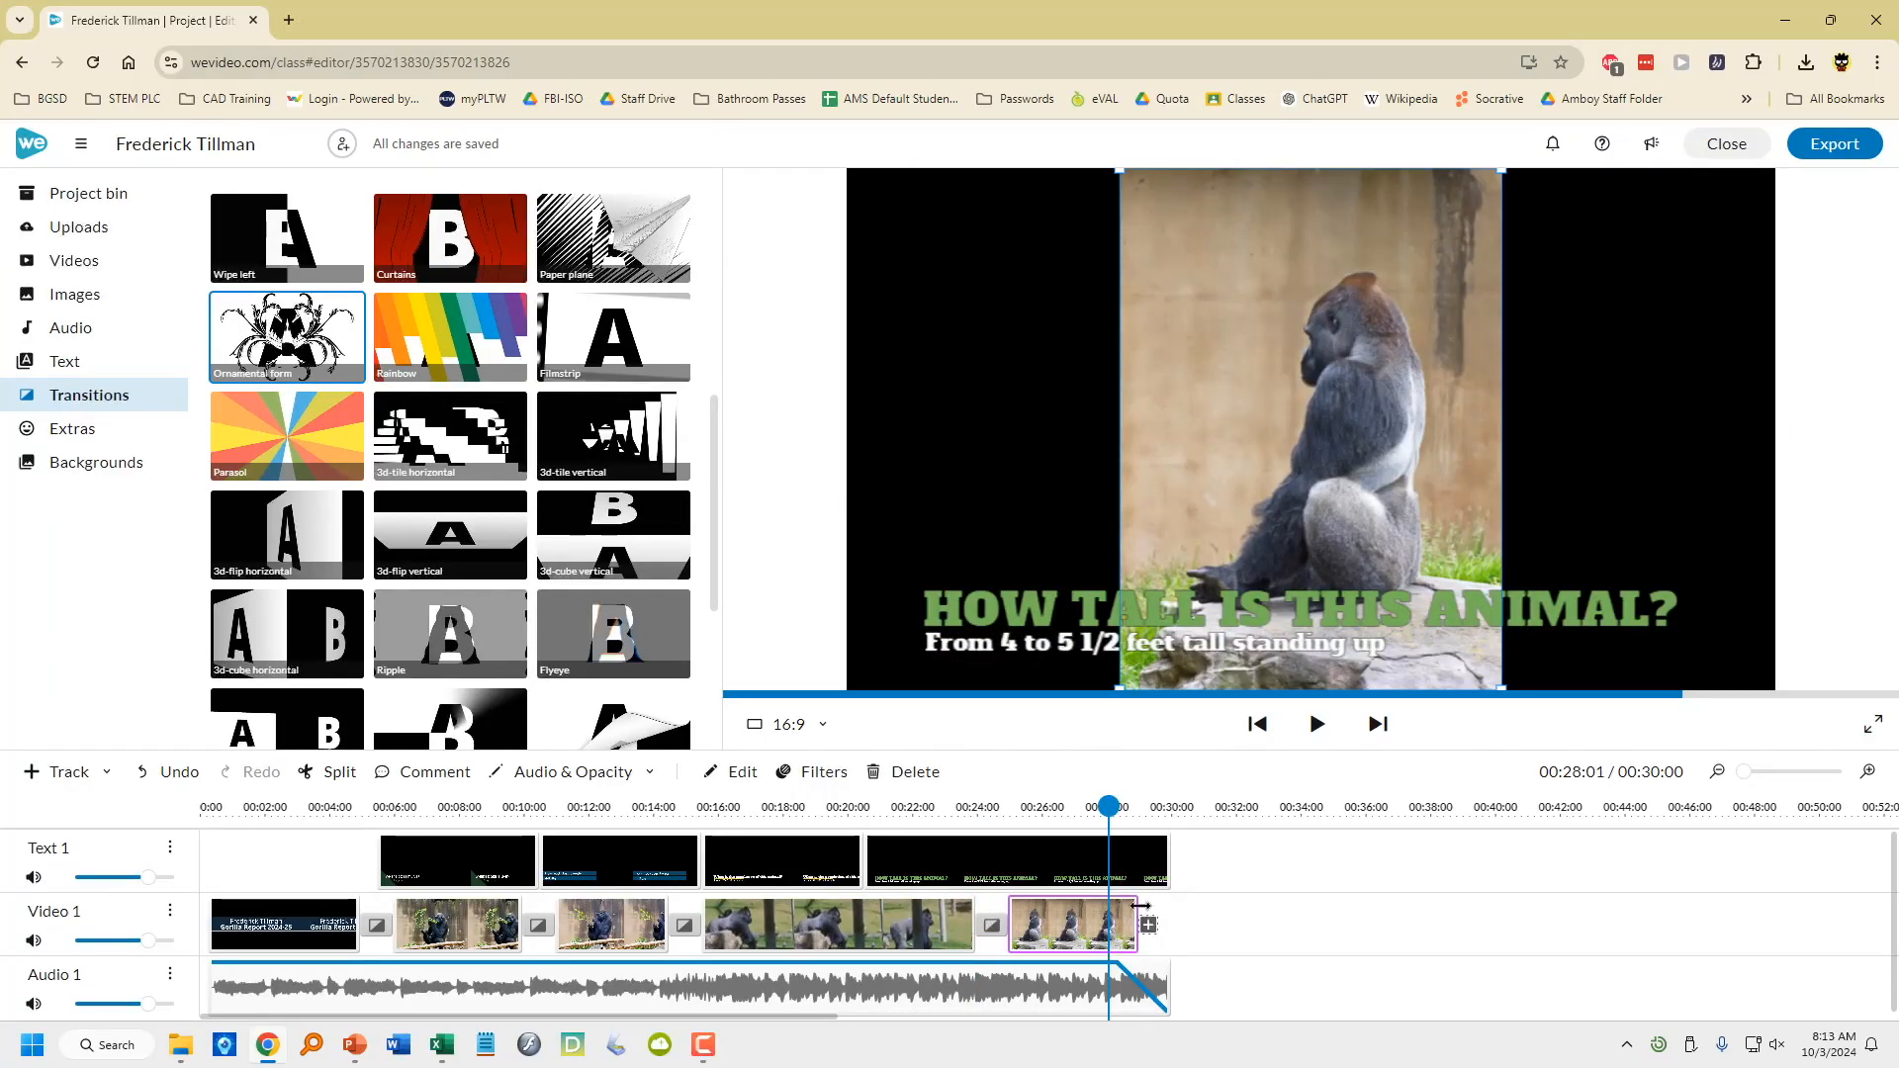
{"action": "left_click_drag", "start_coordinate": [1140, 906], "coordinate": [1164, 906]}
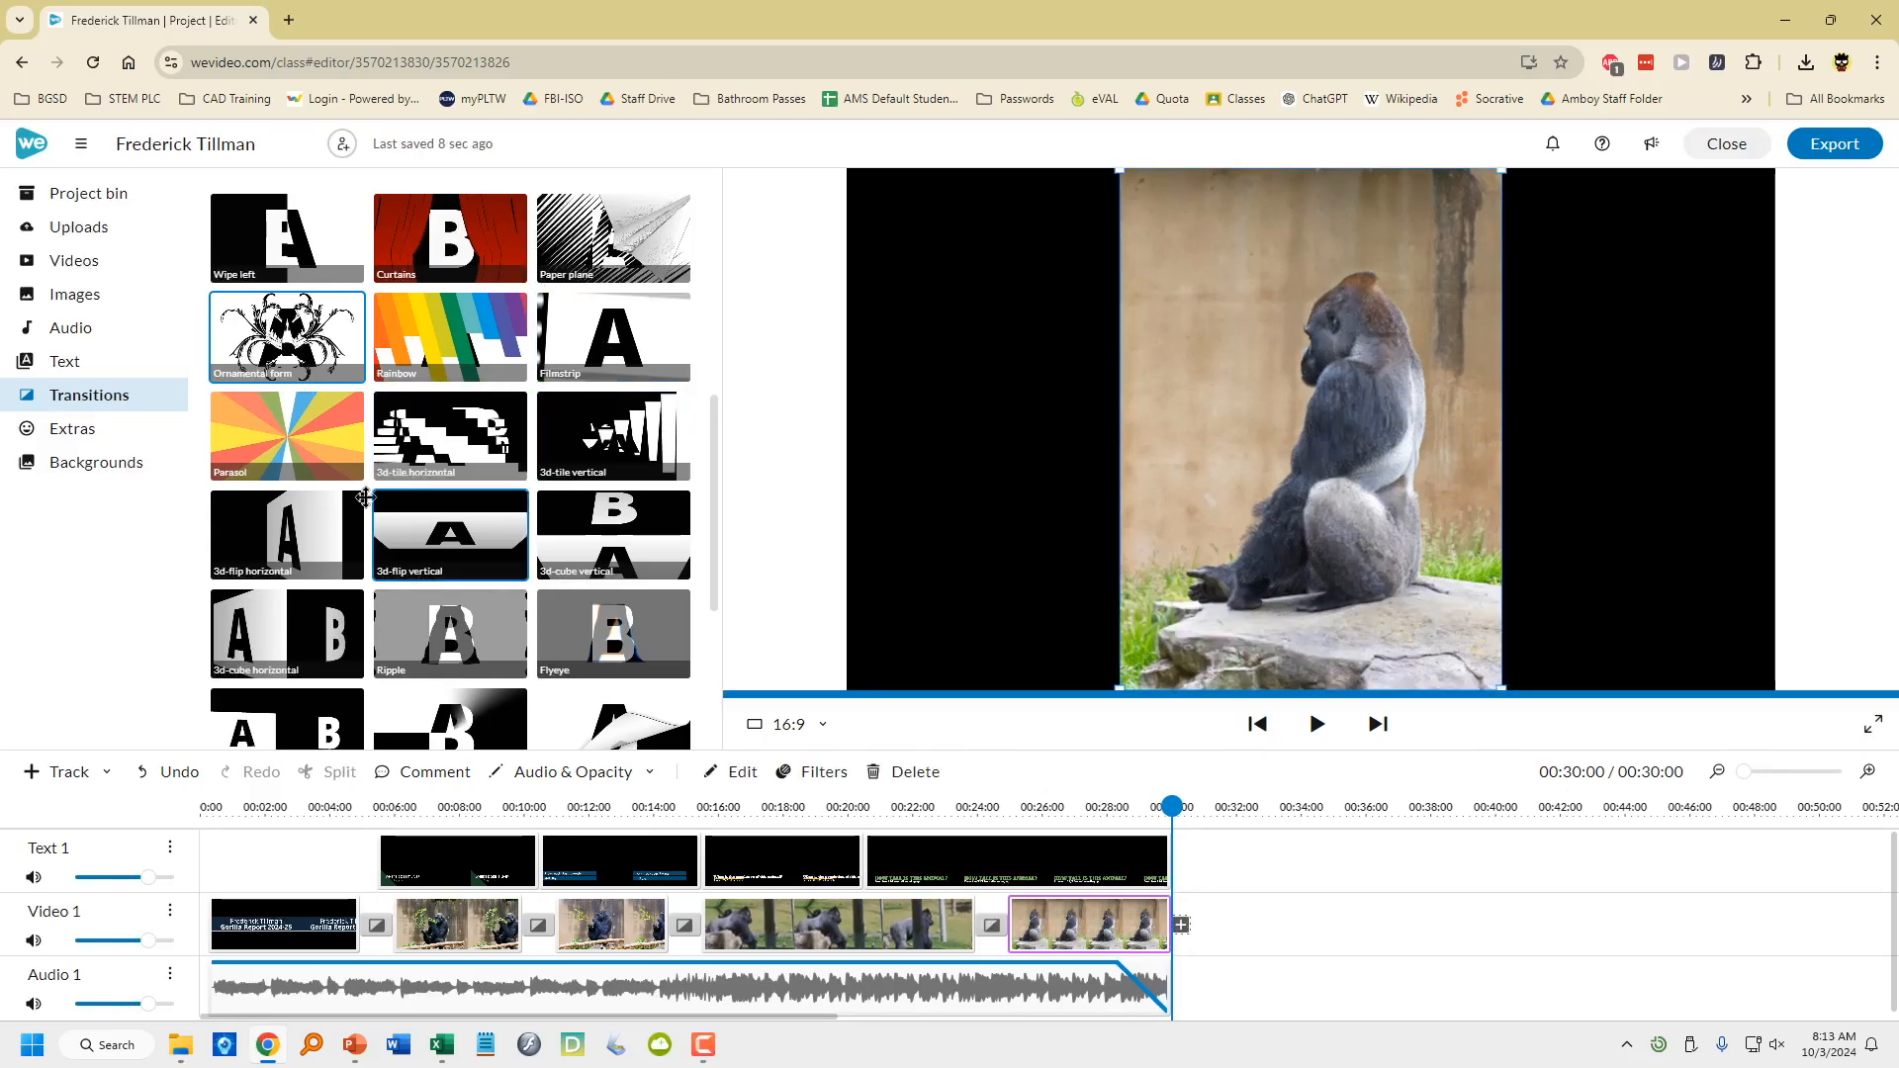
{"action": "scroll", "coordinate": [530, 407], "scroll_direction": "up", "scroll_amount": 6}
{"action": "mouse_move", "coordinate": [614, 333]}
{"action": "left_mouse_down"}
{"action": "mouse_move", "coordinate": [1055, 872]}
{"action": "mouse_move", "coordinate": [1137, 912]}
{"action": "left_mouse_up"}
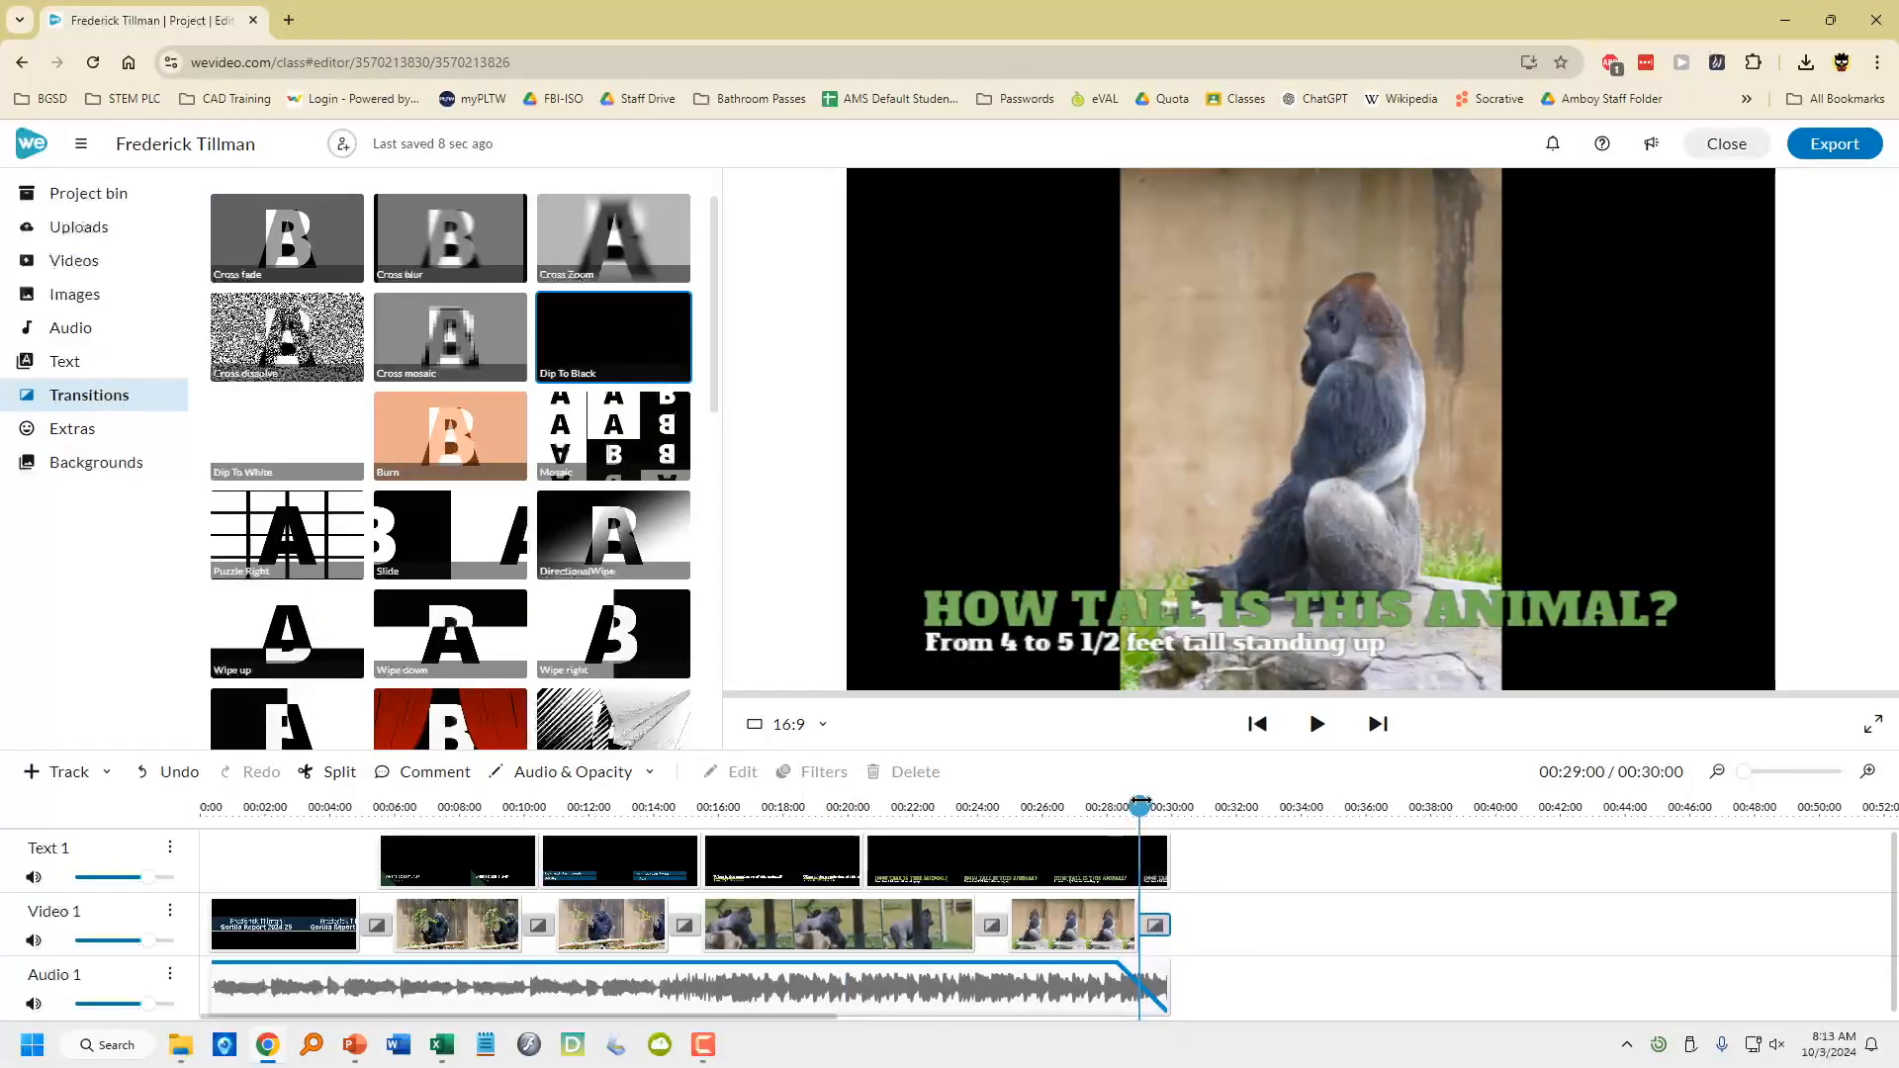
{"action": "left_click_drag", "start_coordinate": [1139, 806], "coordinate": [896, 807]}
Play back the finished video, then bring up the Export options
{"action": "left_click", "coordinate": [1316, 725]}
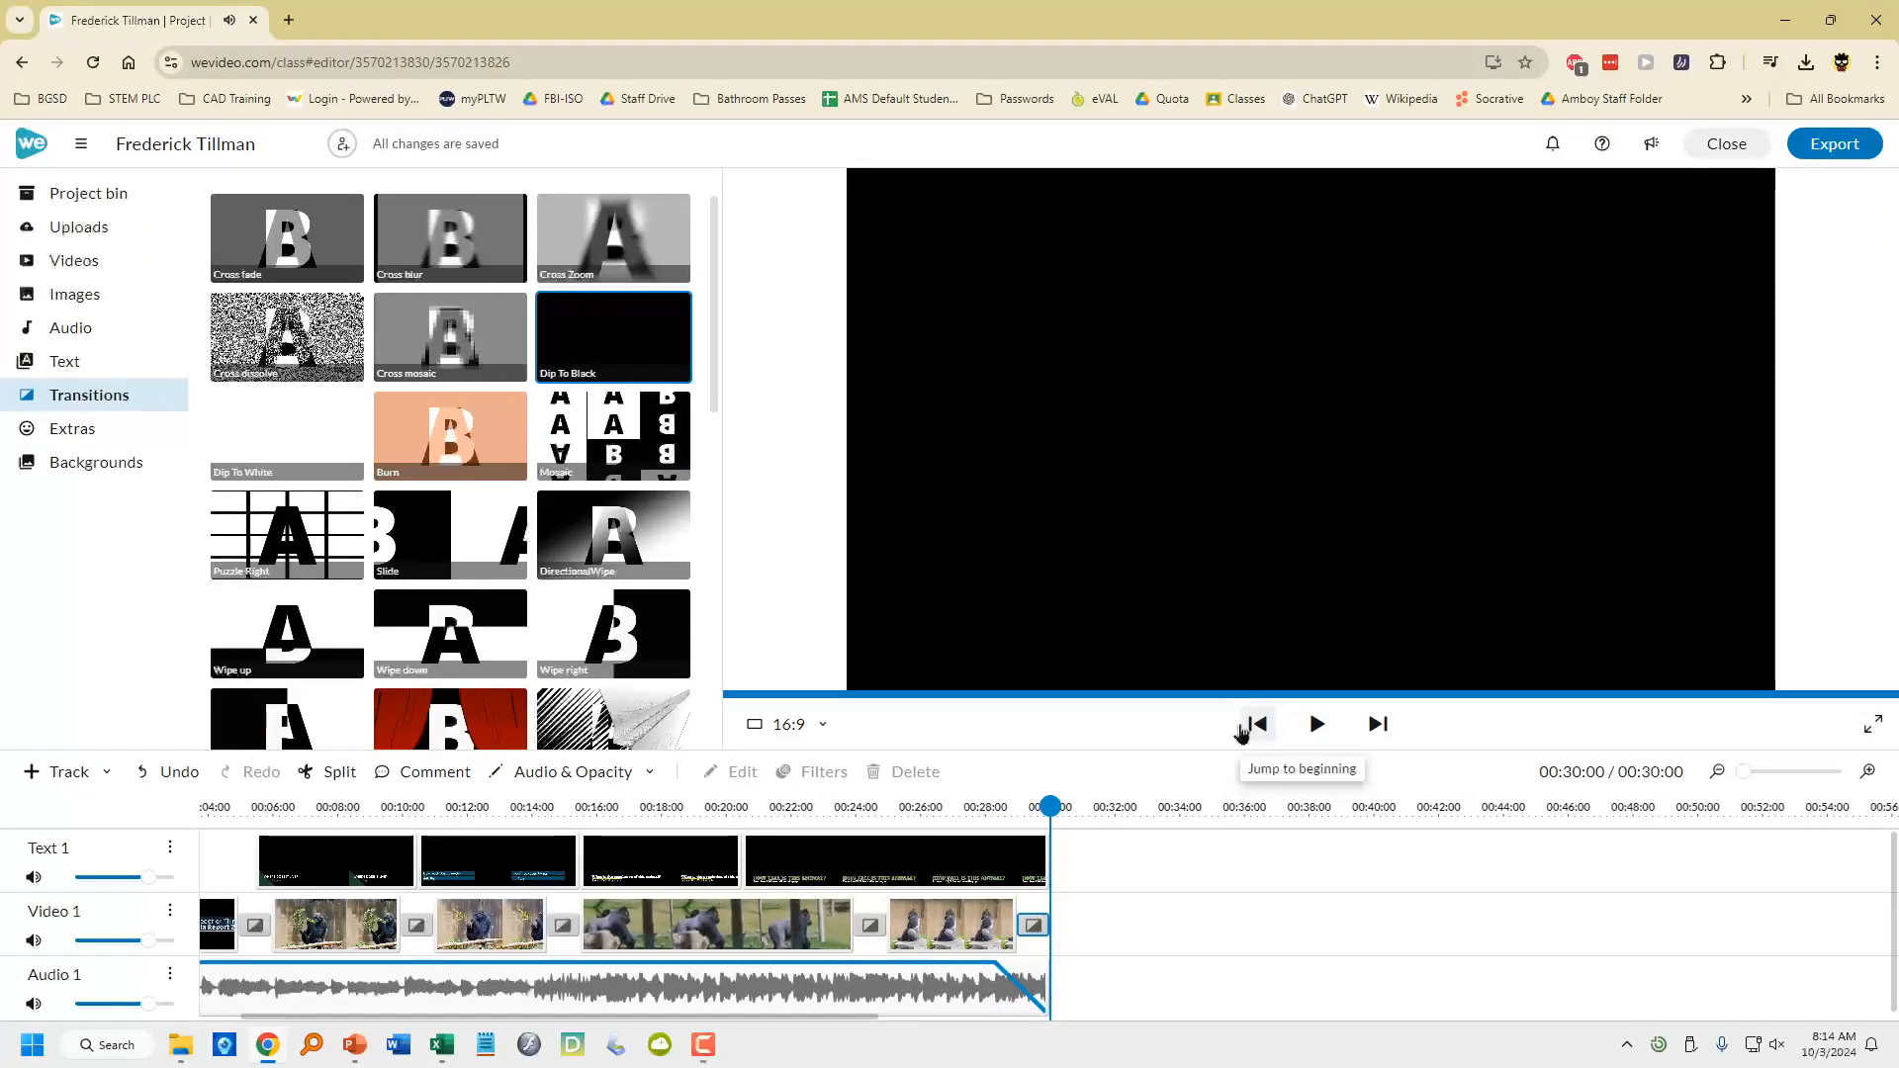
{"action": "left_click", "coordinate": [342, 145]}
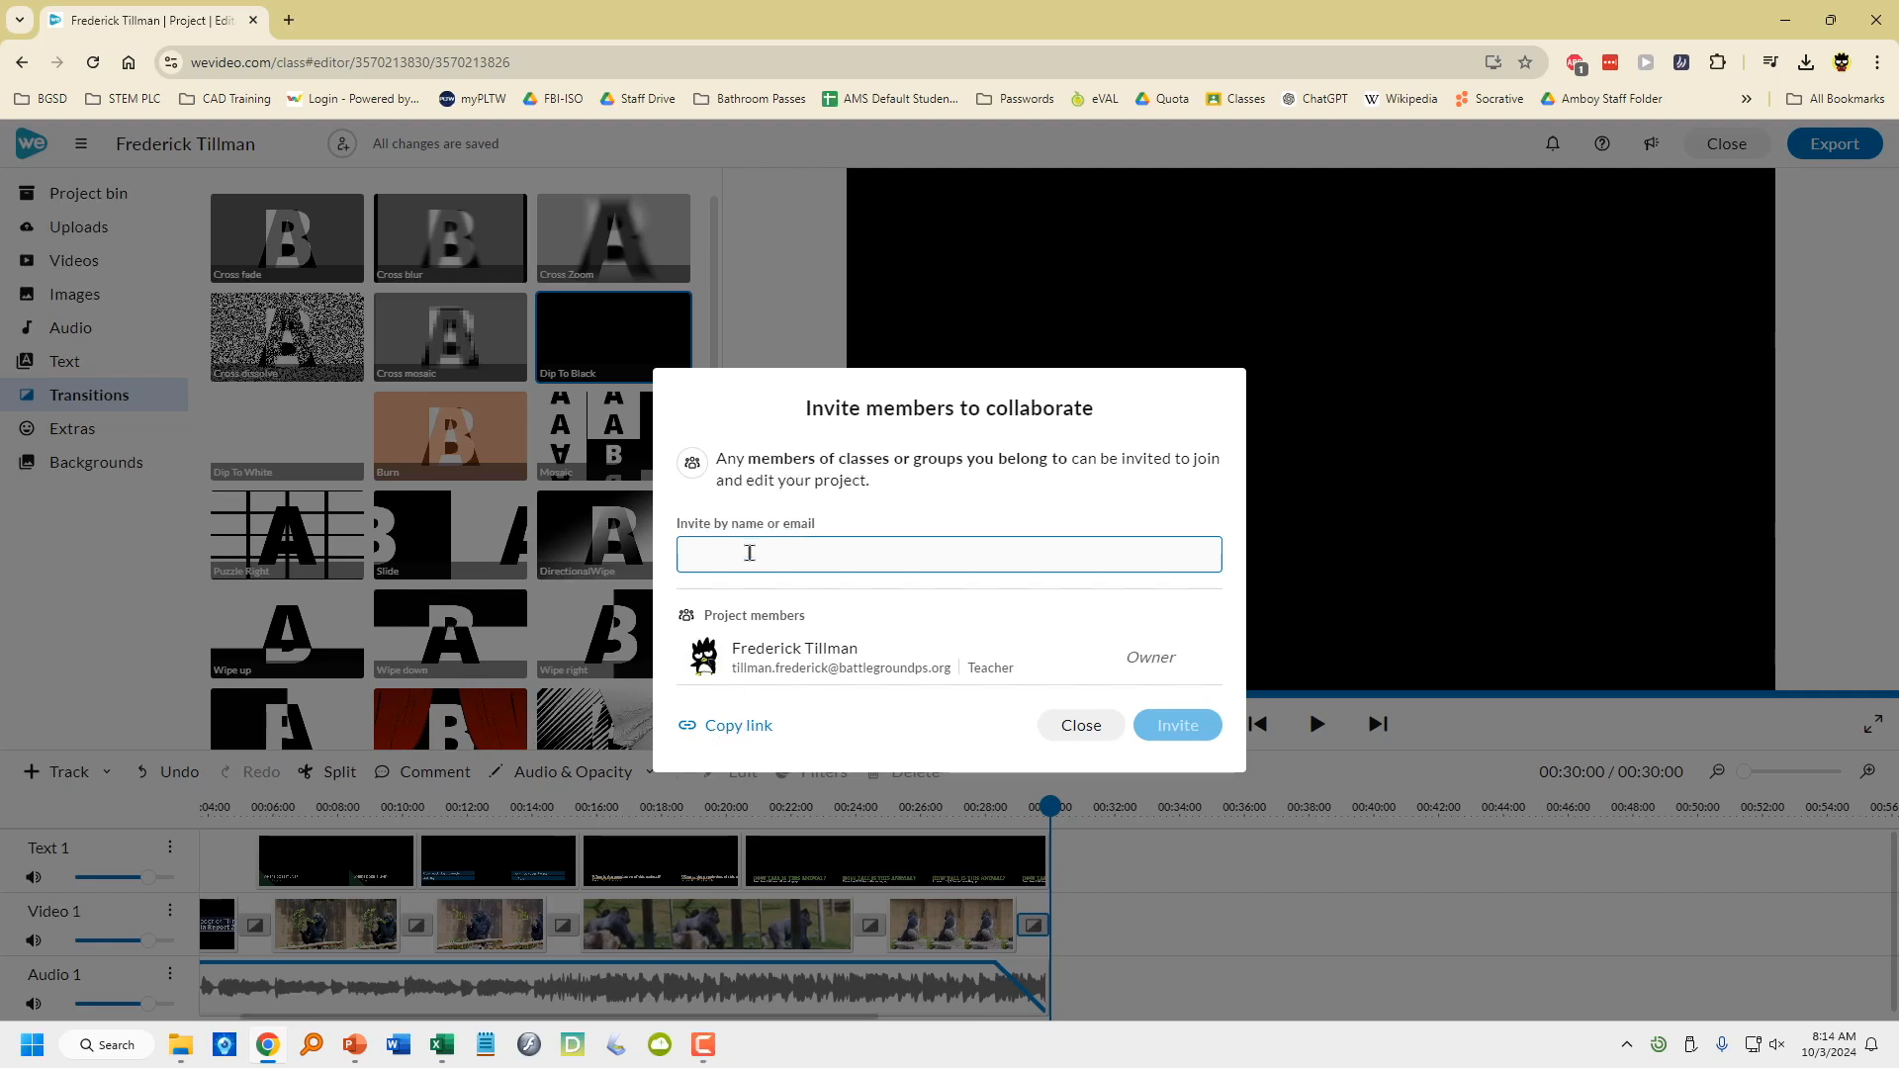
{"action": "left_click", "coordinate": [1078, 727]}
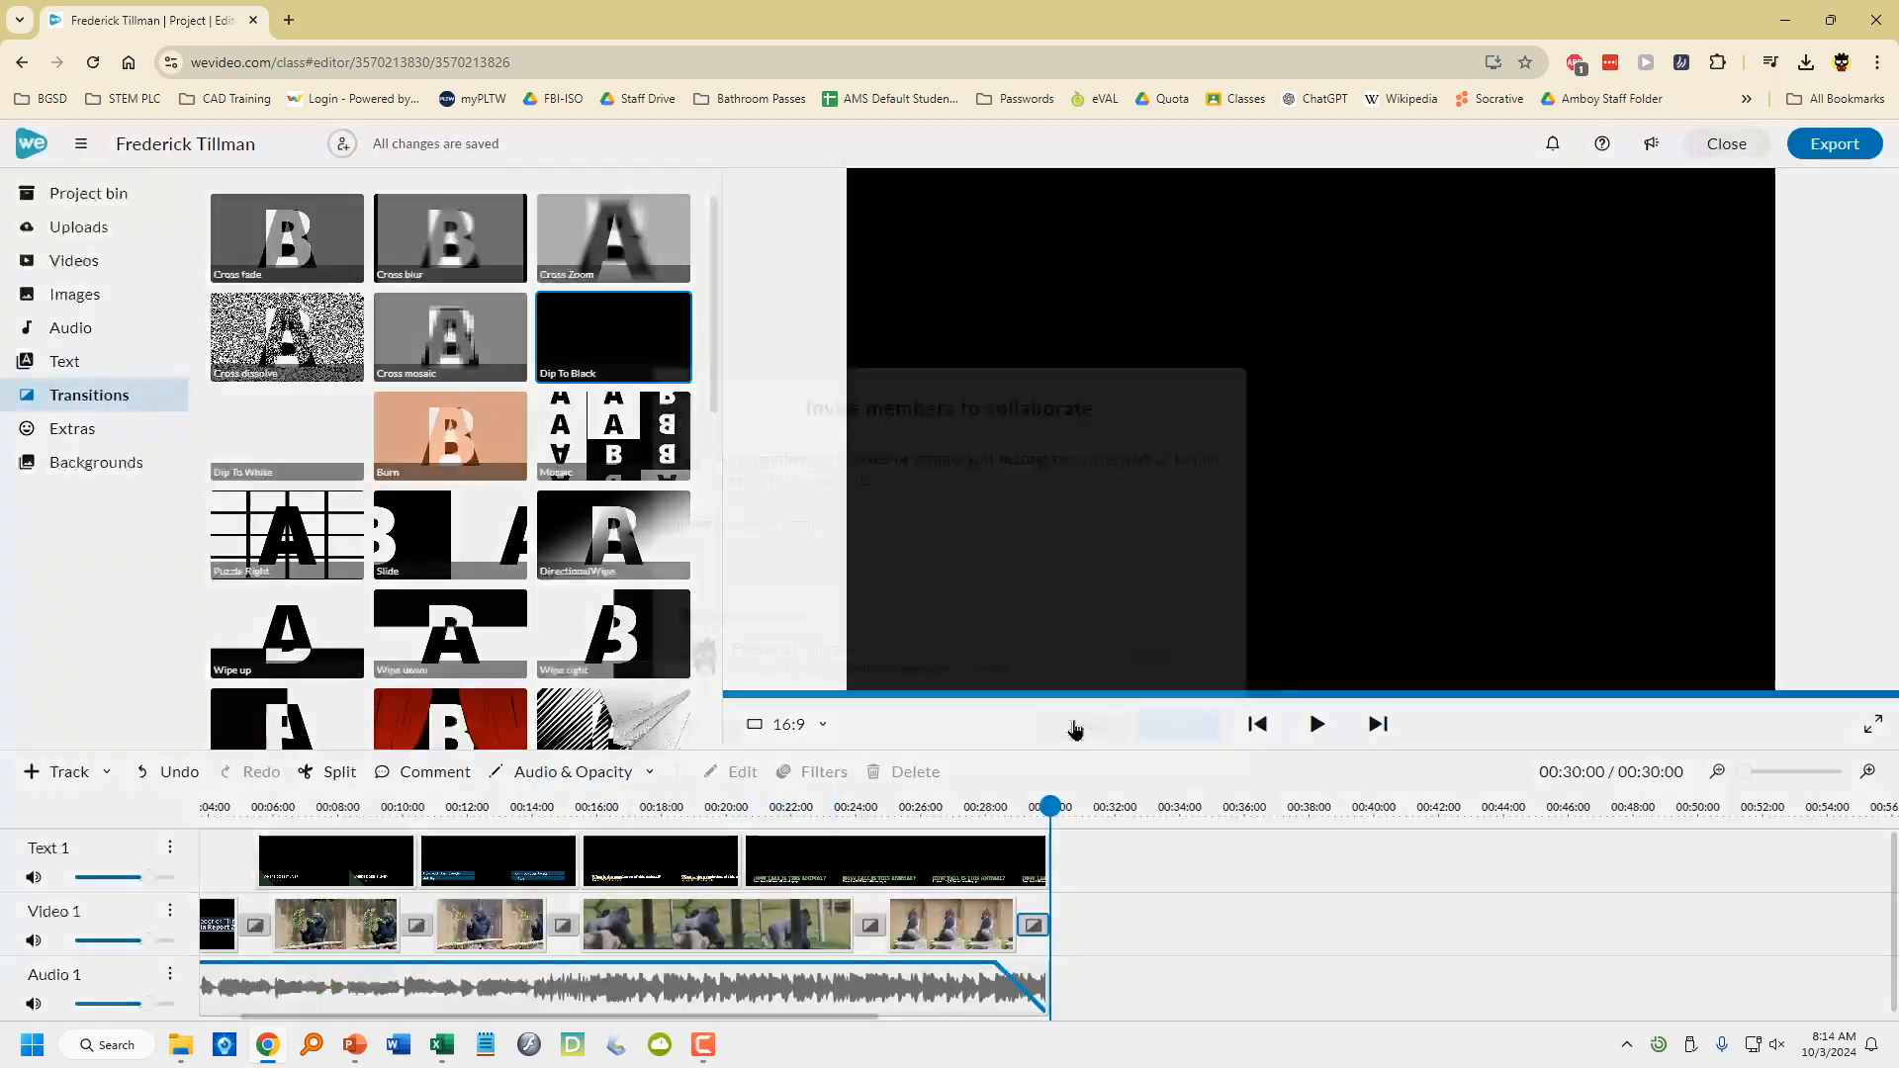
{"action": "left_click", "coordinate": [1833, 144]}
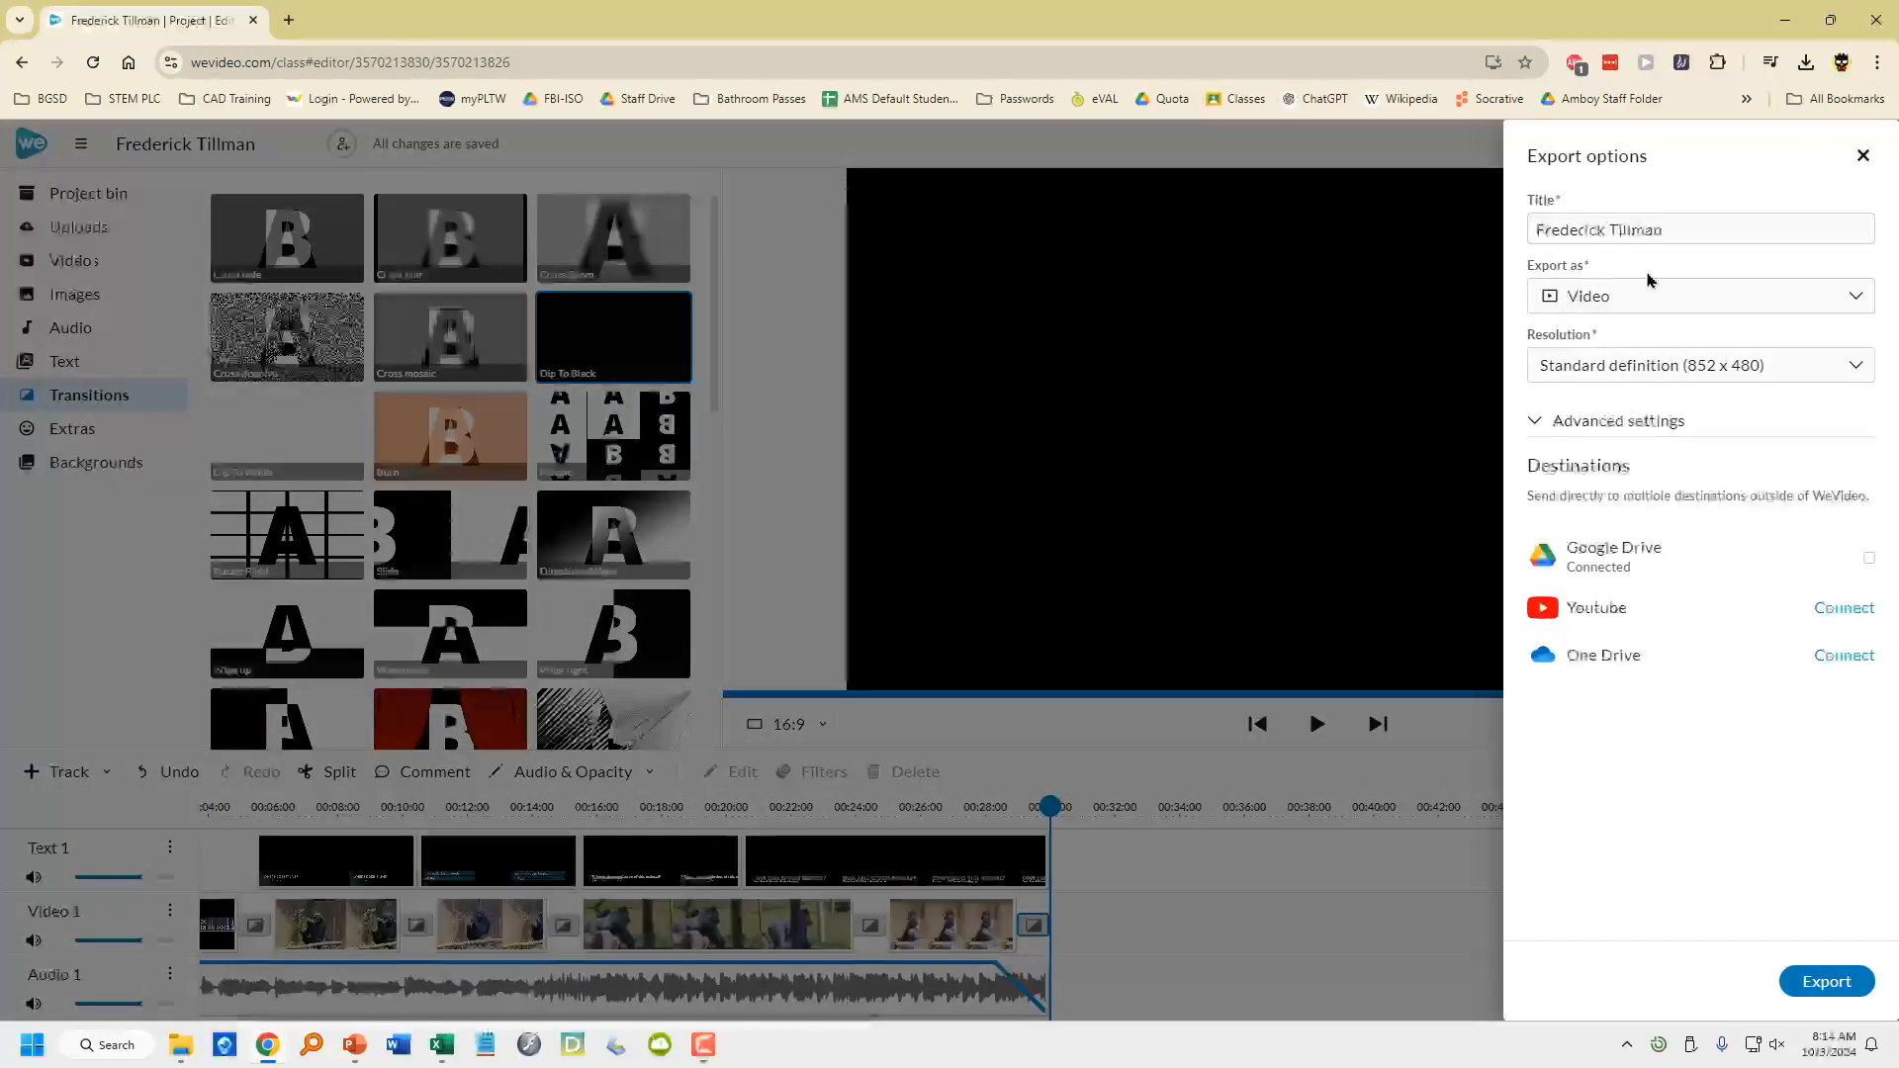
Export the video at HD (1280 x 720) to the connected Google Drive
{"action": "left_click", "coordinate": [1711, 368]}
{"action": "left_click", "coordinate": [1700, 454]}
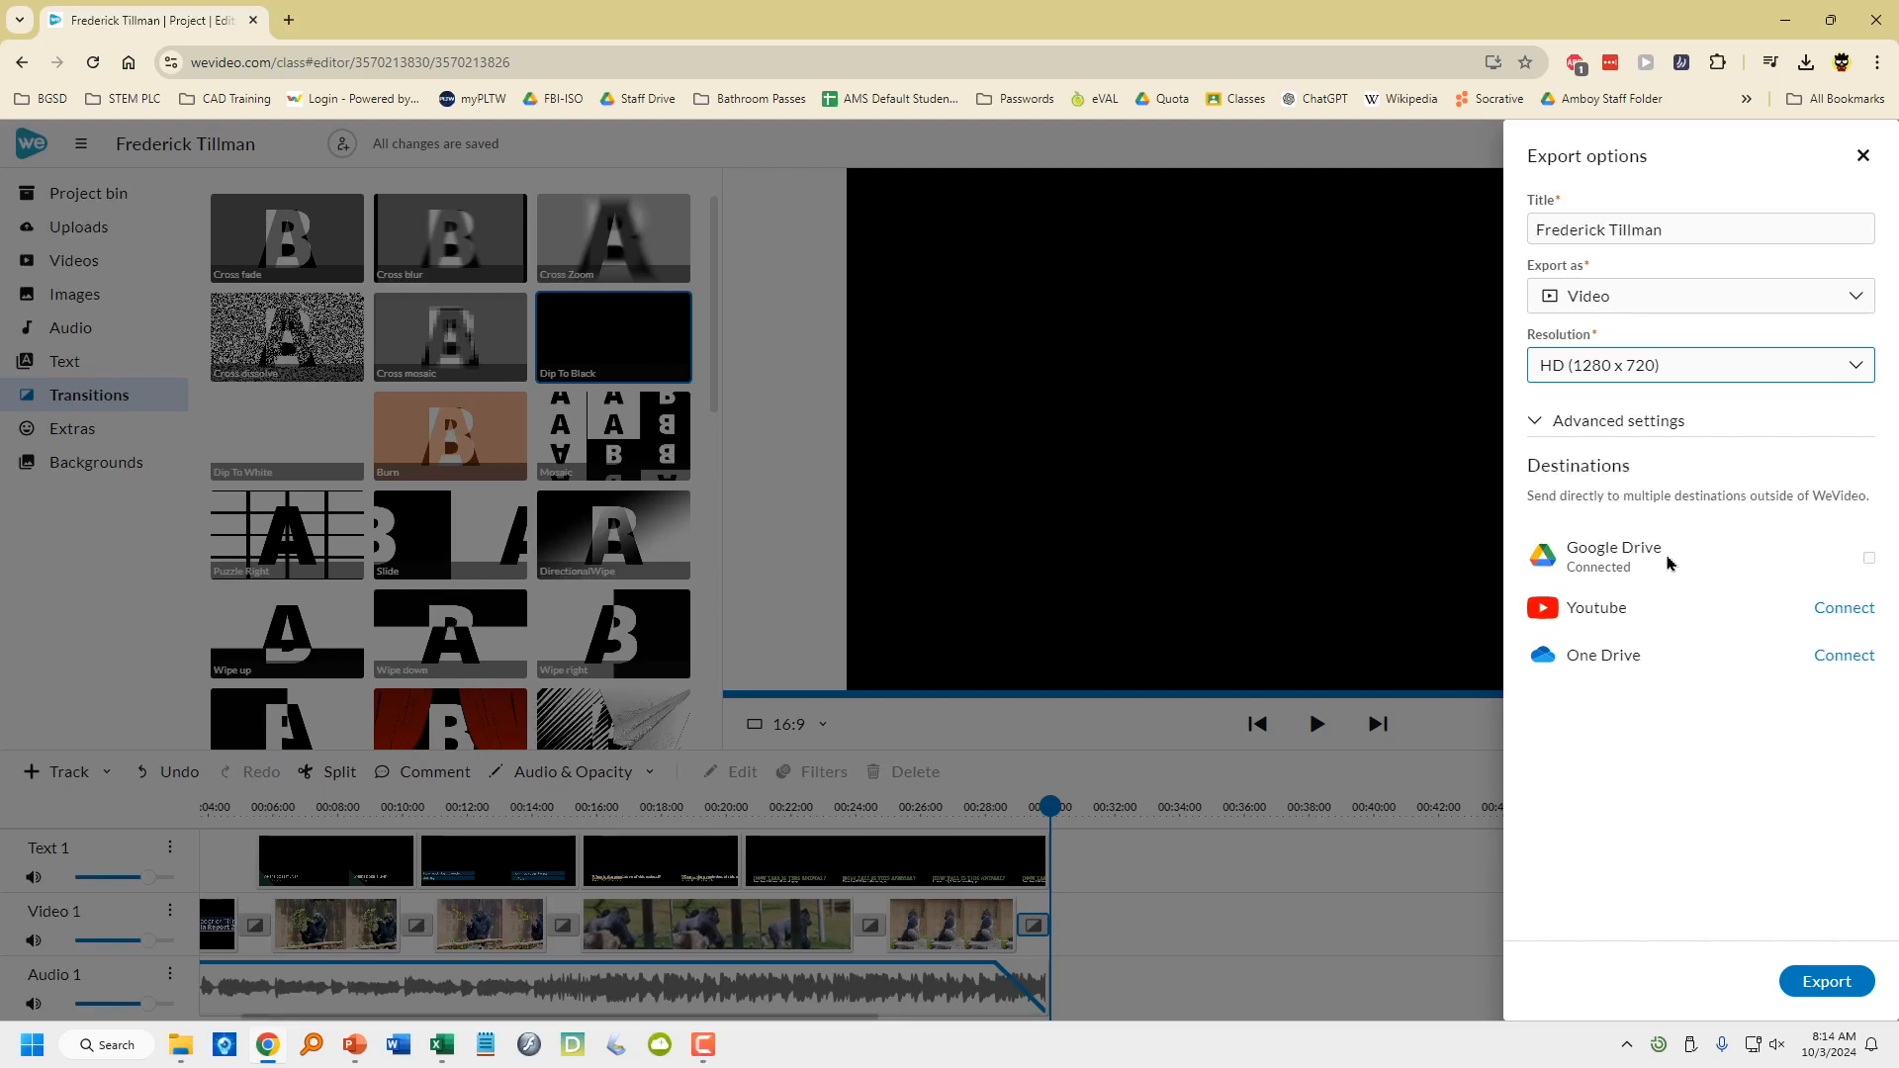
{"action": "left_click", "coordinate": [1869, 562]}
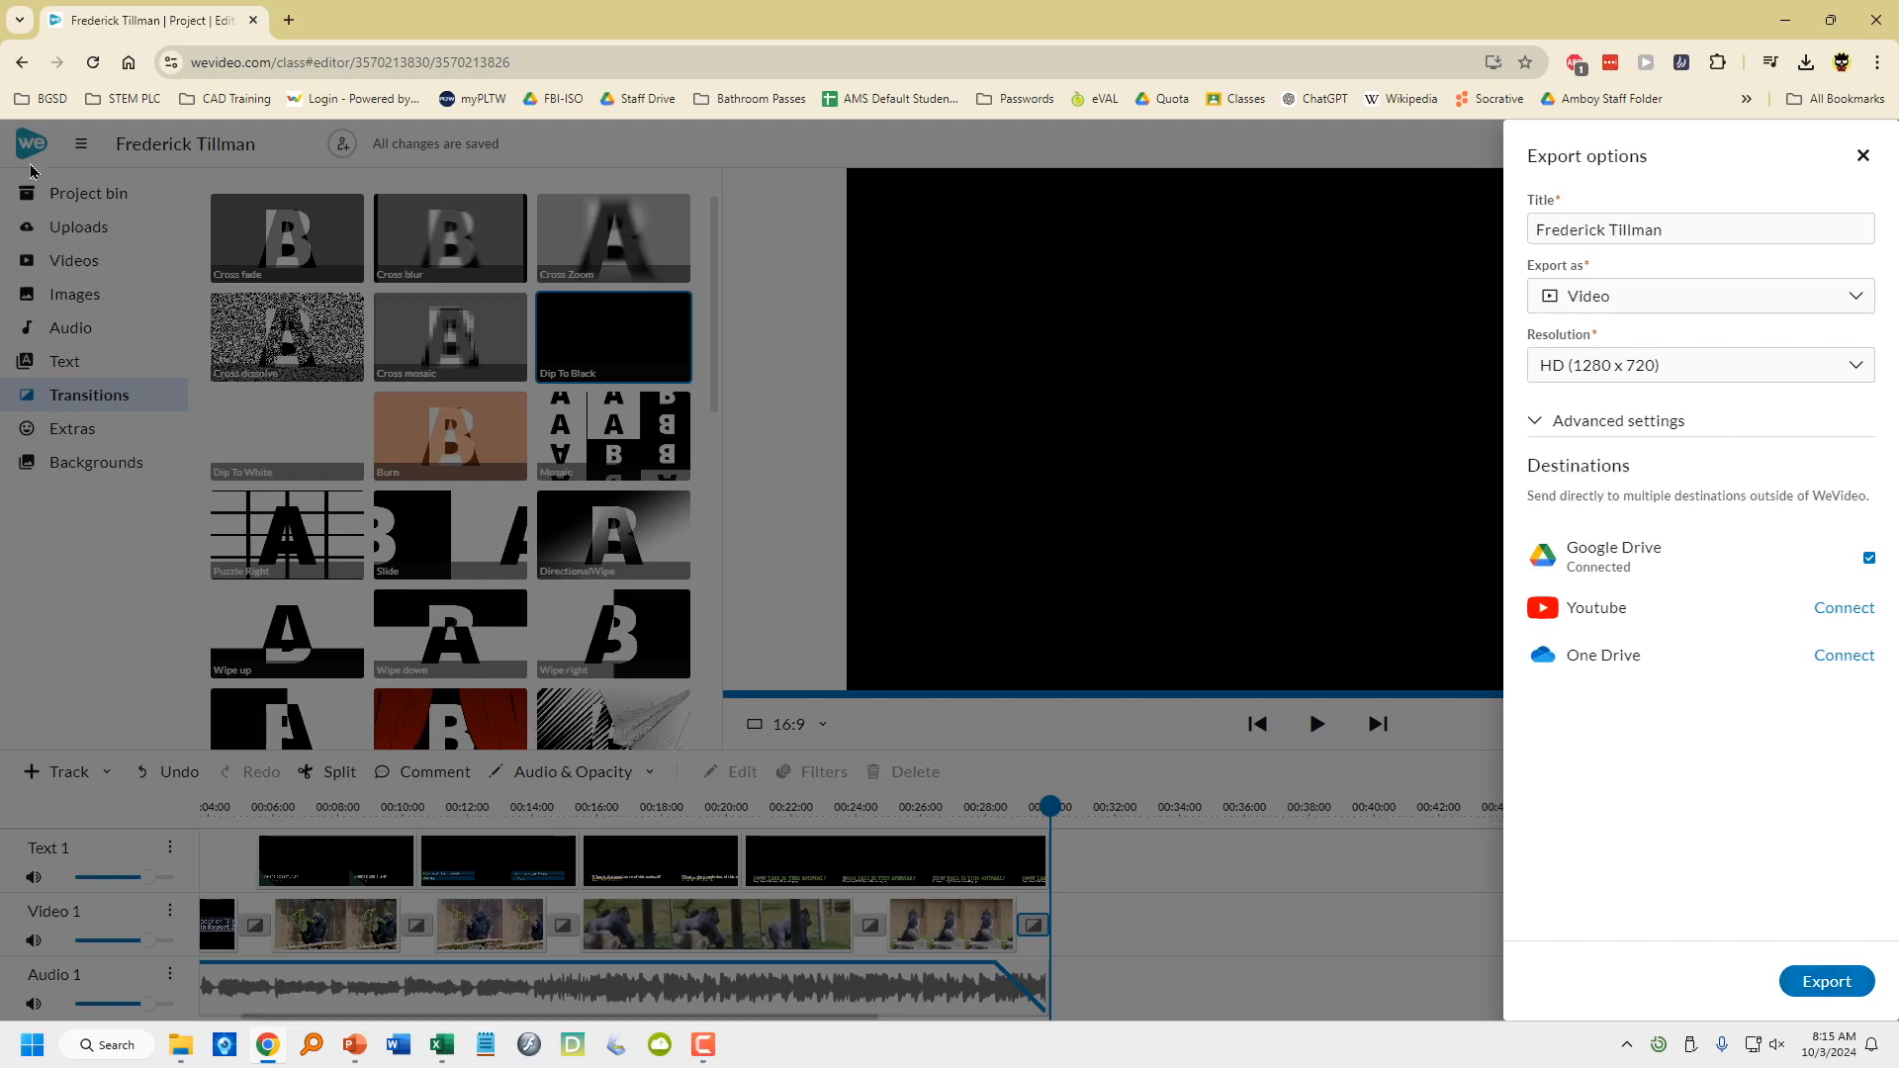
{"action": "left_click", "coordinate": [1827, 981]}
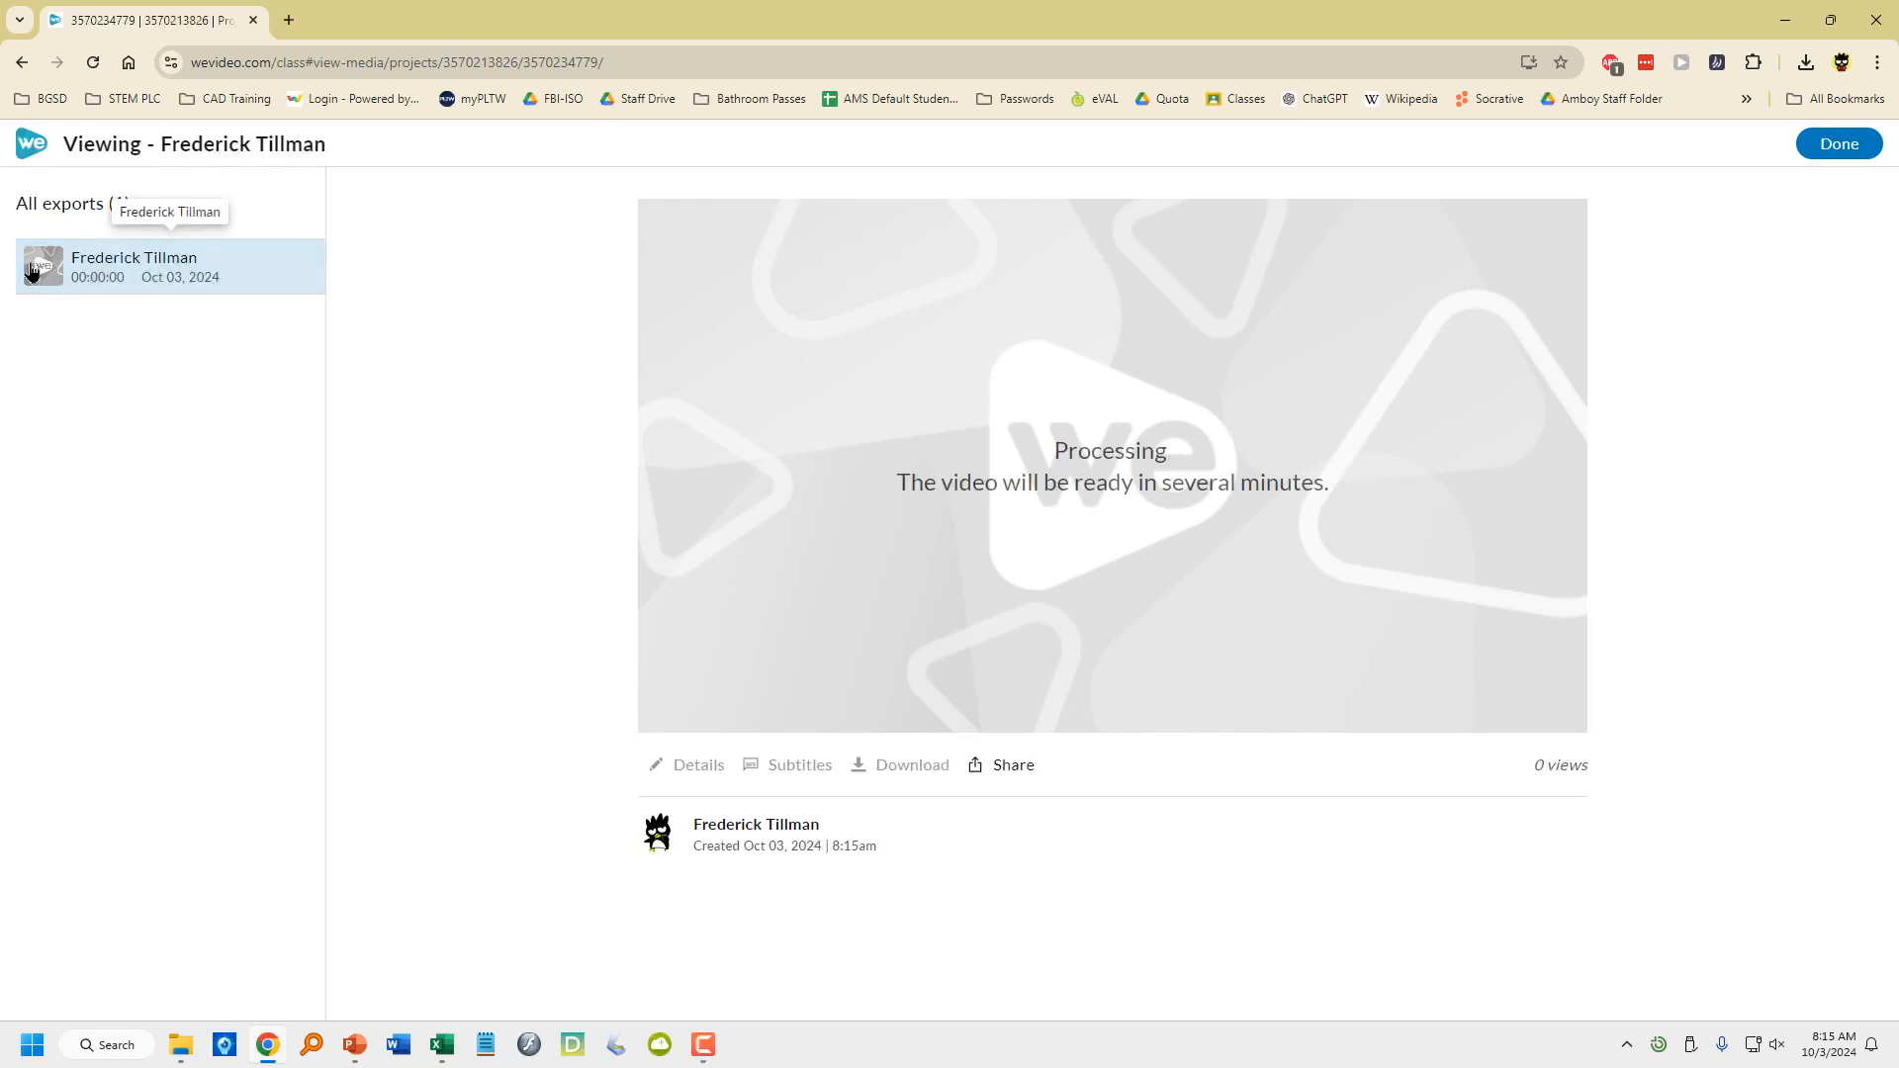
Leave the export viewer and reopen the gorilla project in the editor
{"action": "left_click", "coordinate": [1839, 143]}
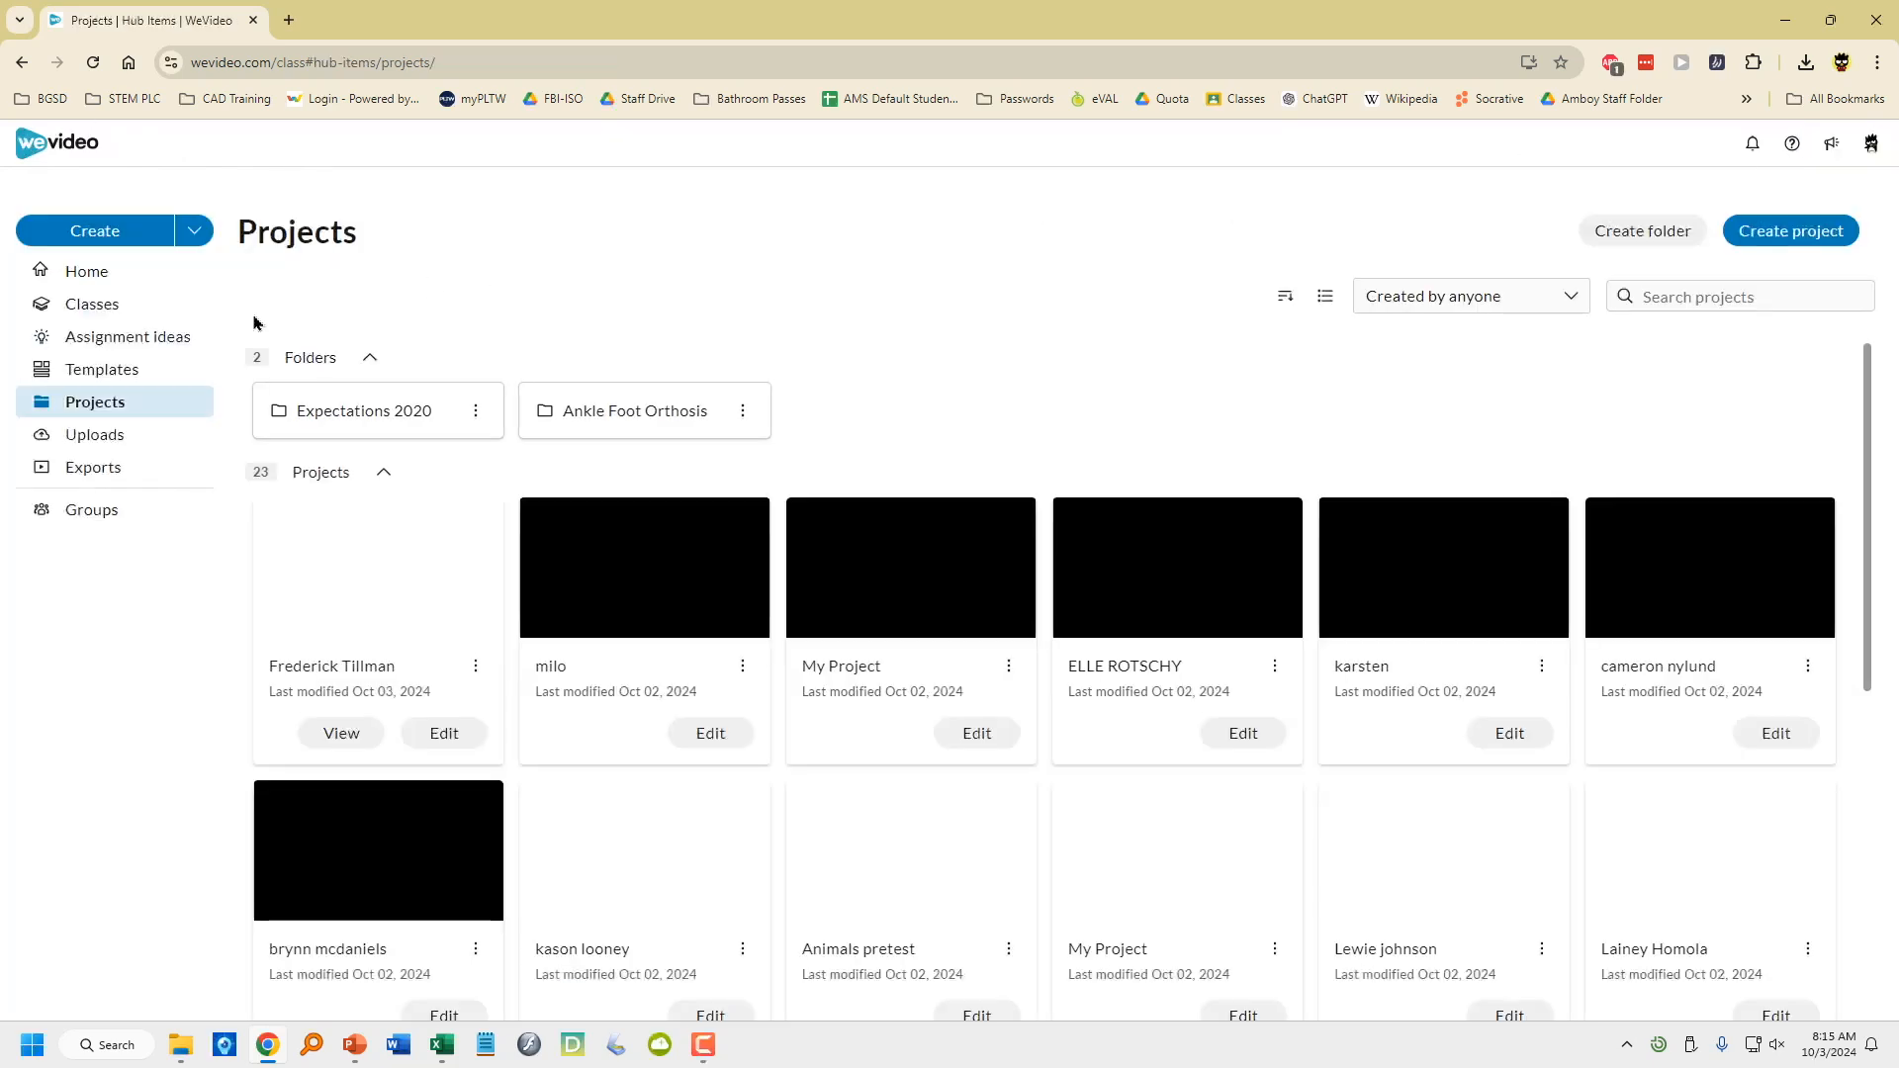
{"action": "left_click", "coordinate": [100, 401]}
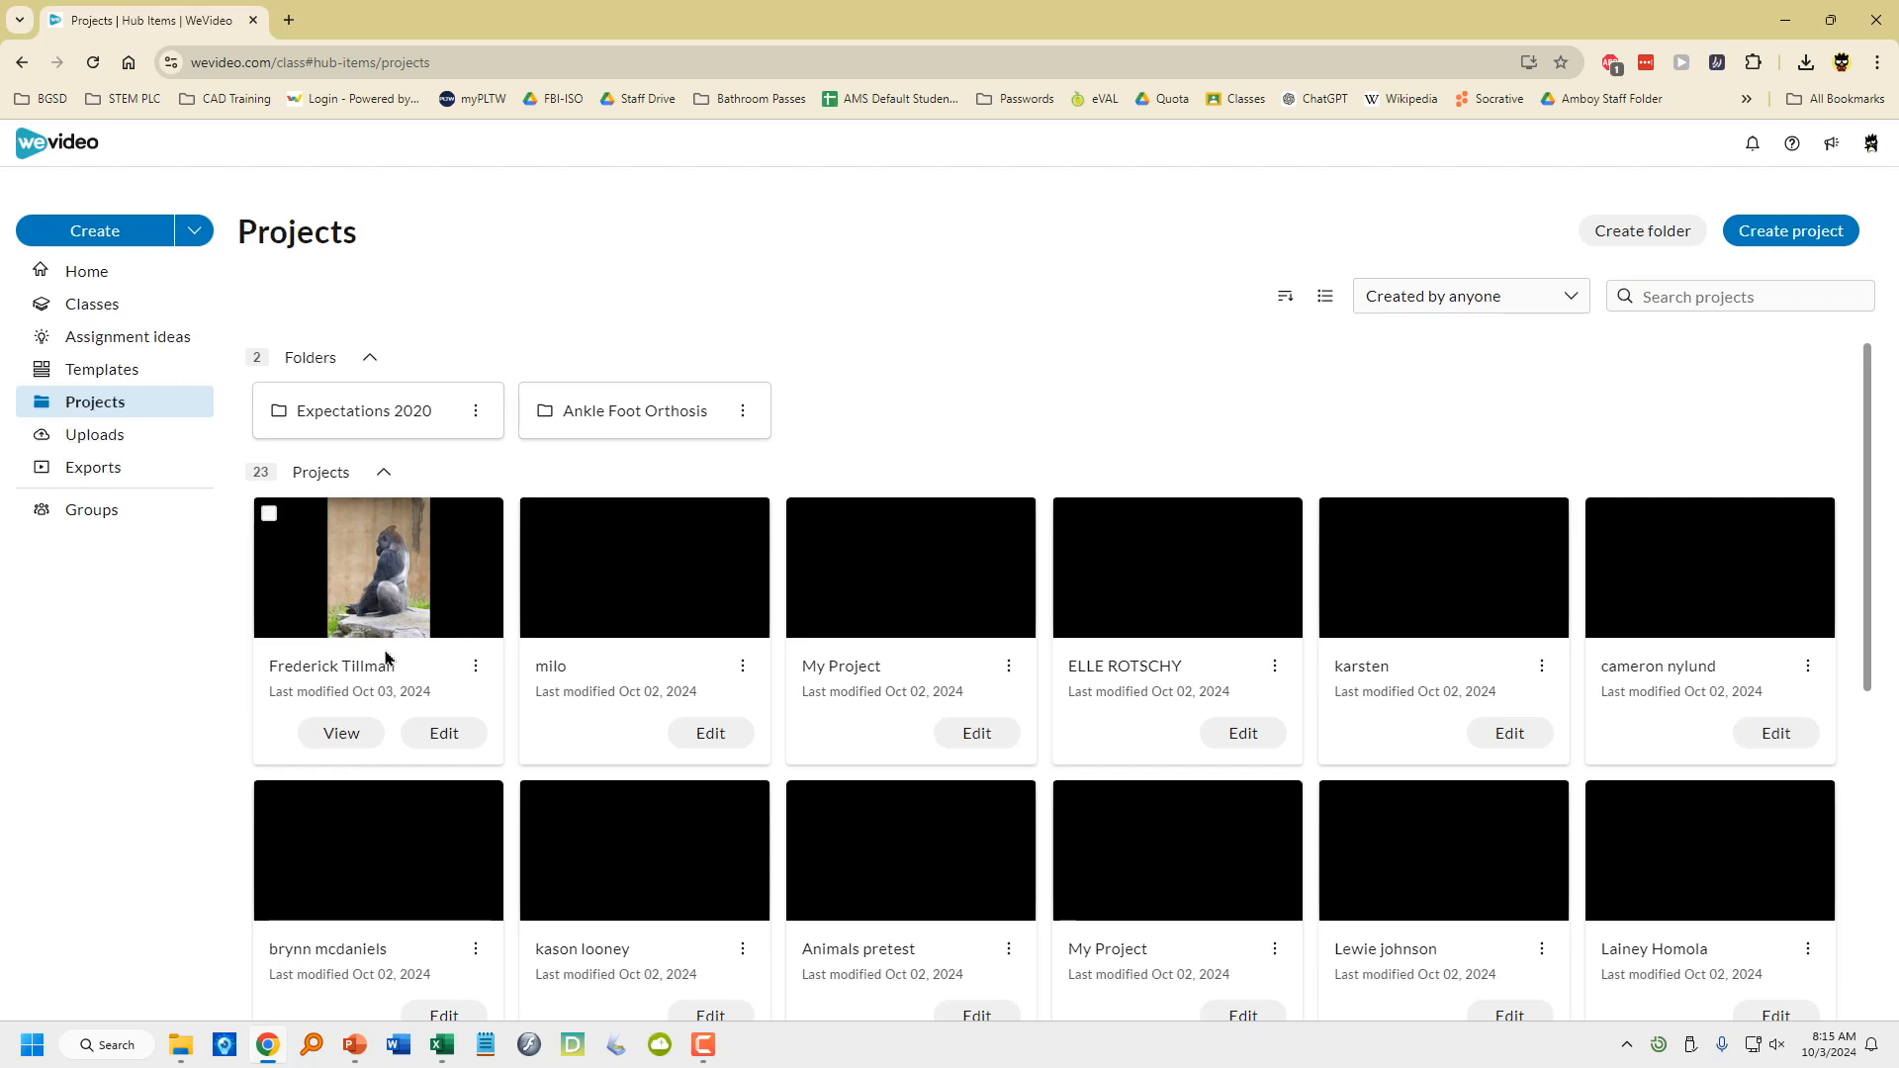
{"action": "left_click", "coordinate": [337, 732]}
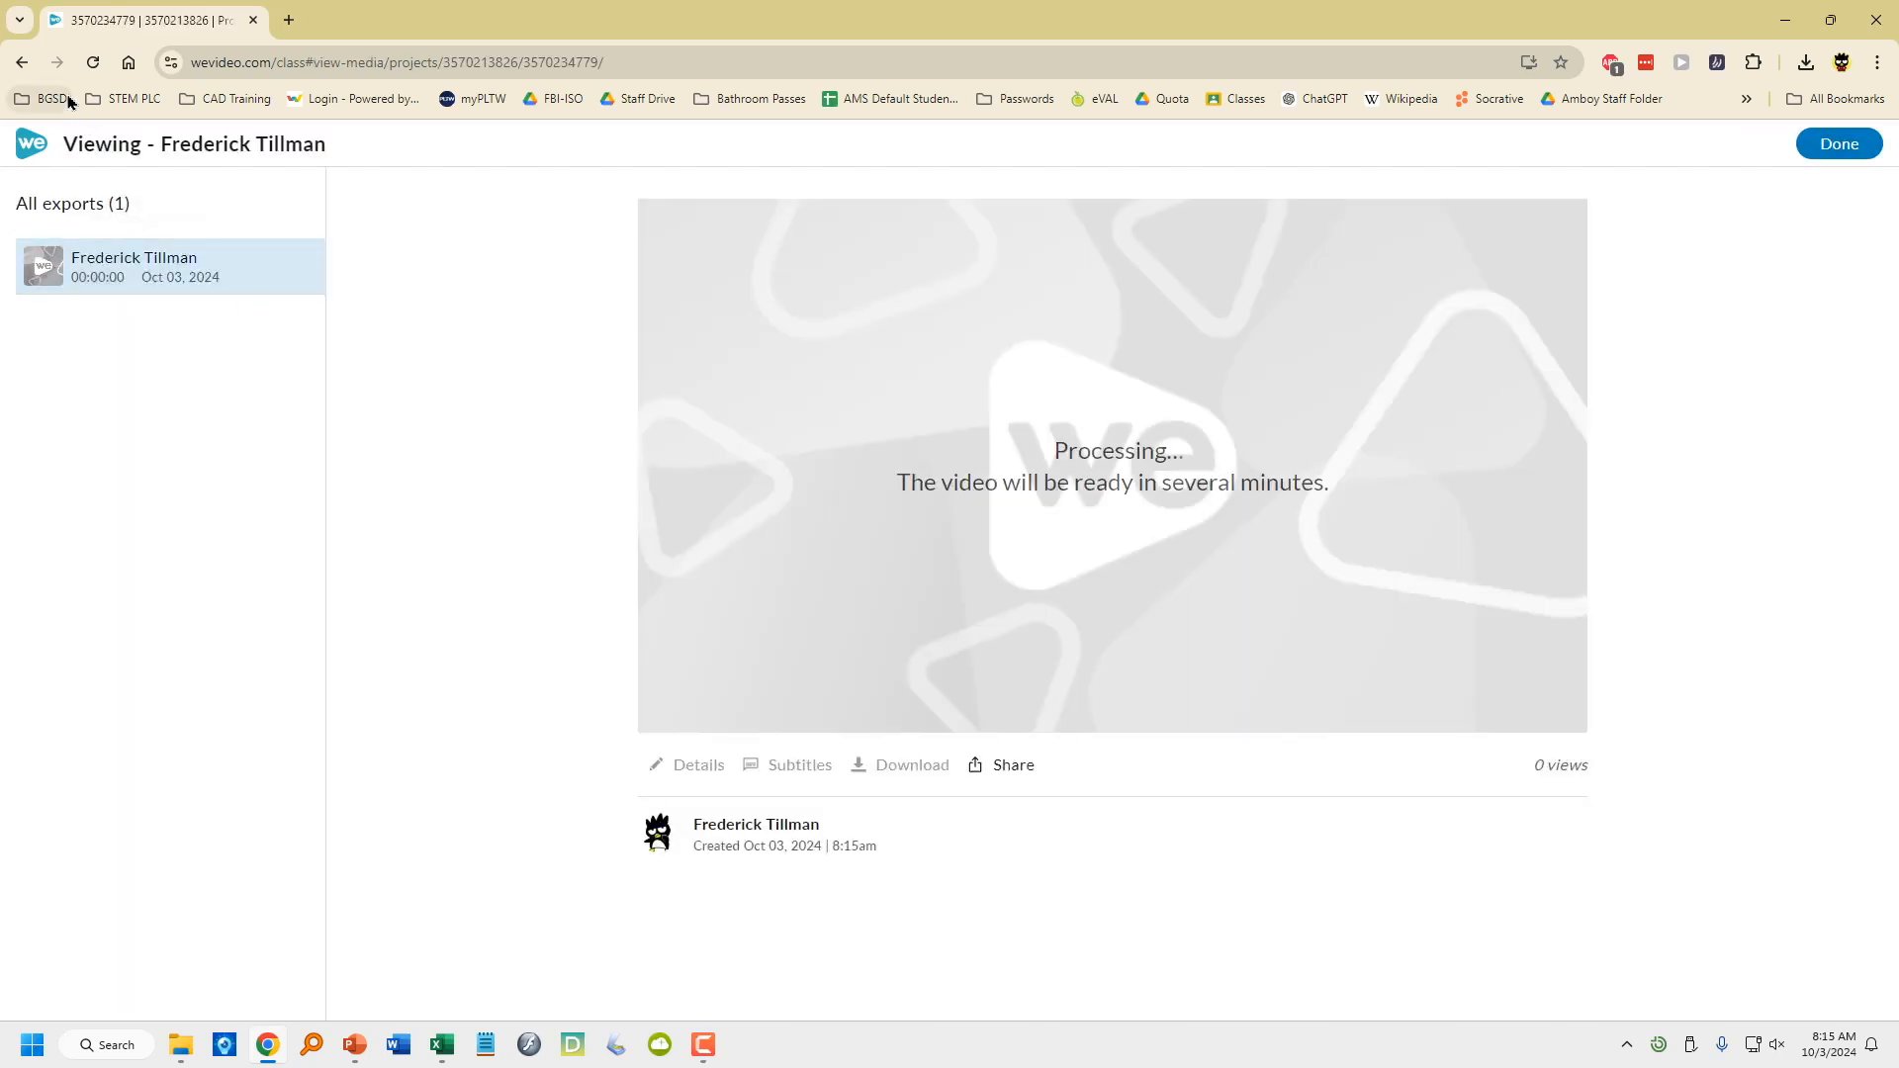
{"action": "left_click", "coordinate": [21, 62]}
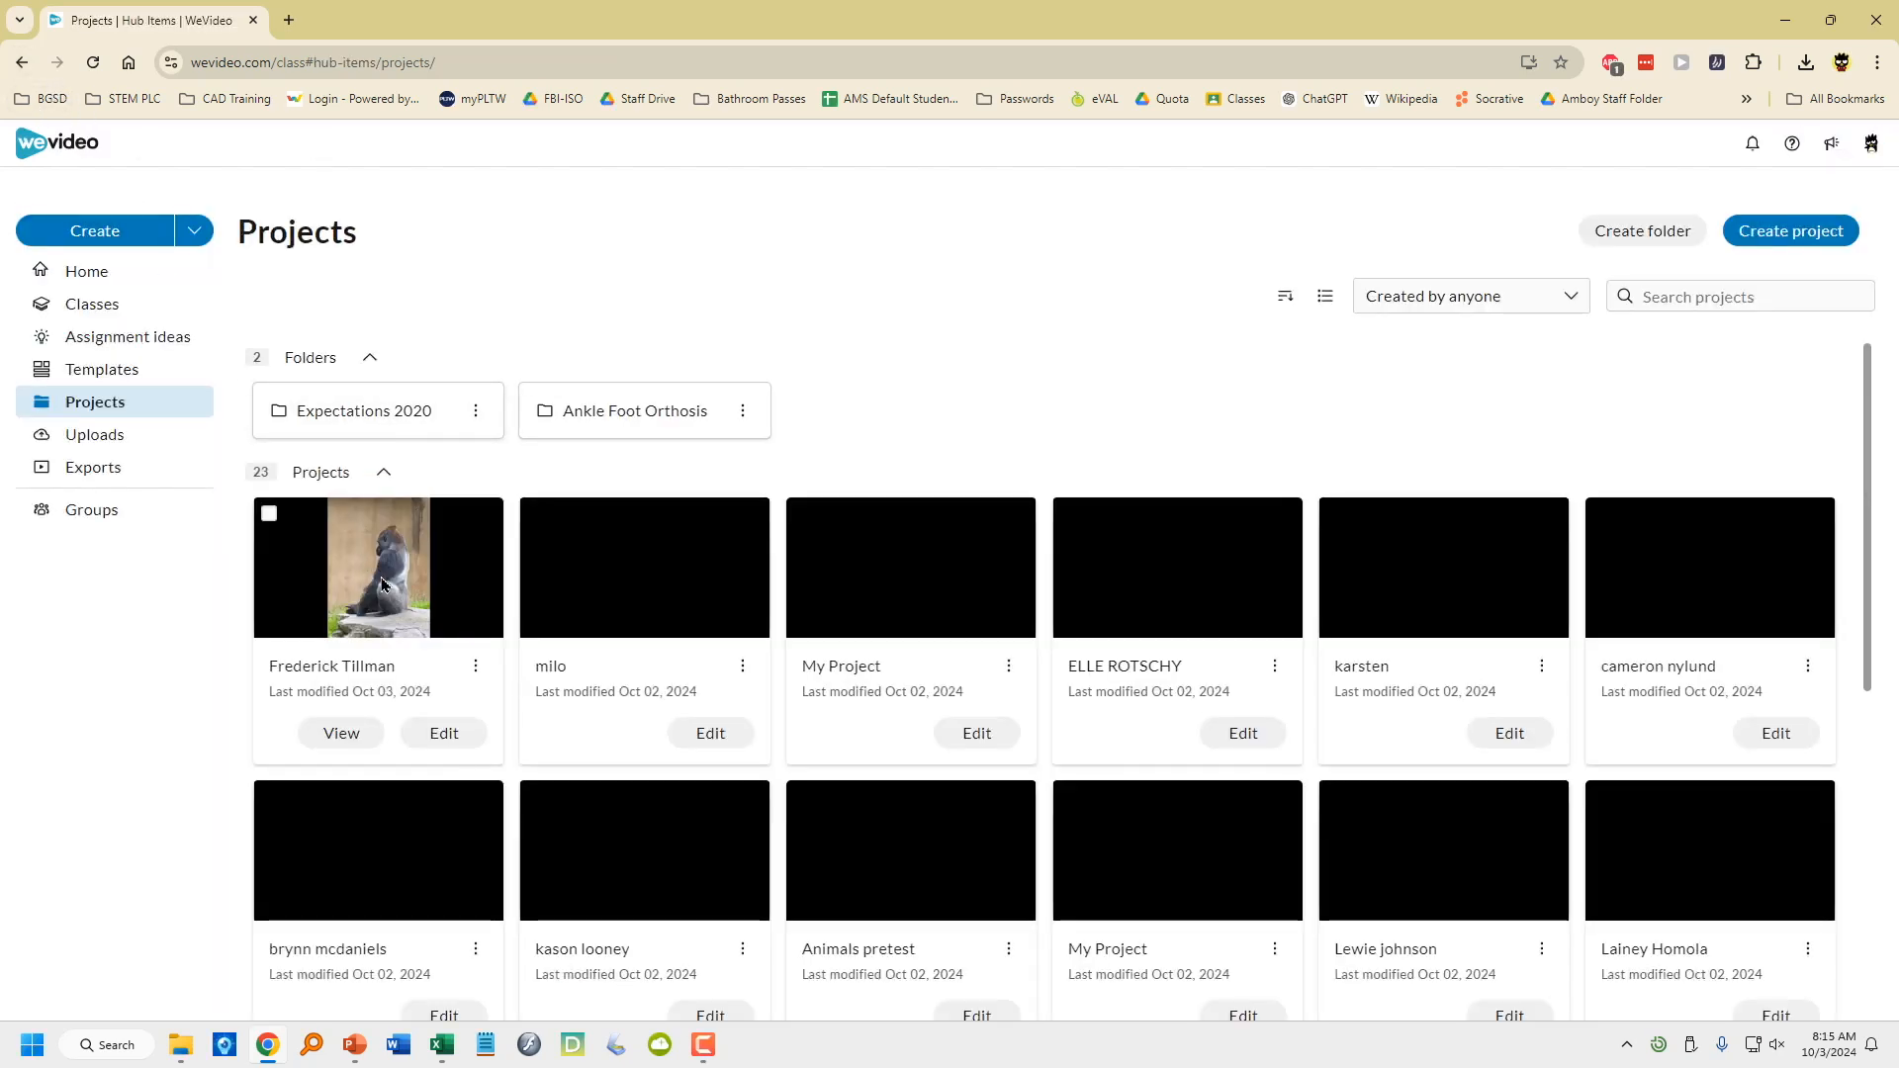
{"action": "left_click", "coordinate": [433, 732]}
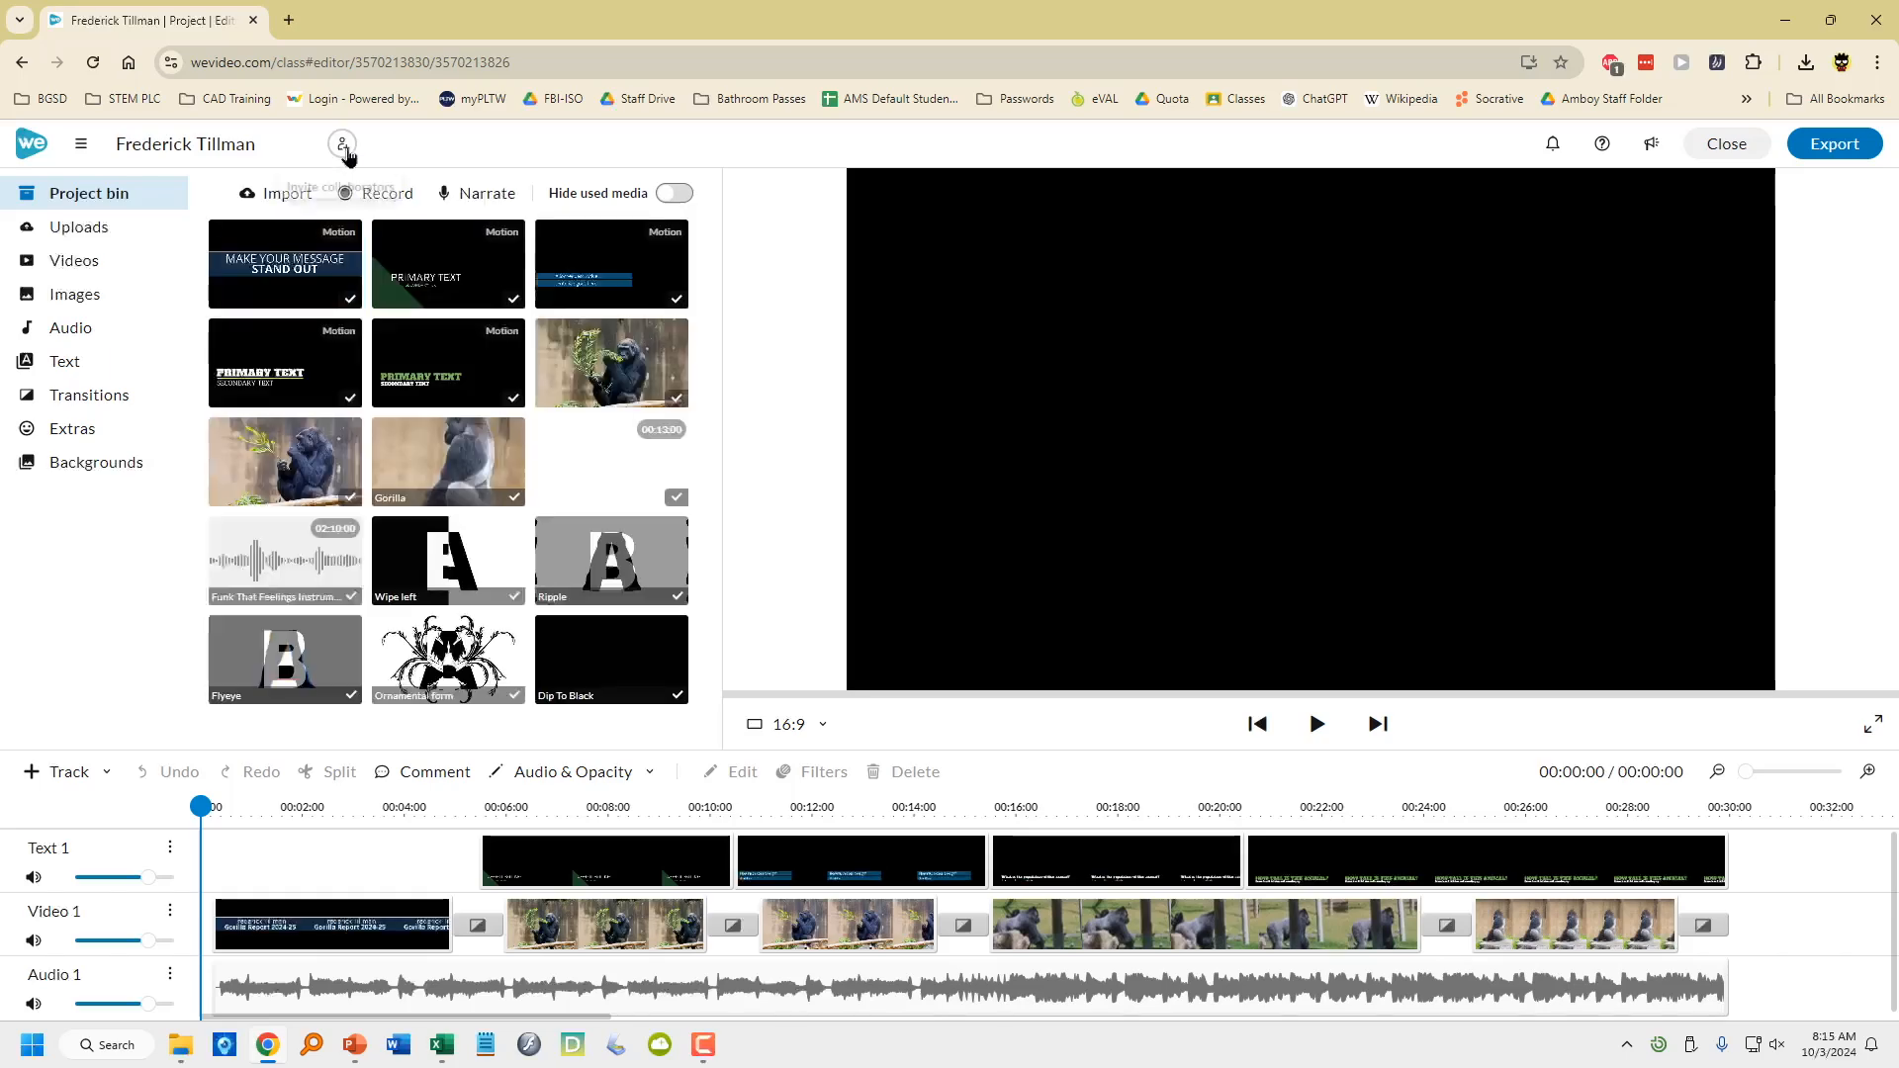
Copy the project's share link from the Invite dialog and open a new browser tab
{"action": "left_click", "coordinate": [342, 146]}
{"action": "left_click", "coordinate": [727, 726]}
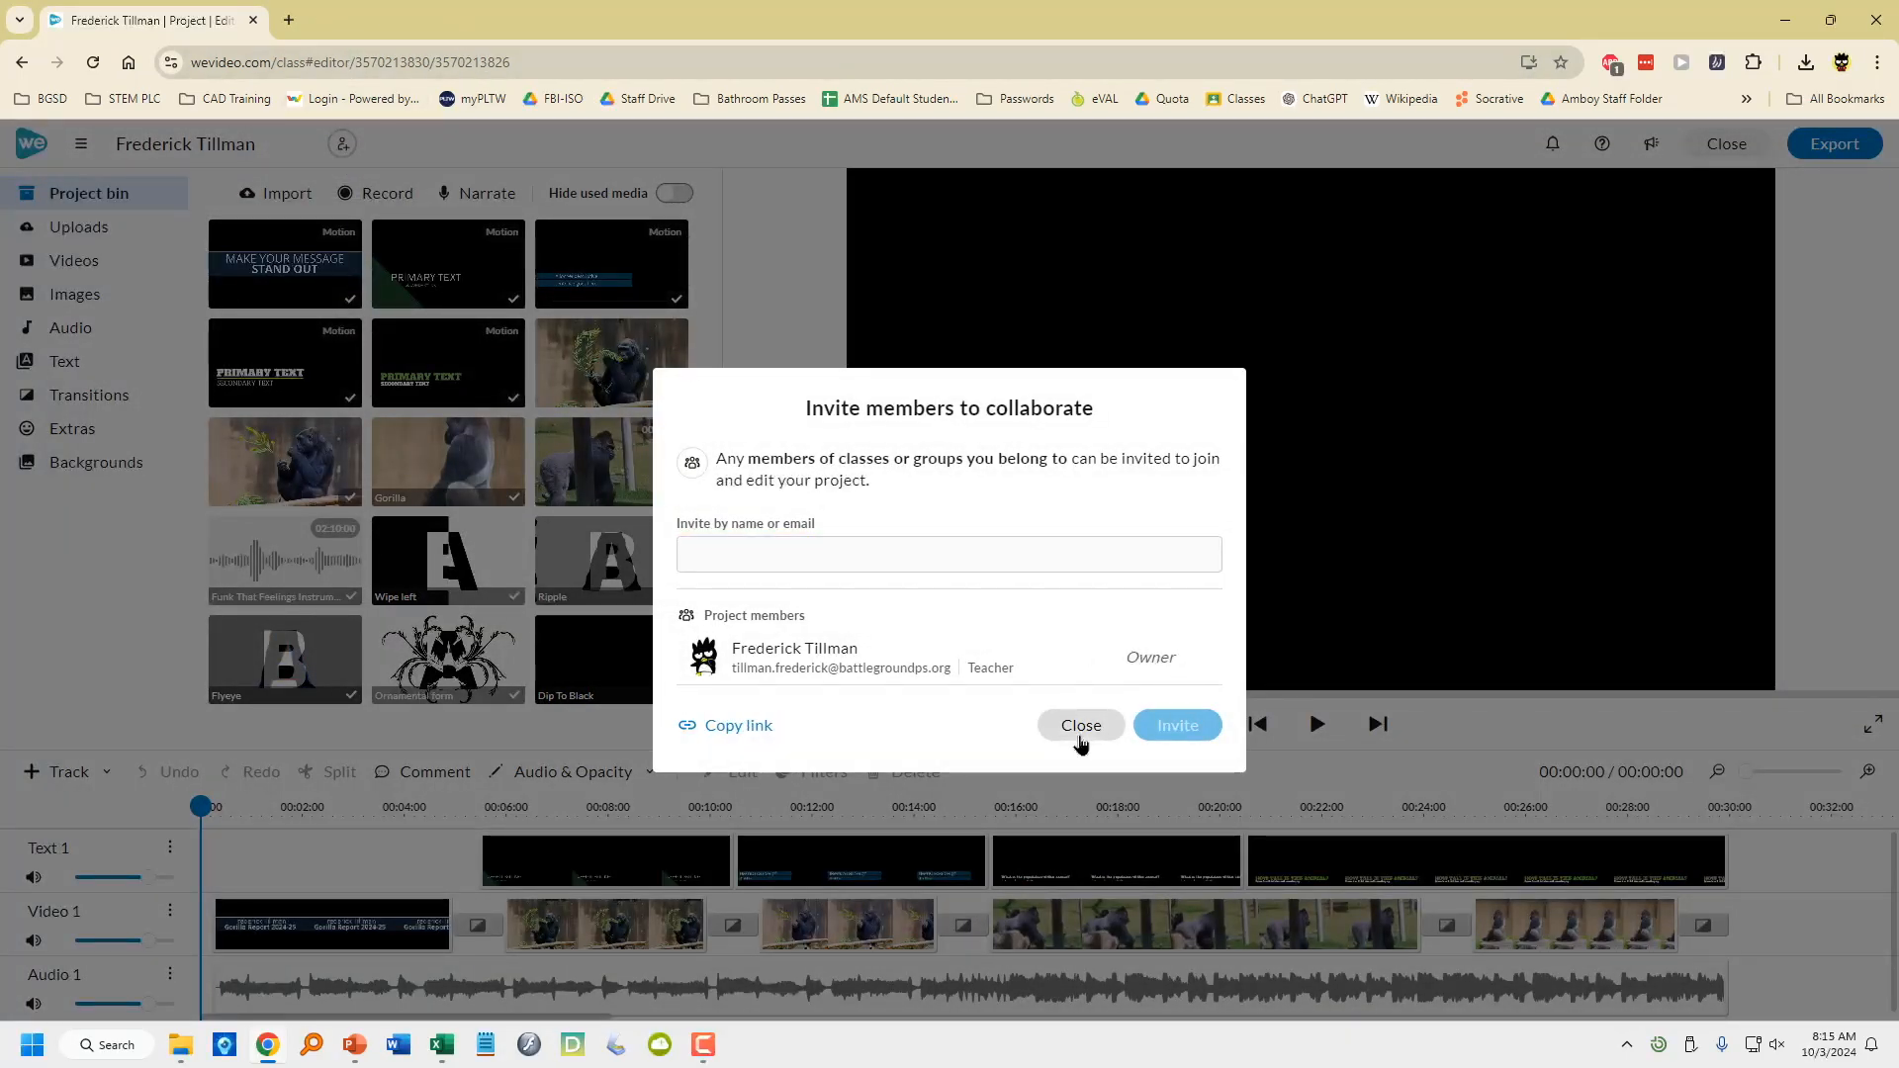
{"action": "left_click", "coordinate": [1082, 725]}
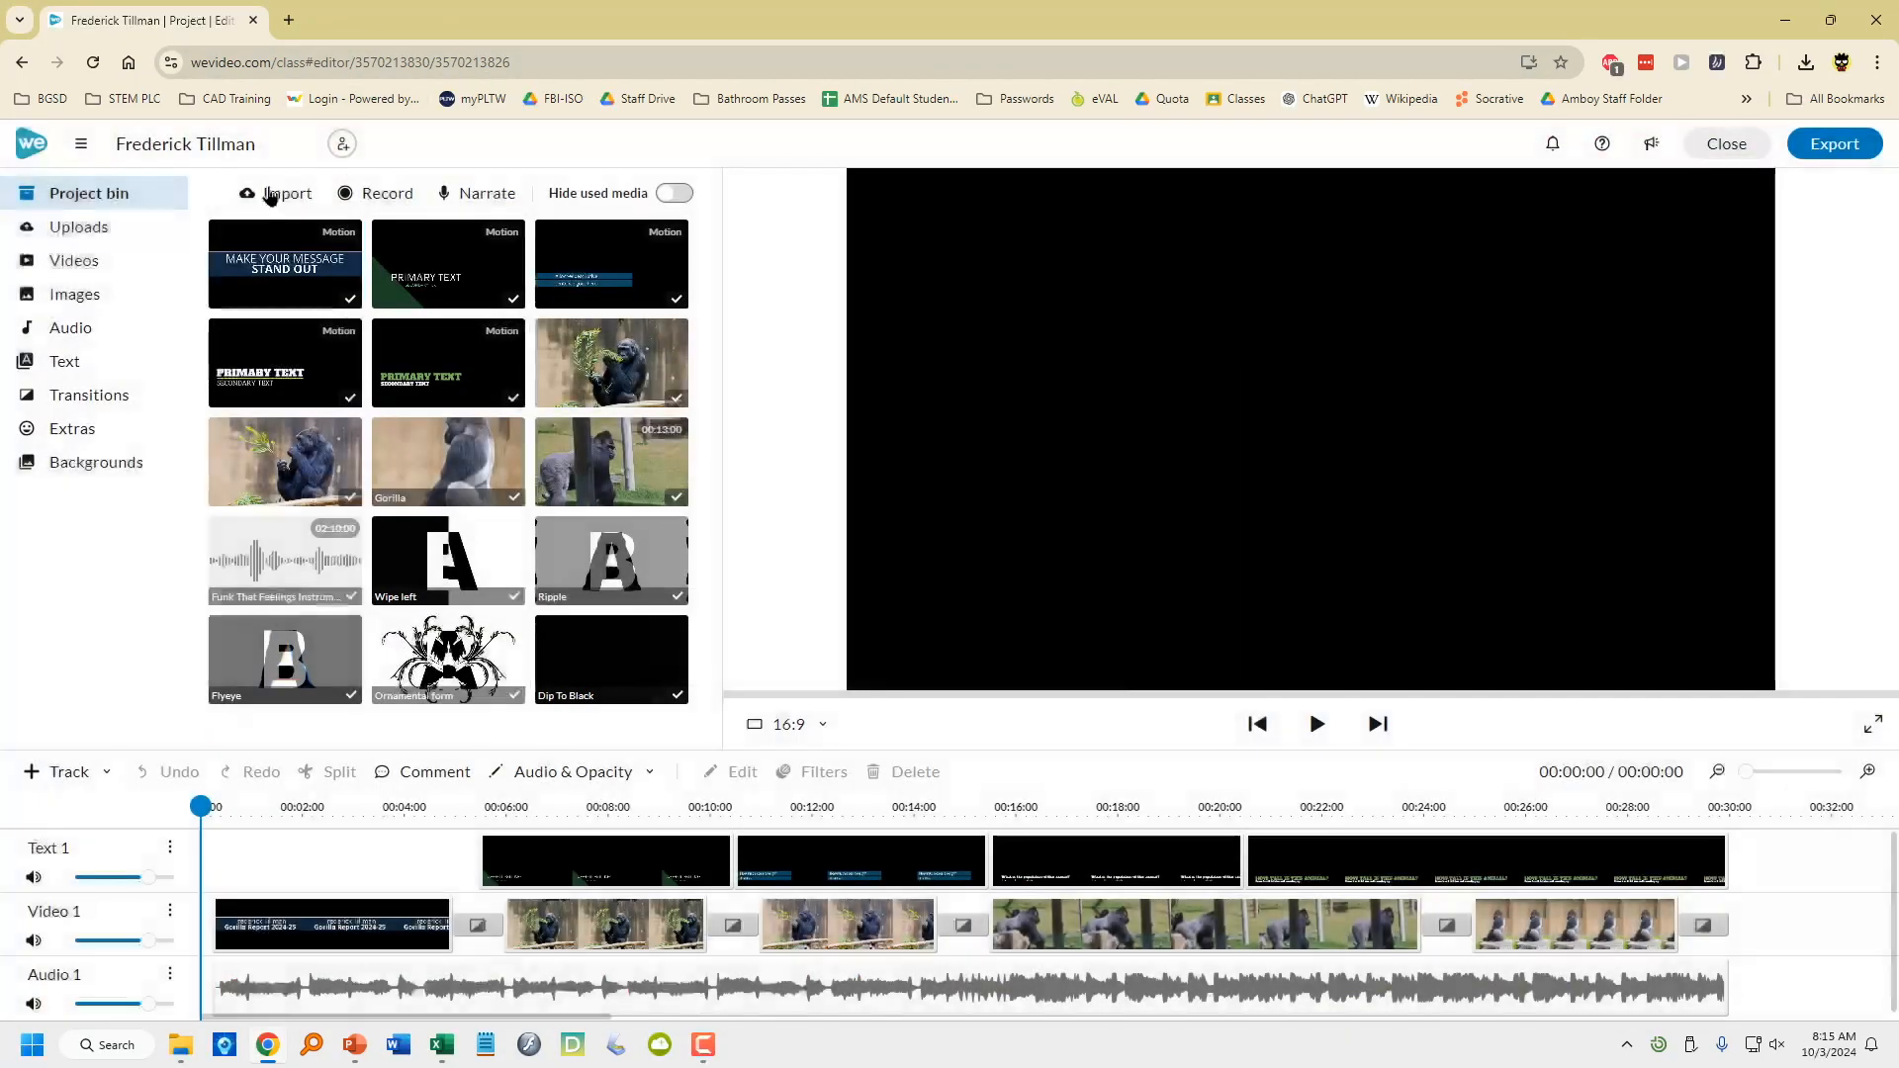
{"action": "left_click", "coordinate": [289, 19]}
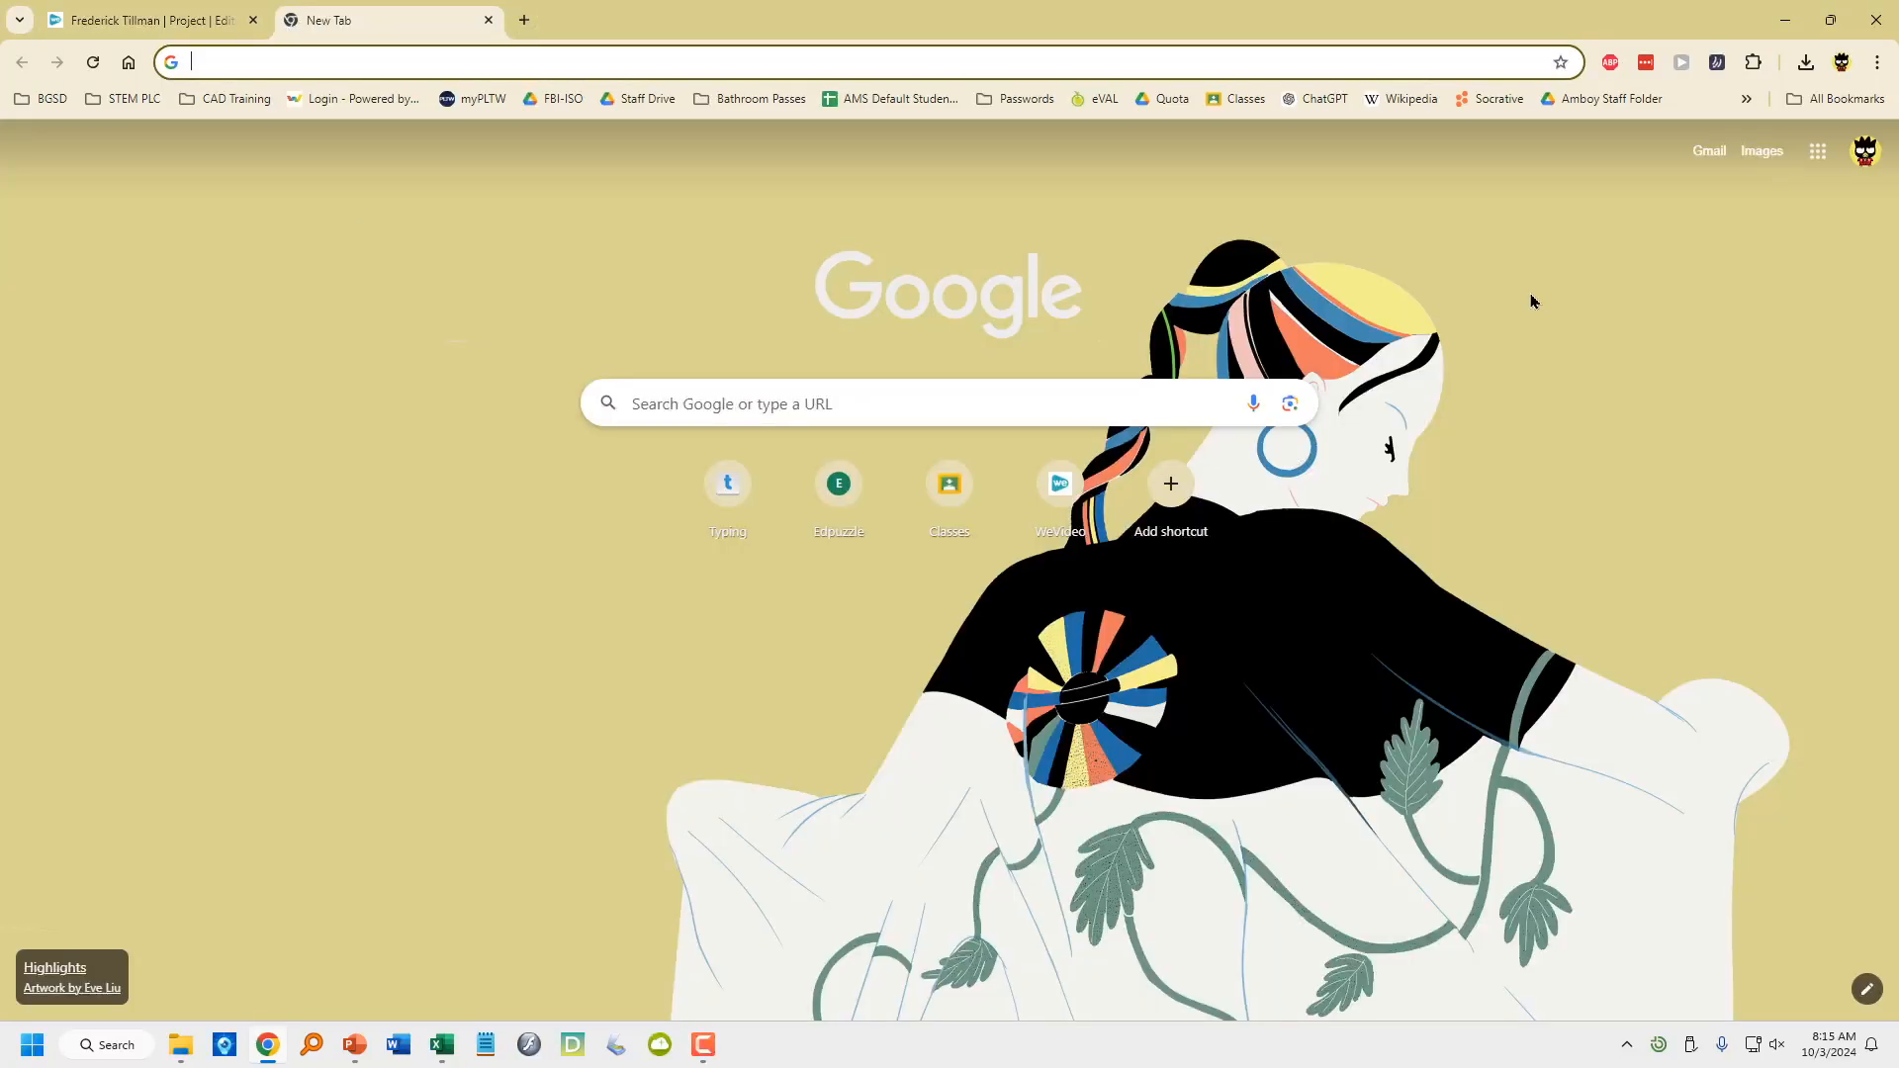